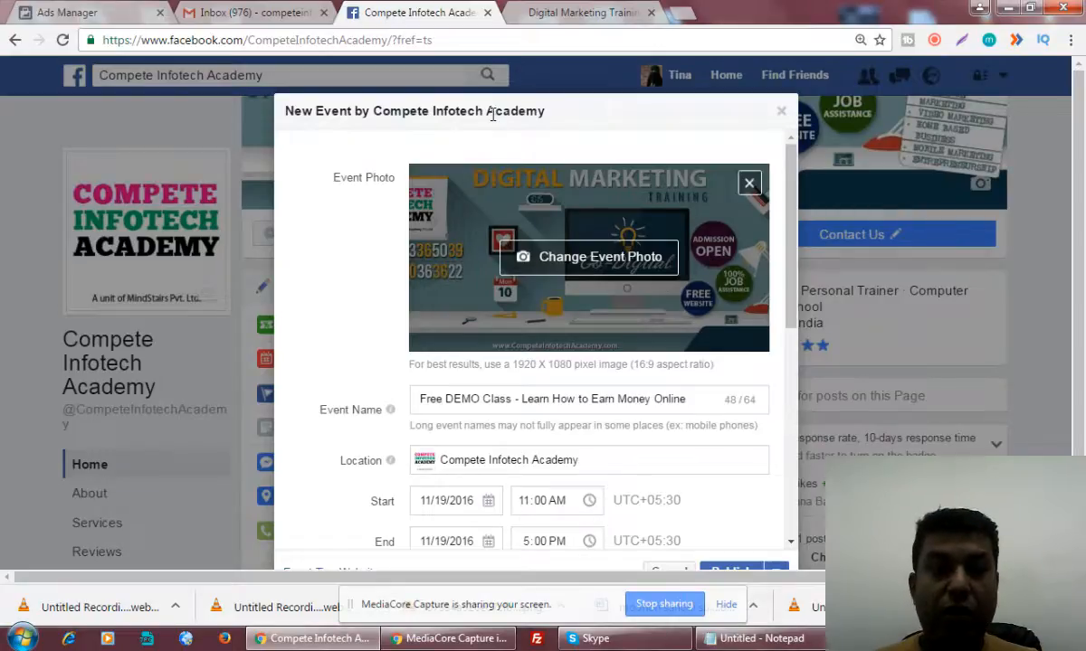
Review the new event form's photo, name, location, start date calendar, description, keywords, admission options, full ticket URL and co-hosts
left_click_drag(594, 111, 788, 140)
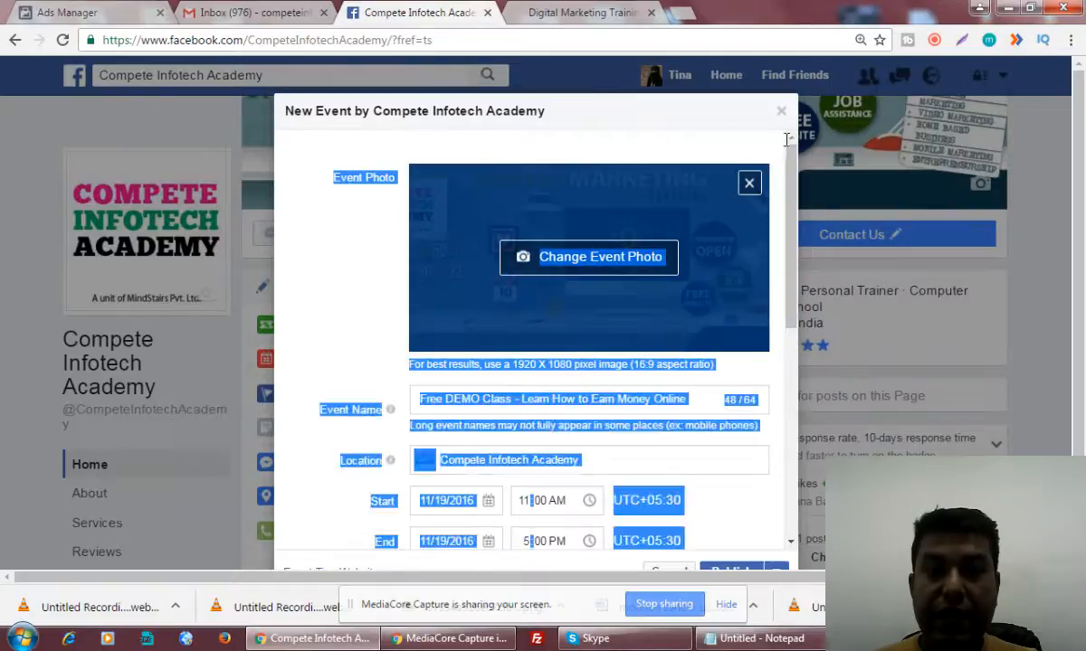
left_click(670, 117)
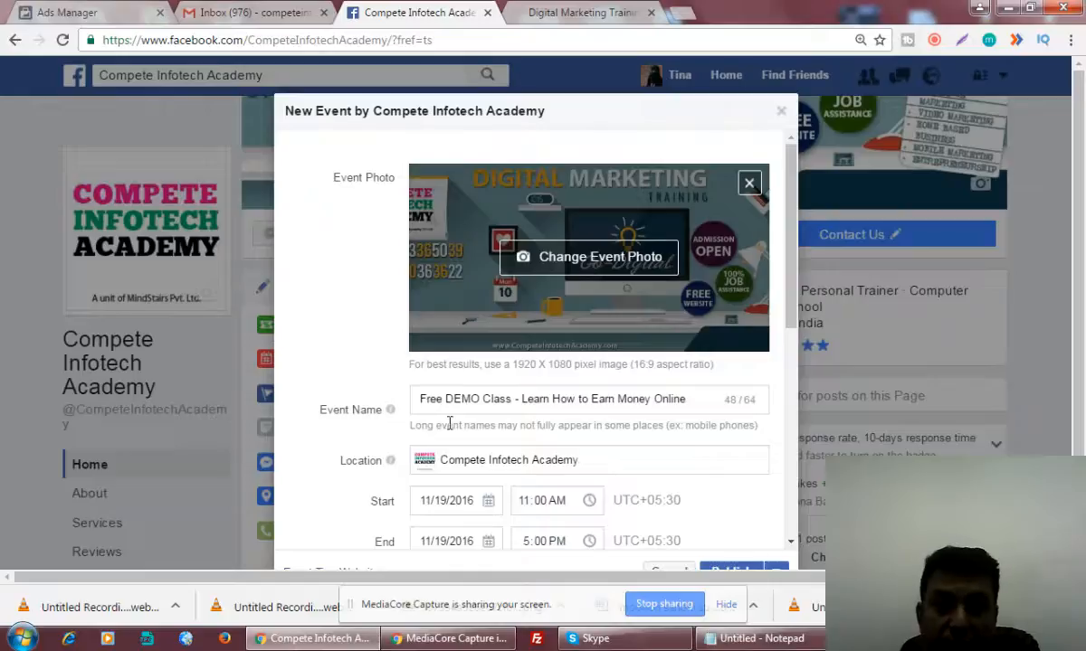
scroll(563, 461, "down", 2)
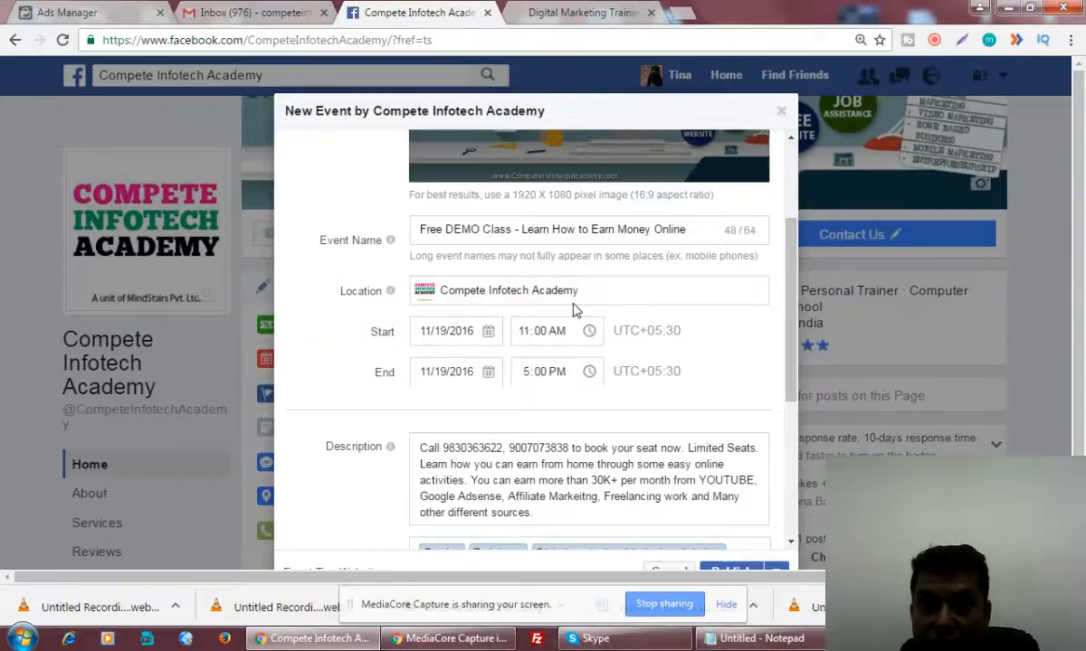
left_click(493, 333)
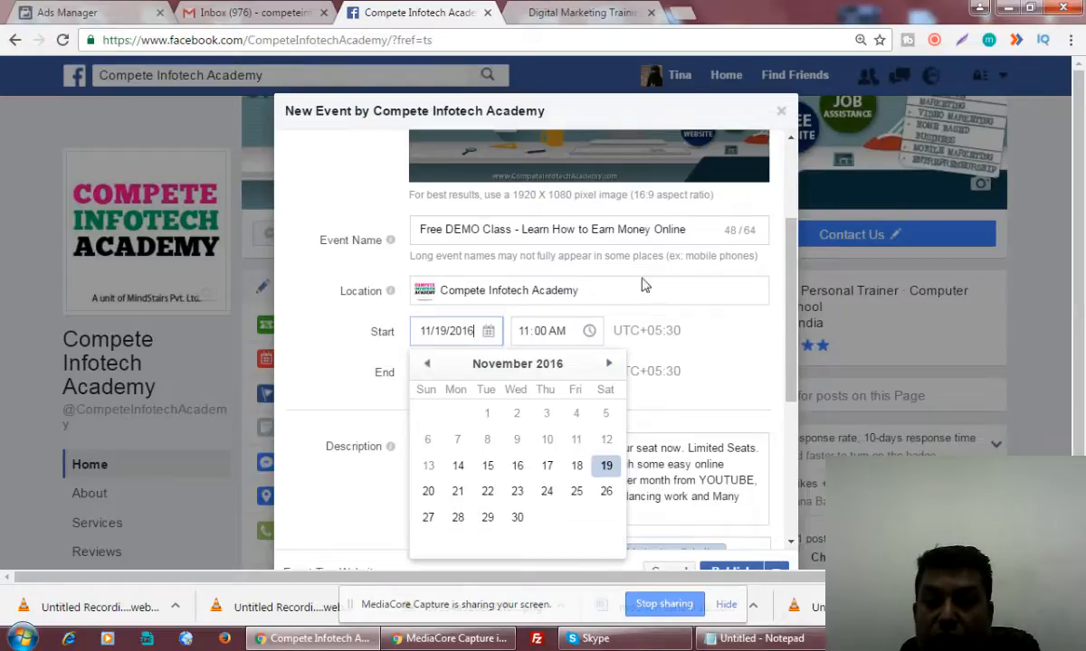
left_click(740, 349)
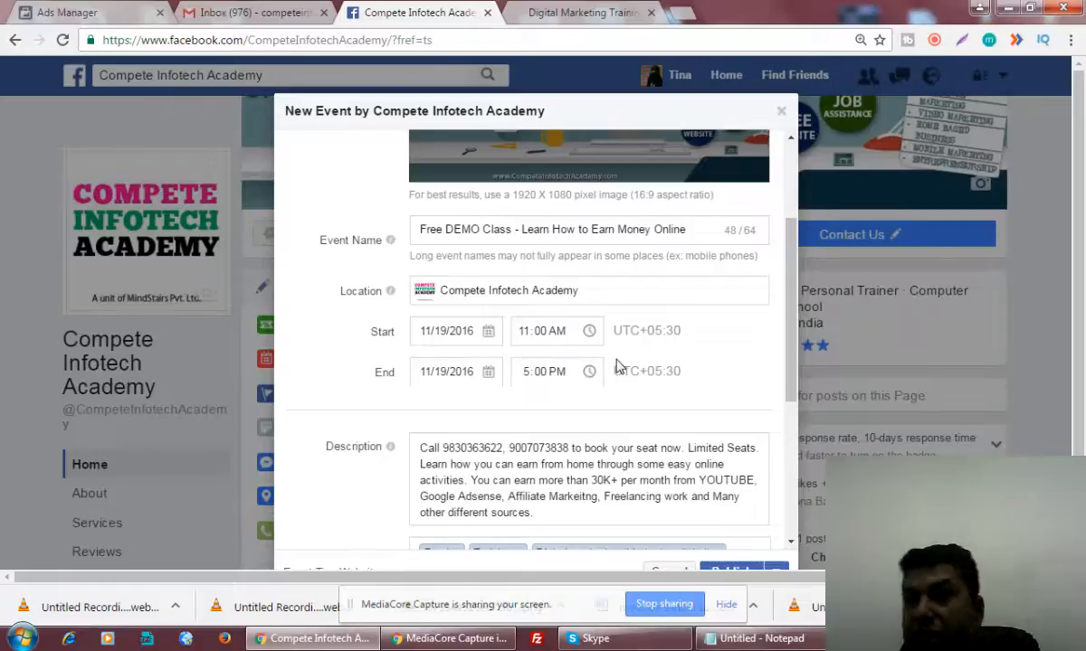
scroll(727, 358, "down", 2)
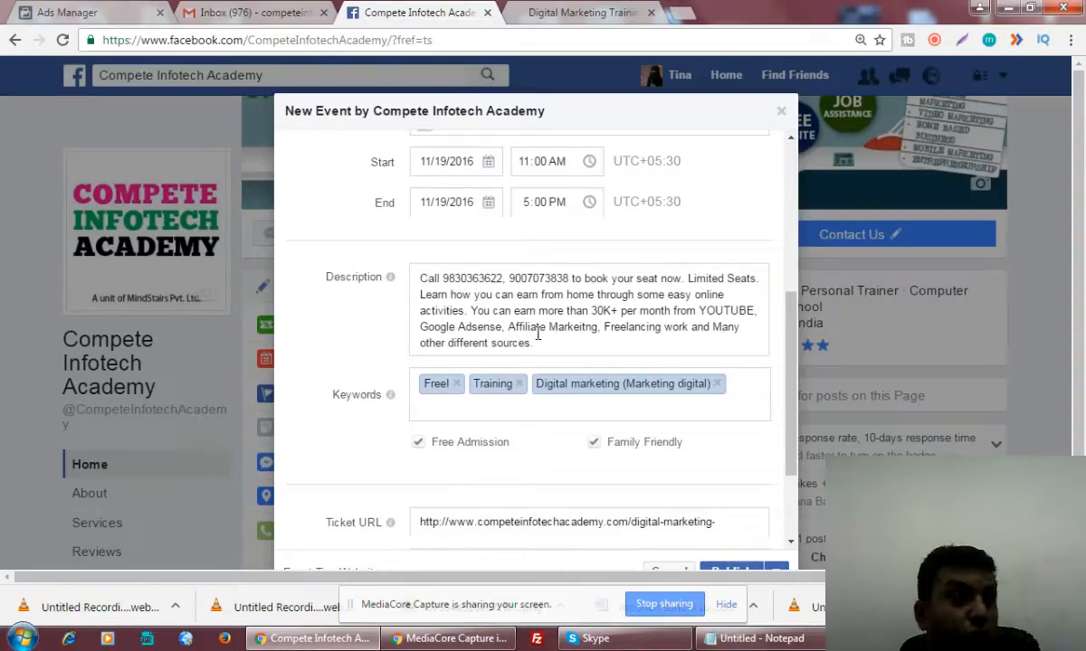
left_click(537, 335)
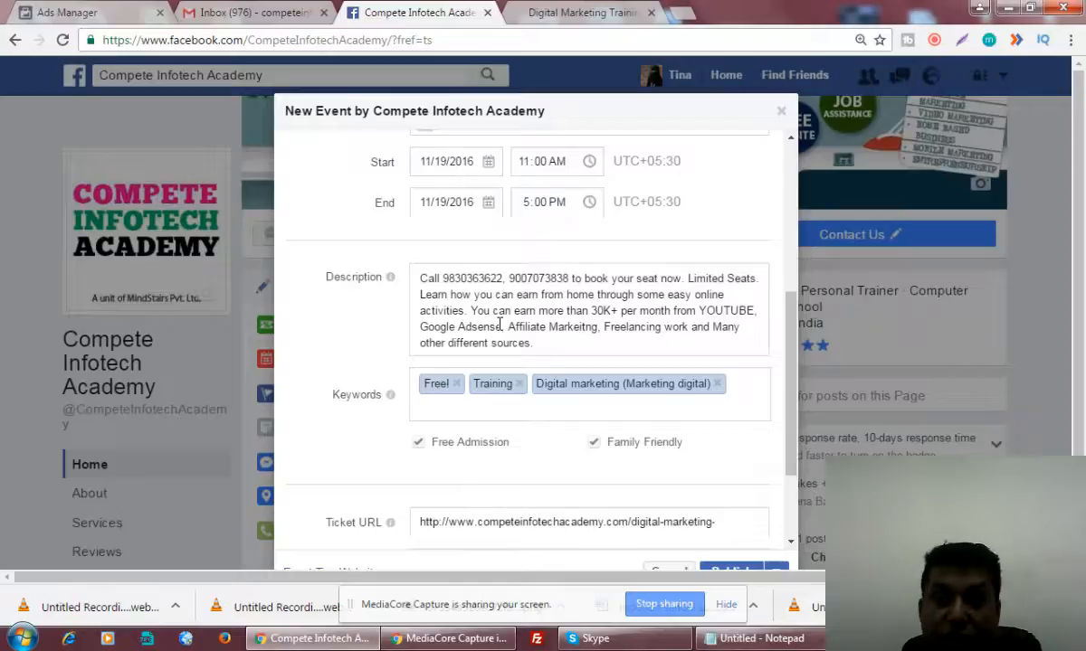
scroll(479, 335, "up", 4)
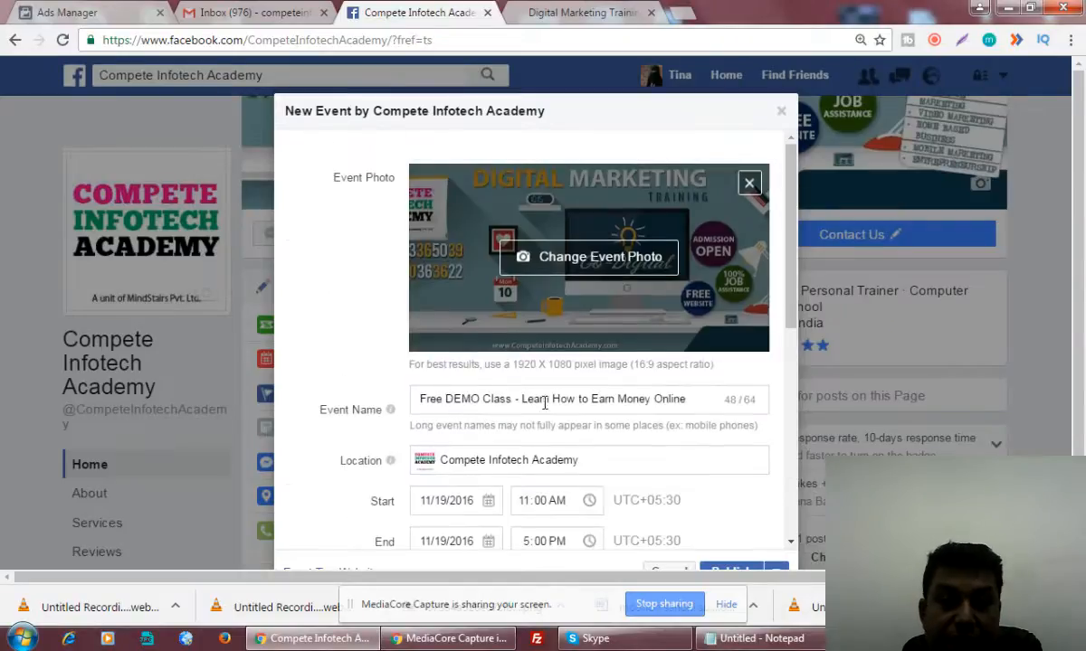
scroll(511, 378, "down", 5)
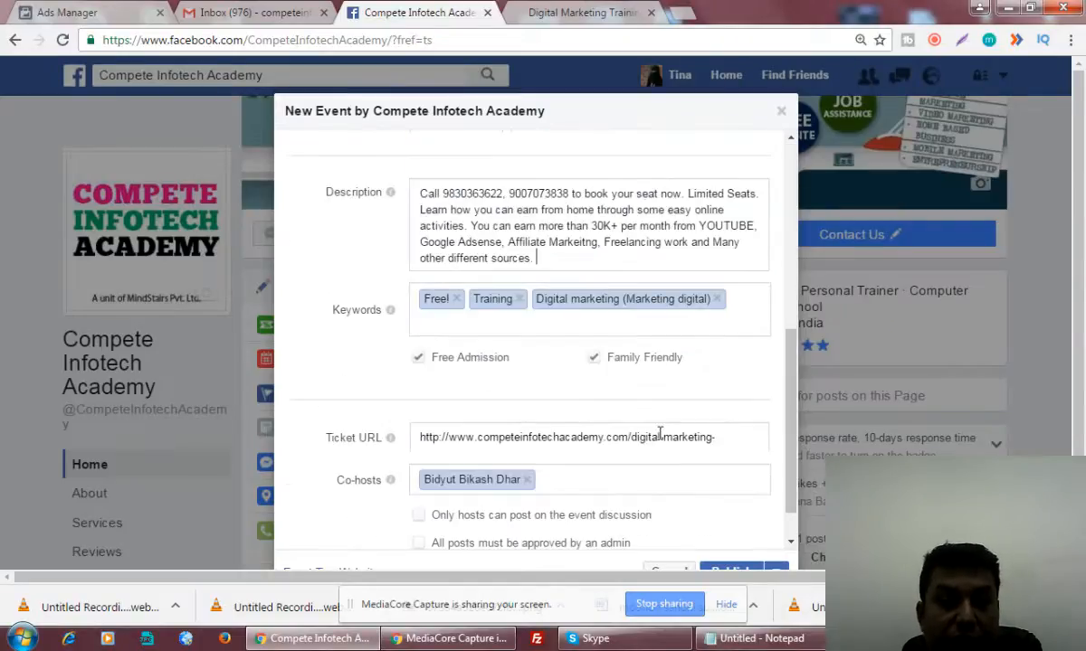
scroll(638, 362, "down", 1)
scroll(659, 440, "up", 2)
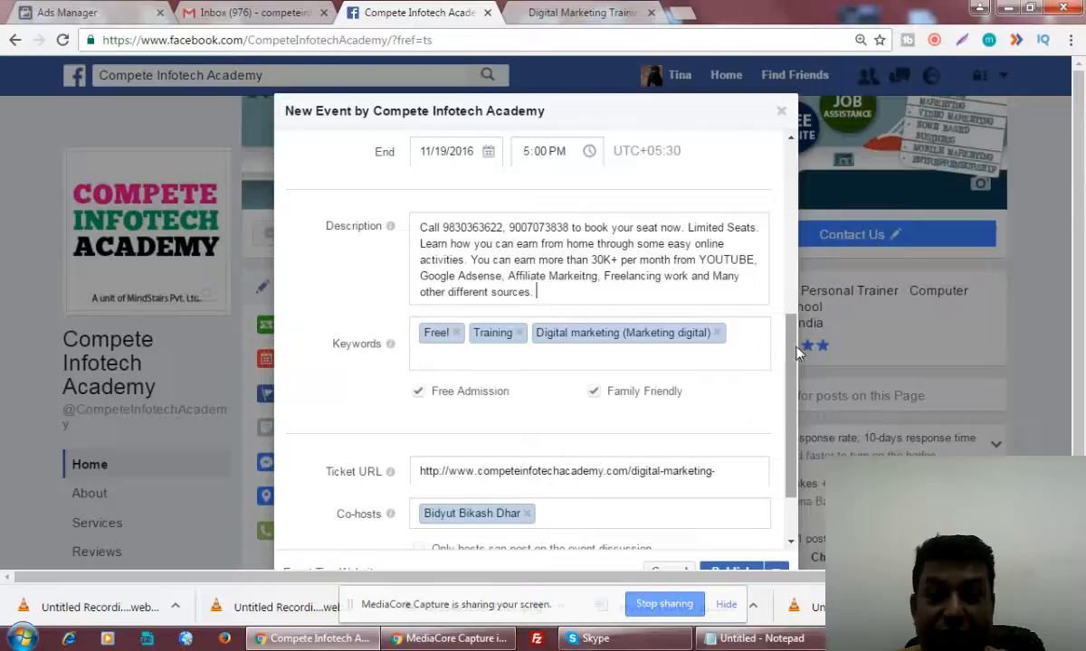
left_click_drag(793, 359, 787, 419)
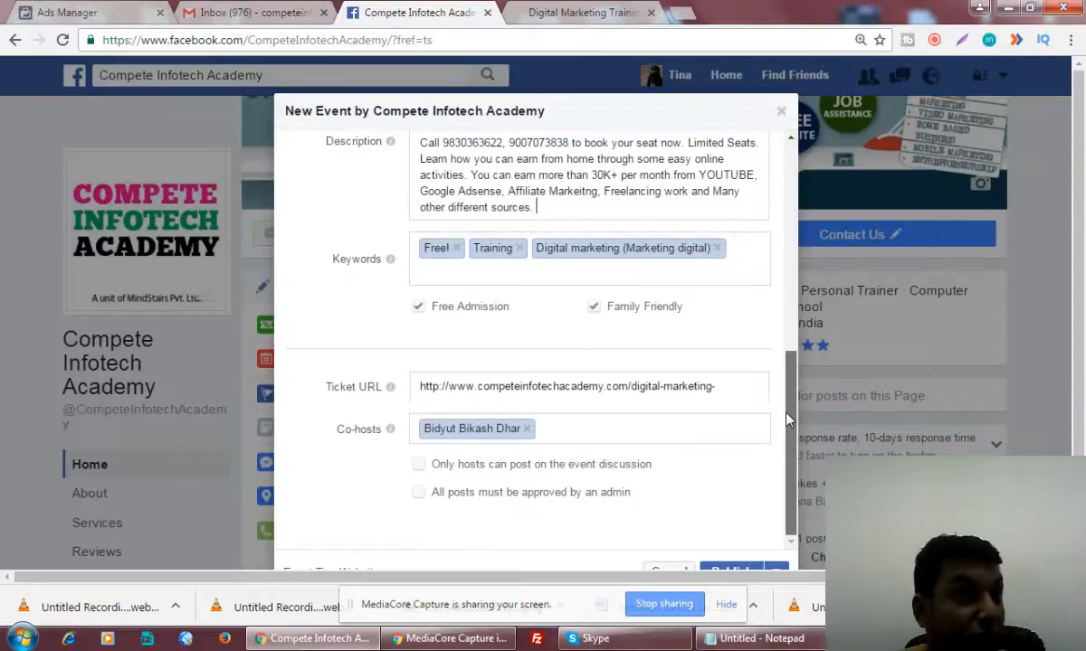
left_click(595, 309)
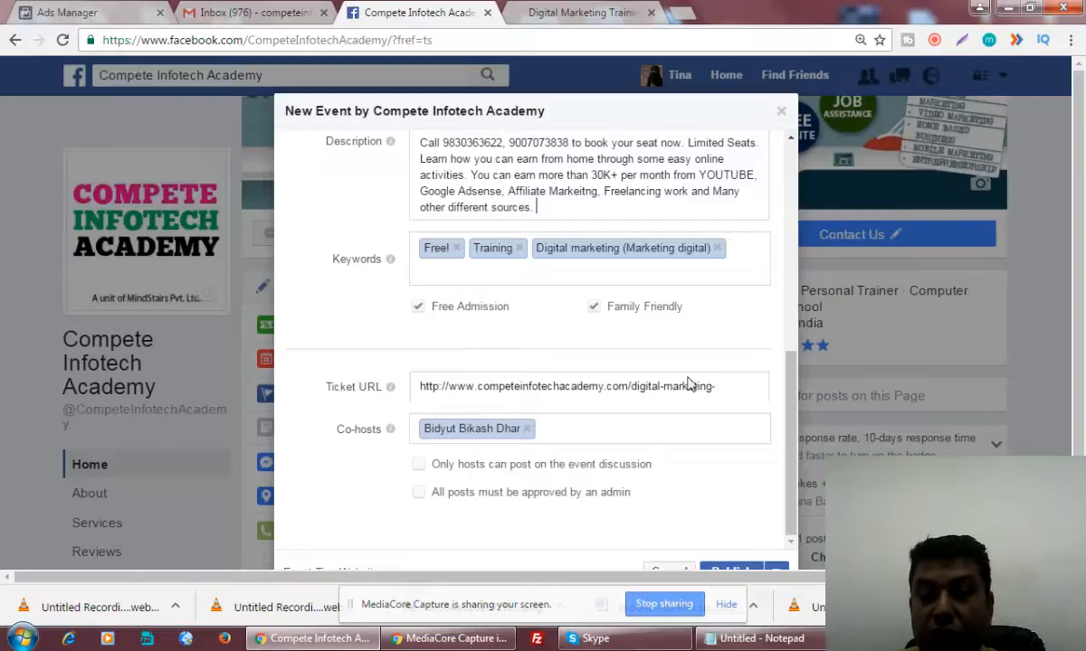
left_click_drag(688, 385, 735, 400)
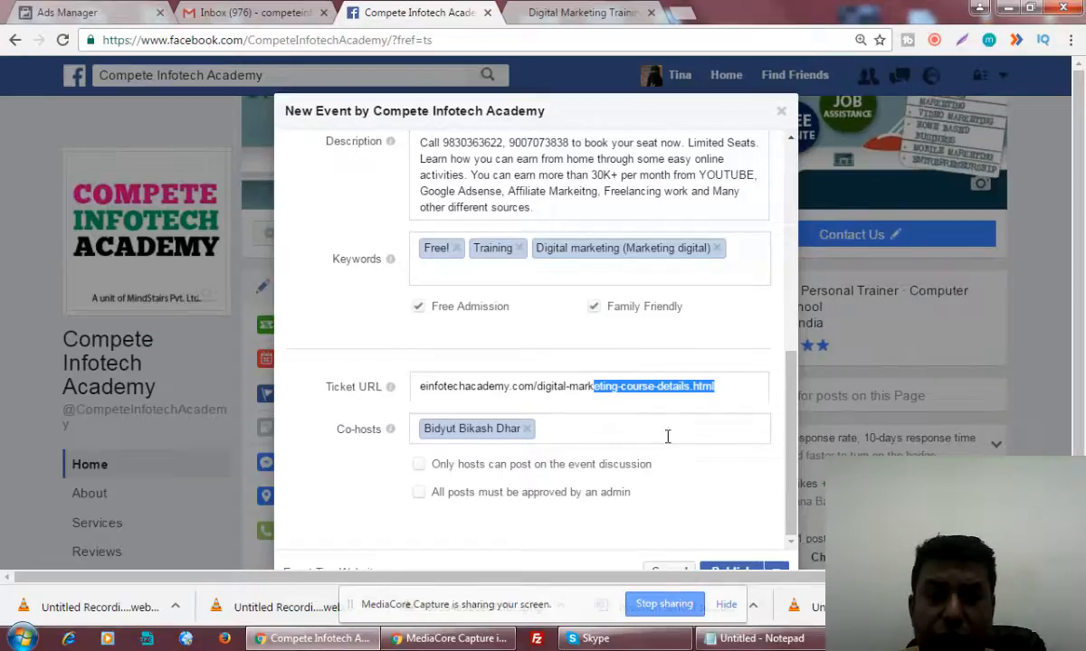
Publish the "Free DEMO Class - Learn How to Earn Money Online" event and dismiss the sharing options on its page
scroll(623, 407, "down", 2)
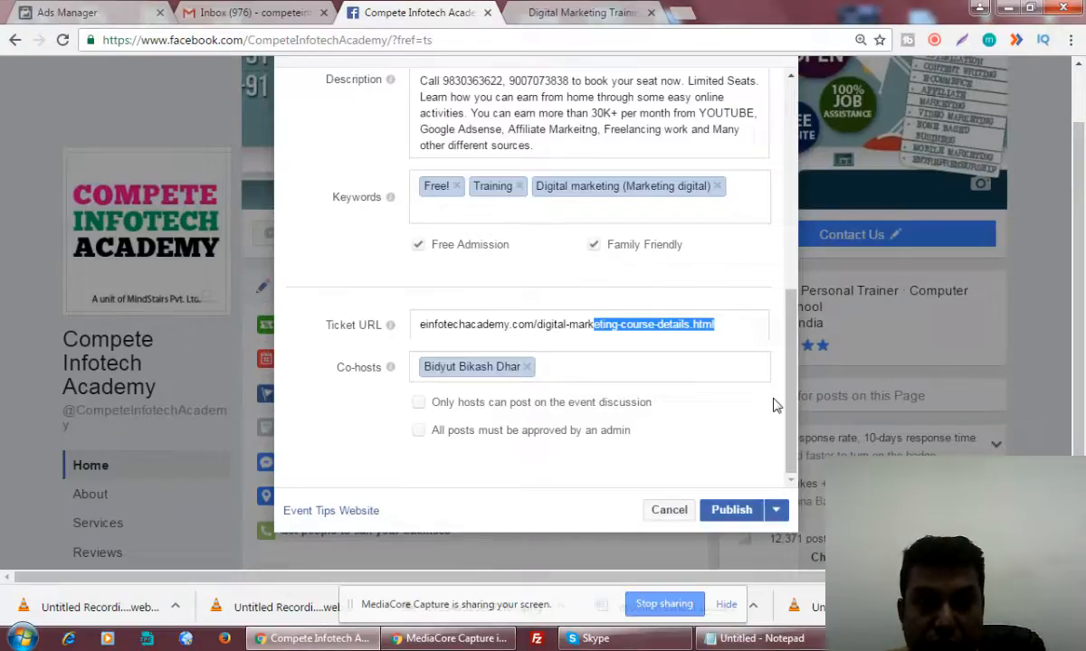
left_click(729, 512)
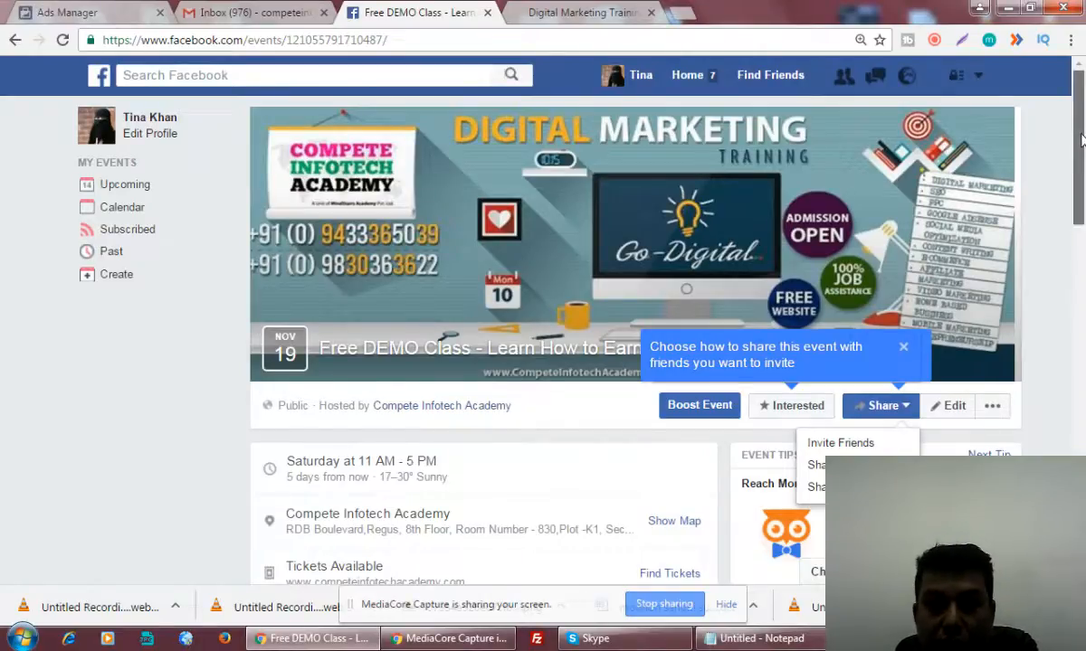
scroll(1079, 136, "down", 1)
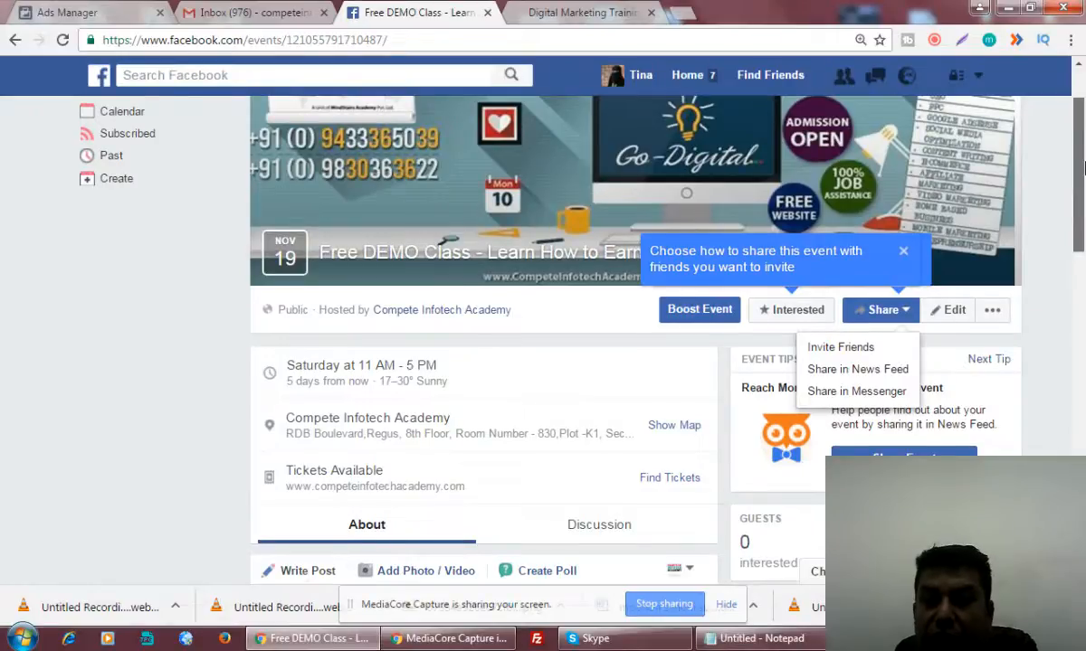
left_click_drag(1082, 165, 1083, 202)
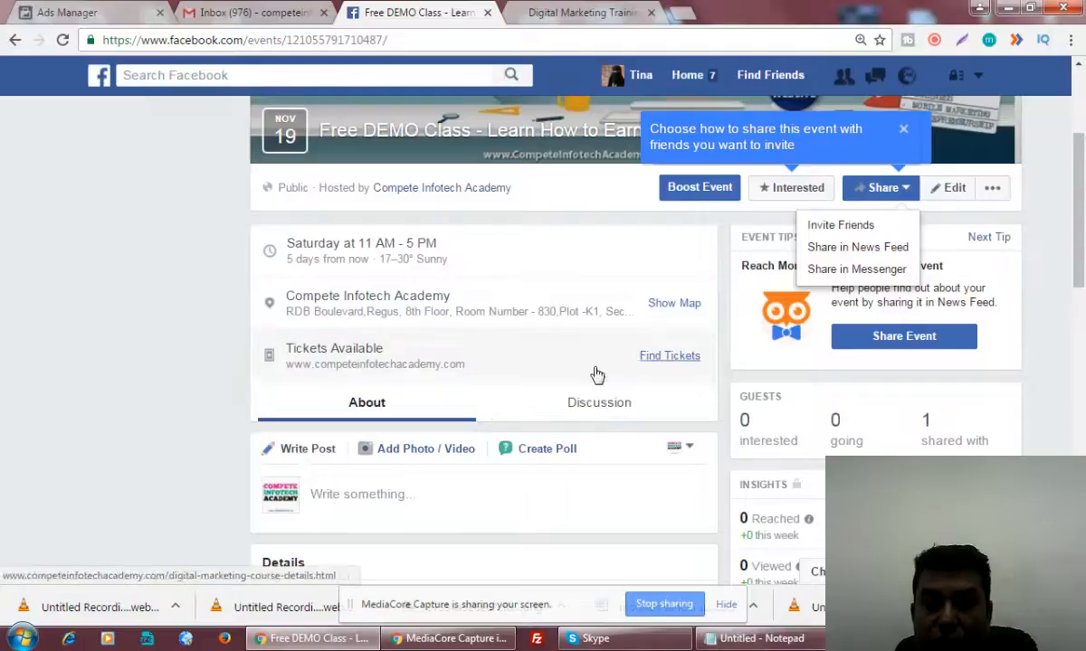
scroll(596, 401, "up", 1)
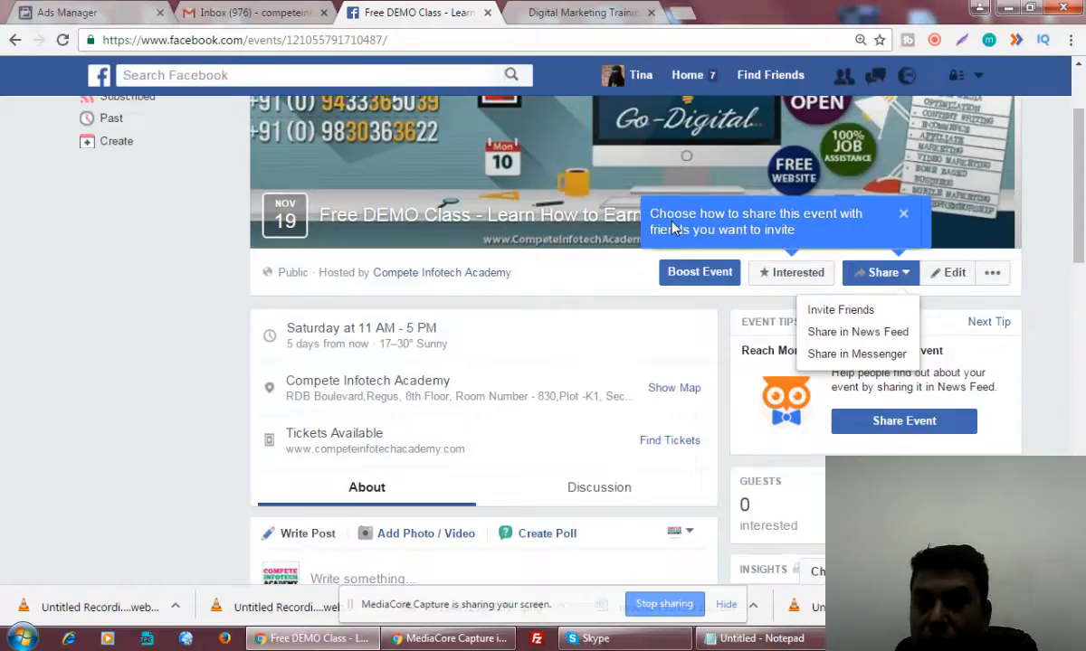
left_click(662, 271)
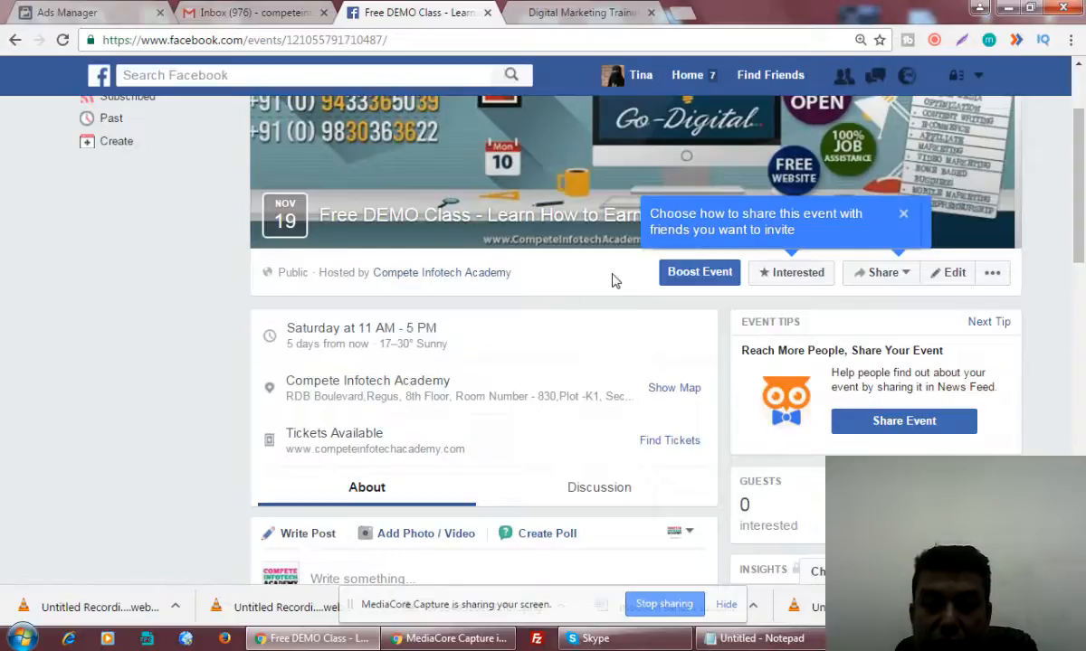
Open the boost setup for the published event and review the ad's desktop news feed preview
scroll(612, 281, "down", 1)
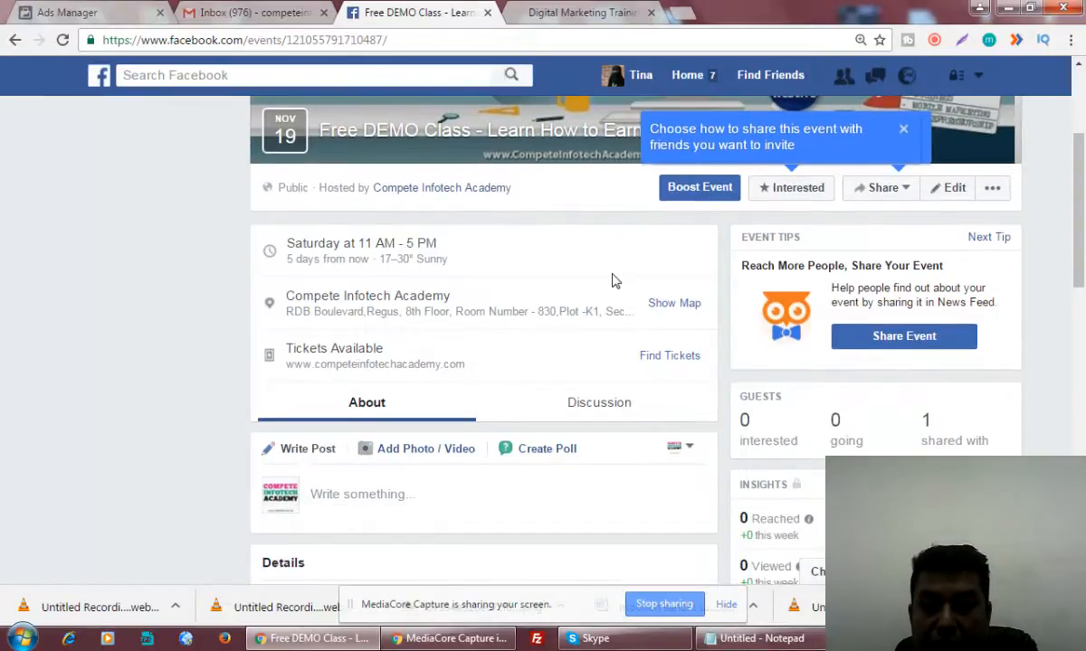
scroll(612, 282, "up", 3)
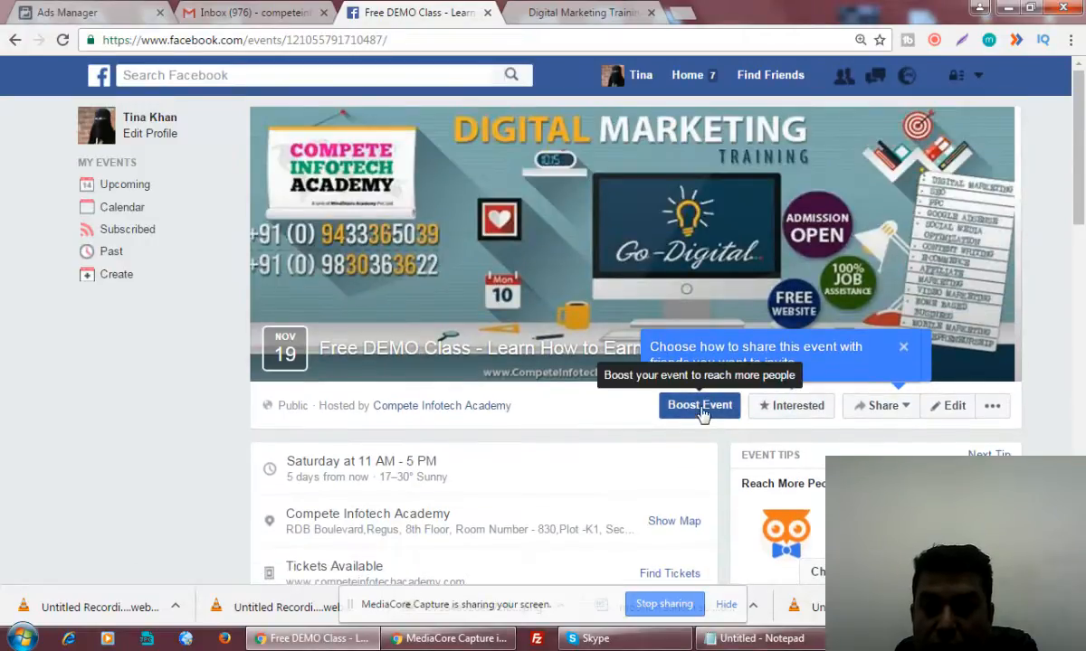
left_click(701, 407)
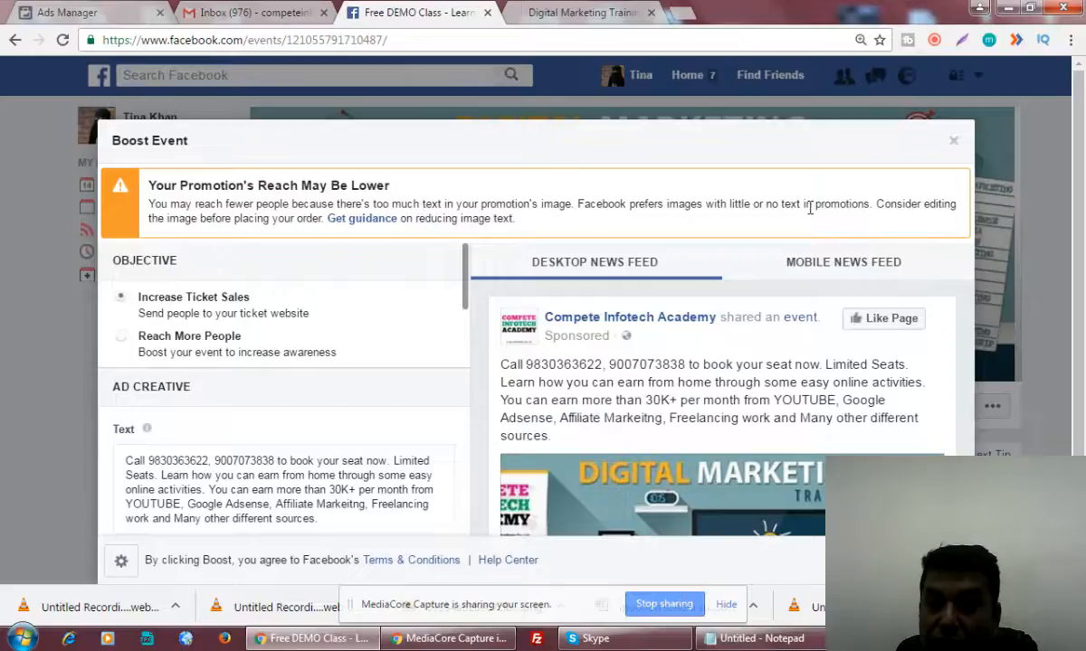
scroll(776, 416, "down", 3)
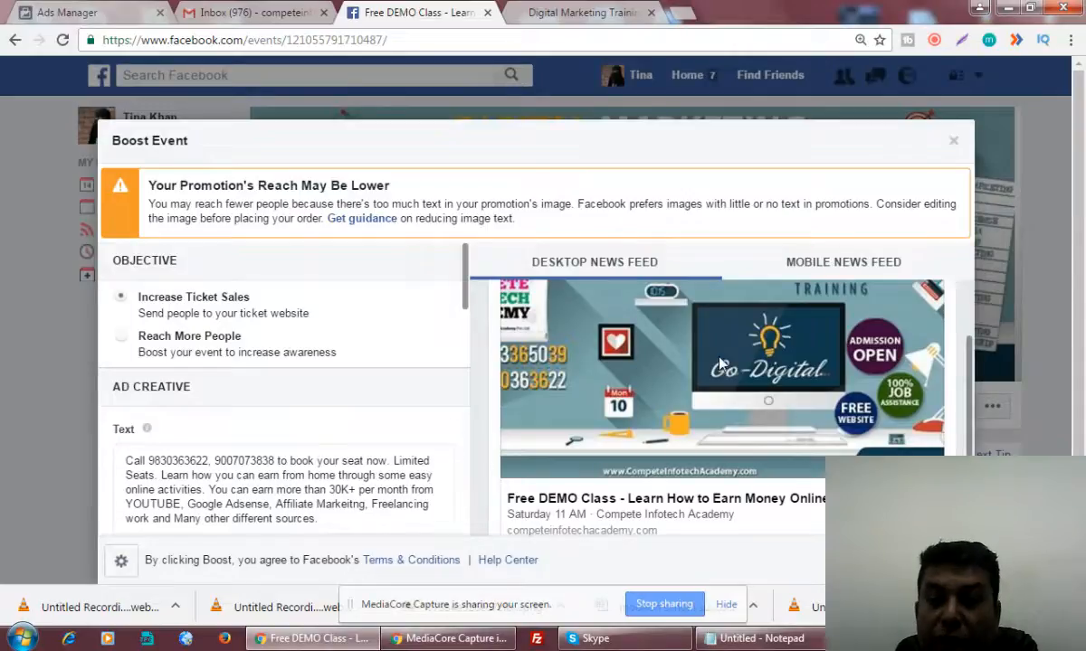
scroll(719, 363, "down", 3)
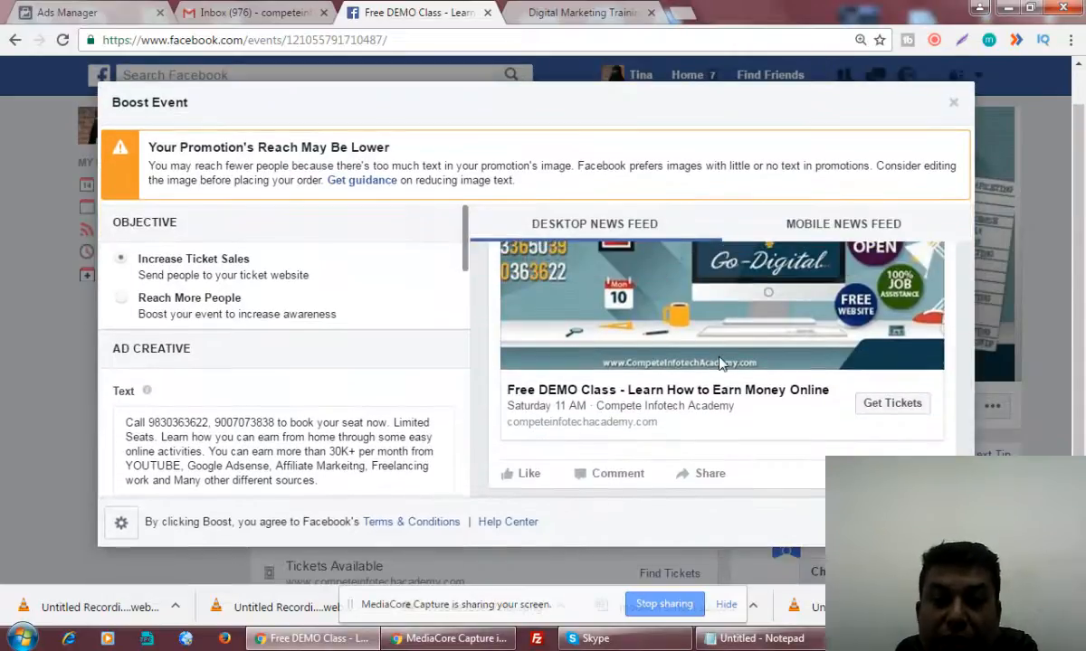
scroll(720, 364, "up", 3)
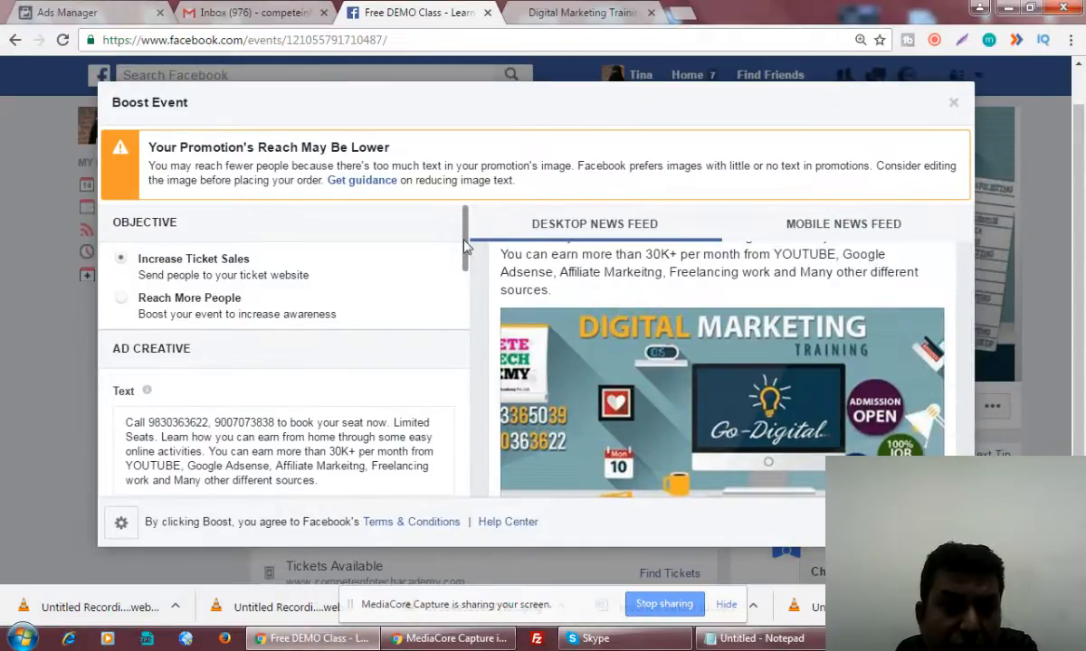
Review the boost's objective, ad creative, audience, budget, duration and payment settings, and close the setup without boosting the event
mouse_move(464, 246)
left_mouse_down()
mouse_move(466, 297)
mouse_move(469, 261)
left_mouse_up()
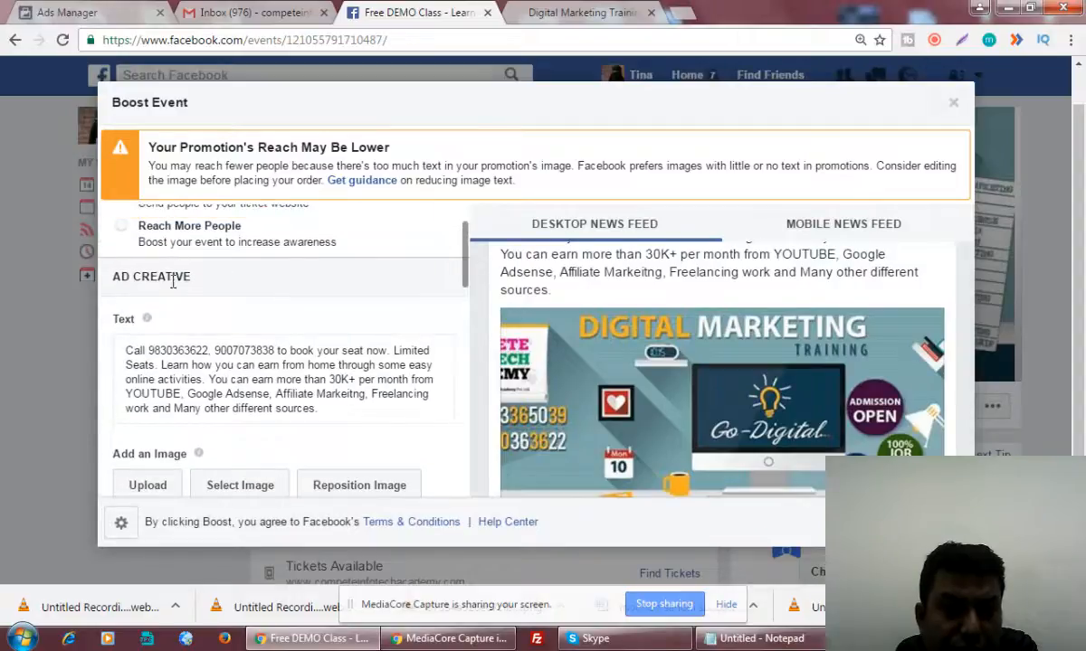
scroll(186, 295, "down", 2)
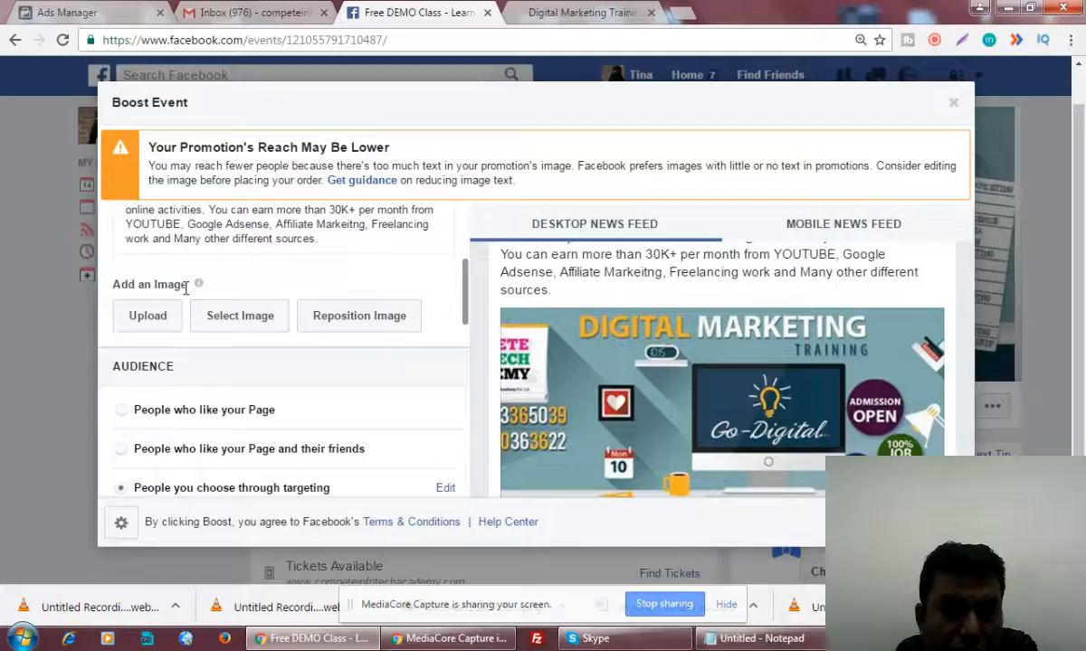
scroll(185, 288, "down", 1)
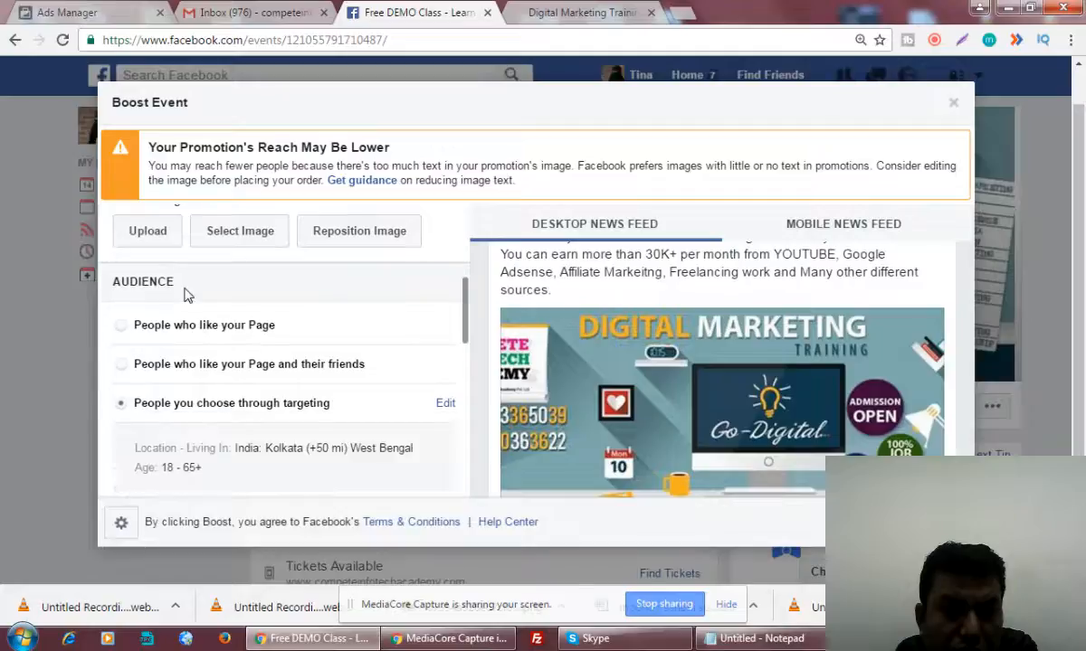
scroll(185, 289, "down", 5)
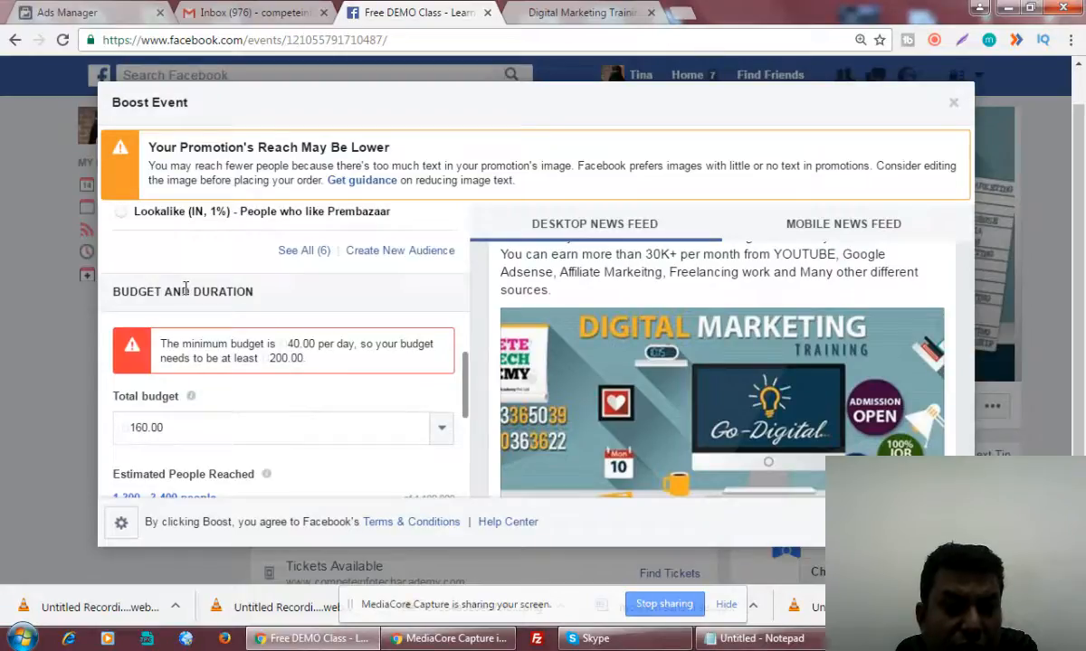
scroll(185, 290, "up", 6)
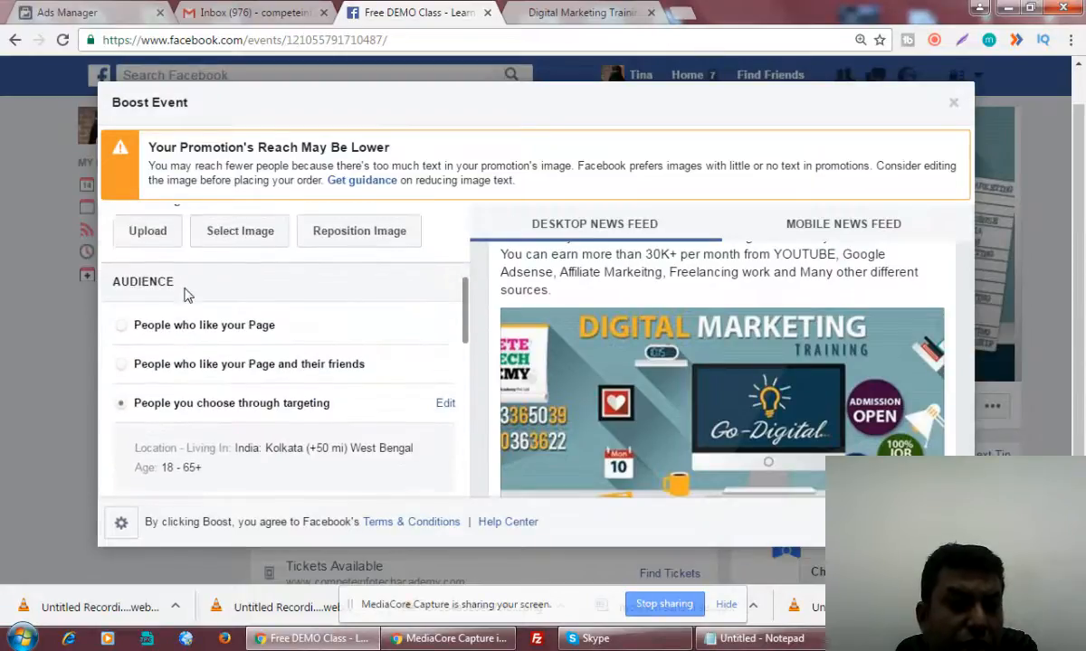
scroll(186, 294, "up", 3)
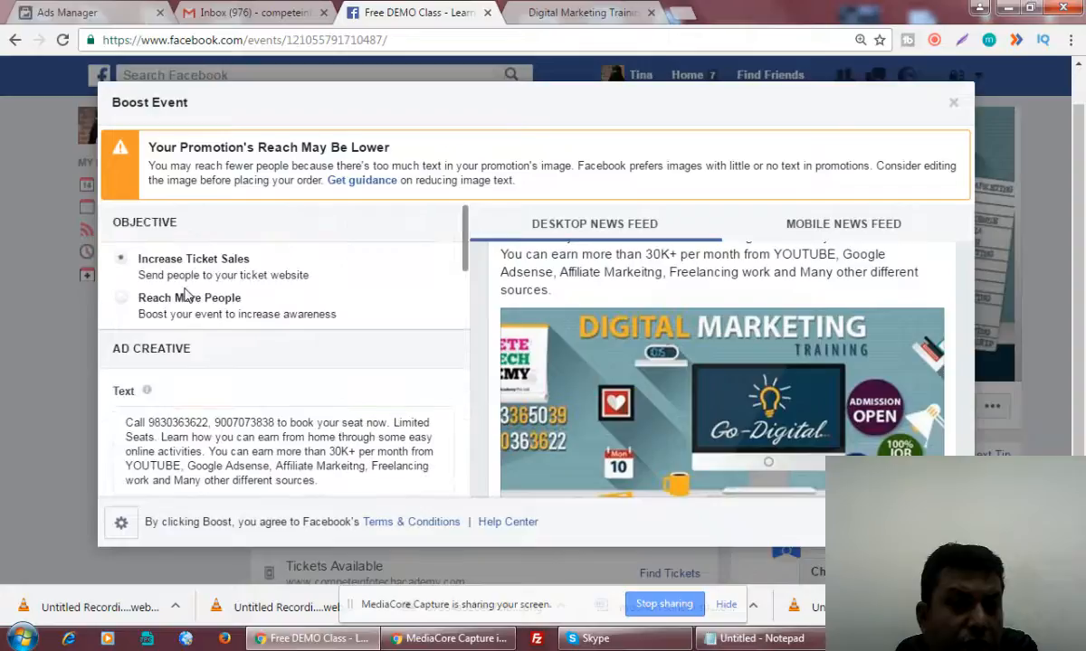
scroll(204, 342, "down", 5)
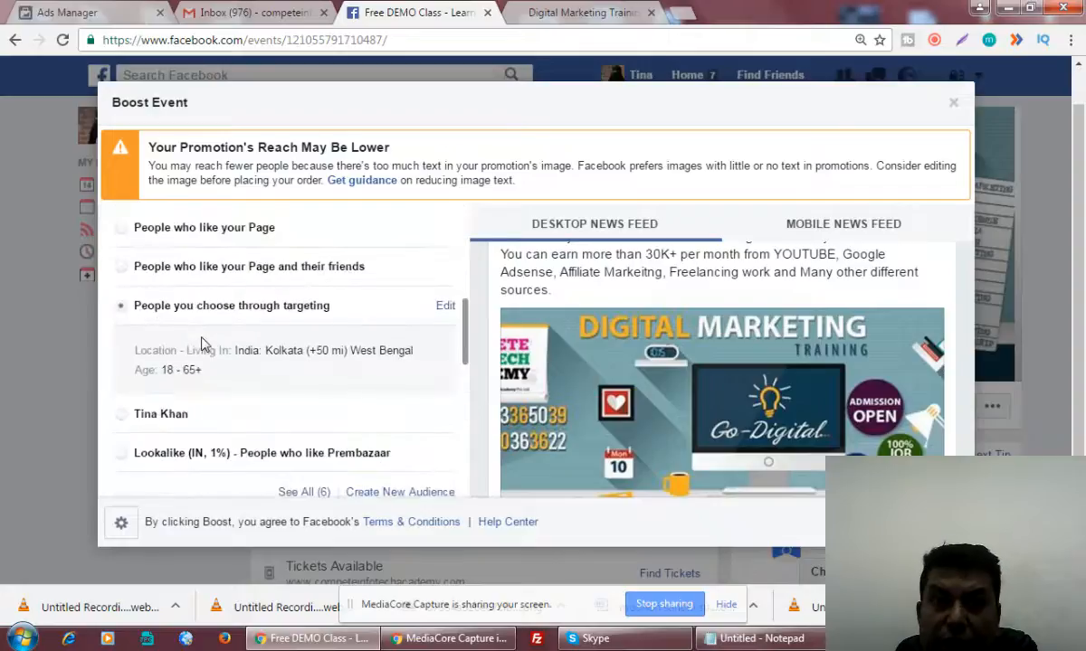
scroll(202, 342, "down", 7)
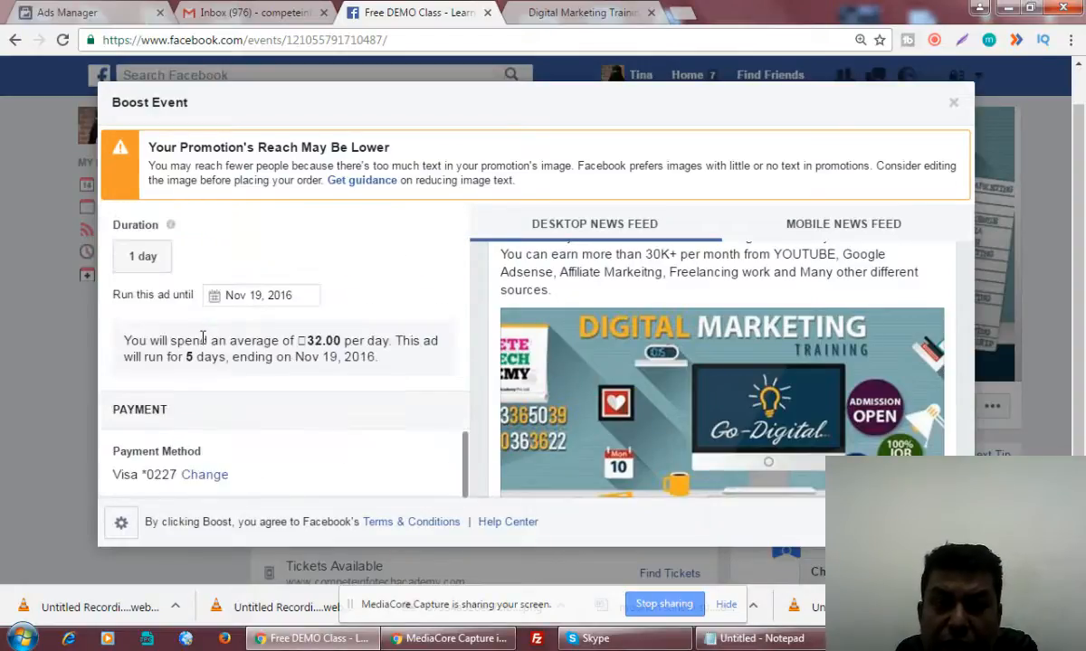
scroll(203, 337, "up", 6)
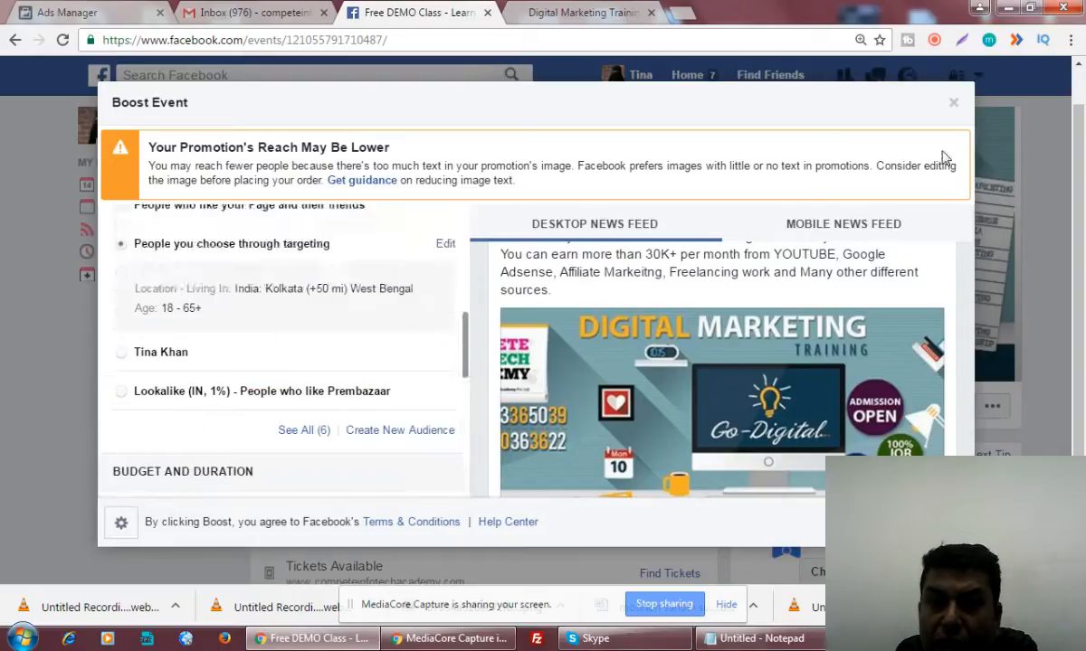
left_click(955, 104)
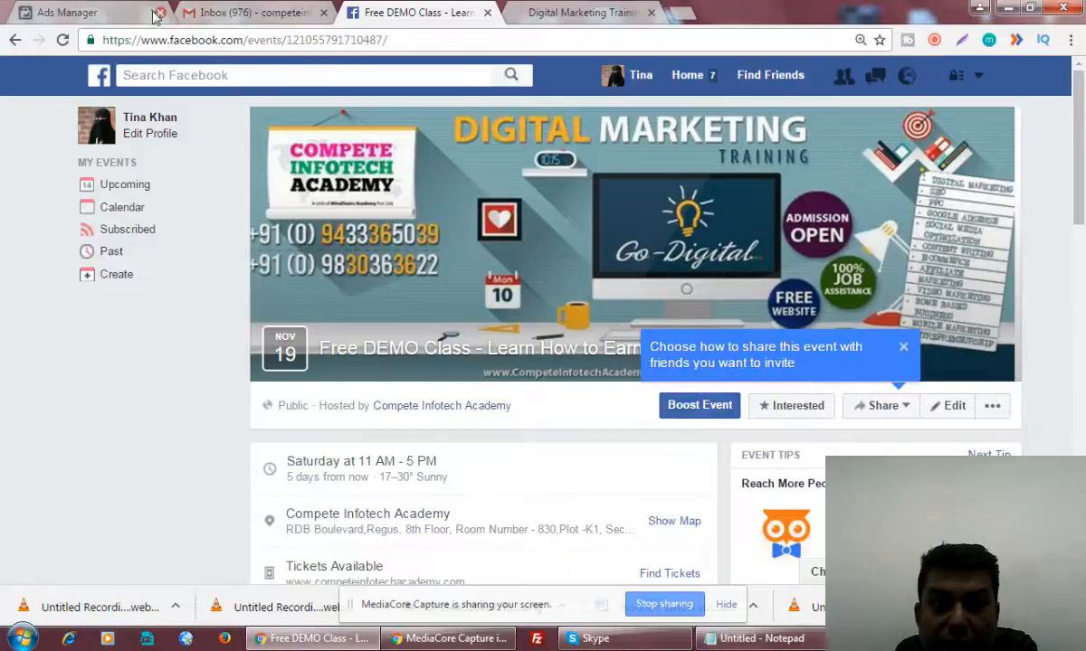
Switch to Ads Manager and start a campaign for raising event attendance, with the campaign name "Event responses"
left_click(90, 13)
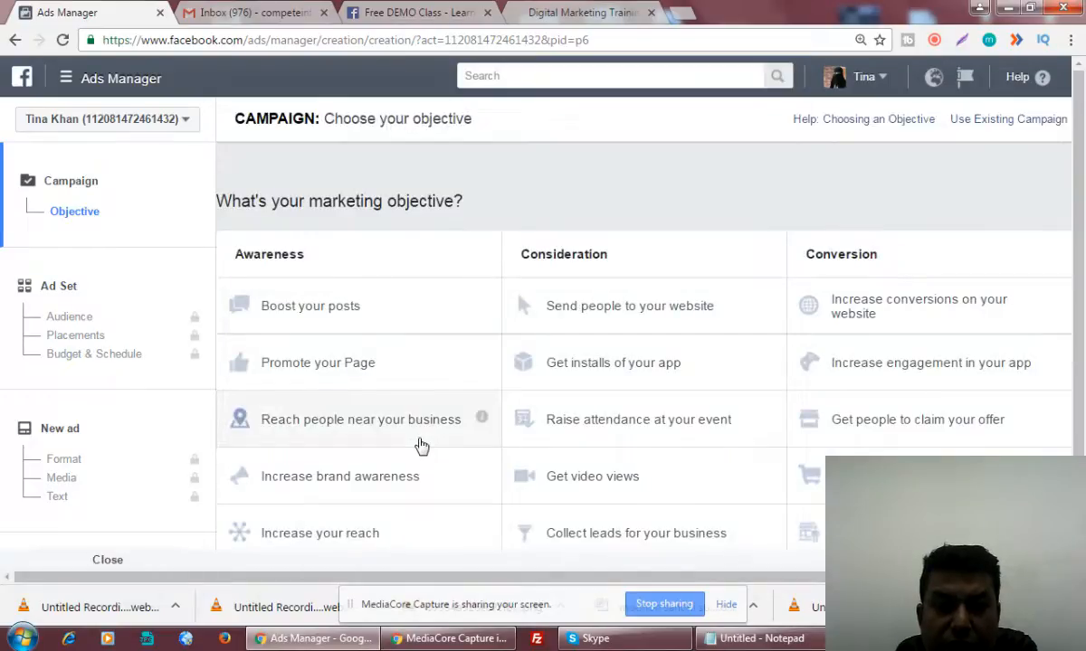
scroll(421, 445, "down", 1)
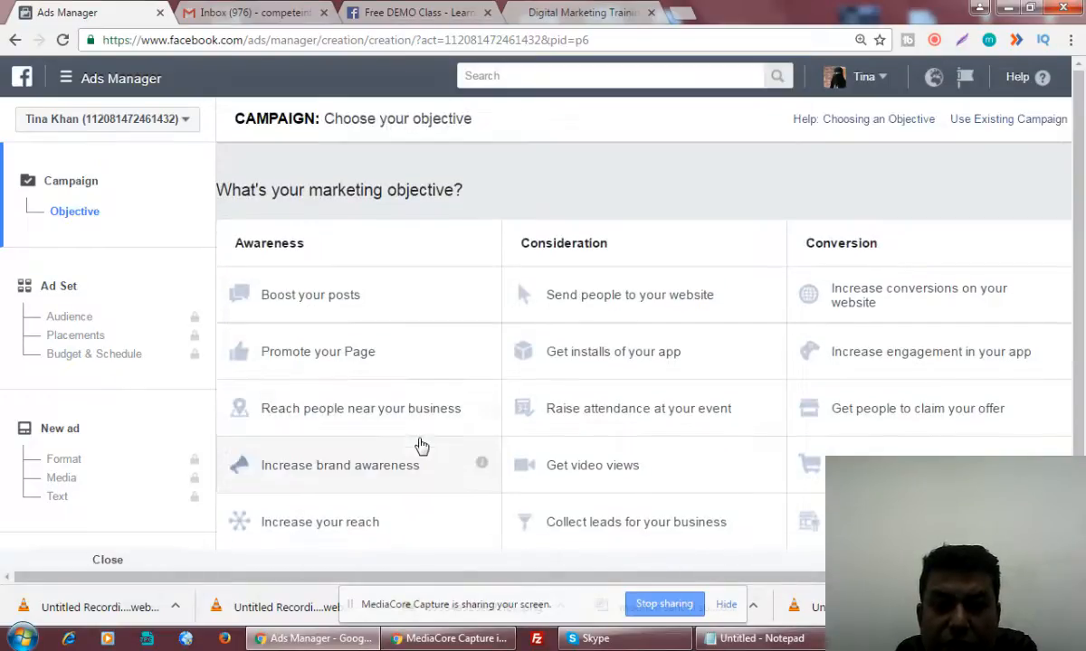
scroll(421, 445, "down", 1)
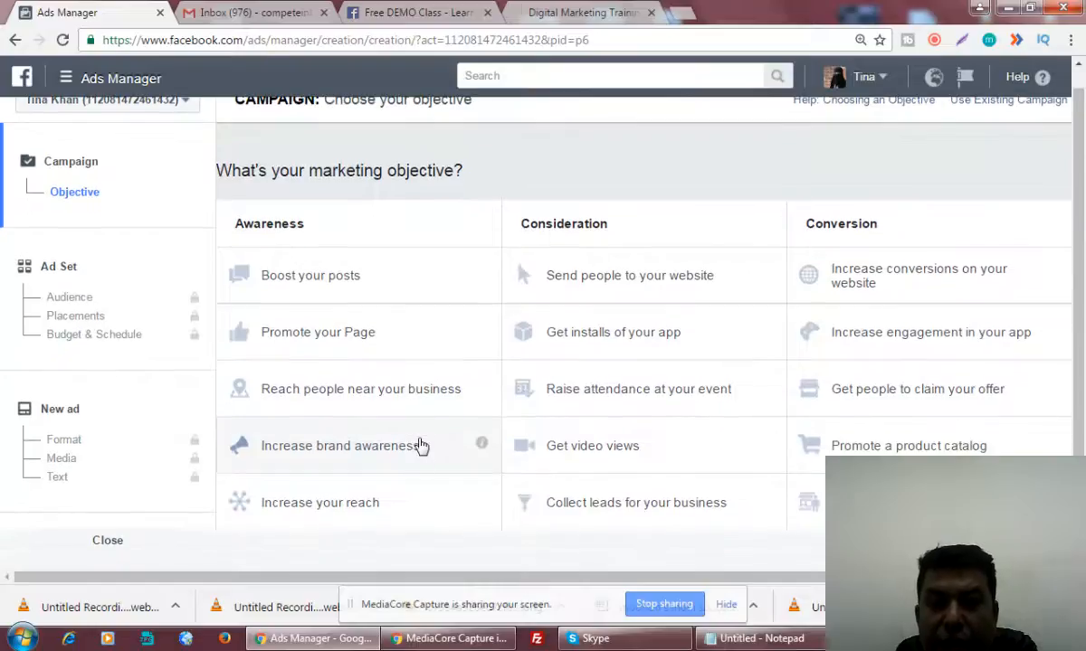
left_click(672, 398)
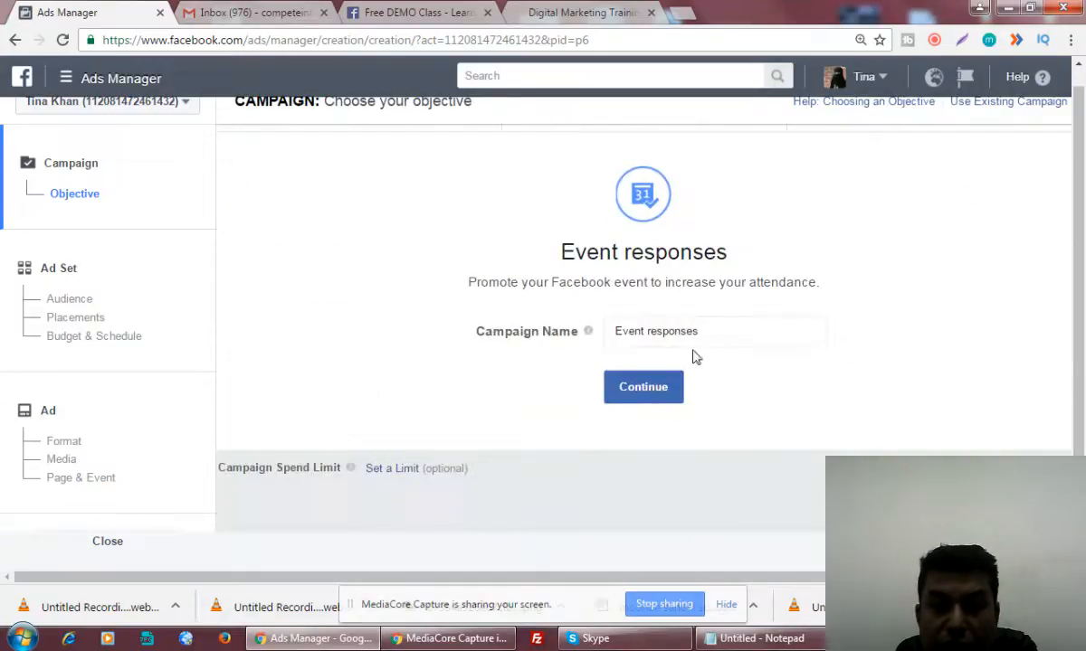
left_click(627, 395)
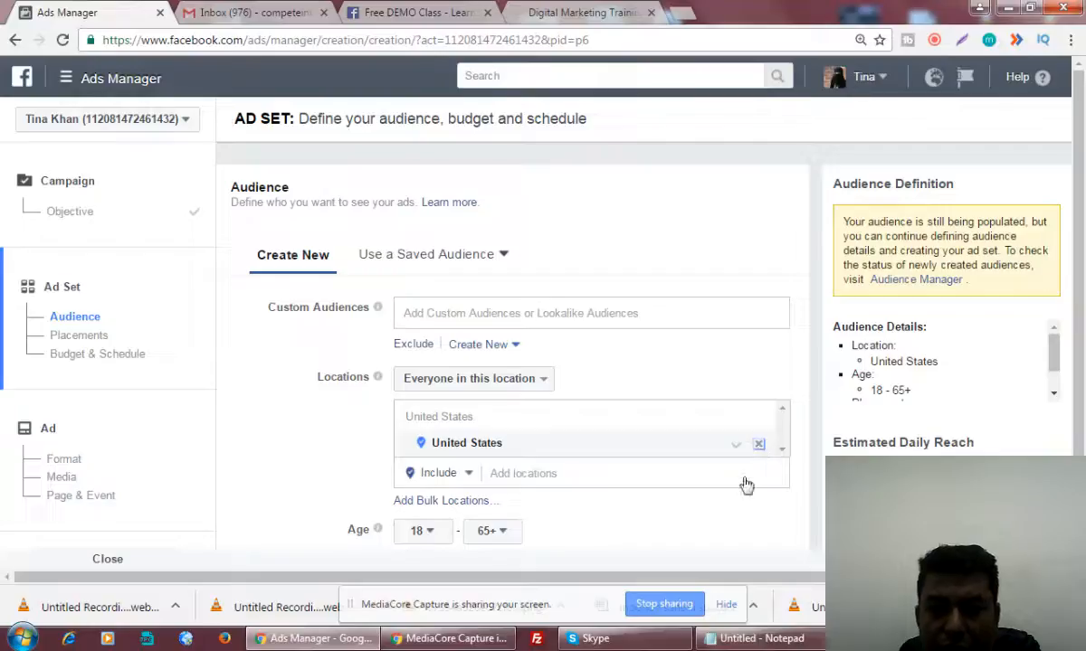
Replace United States with the state of West Bengal, India, as the ad set's audience location
left_click(759, 448)
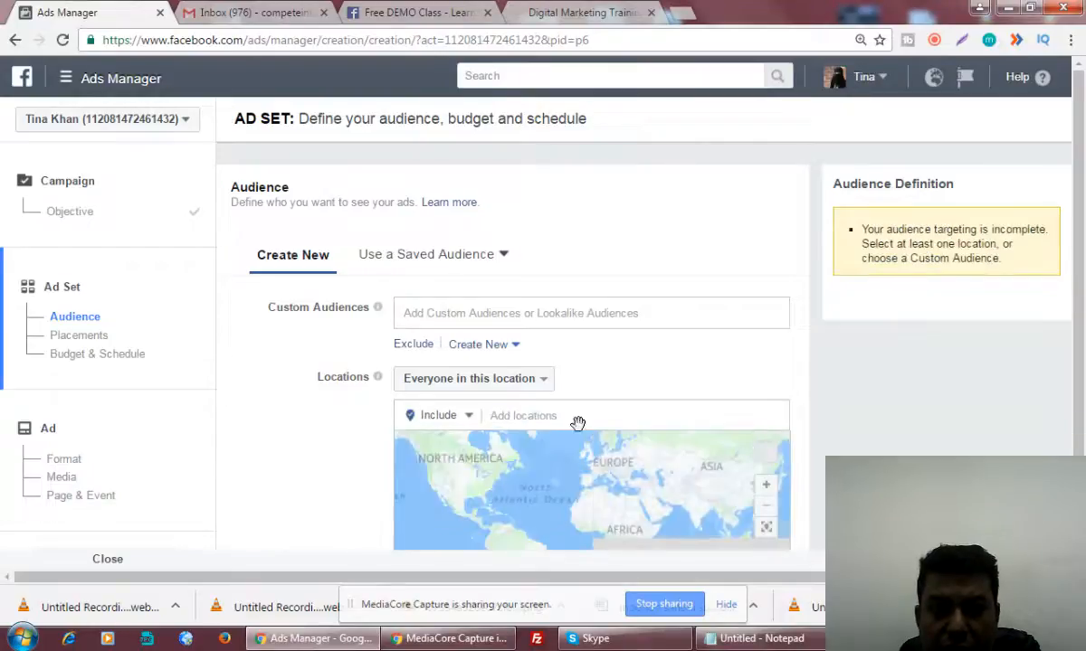
left_click(529, 415)
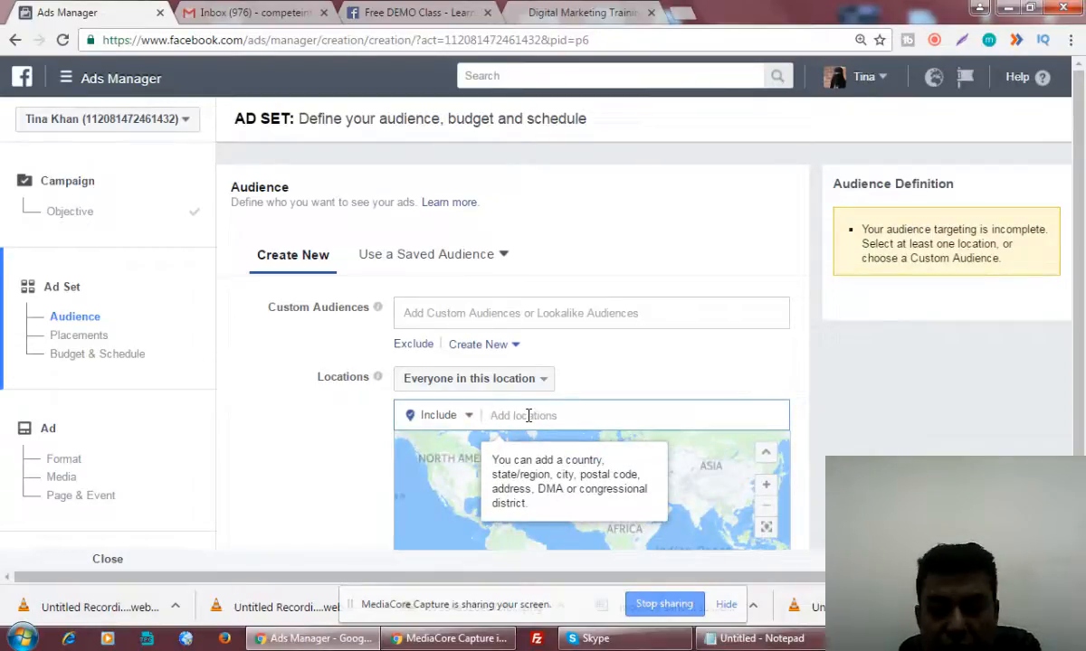
type("Wes")
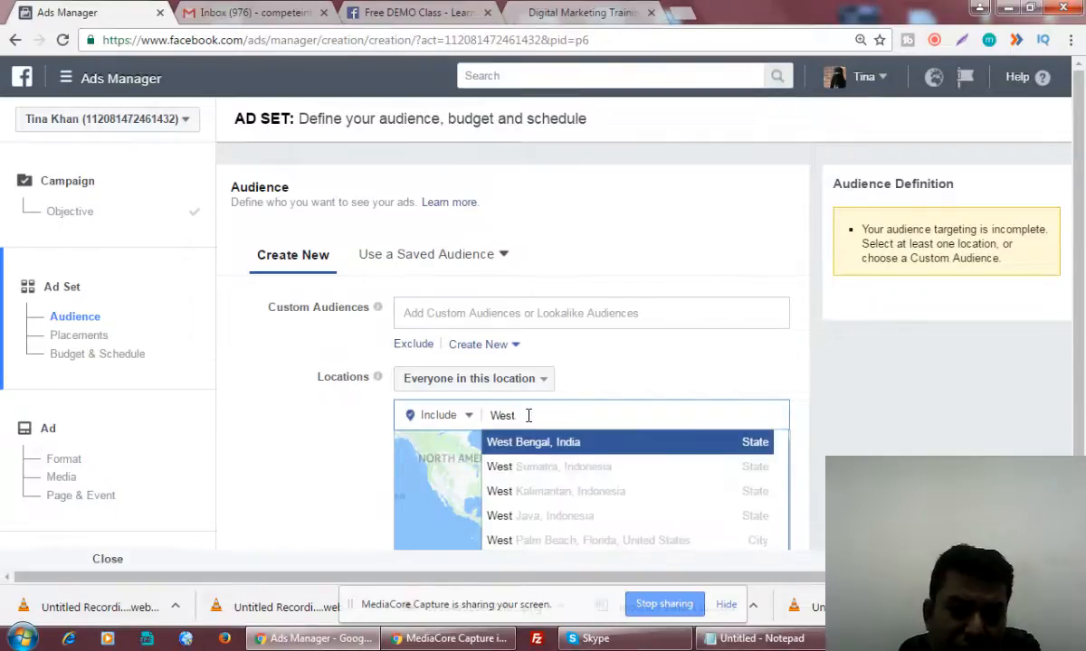
type("t")
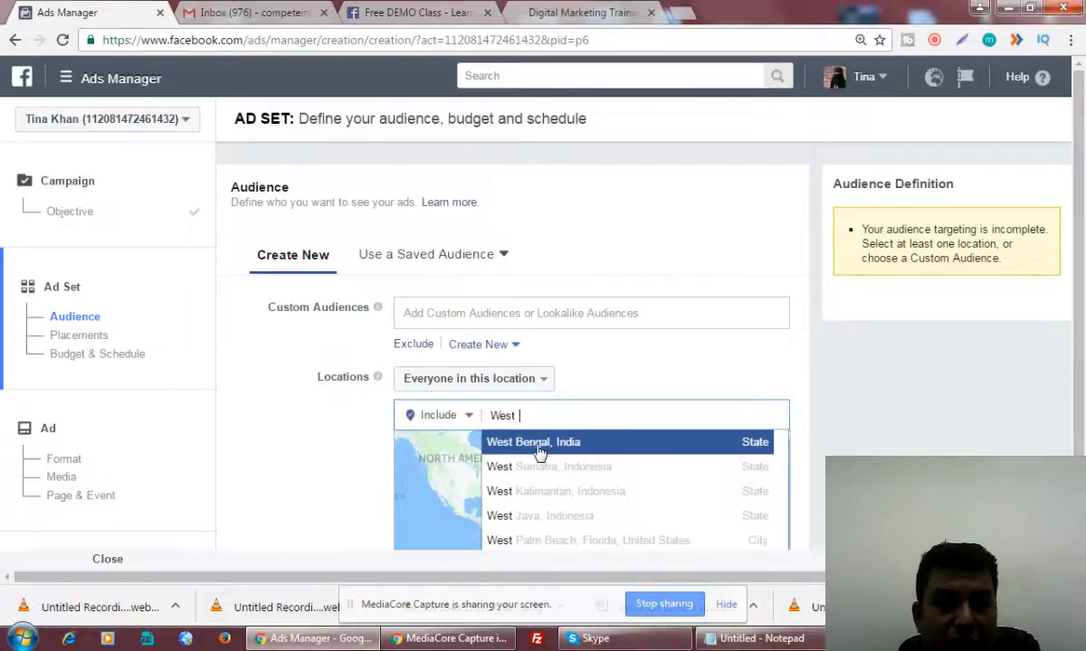
left_click(539, 443)
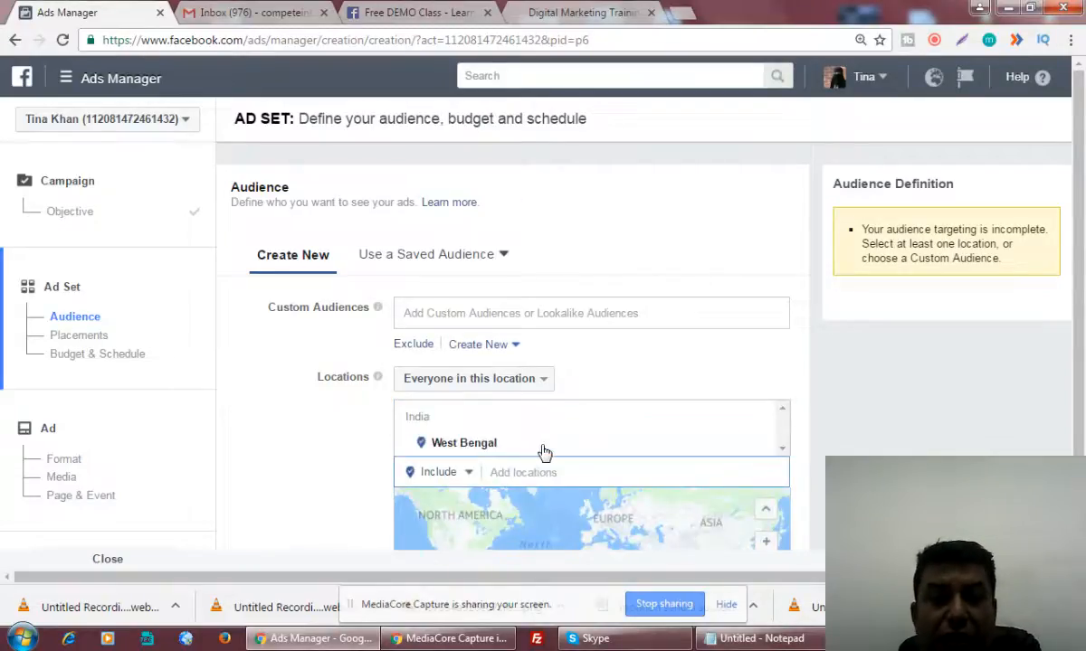
scroll(941, 396, "down", 1)
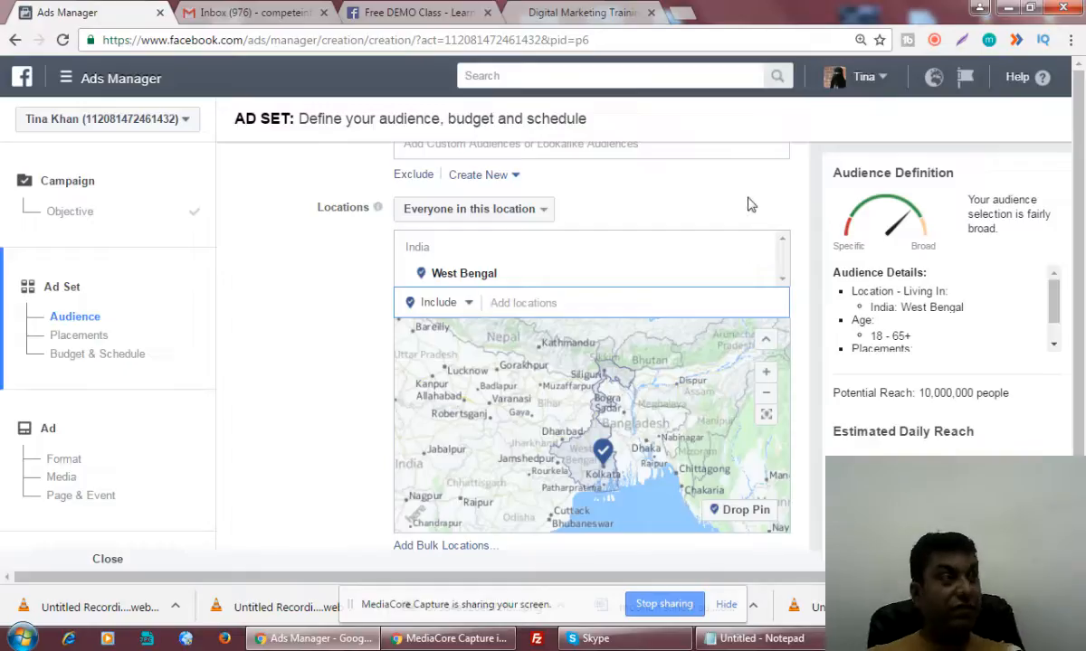
left_click(778, 112)
Review the audience details summary and set the audience's minimum age to 21
left_click_drag(1081, 172, 1083, 204)
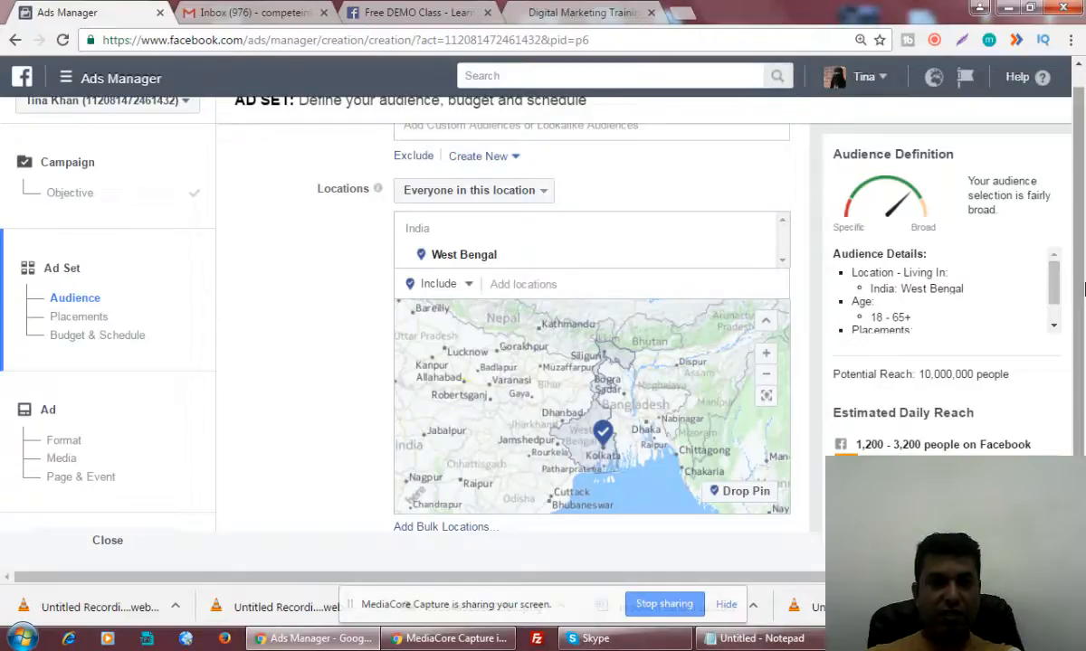
left_click_drag(1055, 286, 1055, 329)
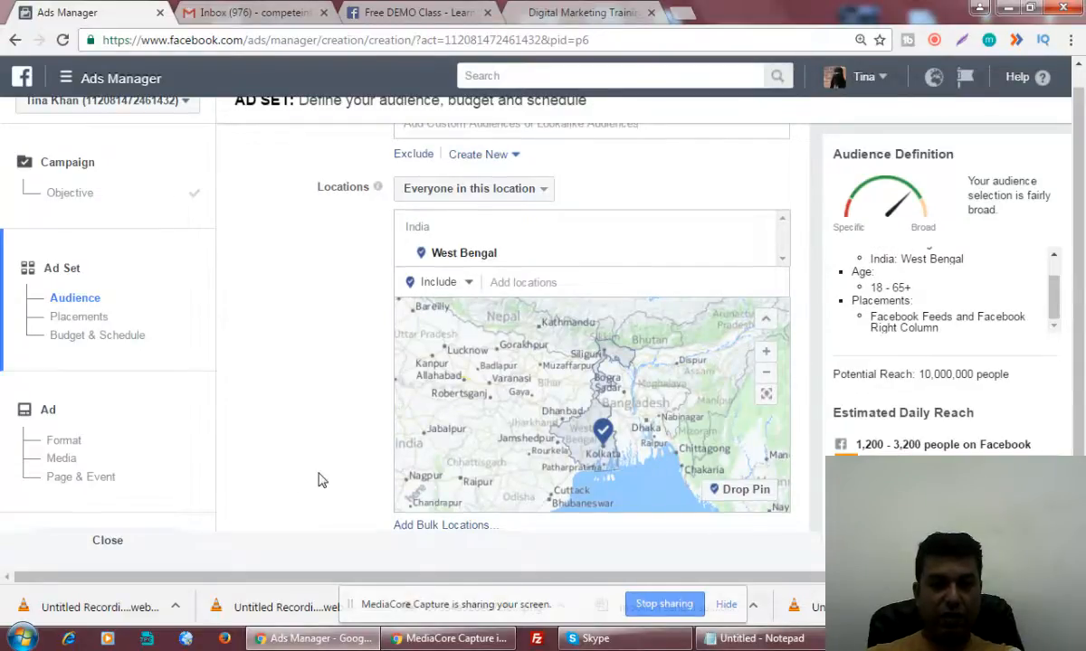
scroll(319, 478, "down", 4)
scroll(319, 480, "up", 2)
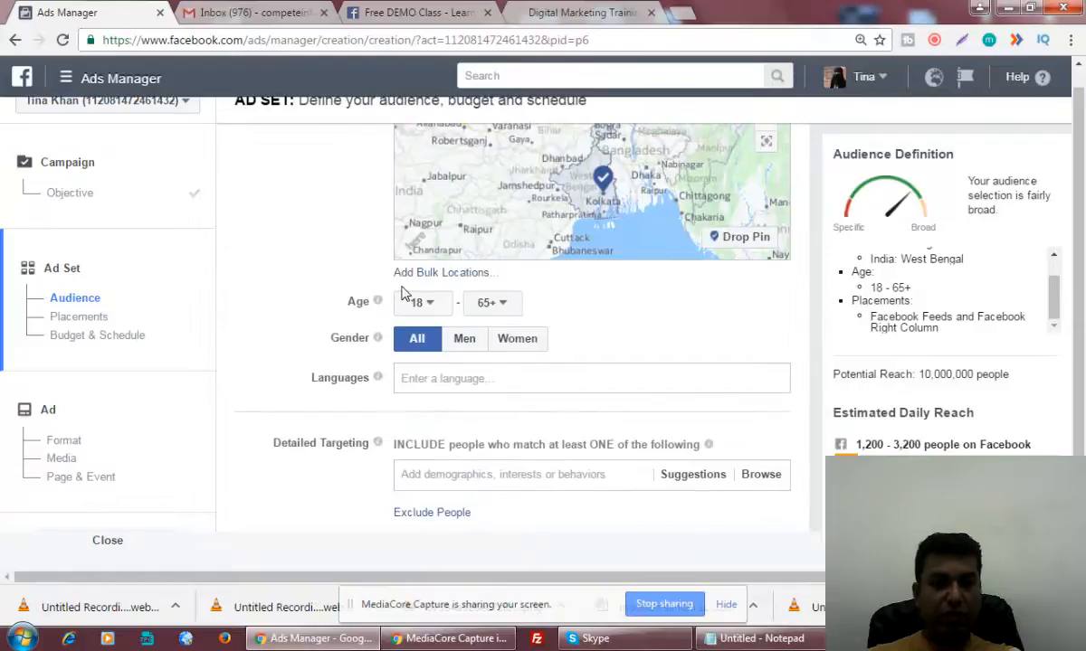
left_click(429, 304)
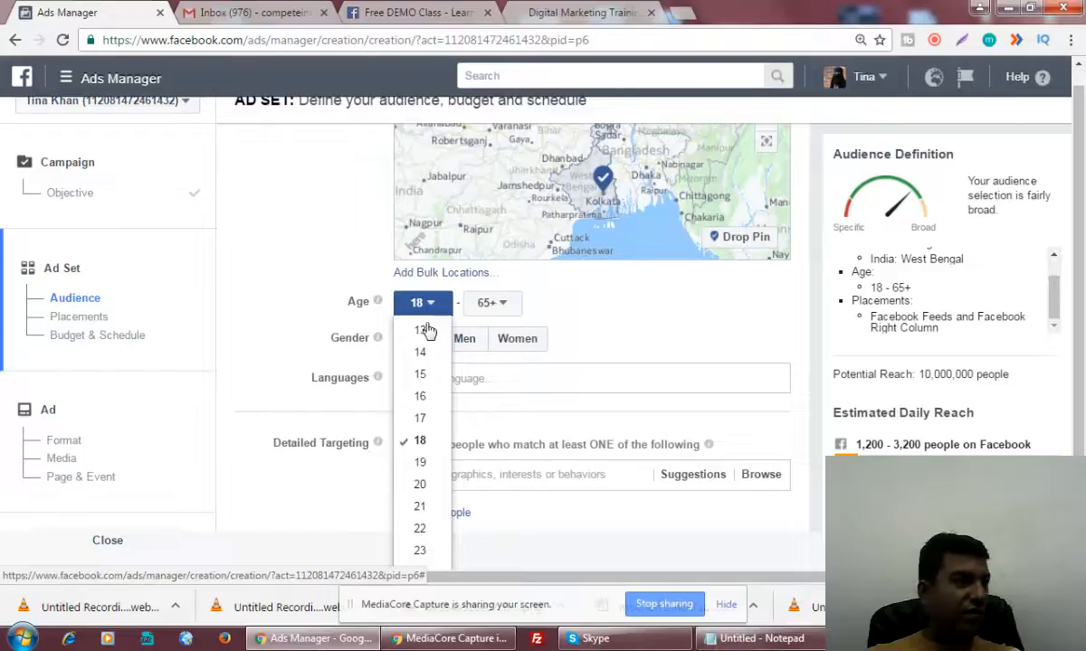
left_click(422, 510)
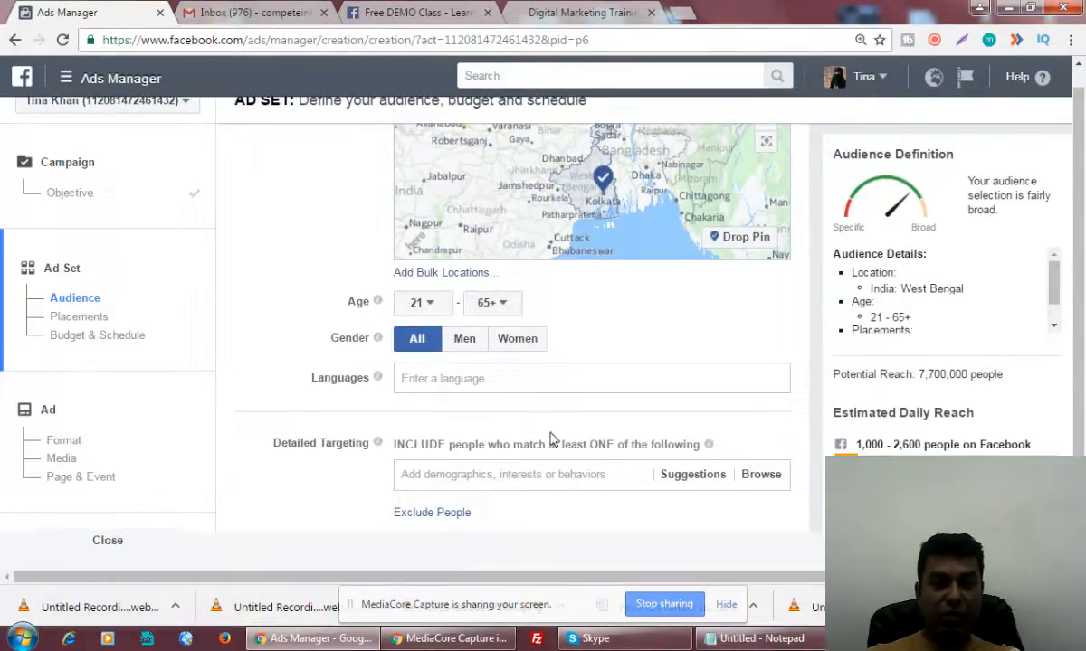
Review the detailed targeting, connections and placement settings, and set the ad set's daily budget to 100 INR
scroll(540, 411, "down", 2)
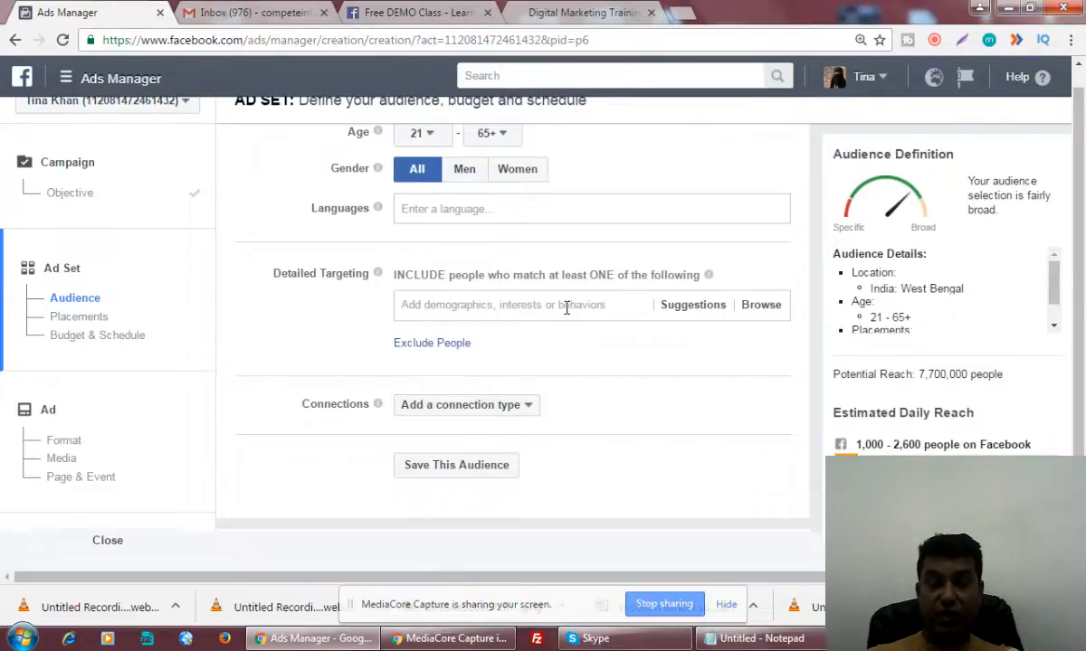
scroll(698, 361, "down", 1)
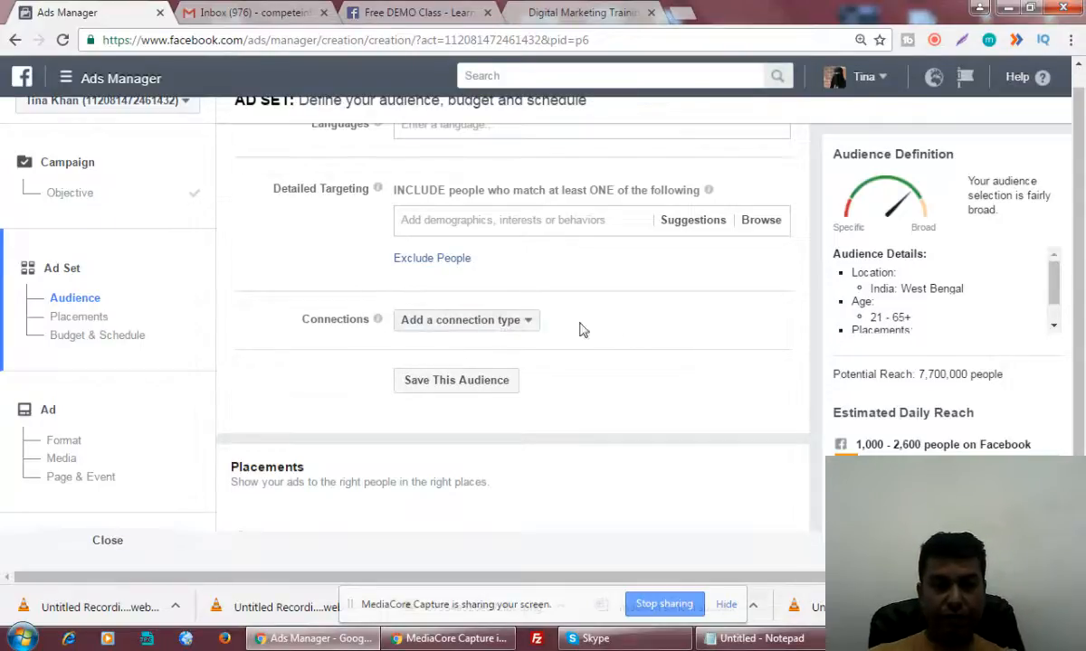
scroll(570, 331, "down", 4)
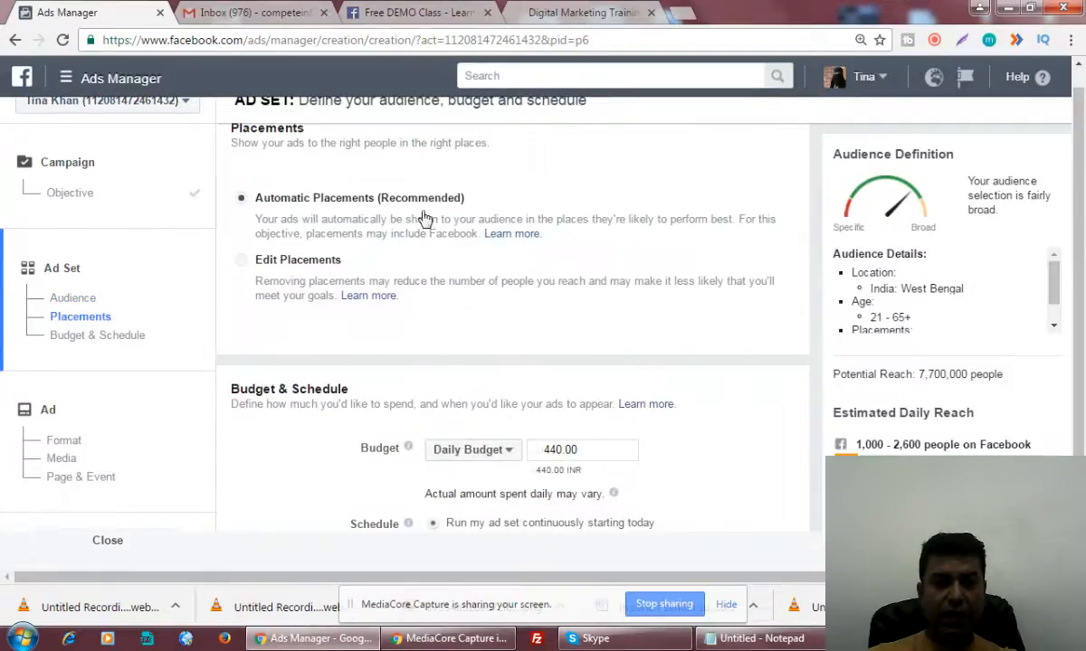
scroll(517, 361, "down", 2)
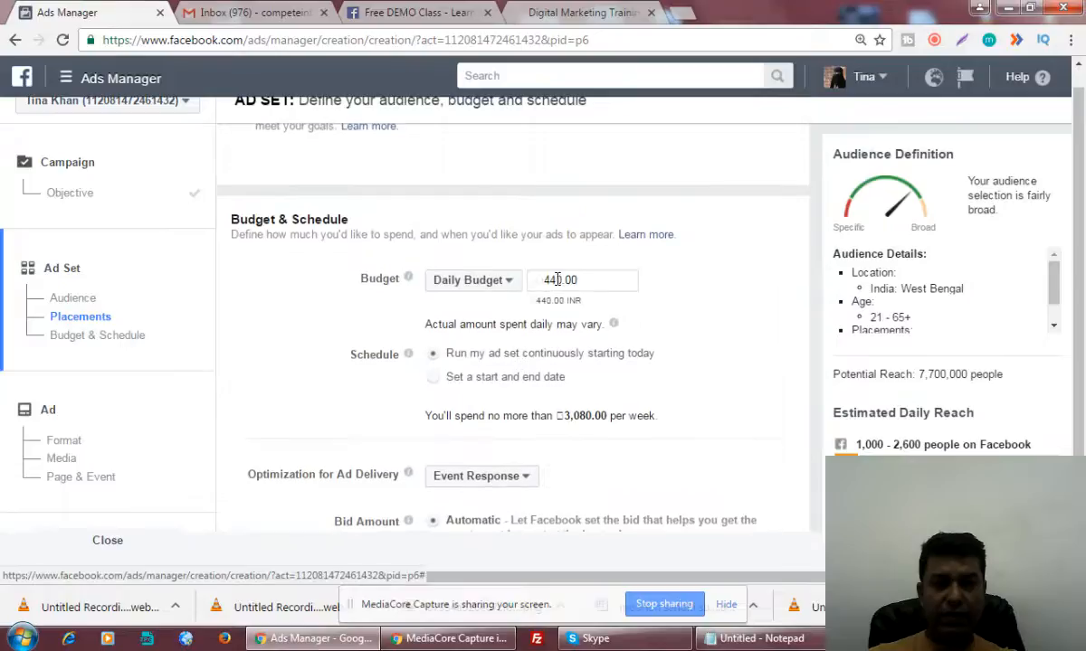
left_click_drag(546, 281, 559, 280)
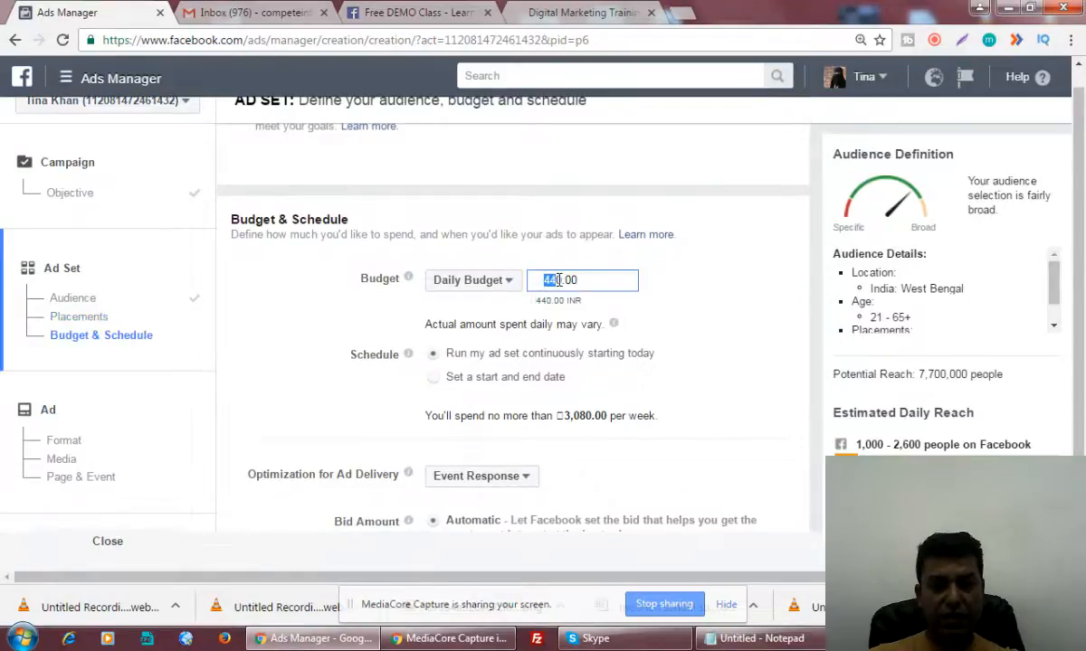
type("100")
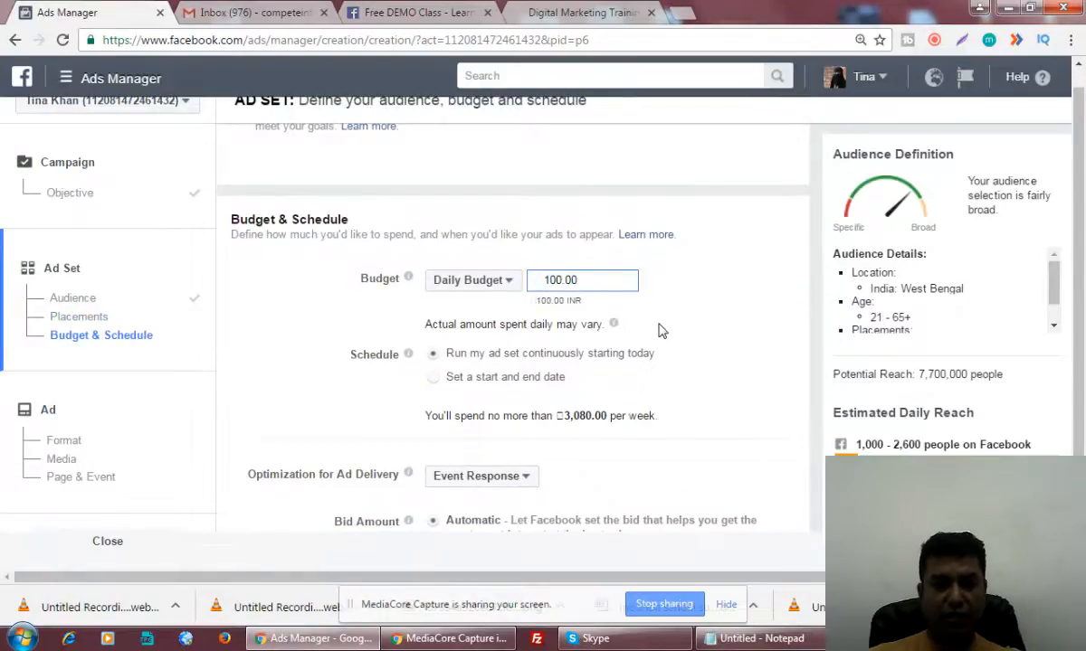
Review the optimization choices for ad delivery and set a manual bid of 1.00 per 1,000 impressions
scroll(656, 326, "down", 1)
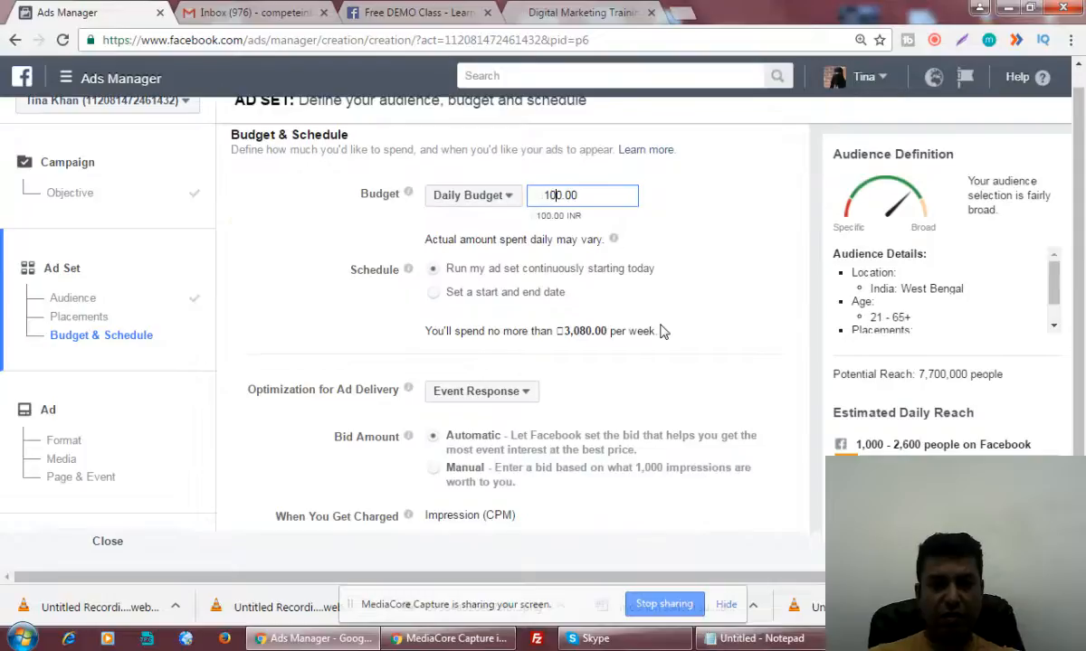
scroll(660, 331, "down", 1)
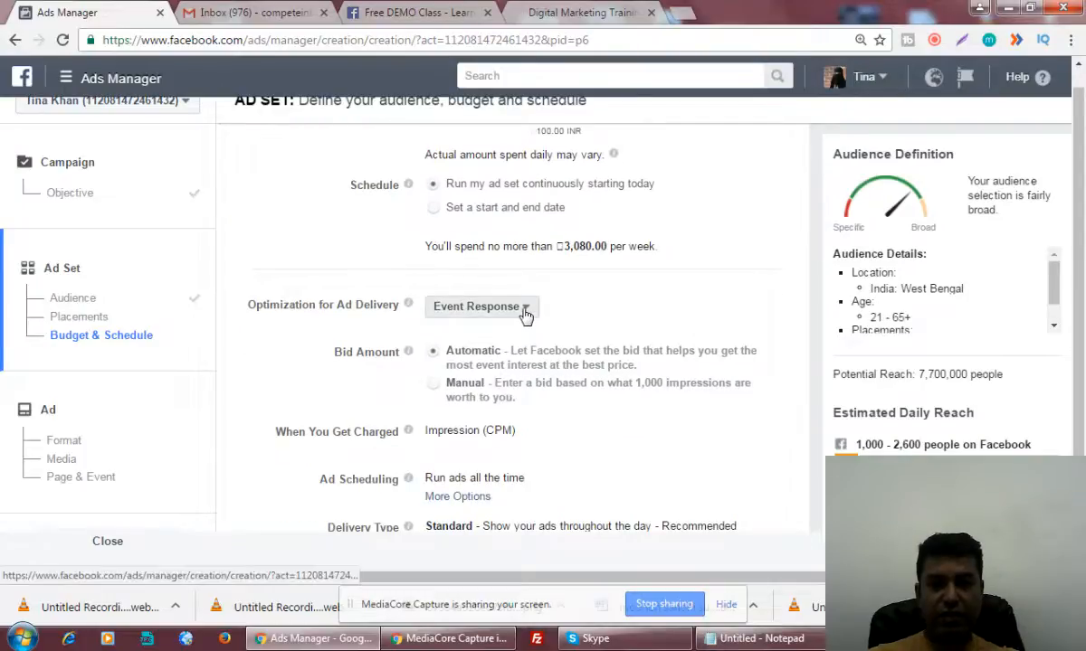
left_click(524, 309)
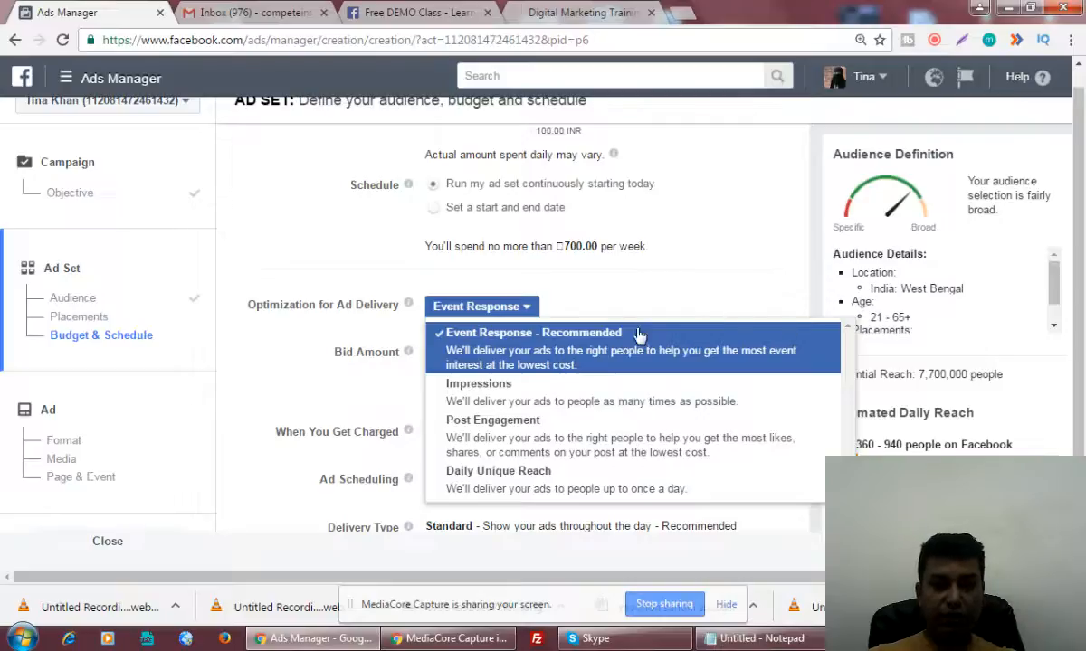
left_click(250, 382)
scroll(623, 438, "down", 2)
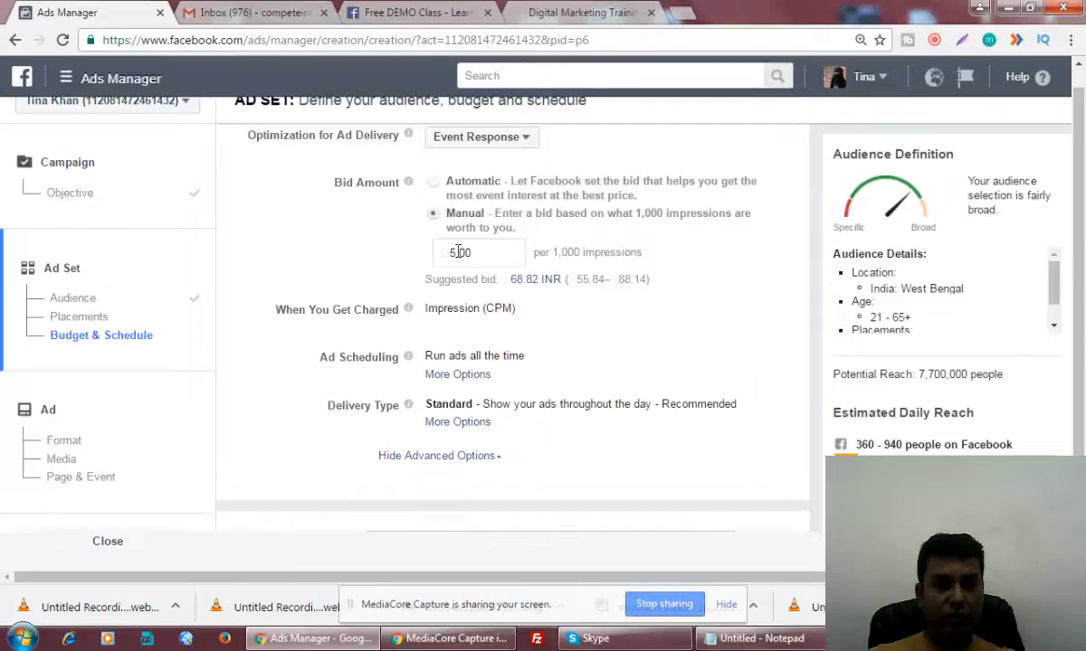
left_click(457, 252)
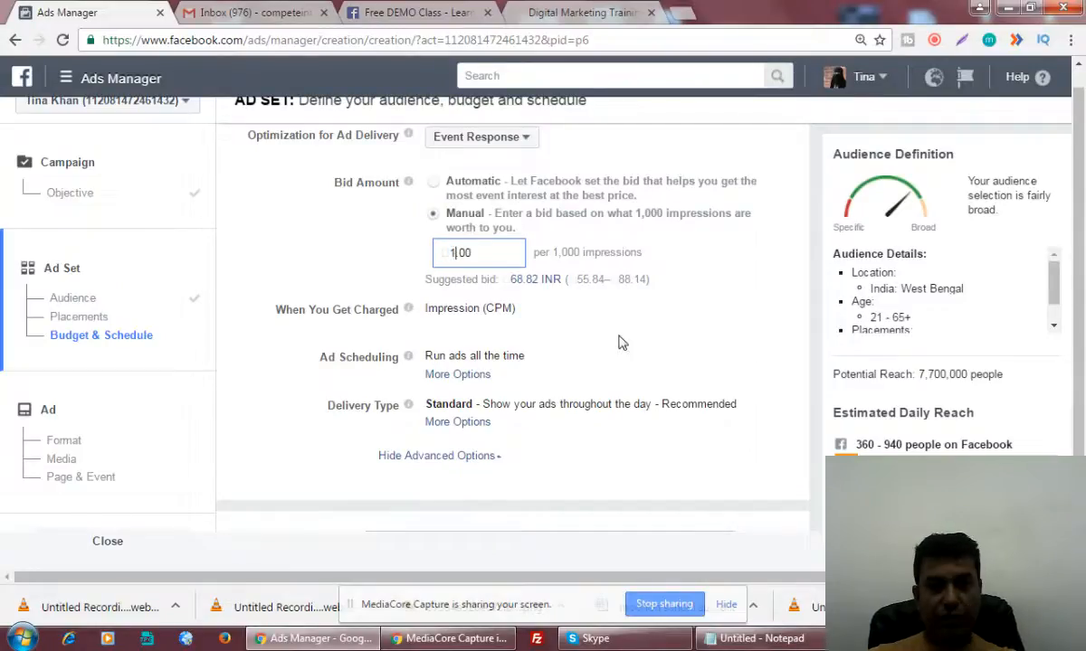
left_click(544, 300)
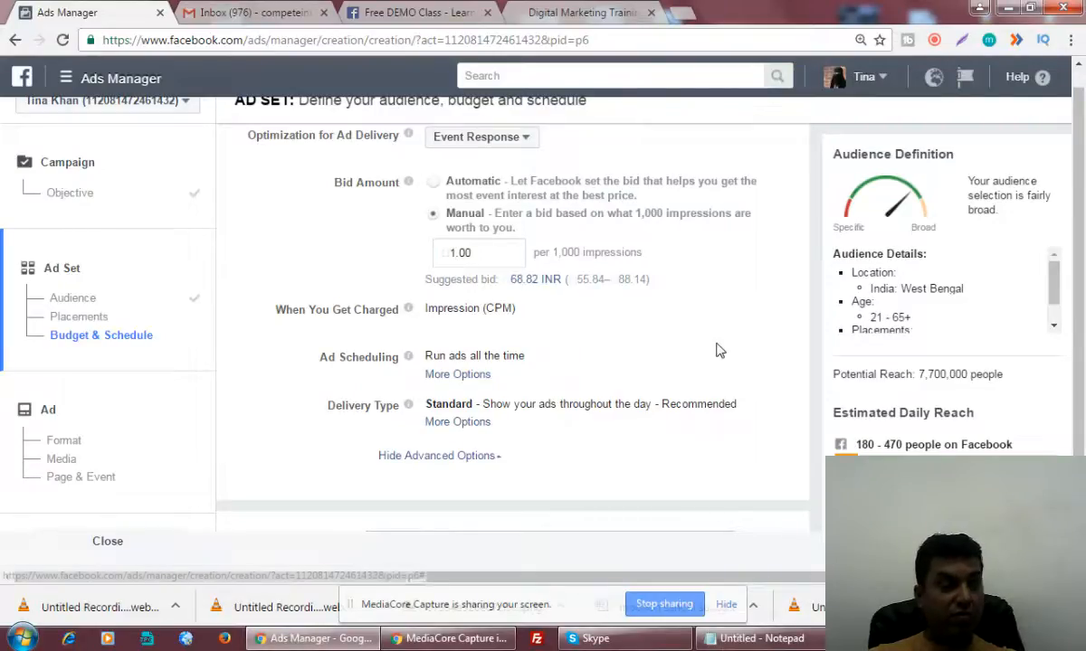
Accept the ad set name "West Bengal - 21+" and proceed to the ad creation stage
scroll(718, 351, "down", 2)
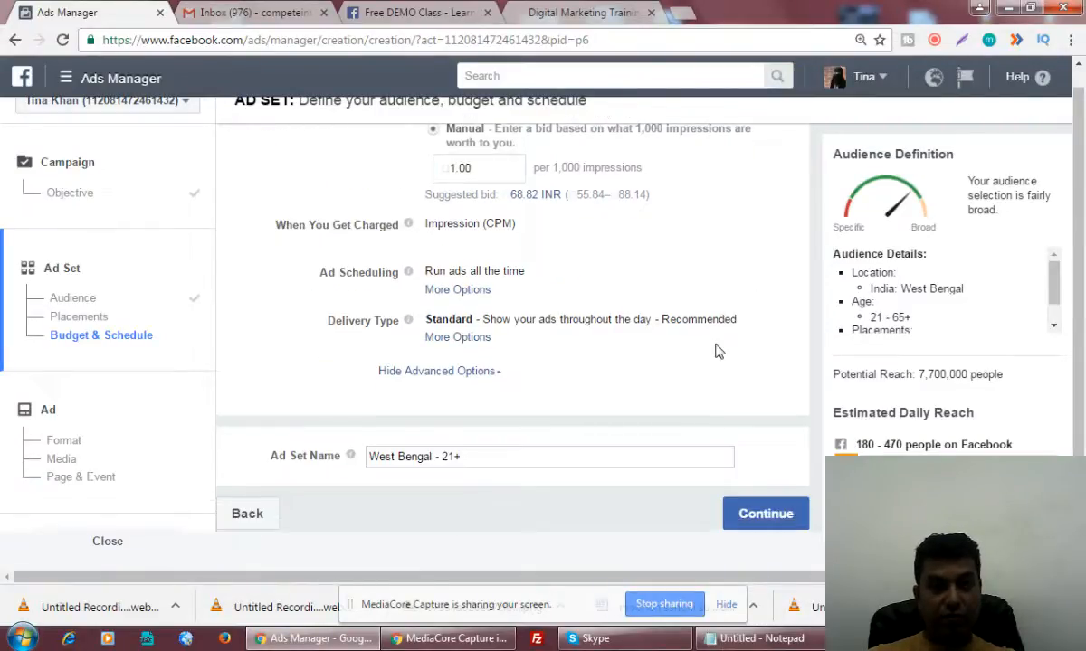
scroll(688, 371, "down", 1)
left_click(760, 512)
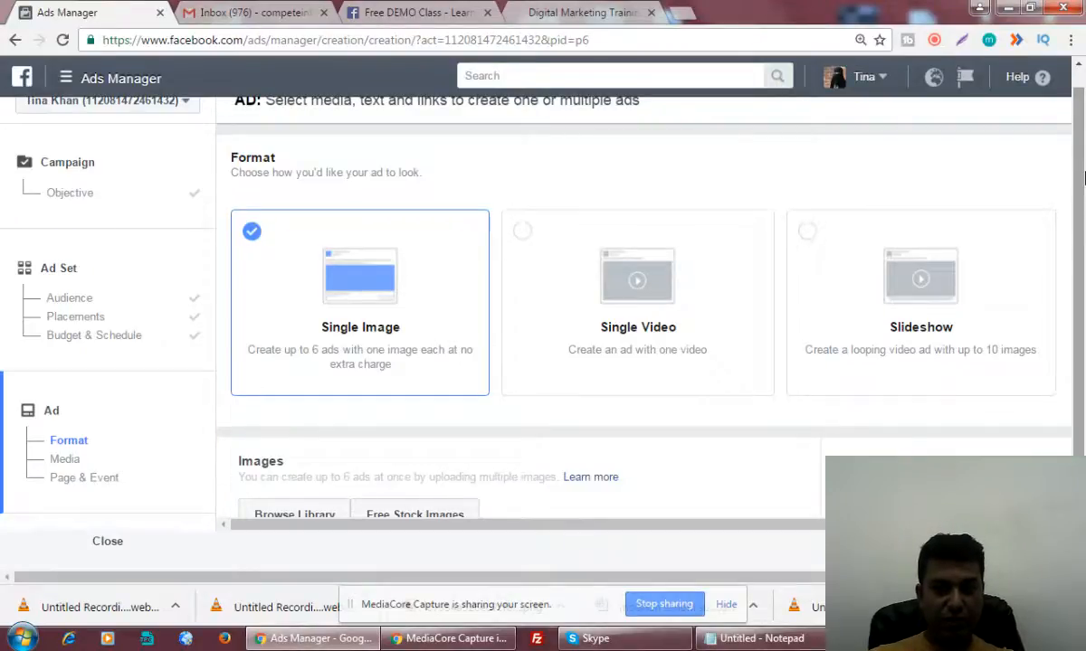
Keep the Single Image ad format and choose the November 19, 2016 "Free DEMO Class" event as the event to promote
left_click_drag(1079, 146, 1082, 313)
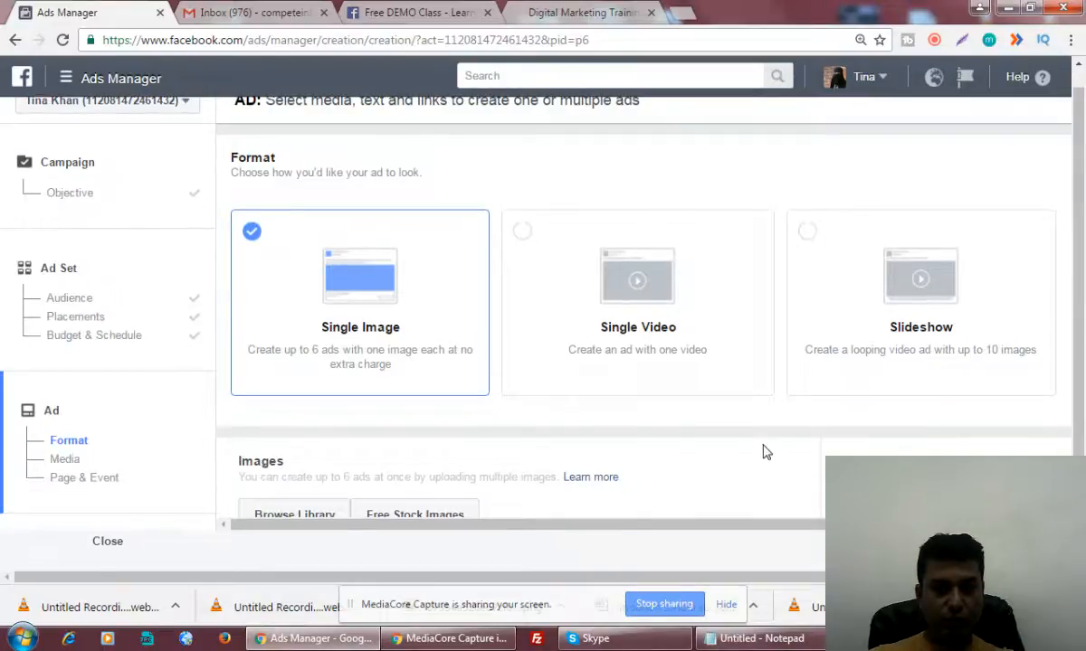
scroll(762, 452, "down", 2)
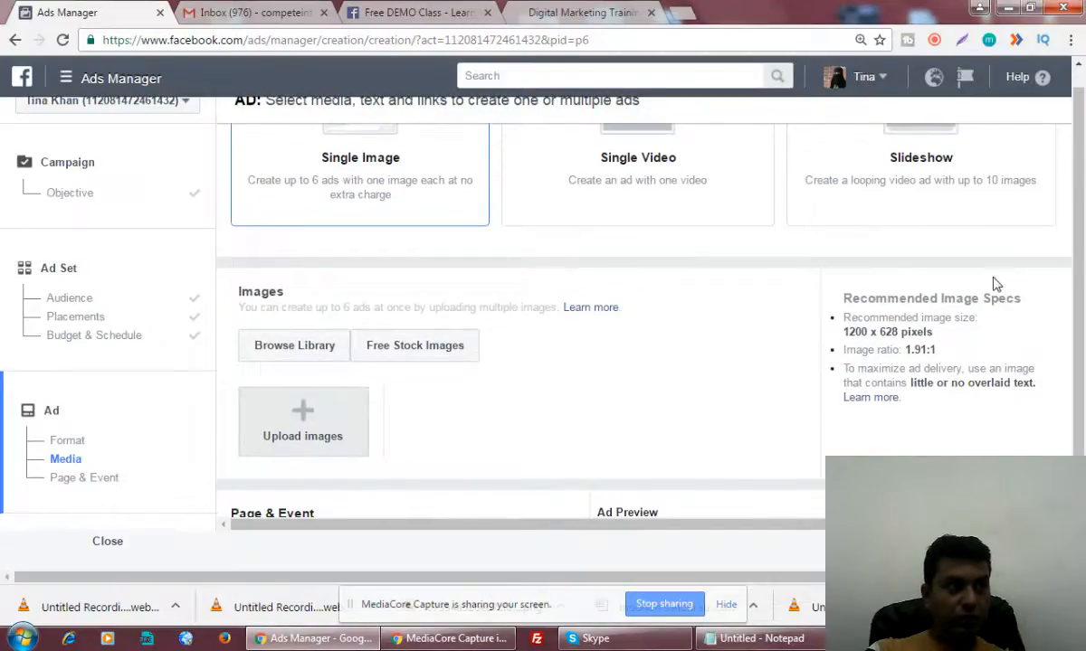
scroll(671, 381, "down", 3)
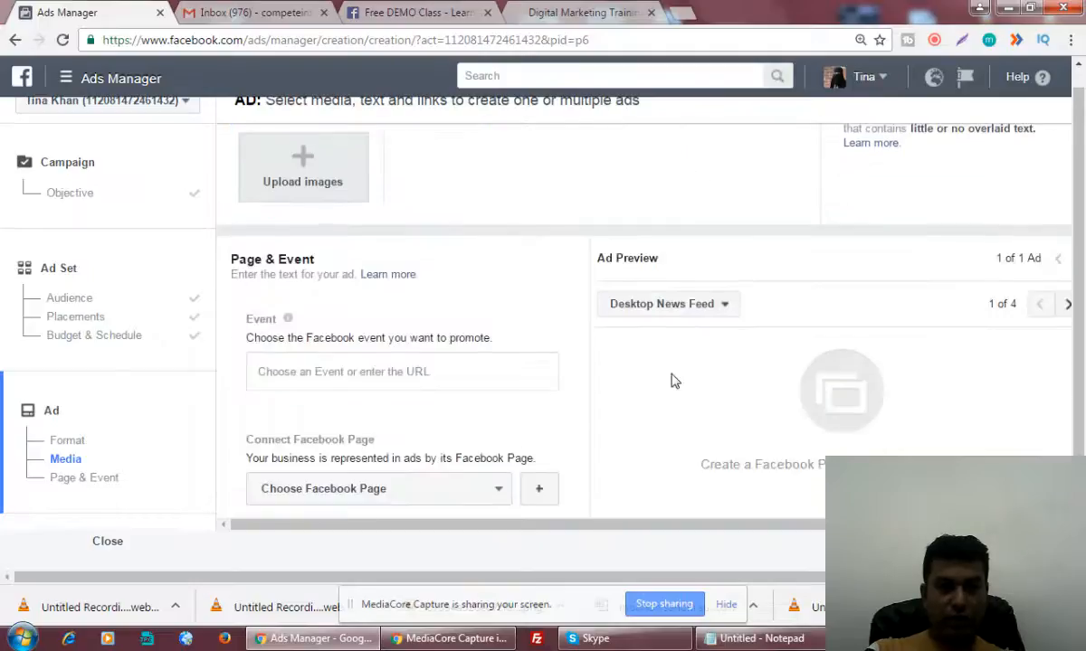
scroll(672, 381, "down", 1)
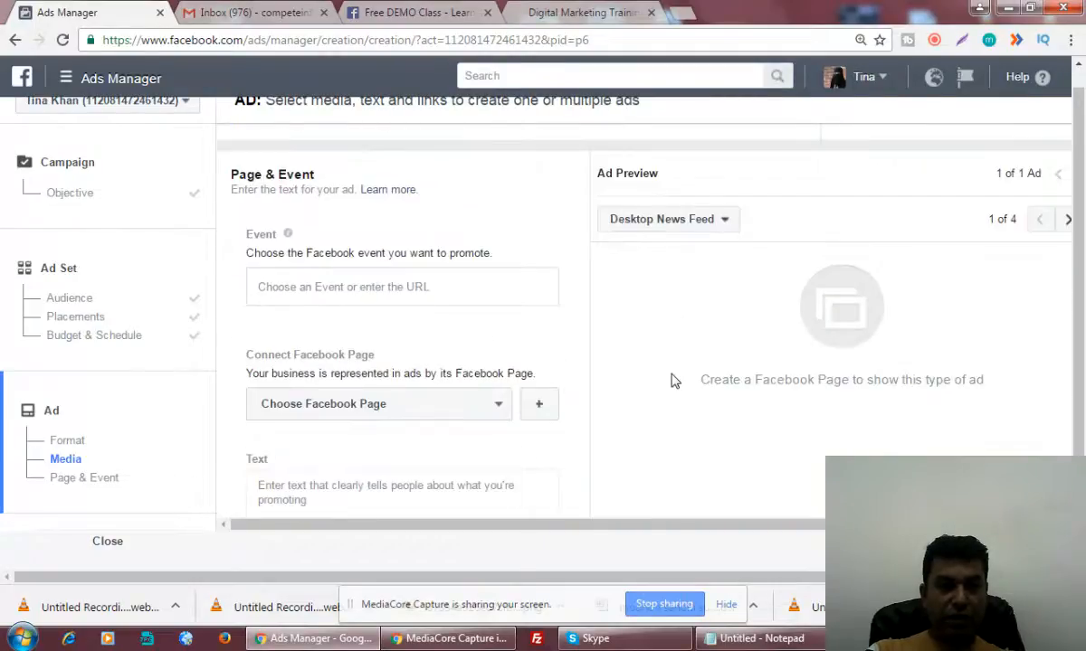
left_click(337, 290)
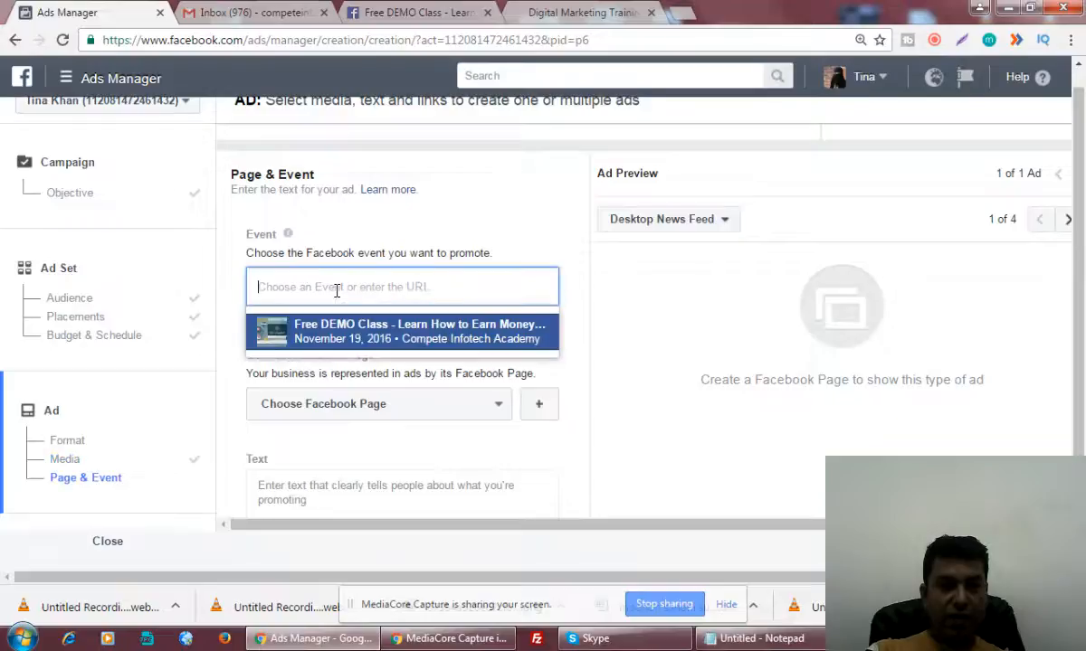
left_click(367, 342)
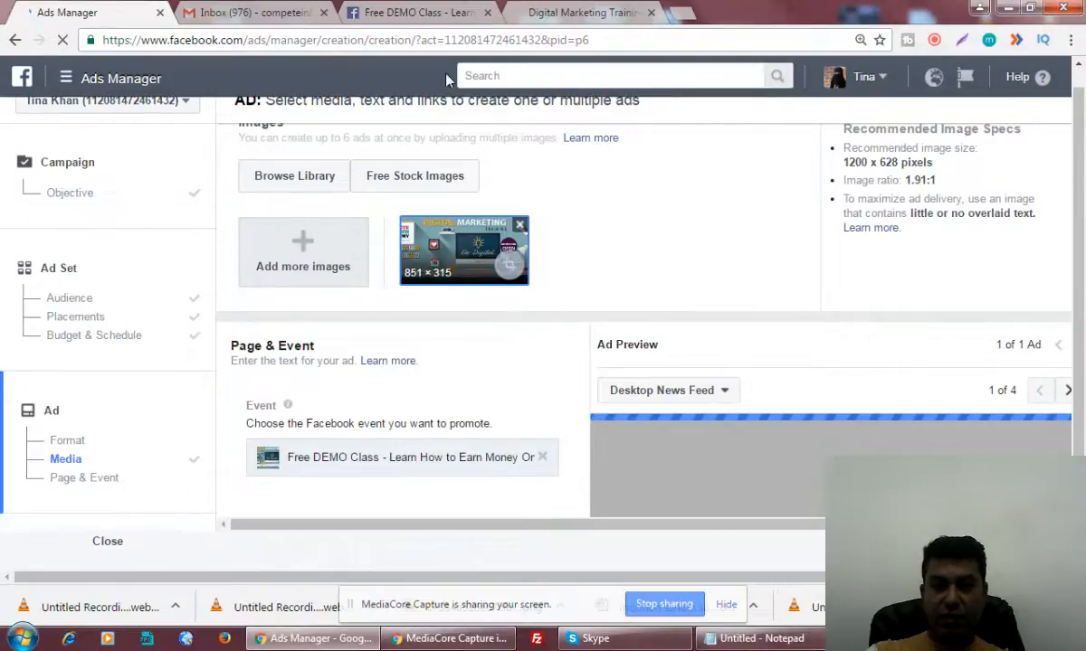
Search Google Images for "free Demo class event" in a new browser tab
left_click(685, 16)
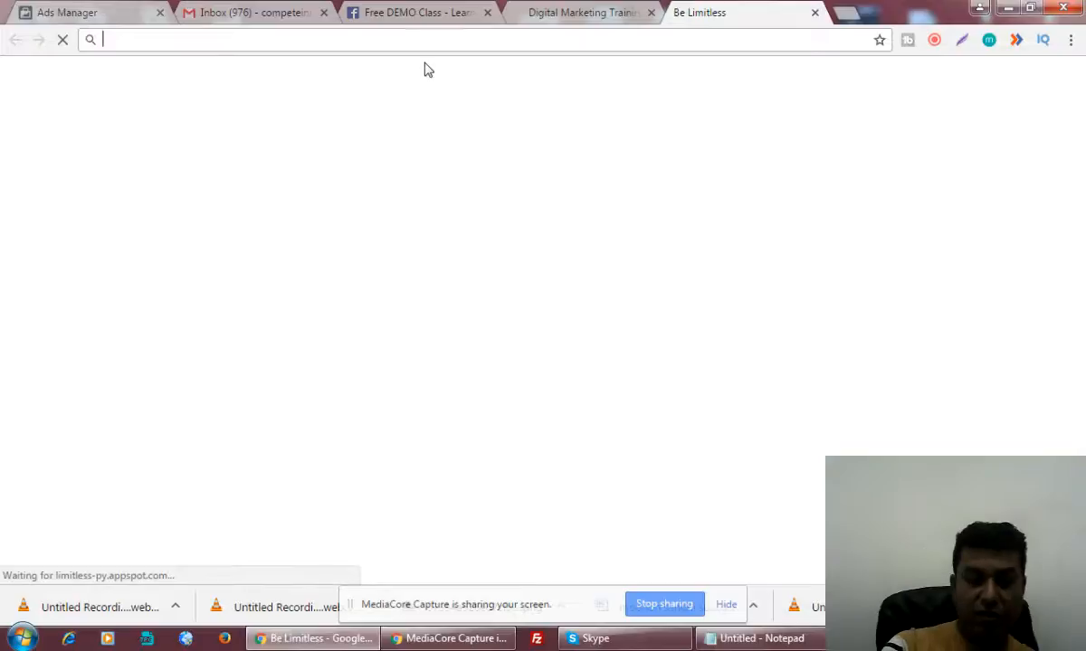
type("free Dem")
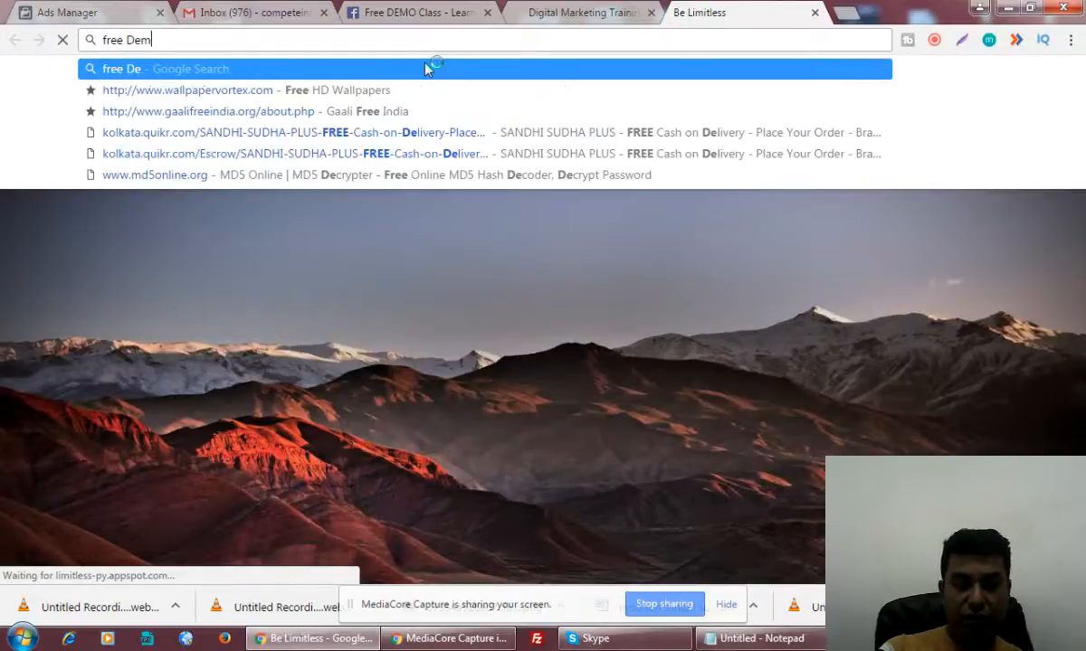
type("o class event")
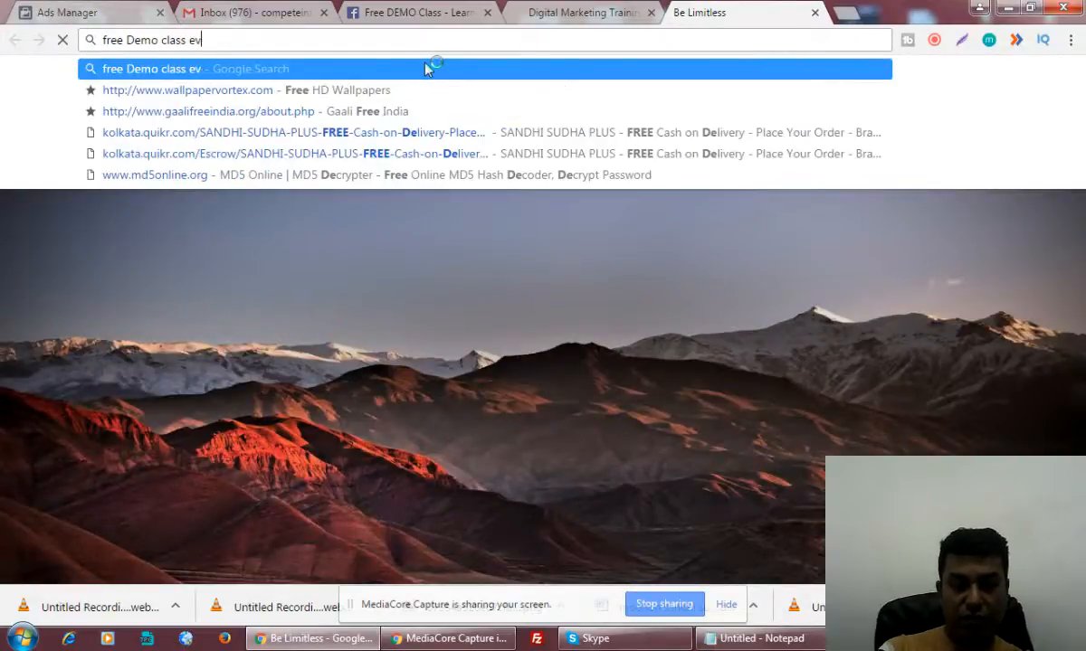
key("Return")
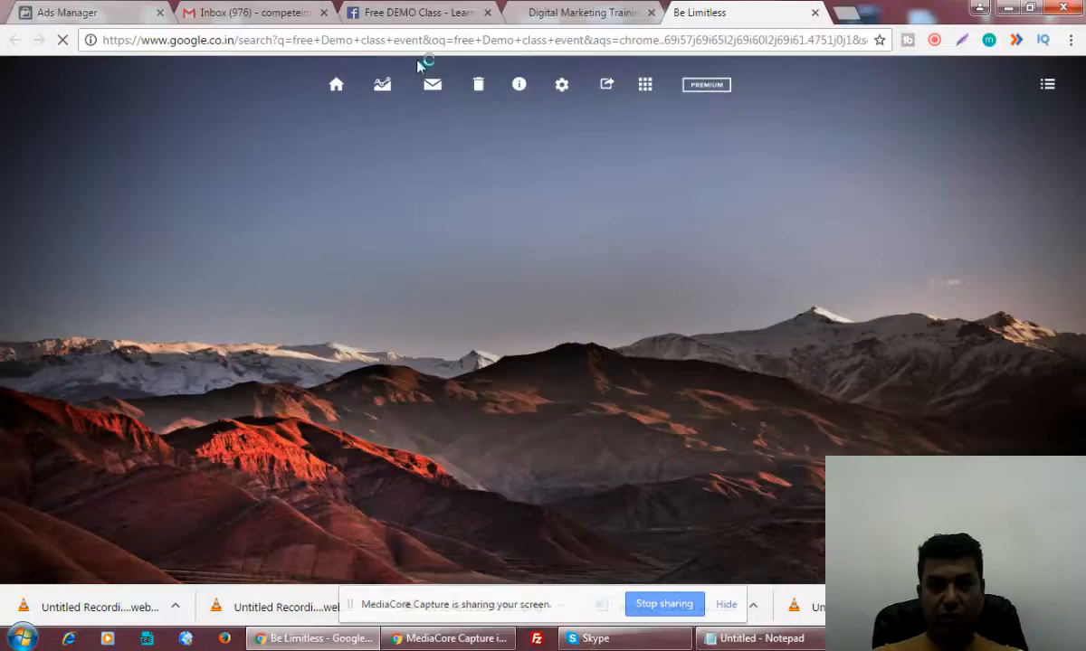
left_click(448, 11)
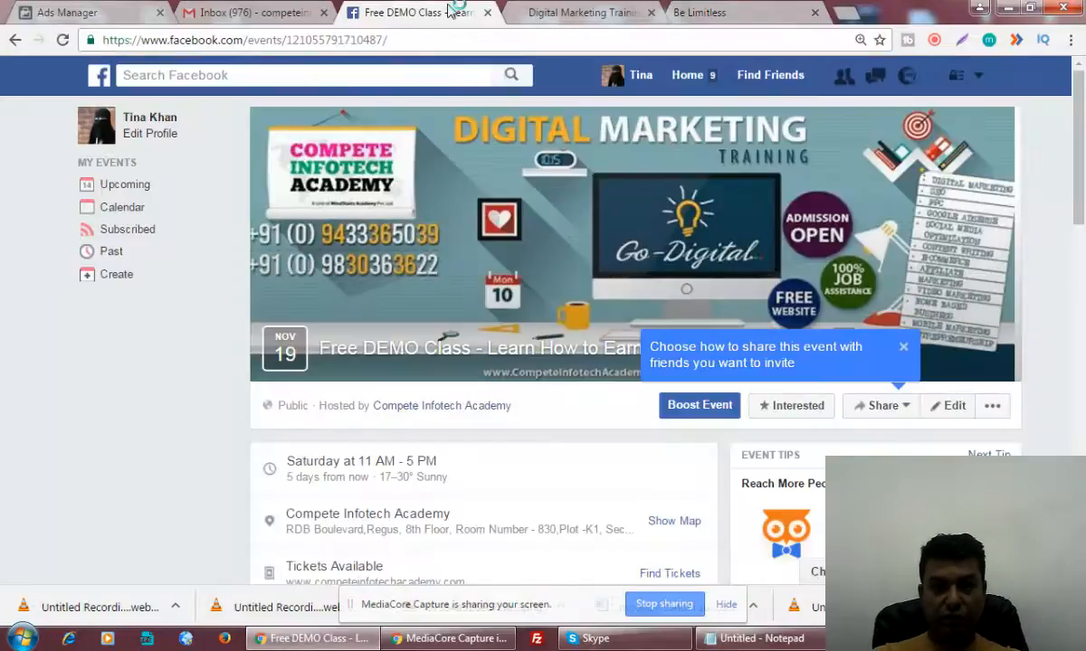
left_click(72, 14)
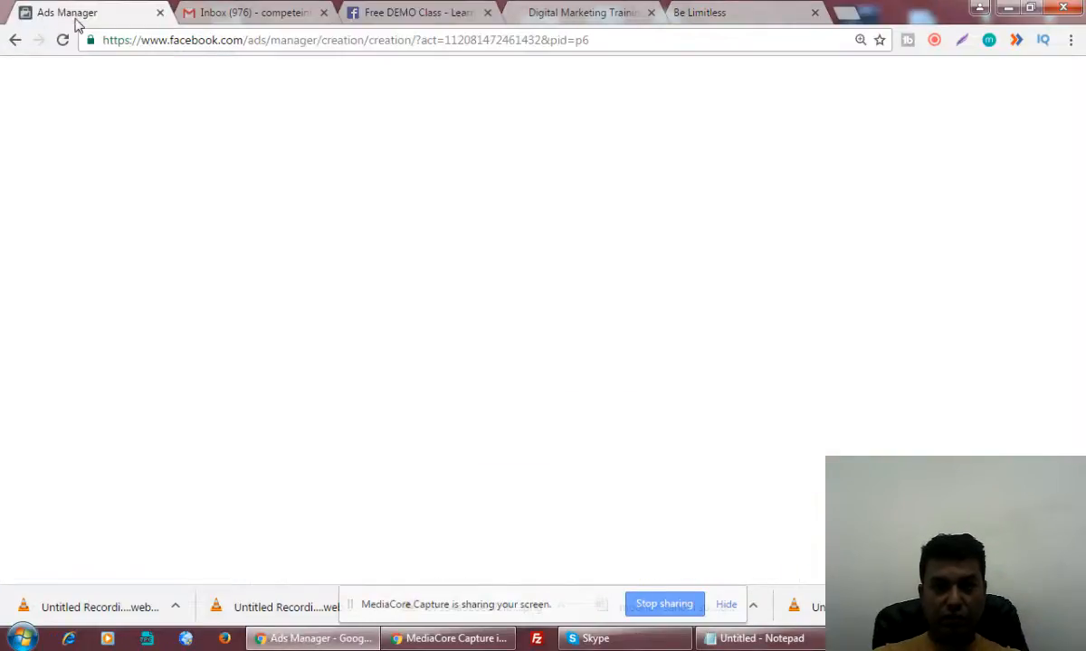
left_click(723, 13)
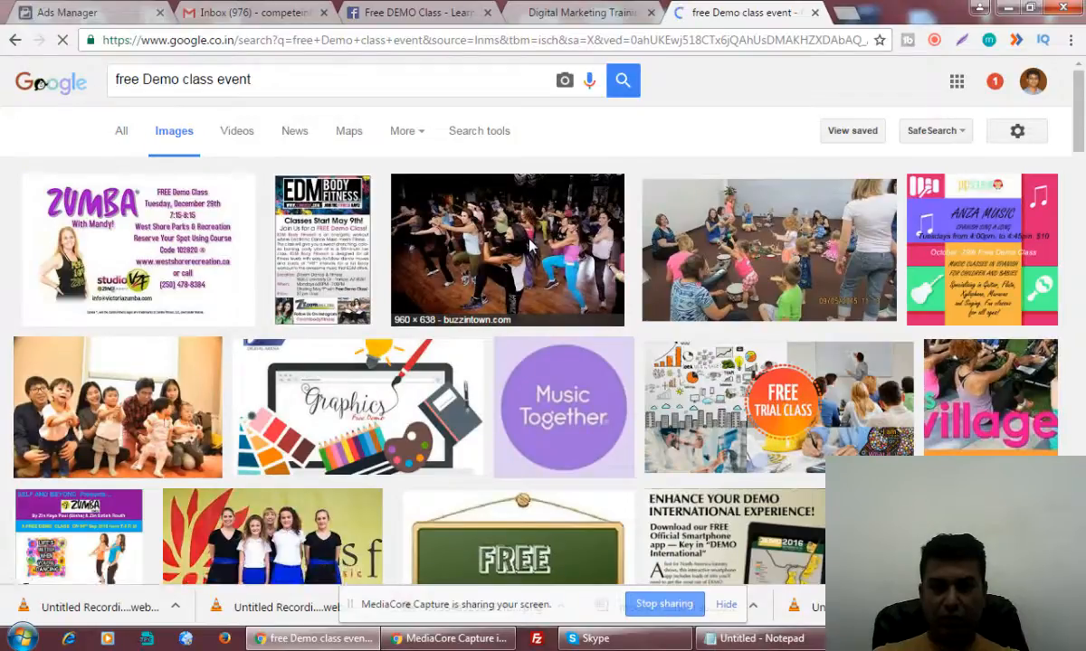
Open the "Free Trial Class" image result in a new tab
scroll(532, 246, "down", 2)
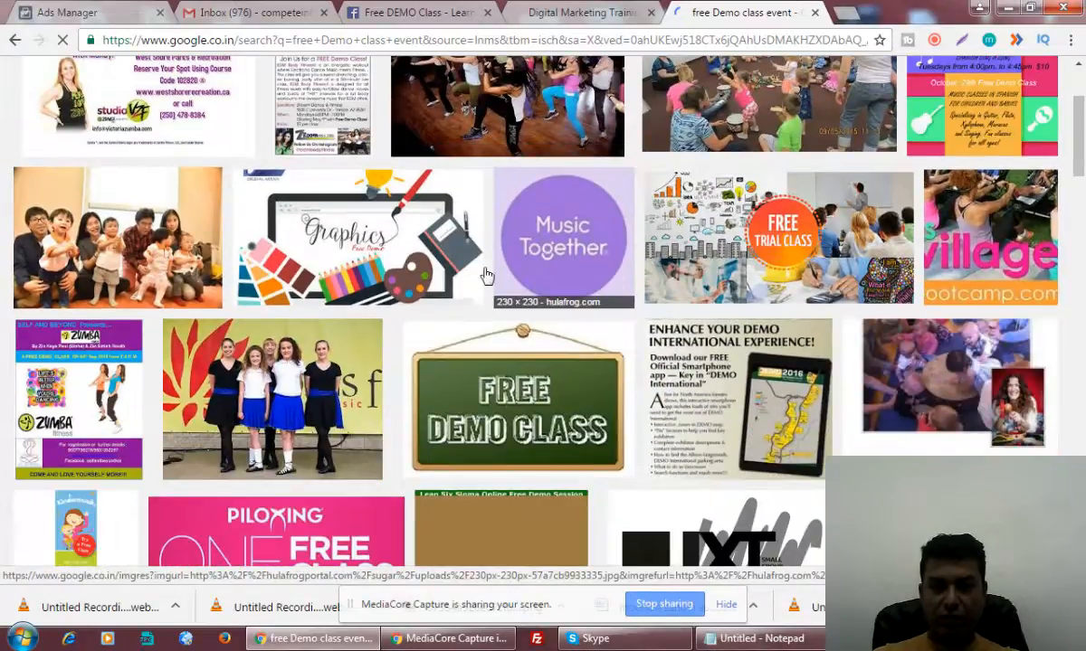
right_click(821, 226)
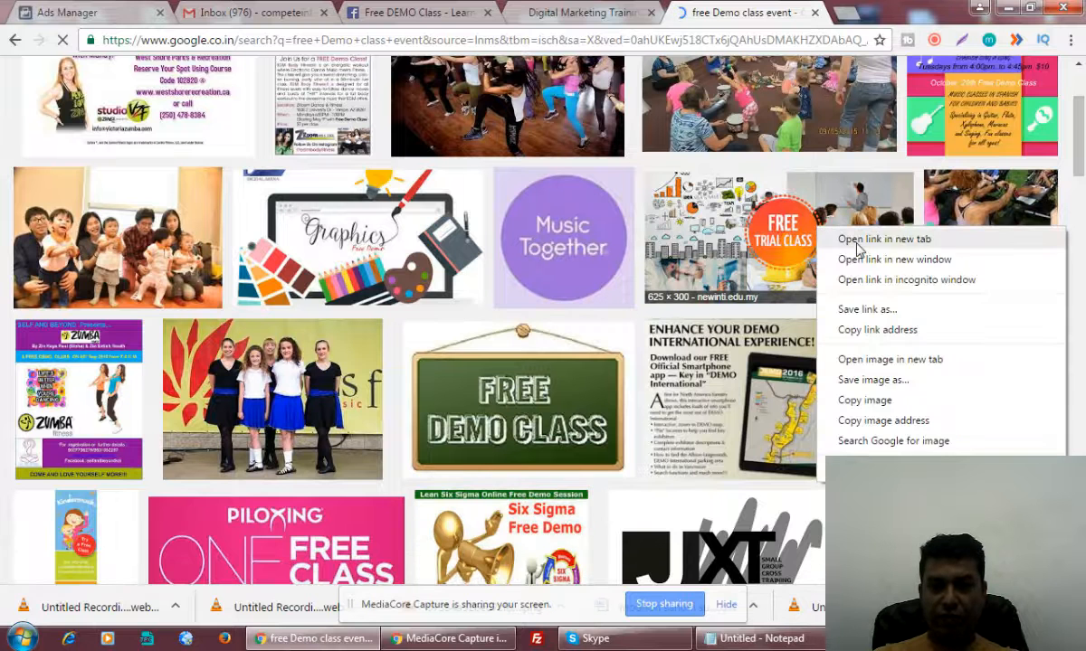
left_click(843, 237)
Look further through the image results and open the "Free PTE Trial Class" banner in a new tab
scroll(708, 303, "down", 4)
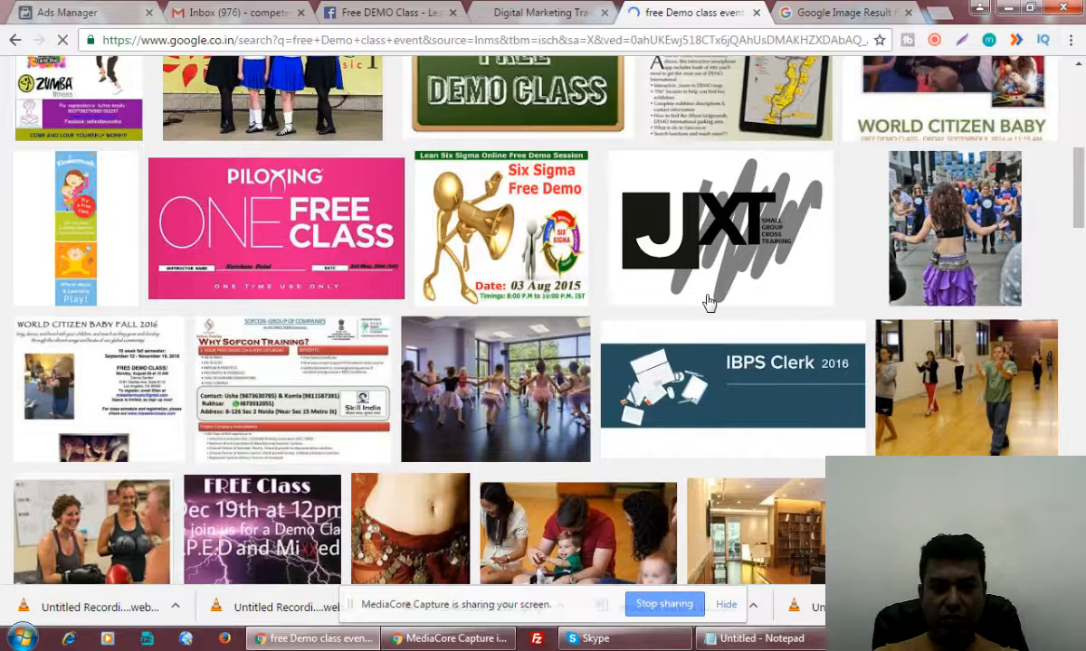
scroll(709, 303, "down", 3)
scroll(708, 303, "down", 1)
scroll(708, 303, "down", 3)
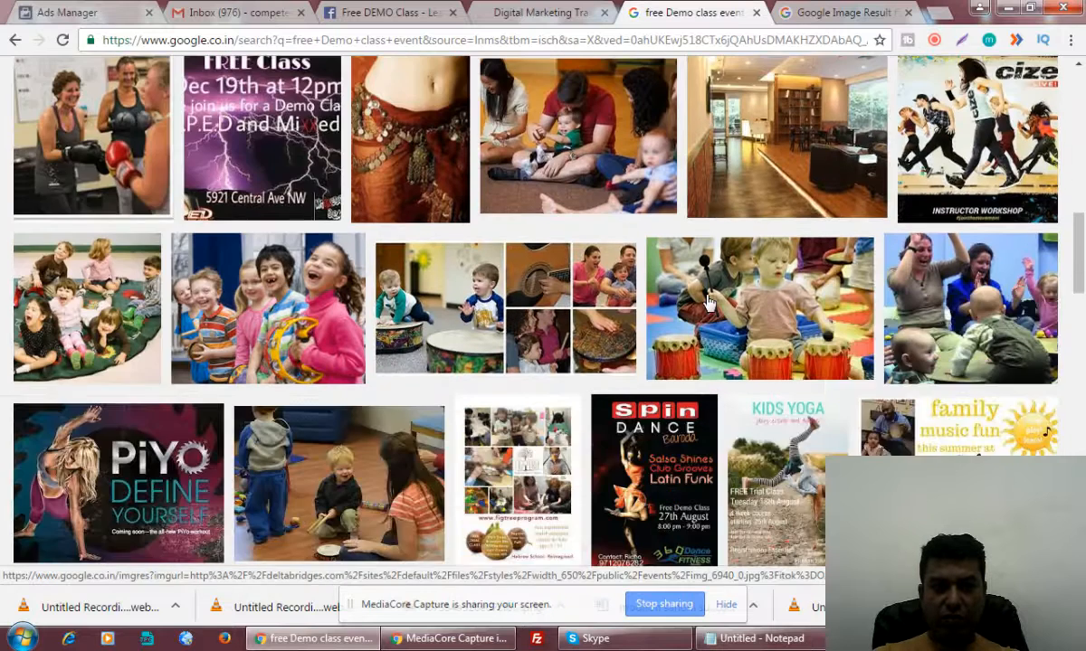
scroll(708, 303, "down", 5)
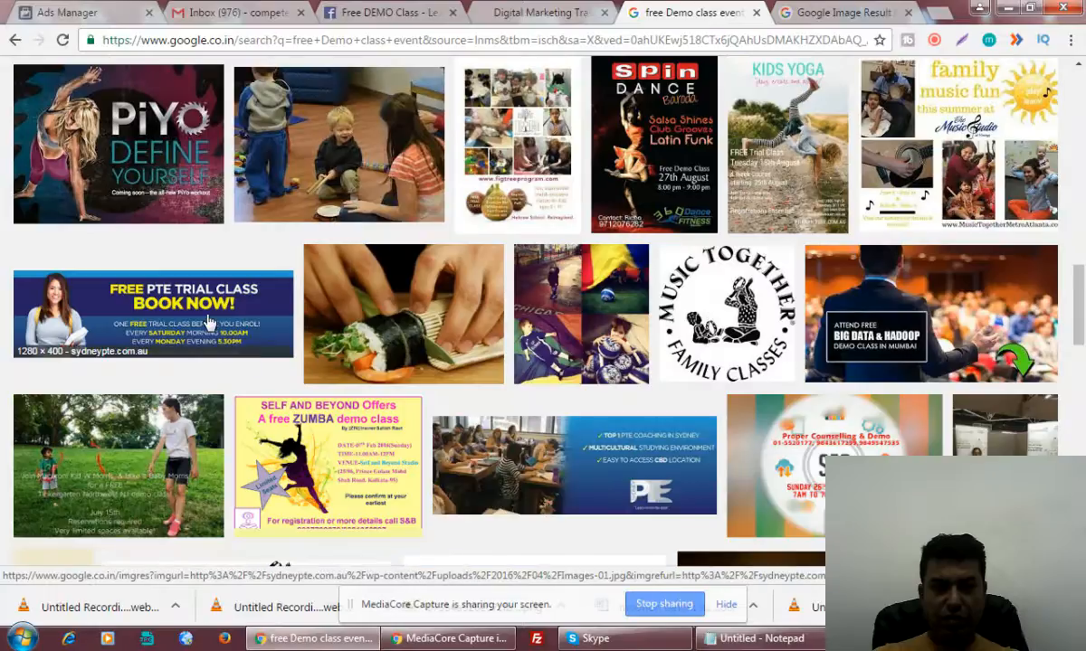
right_click(207, 317)
left_click(263, 328)
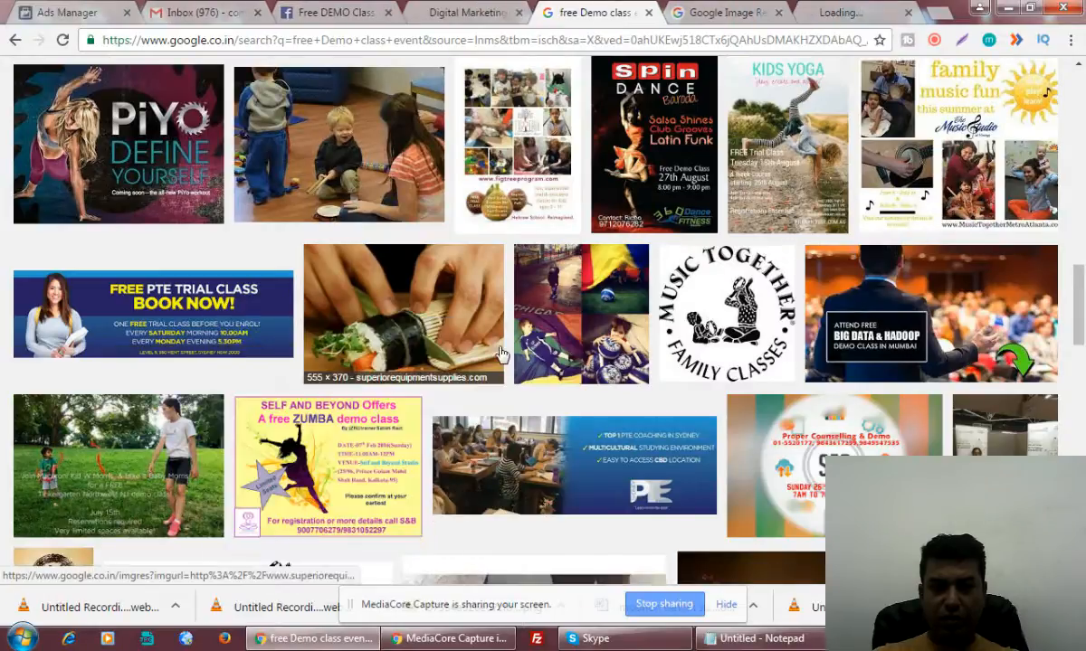
Open the "Attend Free Big Data & Hadoop Demo Class in Mumbai" image result in a new tab
scroll(502, 355, "down", 5)
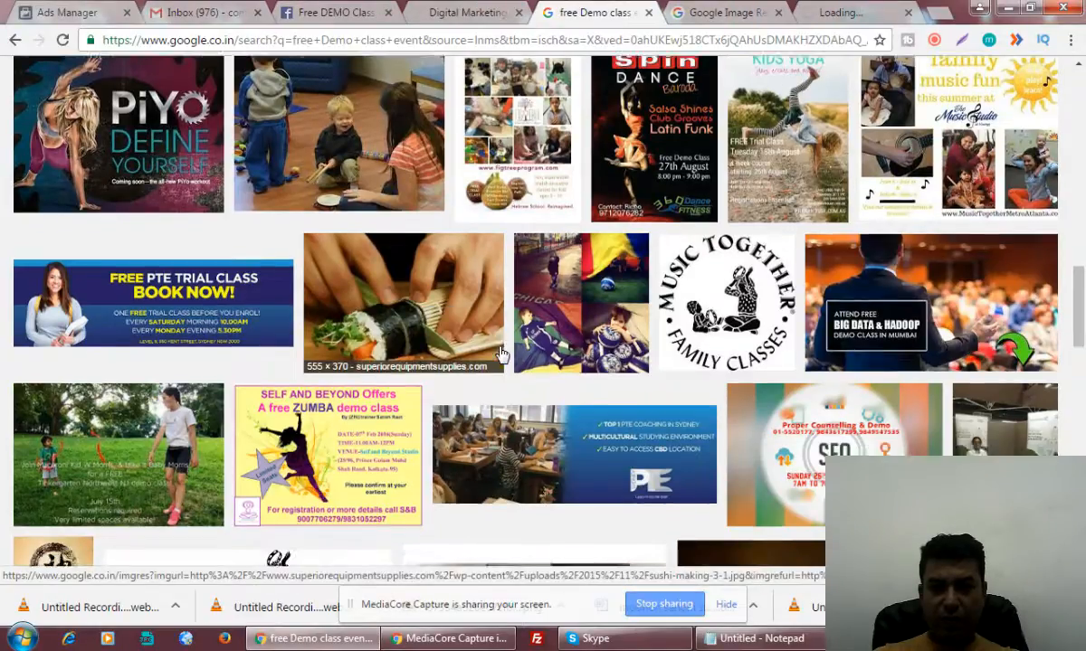
scroll(502, 355, "up", 3)
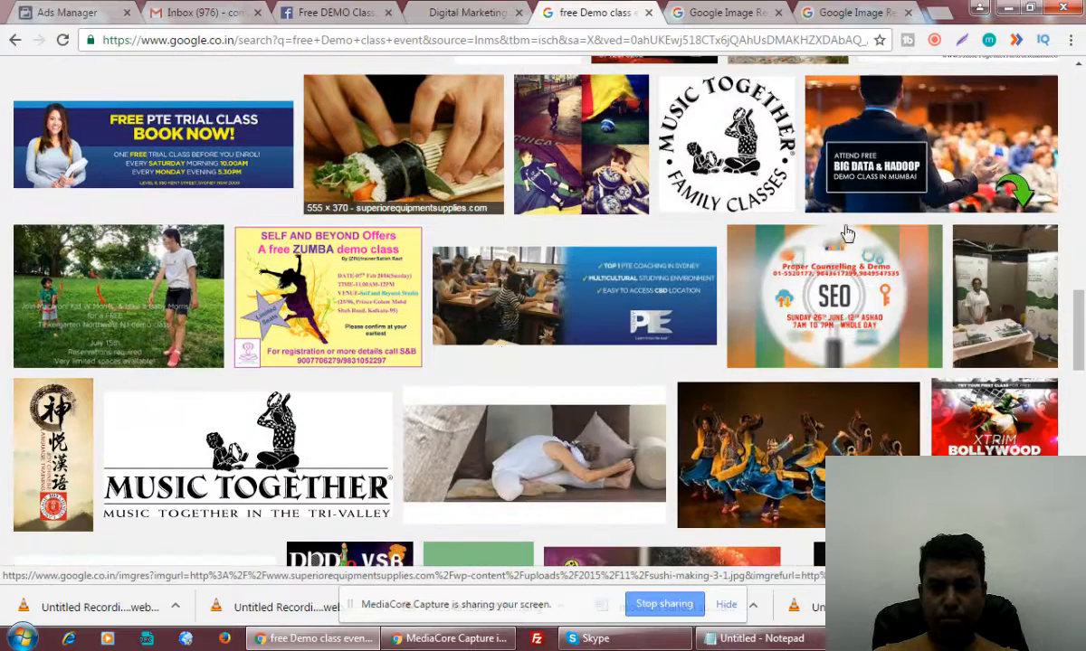
right_click(837, 150)
left_click(961, 166)
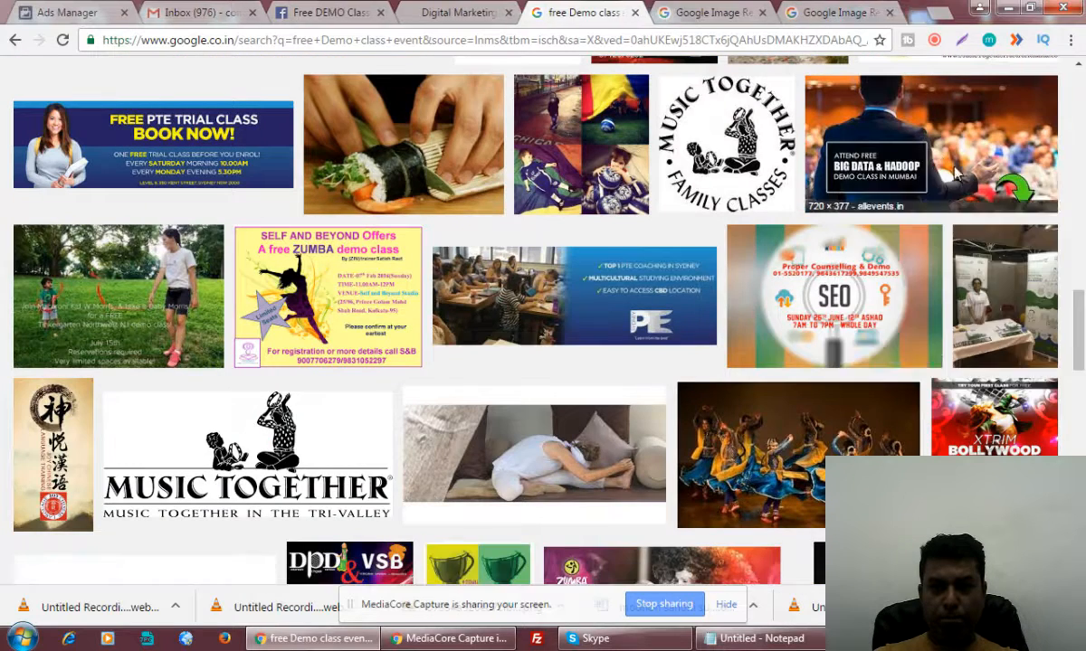
Browse the remaining image results, examine the opened "Free Trial Class" and "Free PTE Trial Class" images and close both
scroll(754, 248, "down", 4)
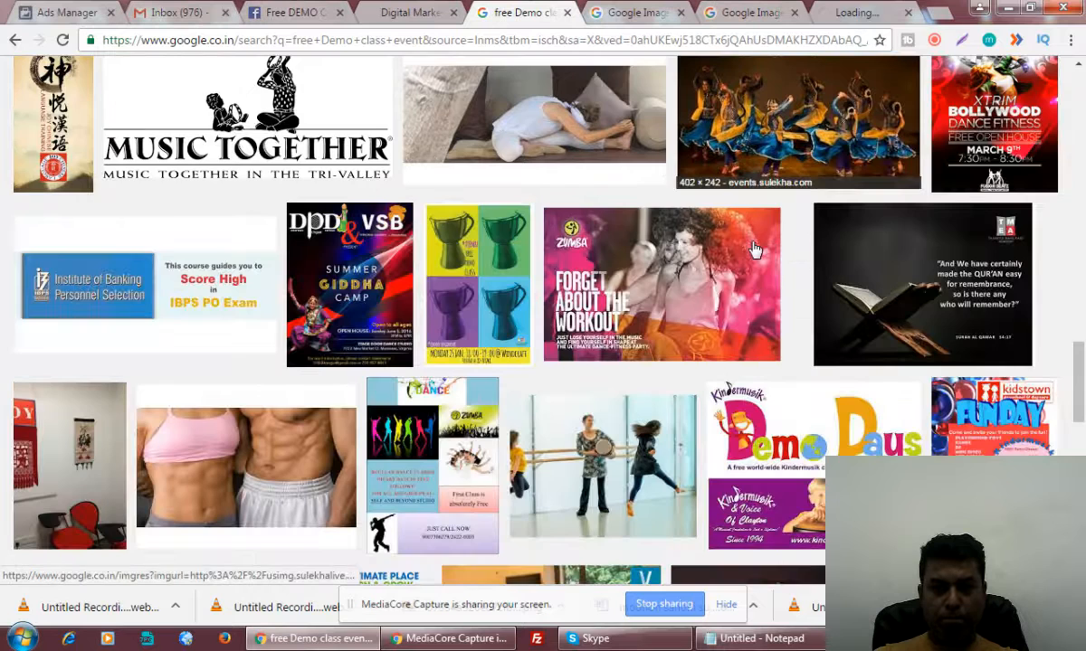
scroll(755, 248, "down", 3)
scroll(750, 248, "down", 4)
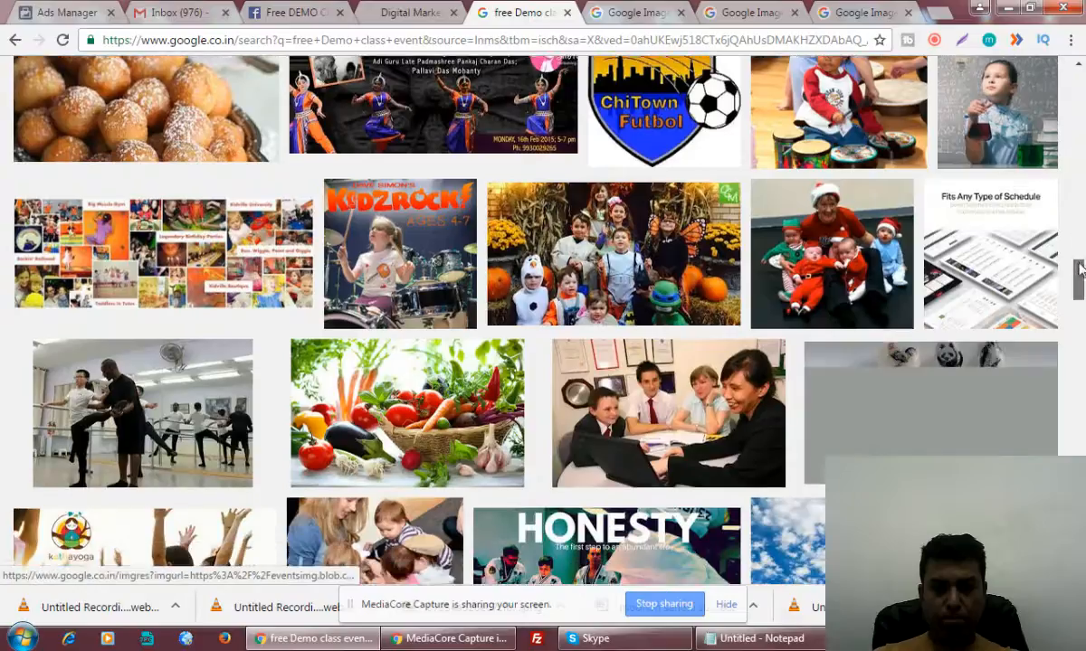
scroll(1084, 312, "down", 5)
left_click_drag(1084, 312, 1084, 325)
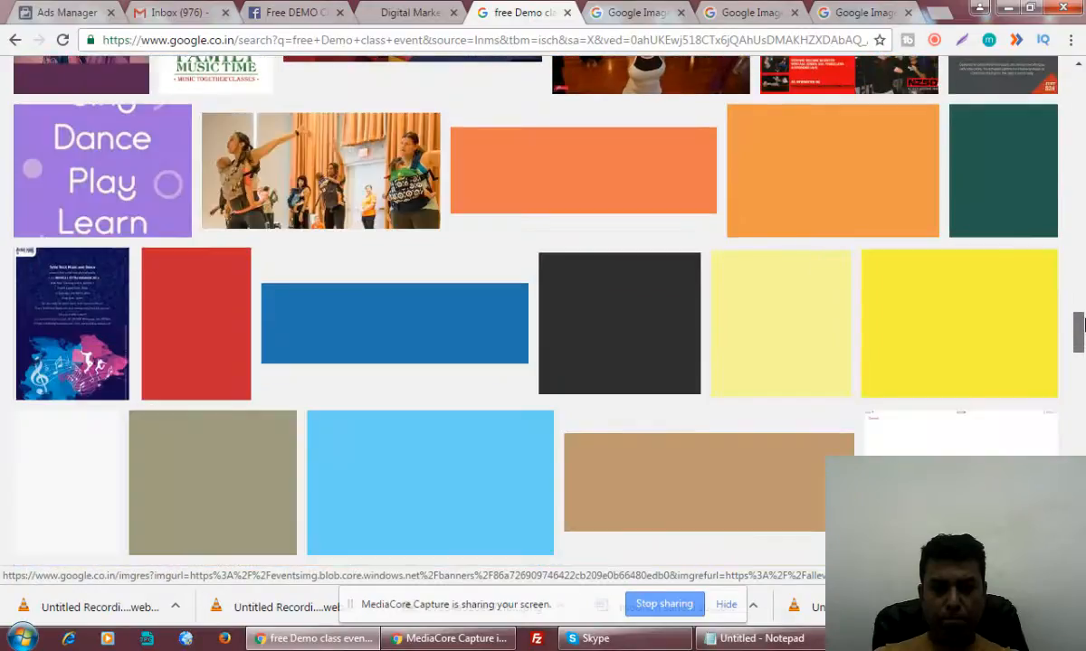
left_click(640, 13)
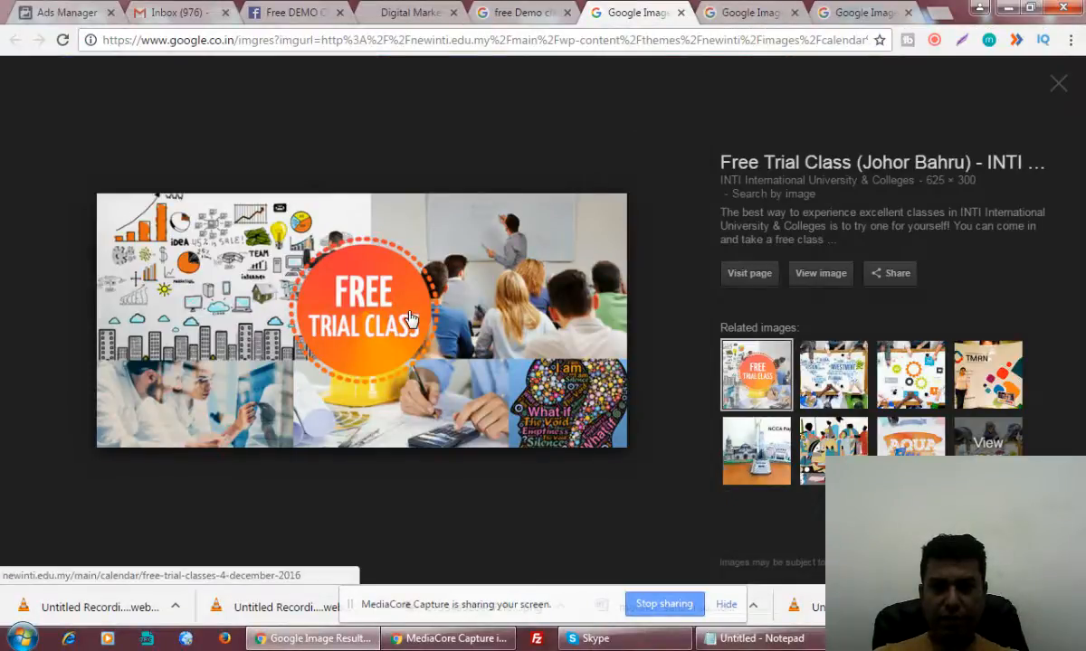
left_click(681, 12)
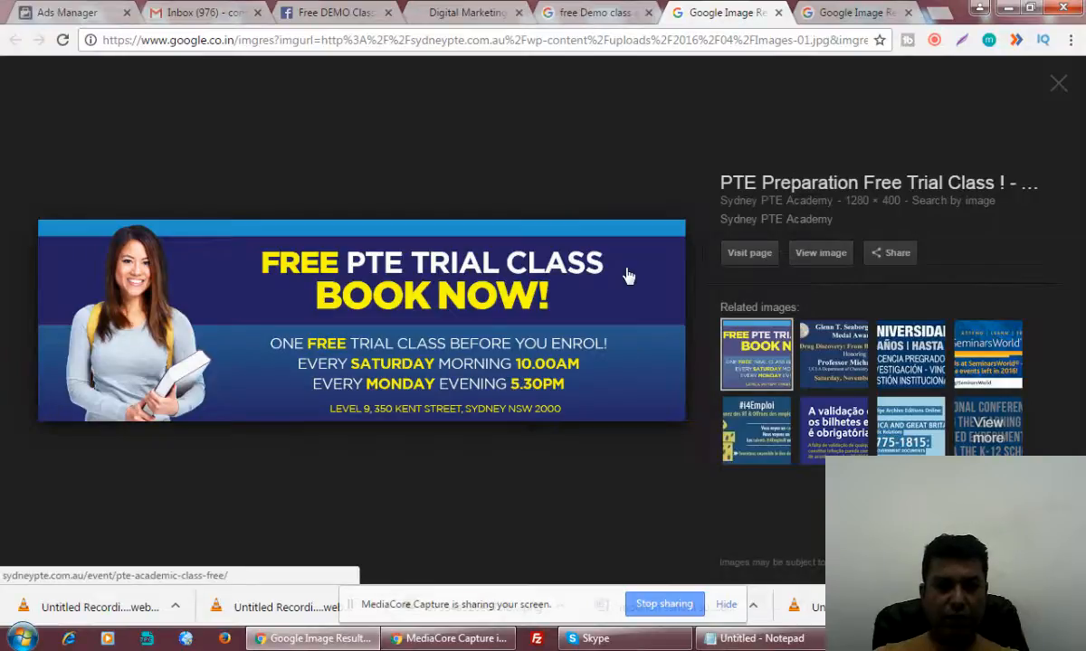
left_click(778, 12)
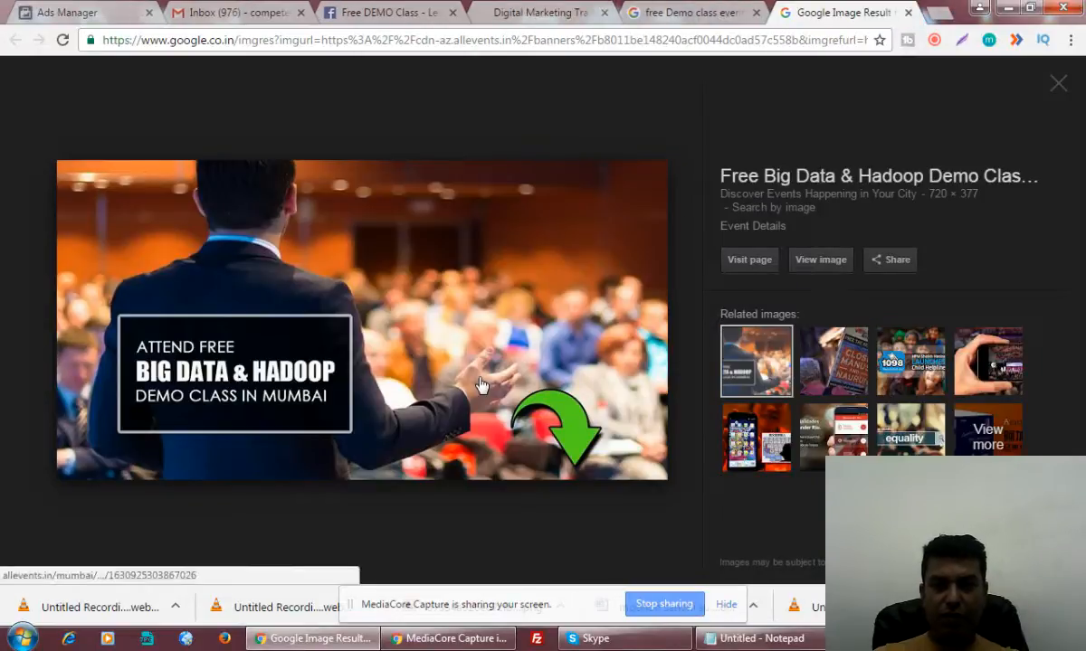
View the Big Data & Hadoop demo class image at full size and save it to the Desktop as a JPEG
left_click(819, 263)
left_click(687, 12)
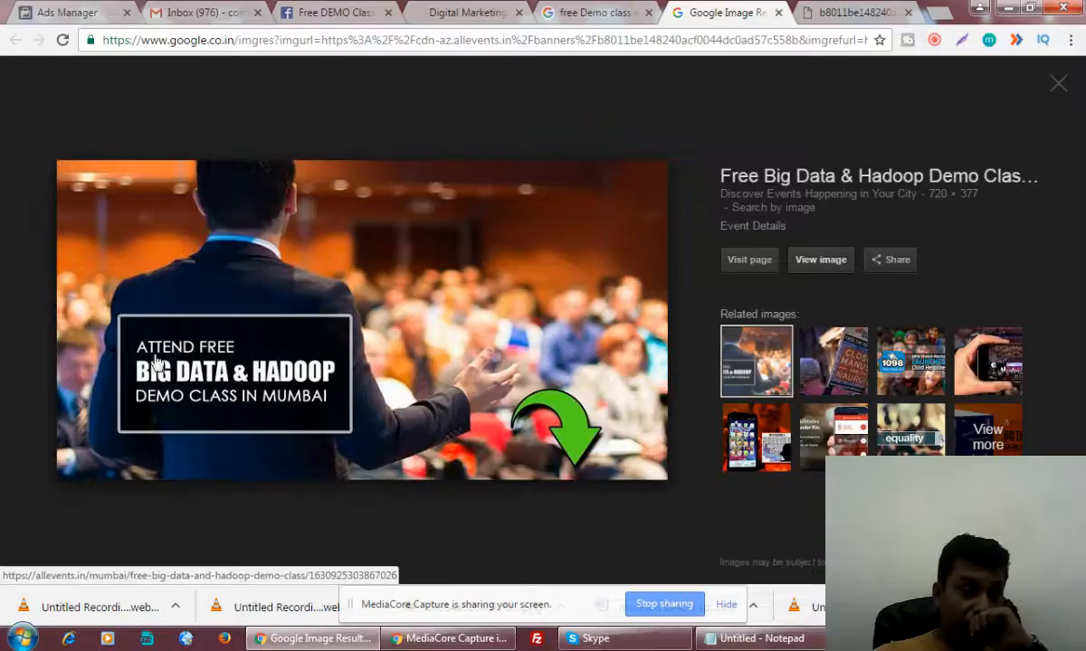
left_click(848, 20)
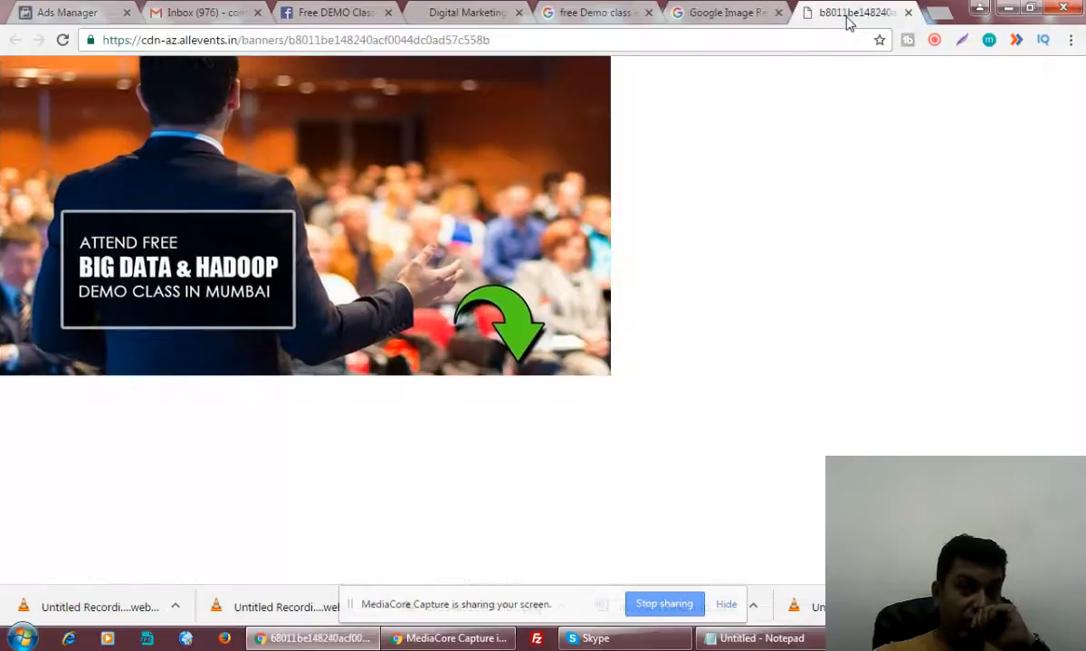
right_click(466, 210)
left_click(518, 235)
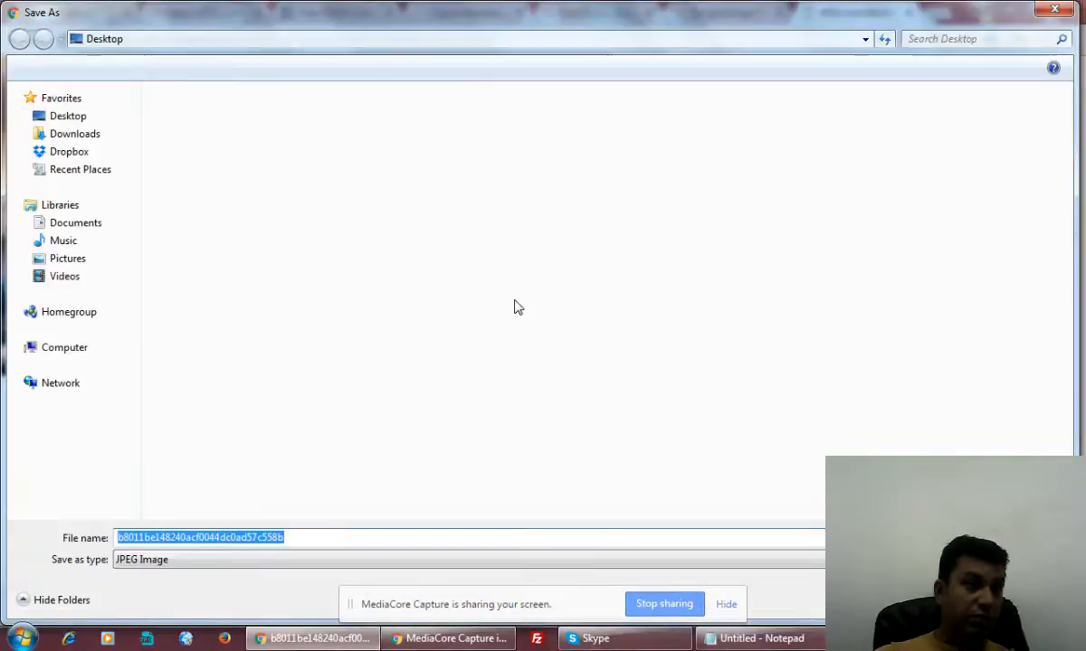
left_click(946, 600)
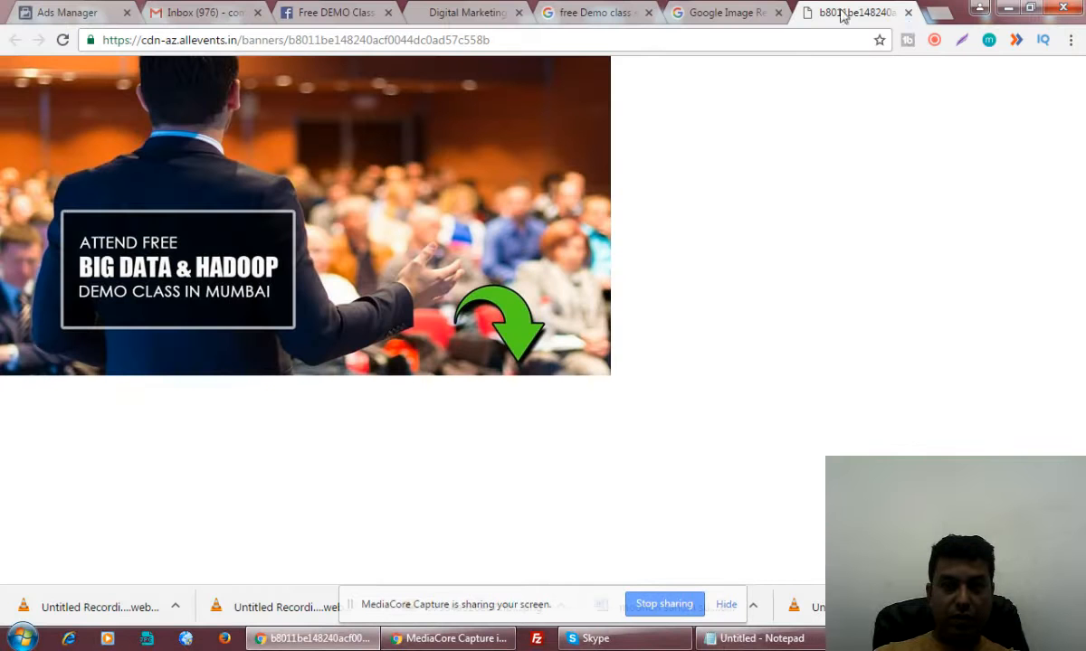
Close the Big Data & Hadoop image tabs and return to the start of the "free Demo class event" image results
left_click(908, 13)
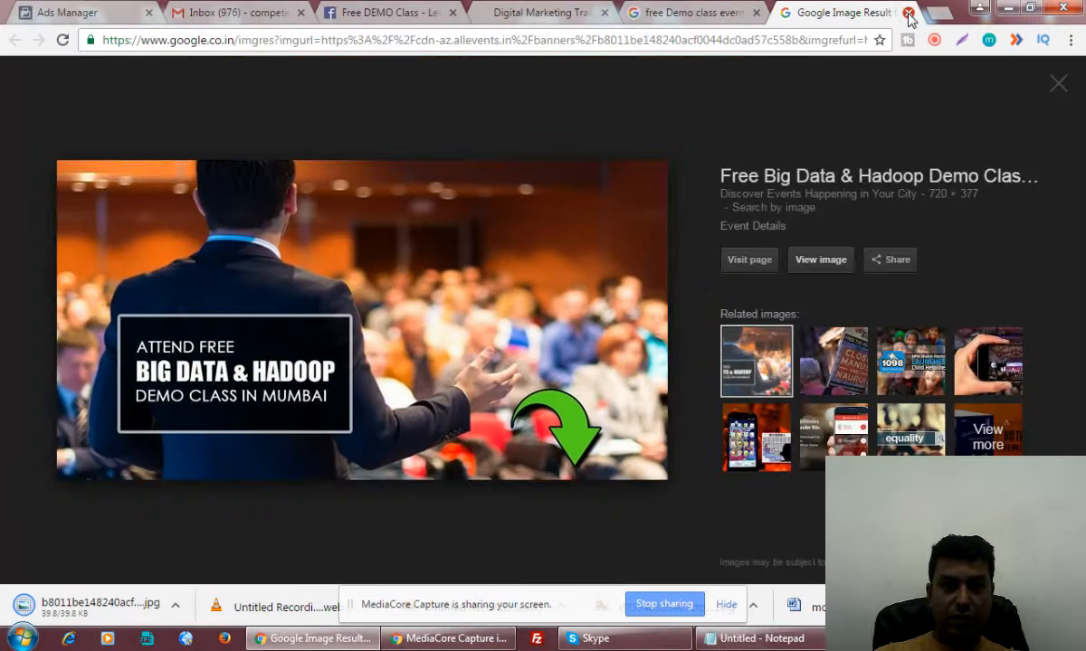
left_click(908, 14)
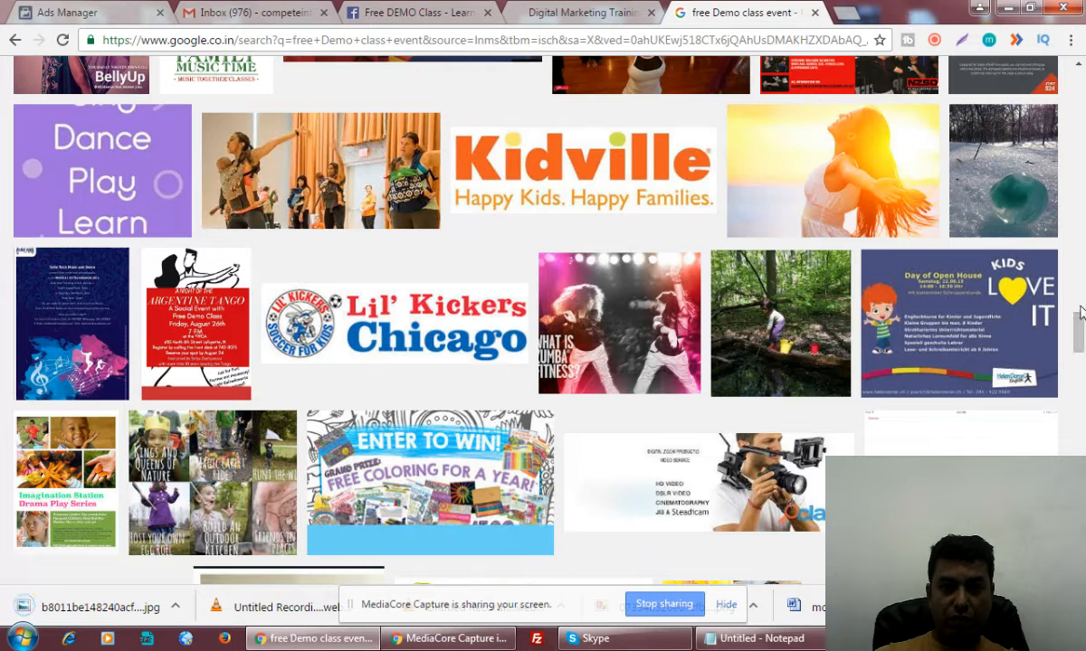
left_click_drag(1079, 312, 1079, 86)
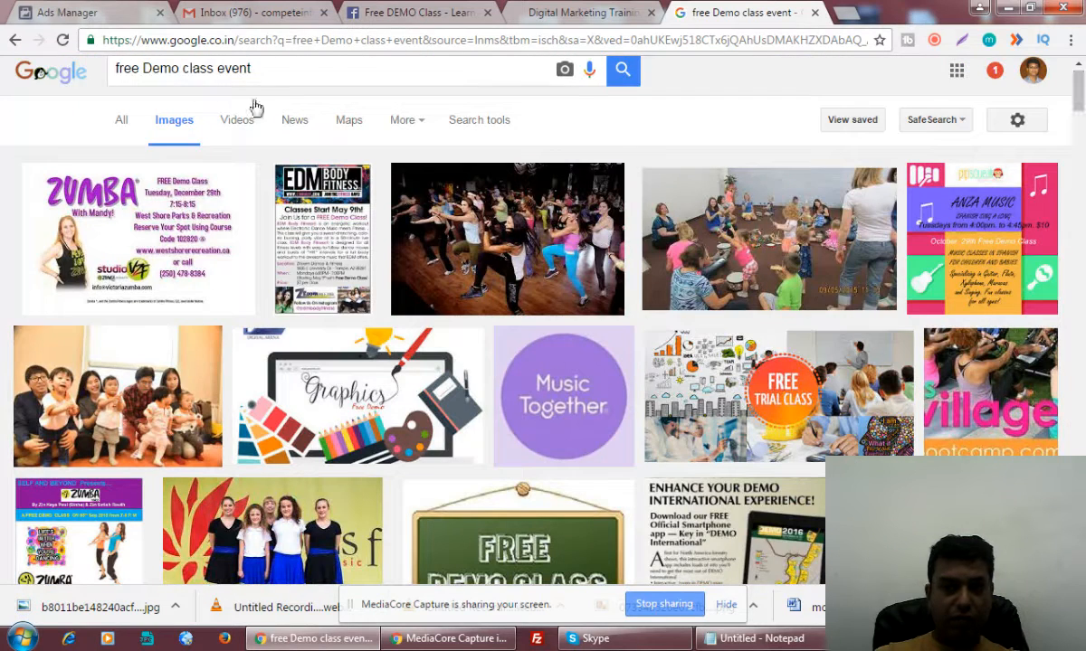
Search images for "event" and narrow the results to the Business suggestion
left_click_drag(216, 69, 93, 65)
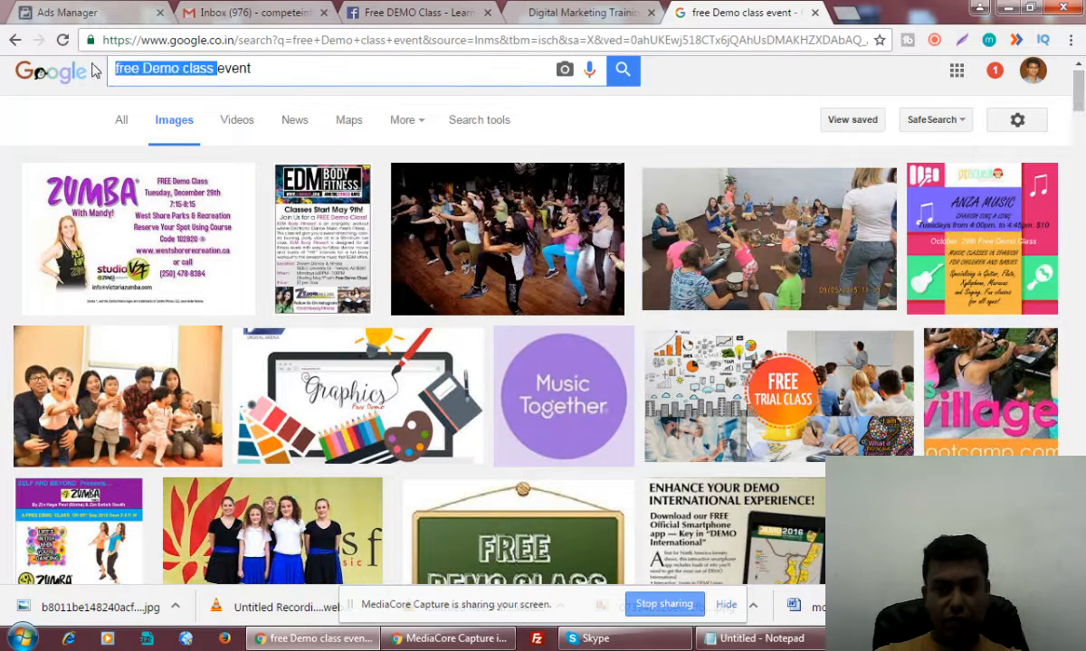
key("BackSpace")
key("Return")
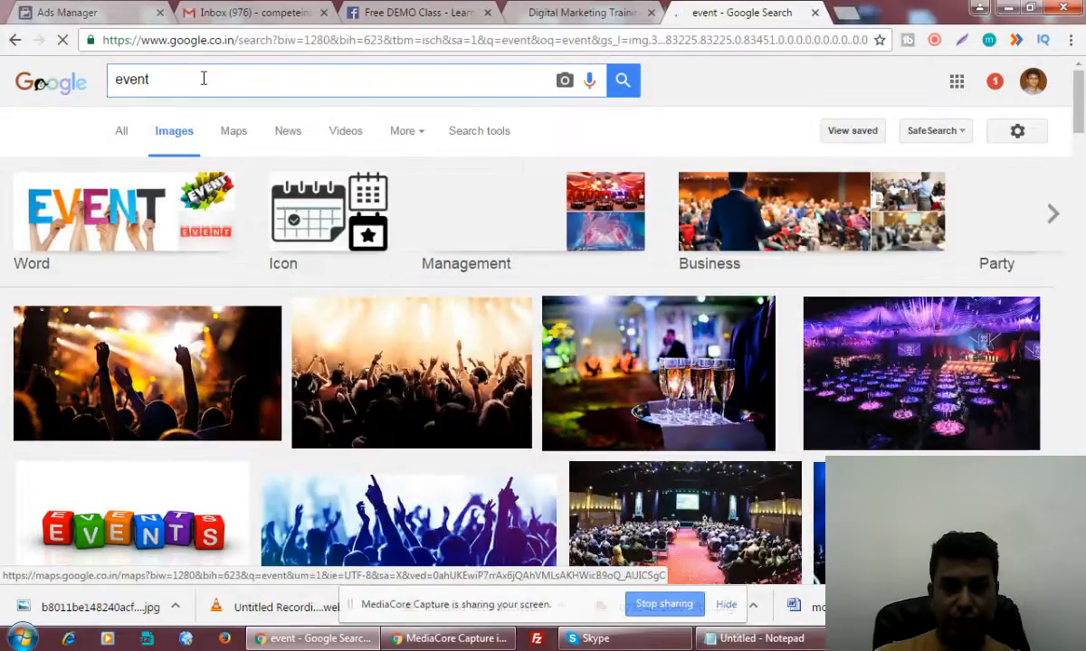
left_click(773, 212)
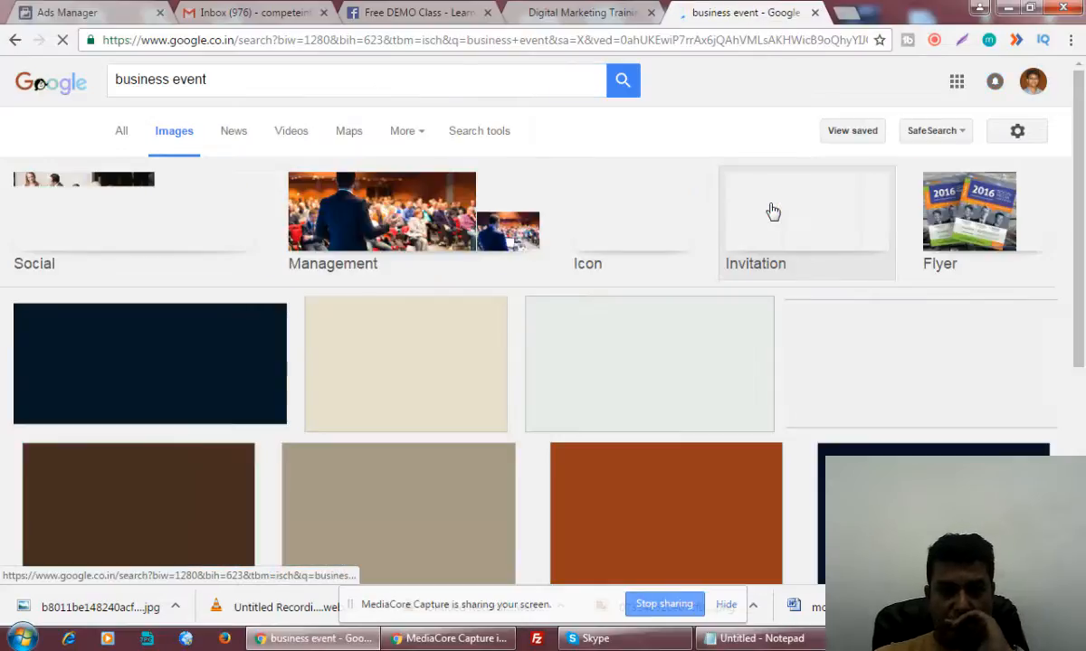
Open the business event image of a dark-suited speaker facing a seated audience in a new tab
scroll(518, 515, "down", 1)
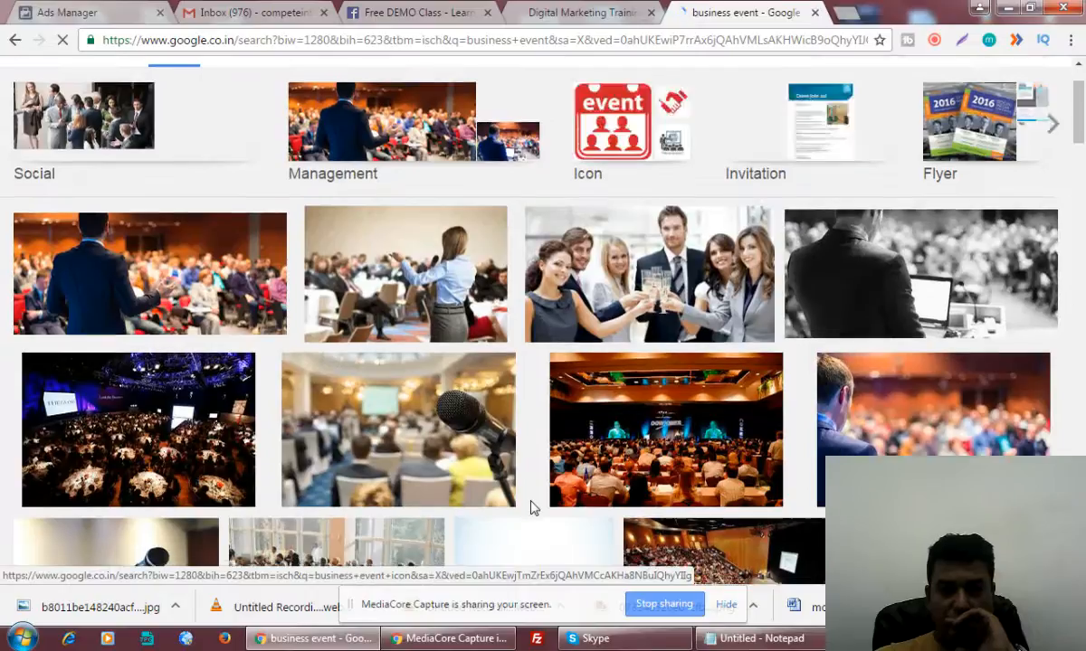
scroll(531, 507, "down", 1)
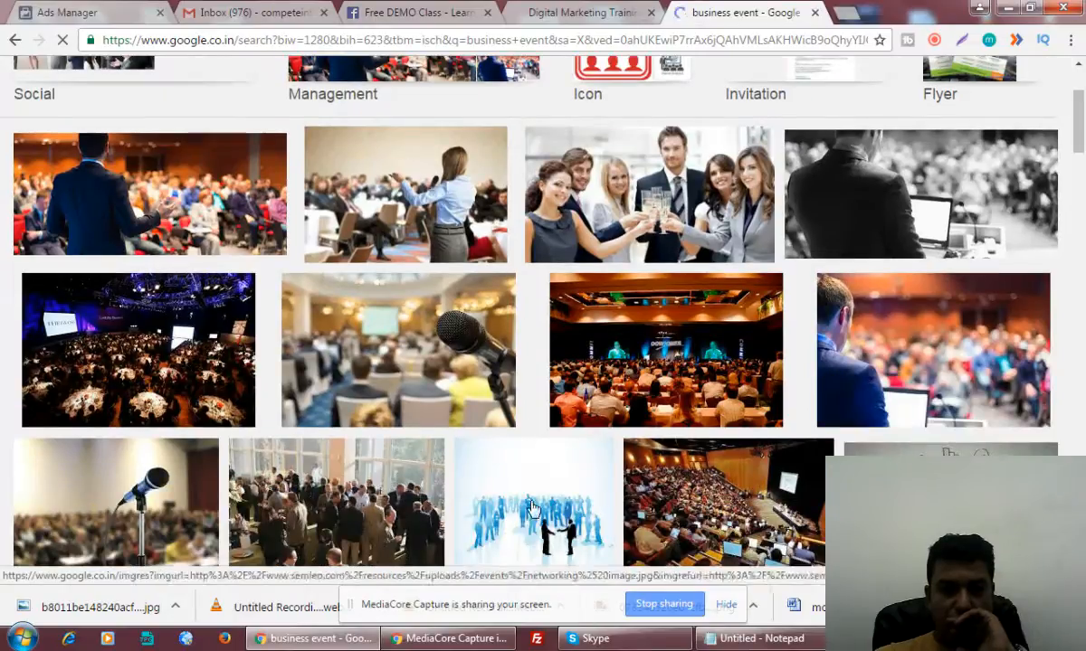
right_click(188, 197)
left_click(226, 205)
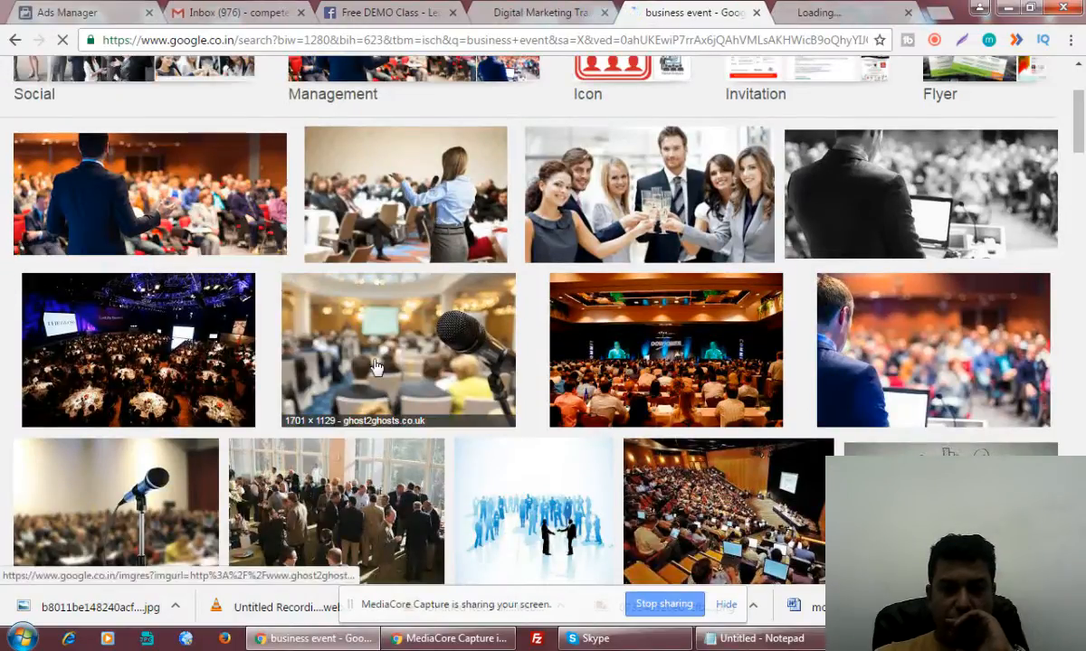
Filter the "business event" image results to Large size
scroll(366, 326, "up", 2)
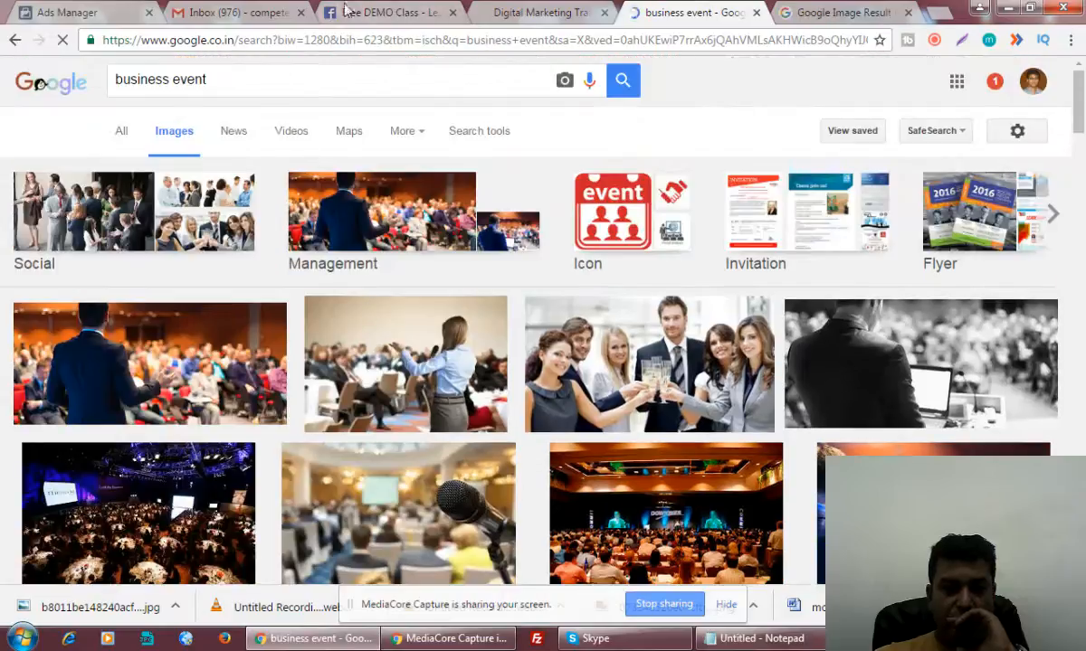
left_click(492, 137)
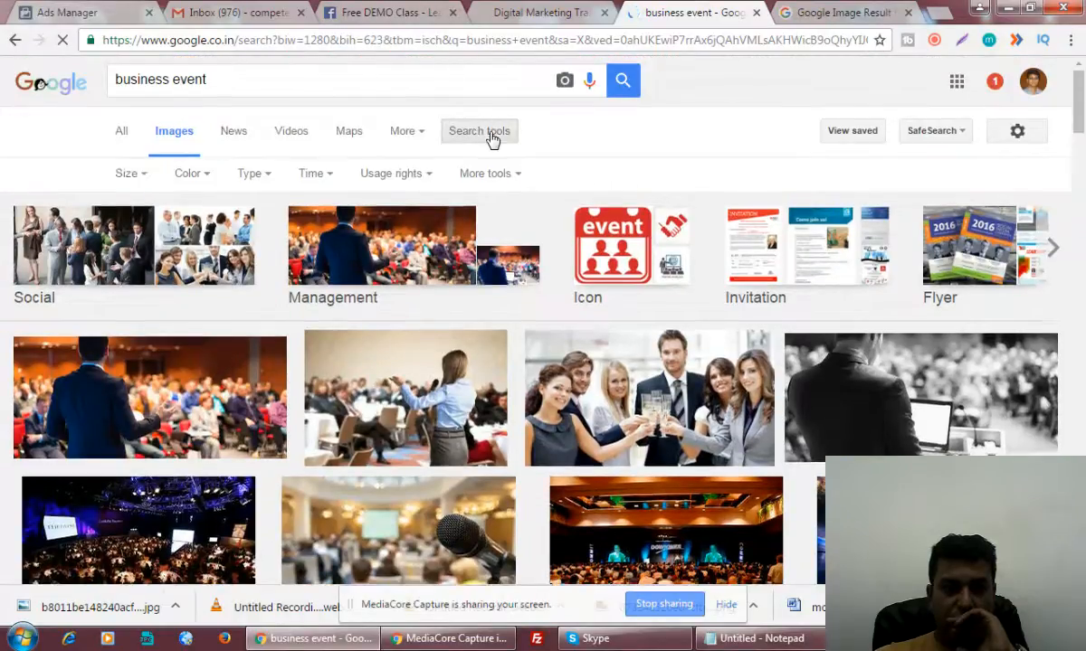
left_click(136, 175)
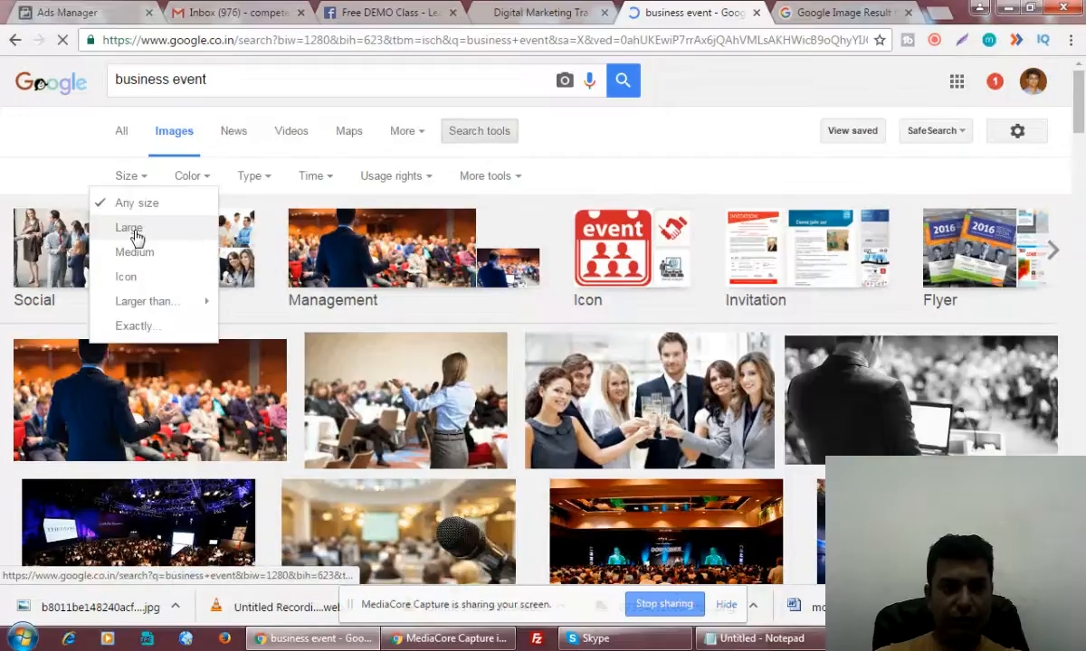
left_click(133, 231)
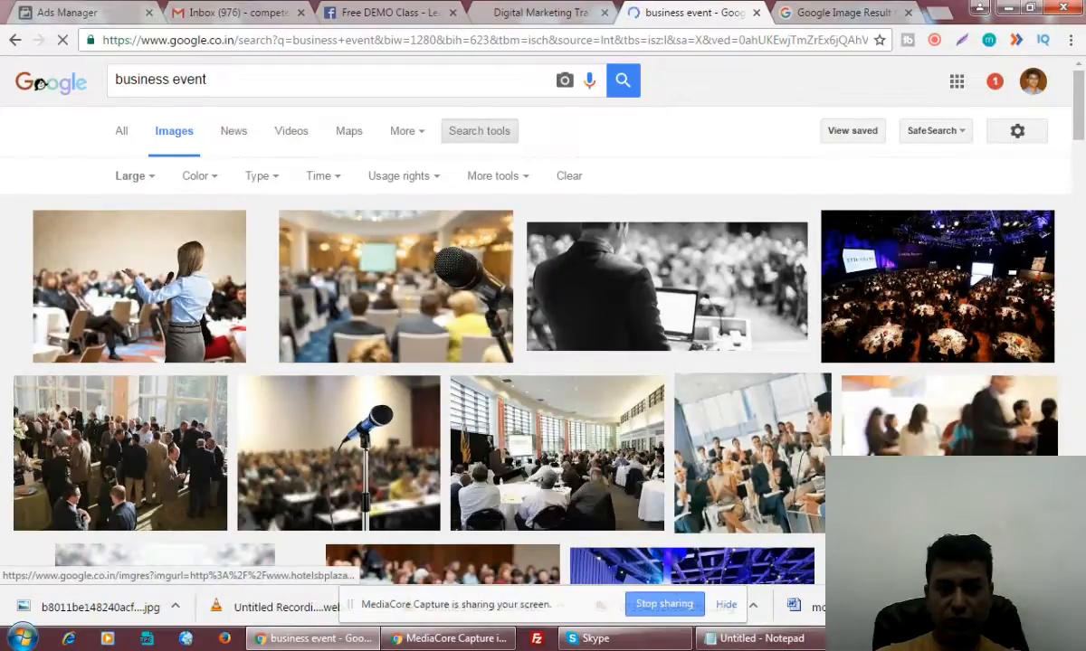
Open the black-and-white speaker with laptop image and the image of a man beside three empty chairs in new tabs
right_click(637, 299)
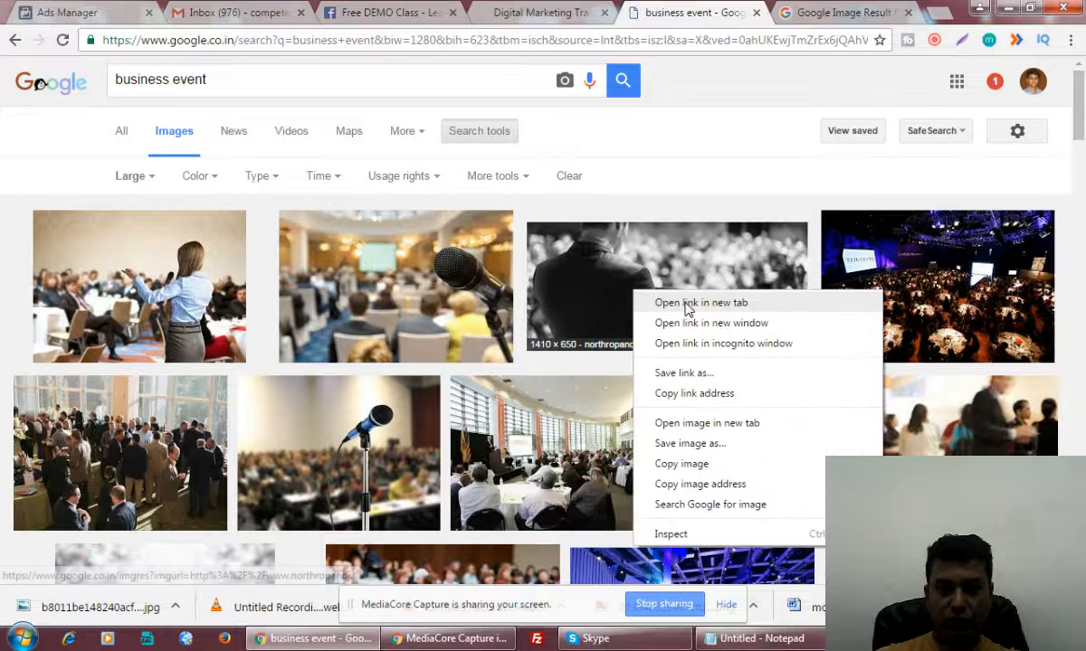
left_click(674, 303)
scroll(681, 343, "down", 3)
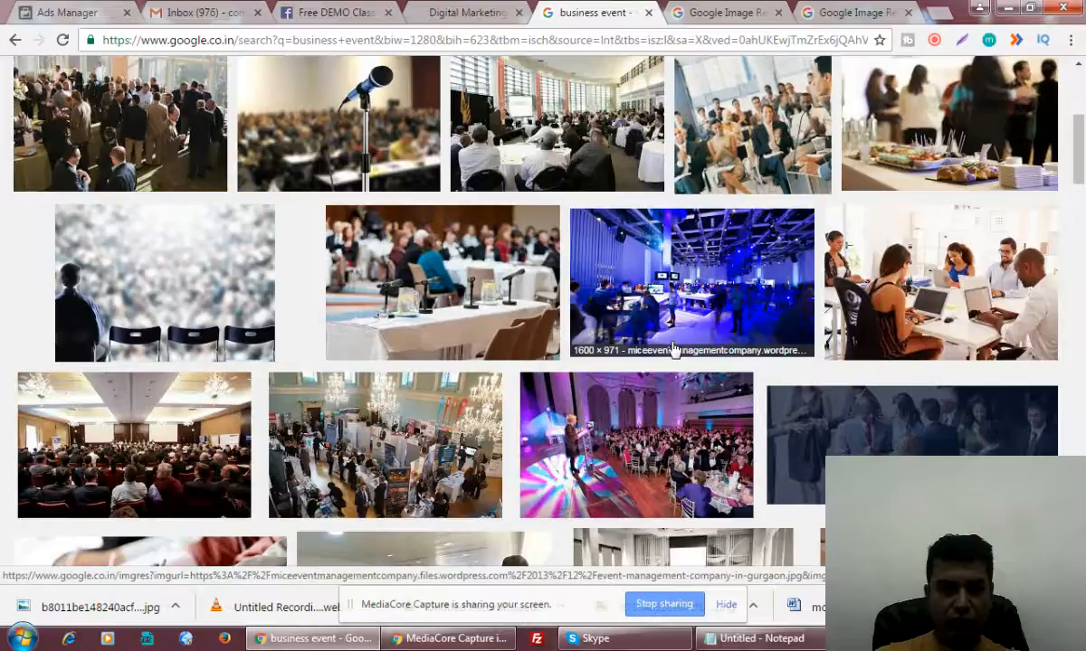
right_click(156, 253)
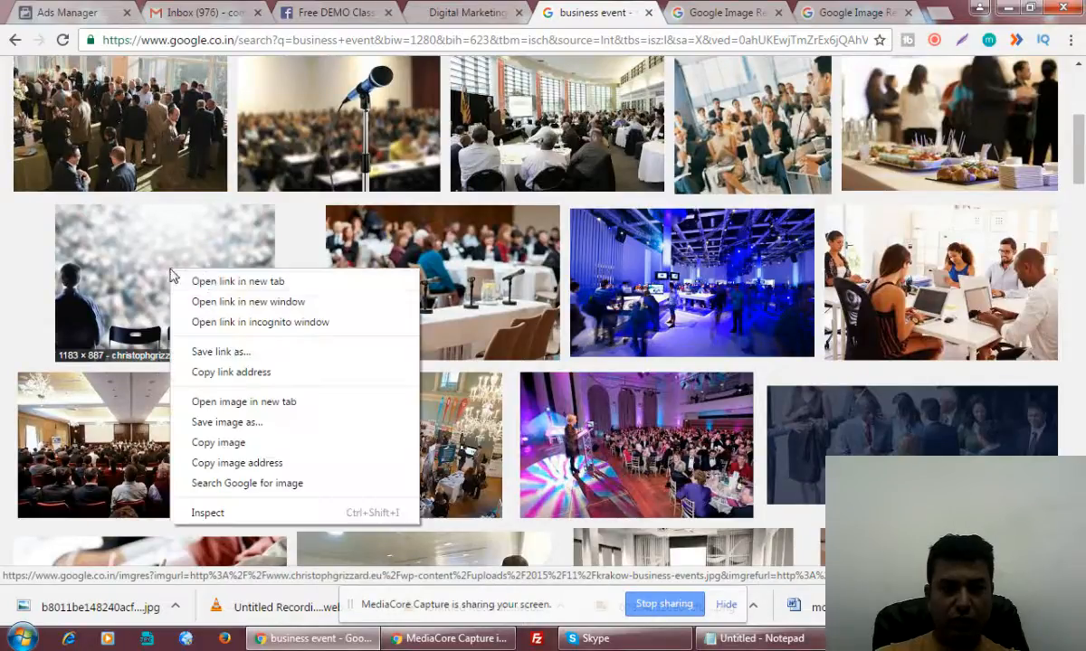
left_click(195, 264)
Find the large image of a blue-suited speaker in an orange-walled hall further down and open it in a new tab
scroll(568, 348, "down", 2)
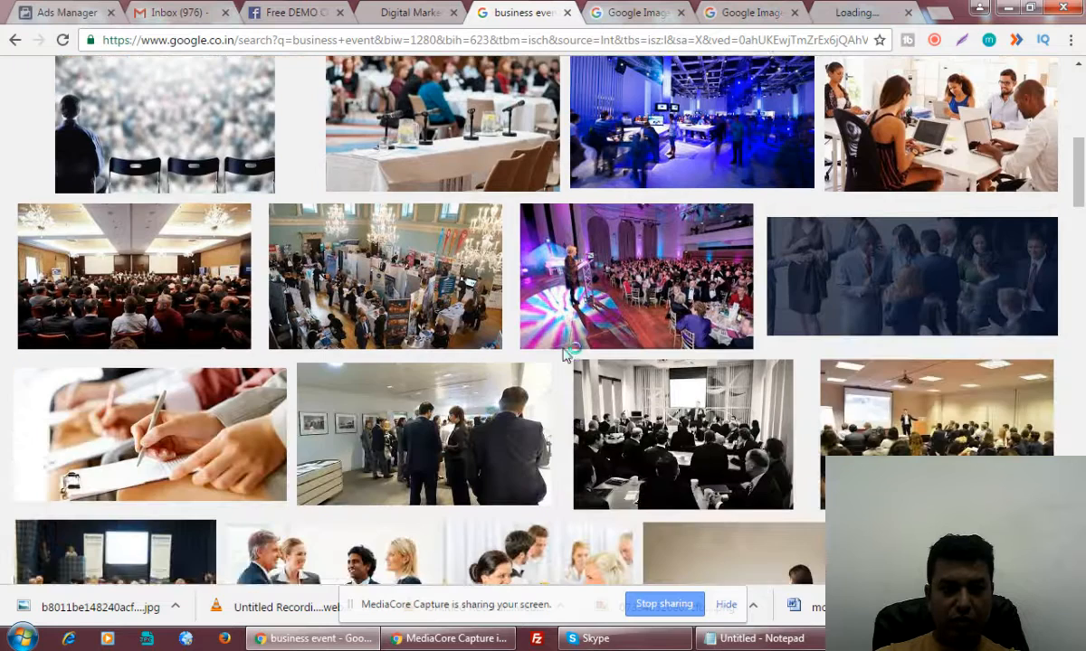
scroll(565, 356, "down", 3)
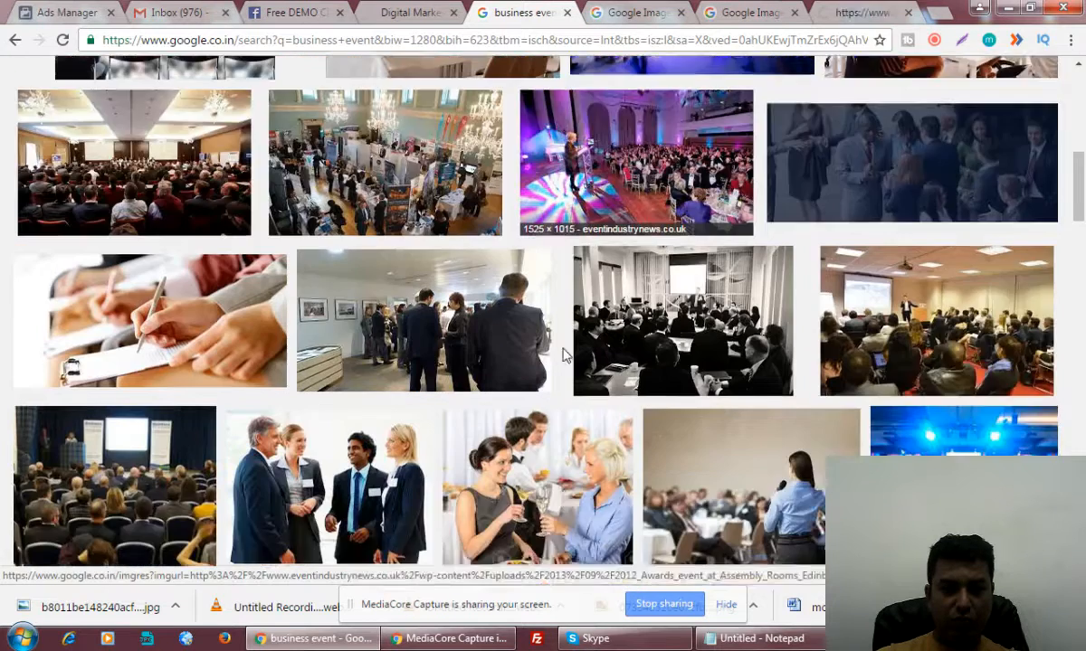
scroll(565, 355, "down", 1)
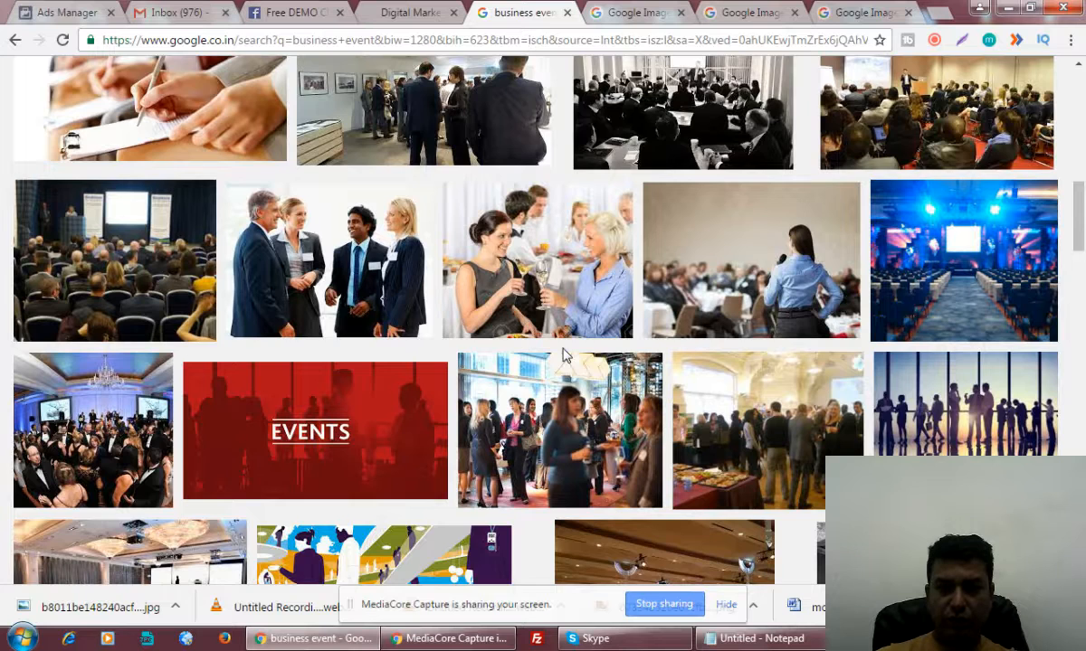
scroll(562, 355, "down", 2)
scroll(563, 355, "down", 3)
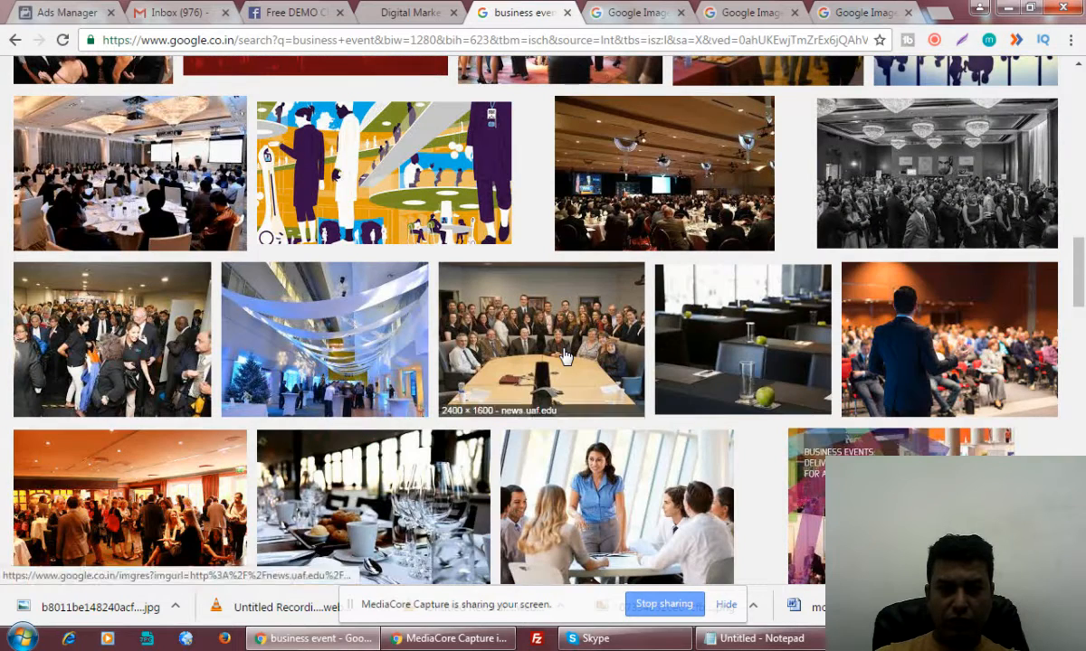
right_click(965, 319)
left_click(962, 311)
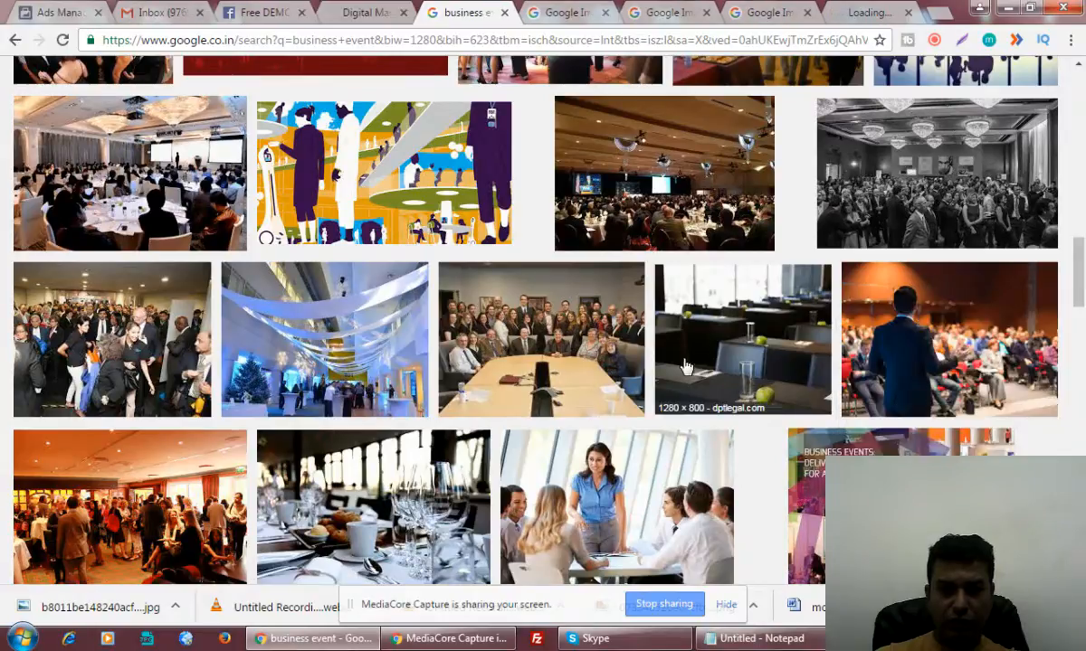
Open the dark blue-tinted business people image from thebusinessevent.com in a new tab
scroll(674, 368, "down", 2)
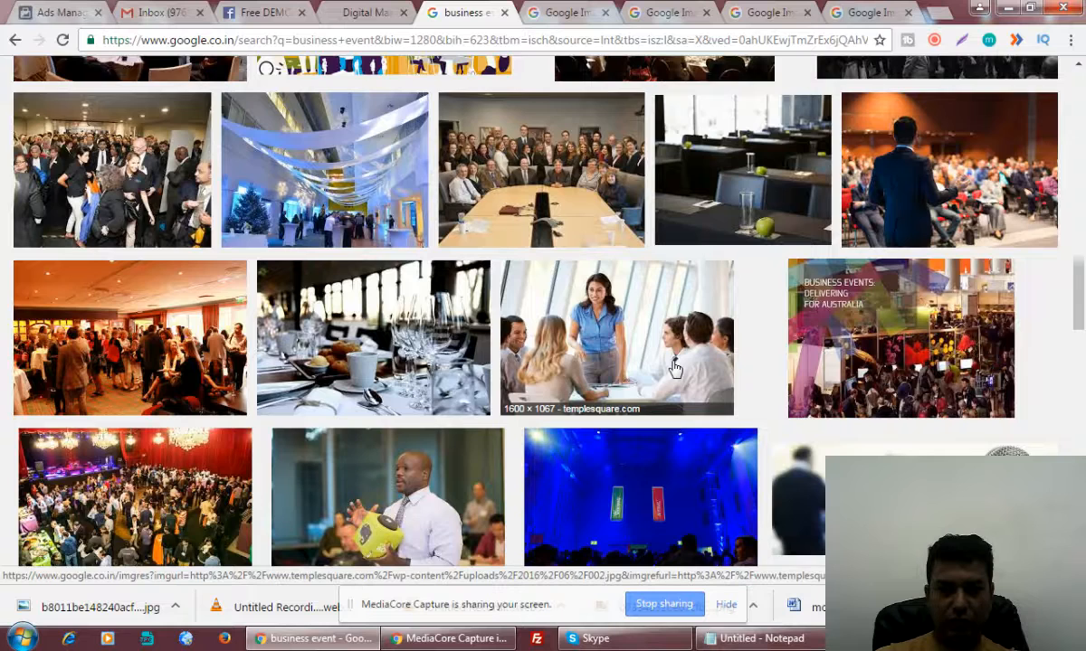
scroll(674, 368, "down", 3)
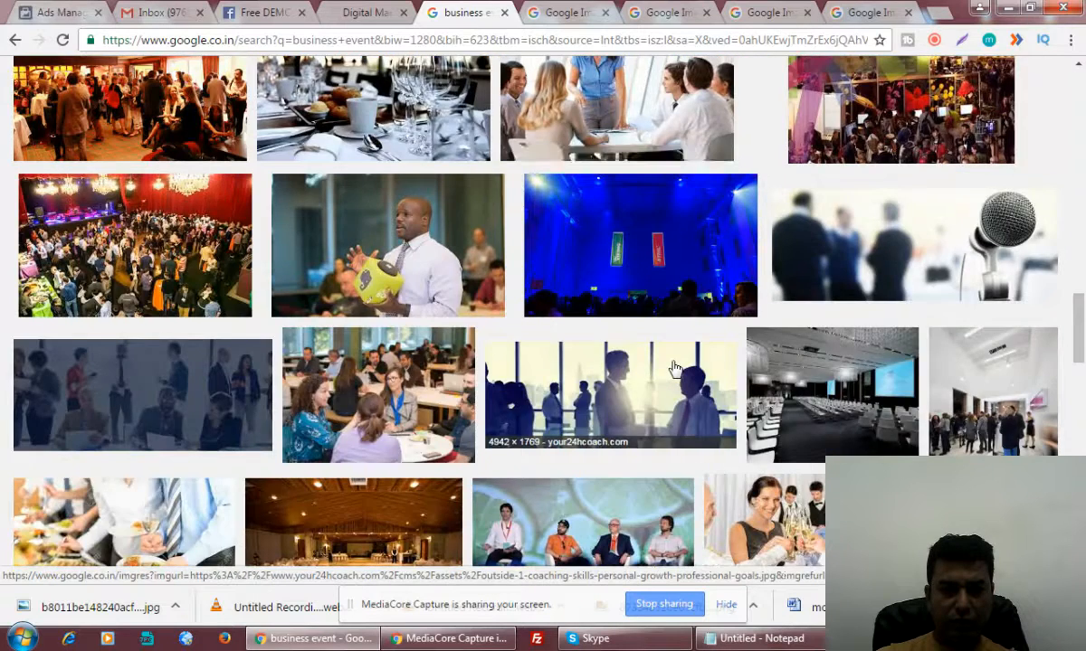
scroll(674, 368, "down", 3)
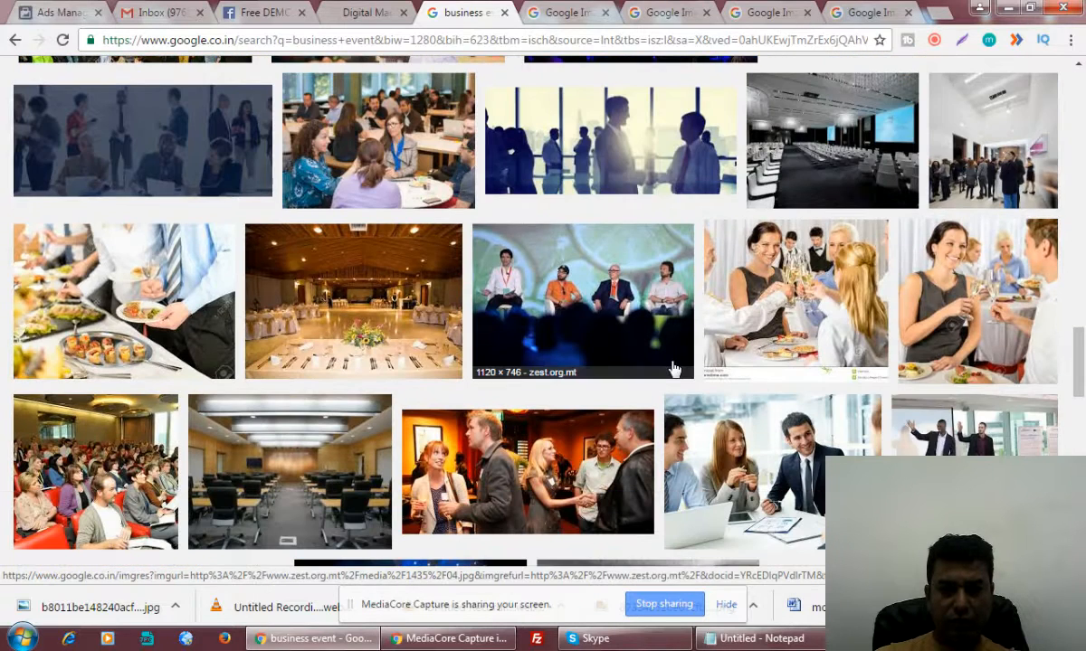
scroll(674, 368, "up", 1)
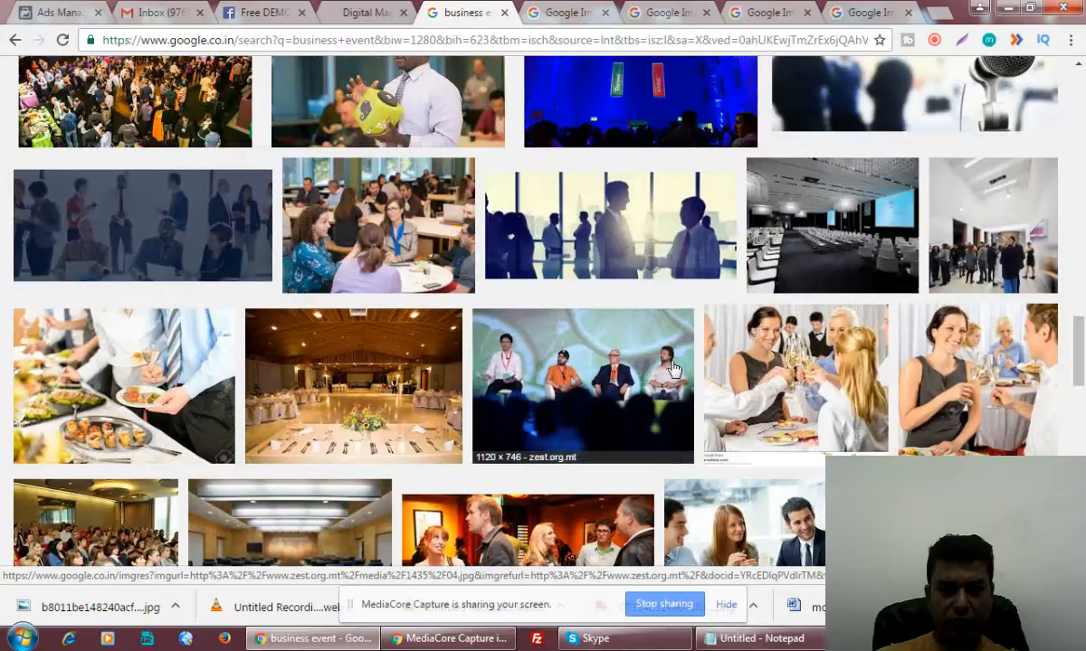
right_click(208, 221)
left_click(243, 217)
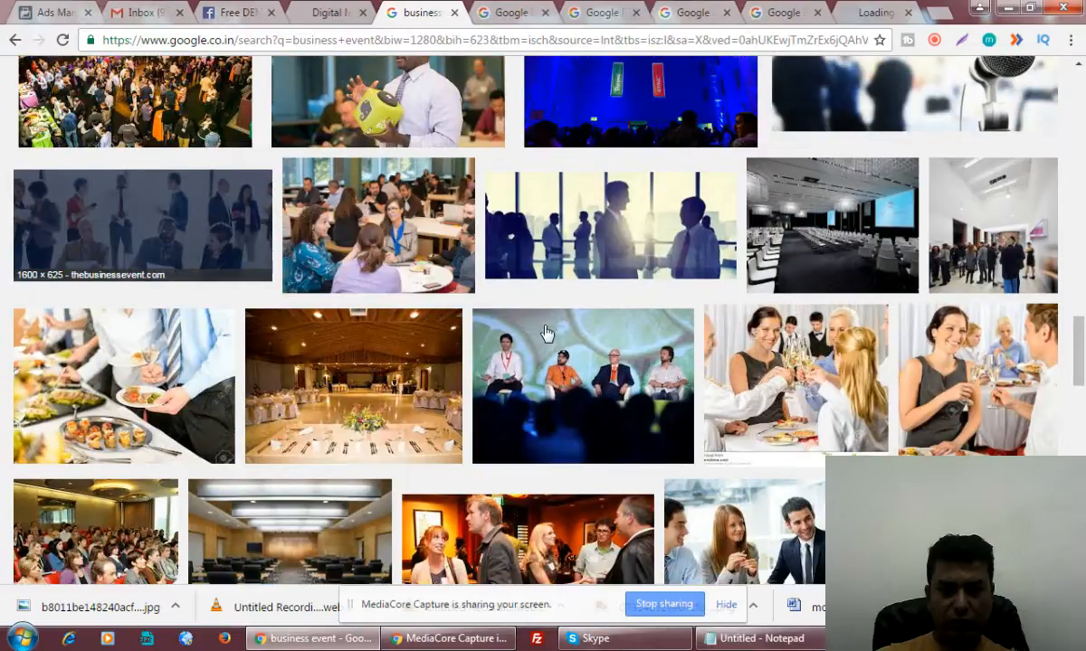
Find the nightcourses.com image of a night-time crowd under red lights and open it in a new tab
scroll(547, 334, "down", 5)
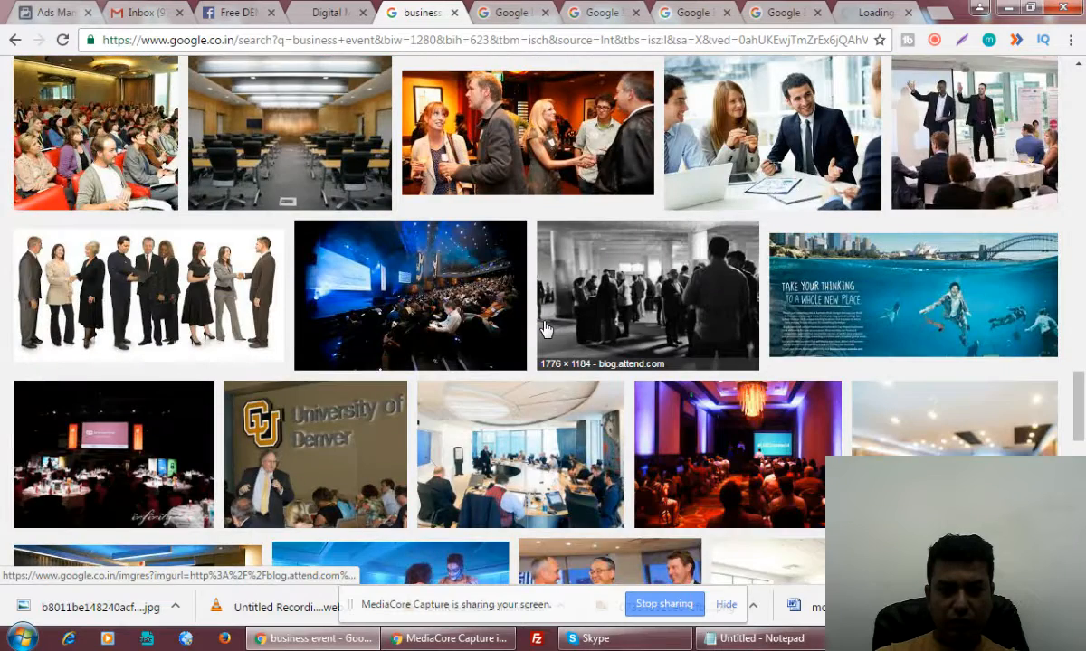
scroll(545, 330, "down", 3)
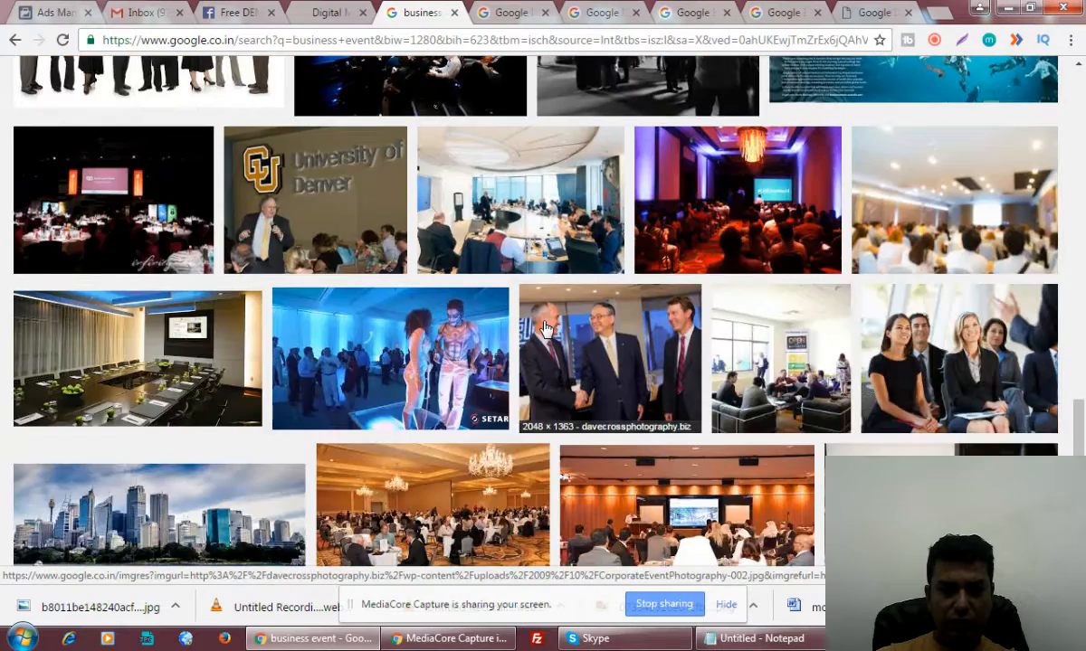
scroll(546, 330, "down", 3)
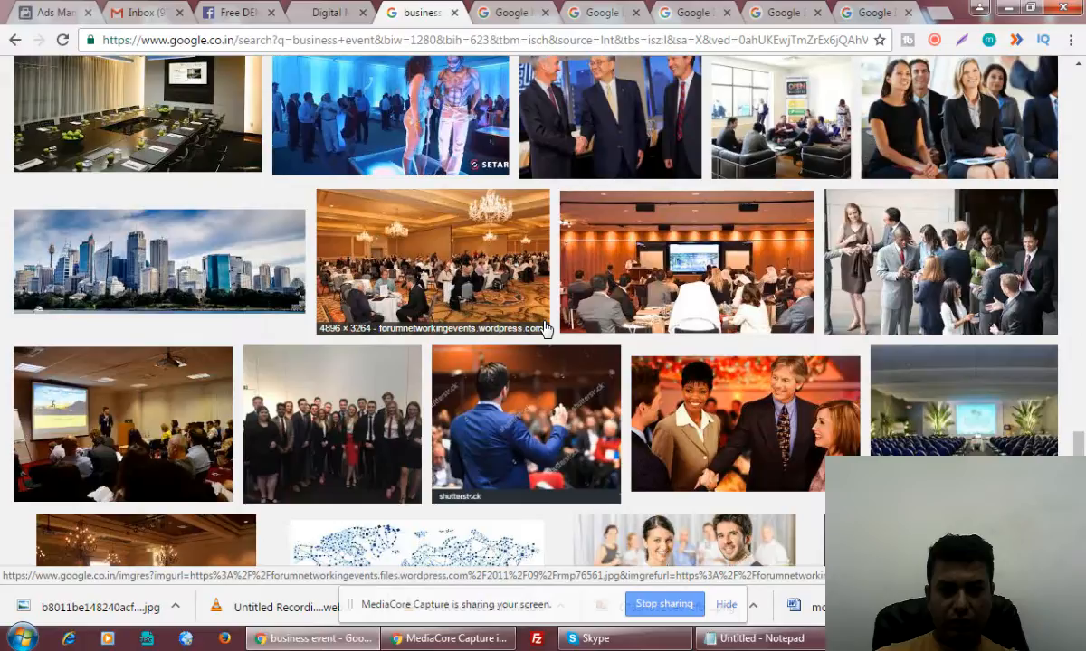
scroll(546, 329, "down", 2)
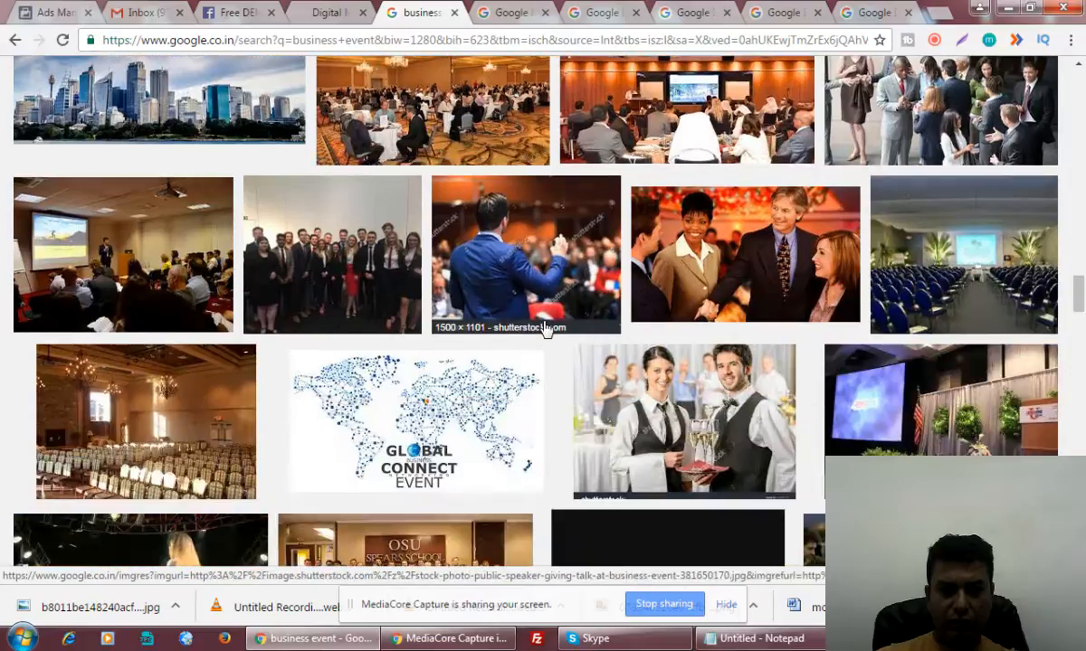
scroll(545, 330, "down", 4)
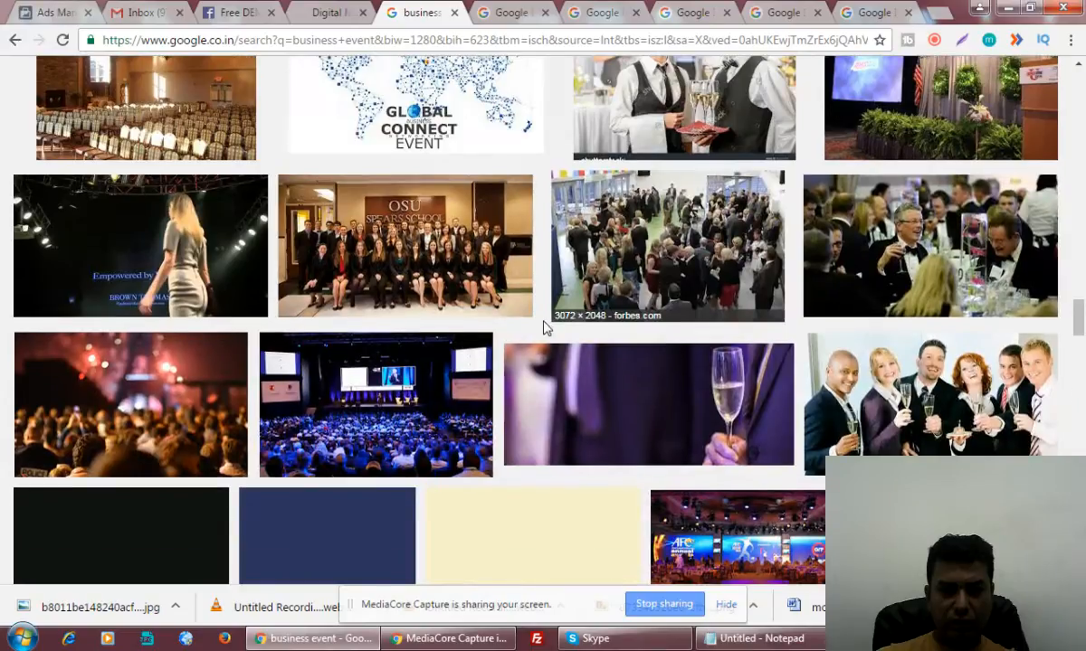
scroll(546, 329, "down", 3)
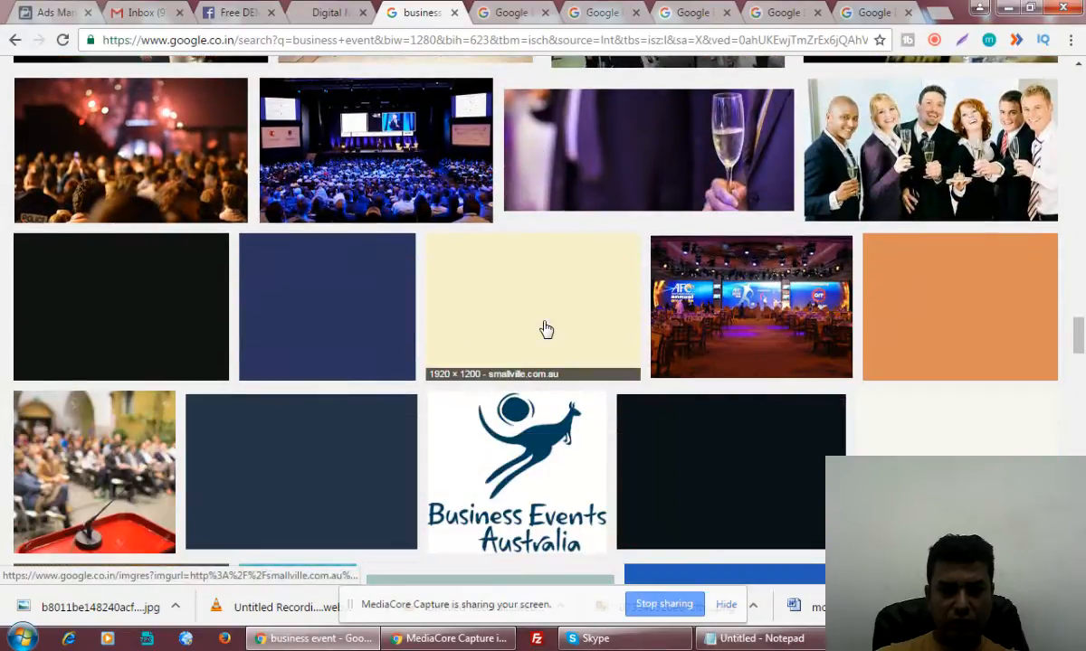
right_click(196, 123)
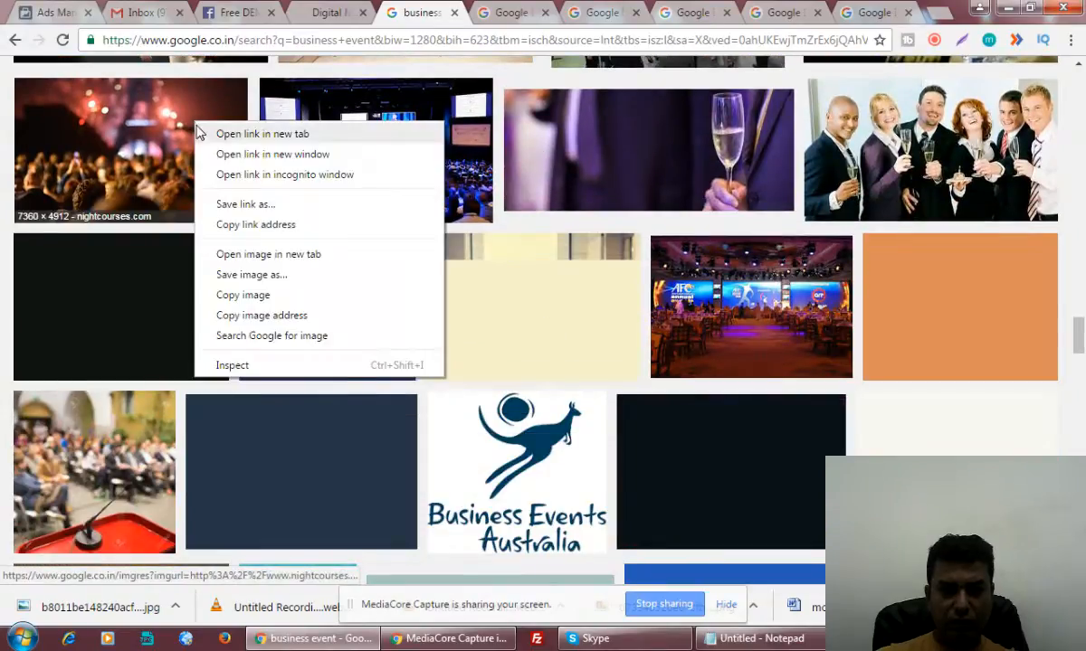
left_click(238, 136)
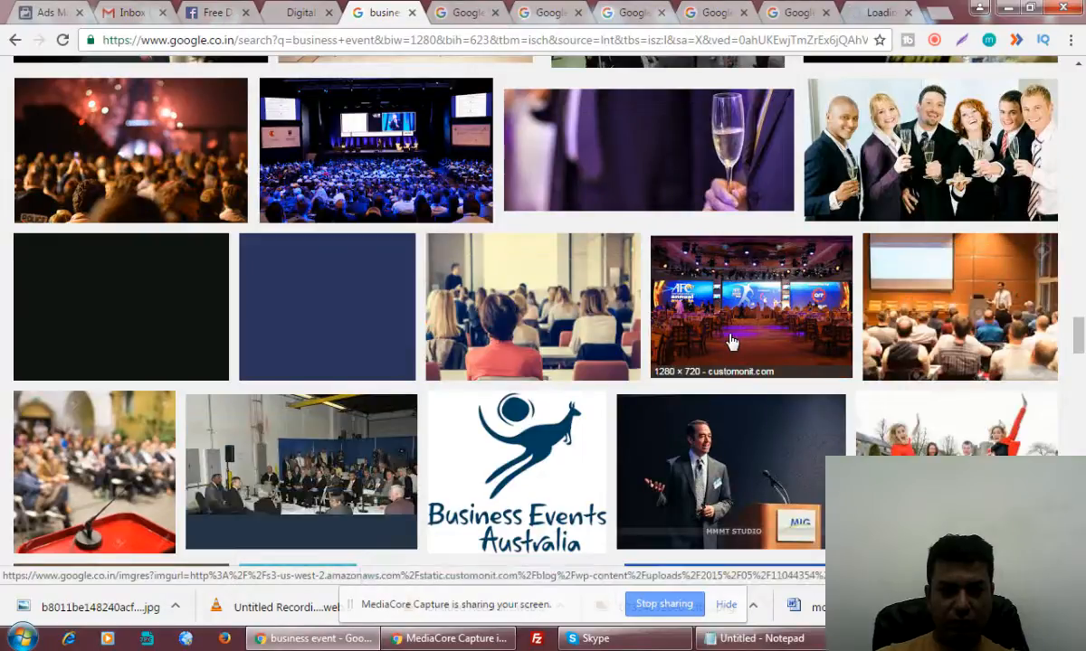
Check the remaining large business event images, and change the image search to "indian business event"
scroll(733, 341, "down", 4)
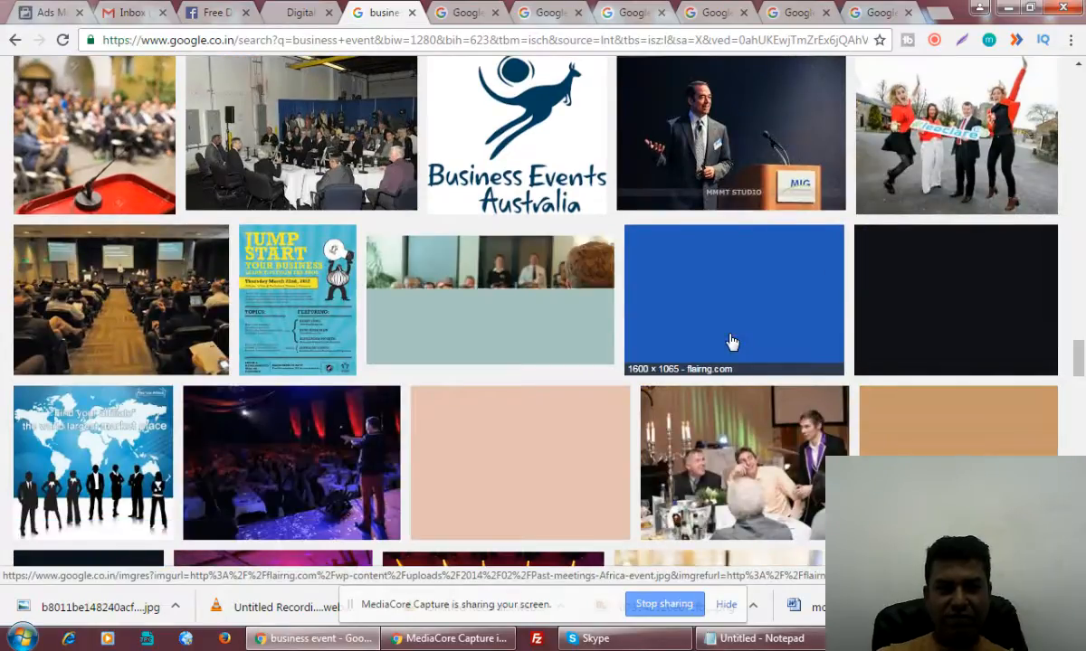
scroll(733, 341, "down", 3)
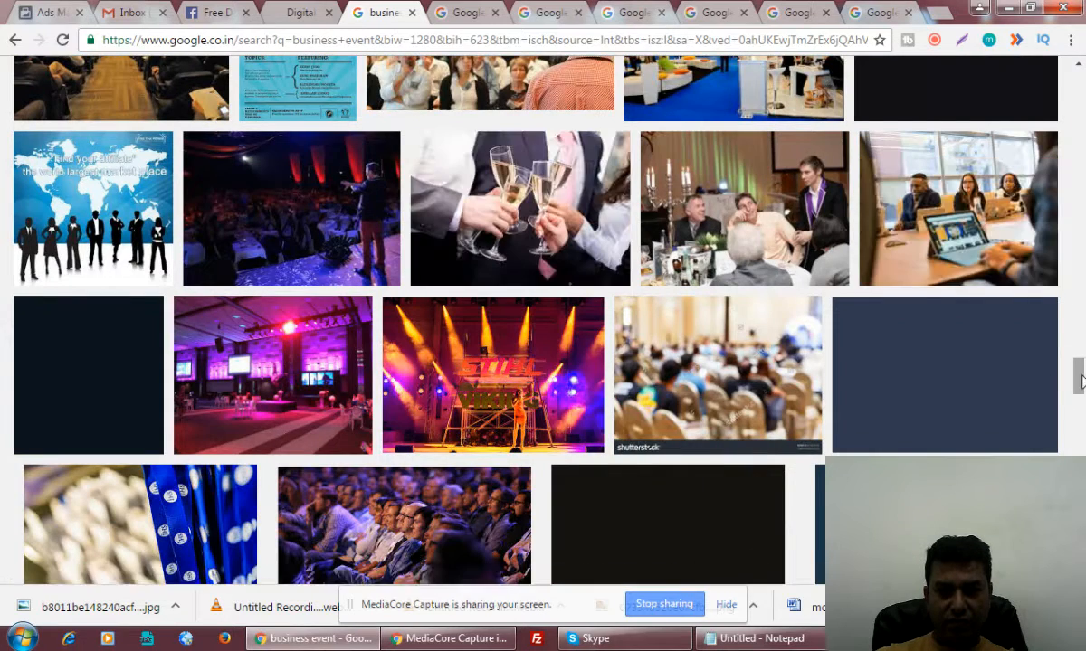
left_click_drag(1083, 381, 1083, 381)
scroll(1011, 353, "up", 15)
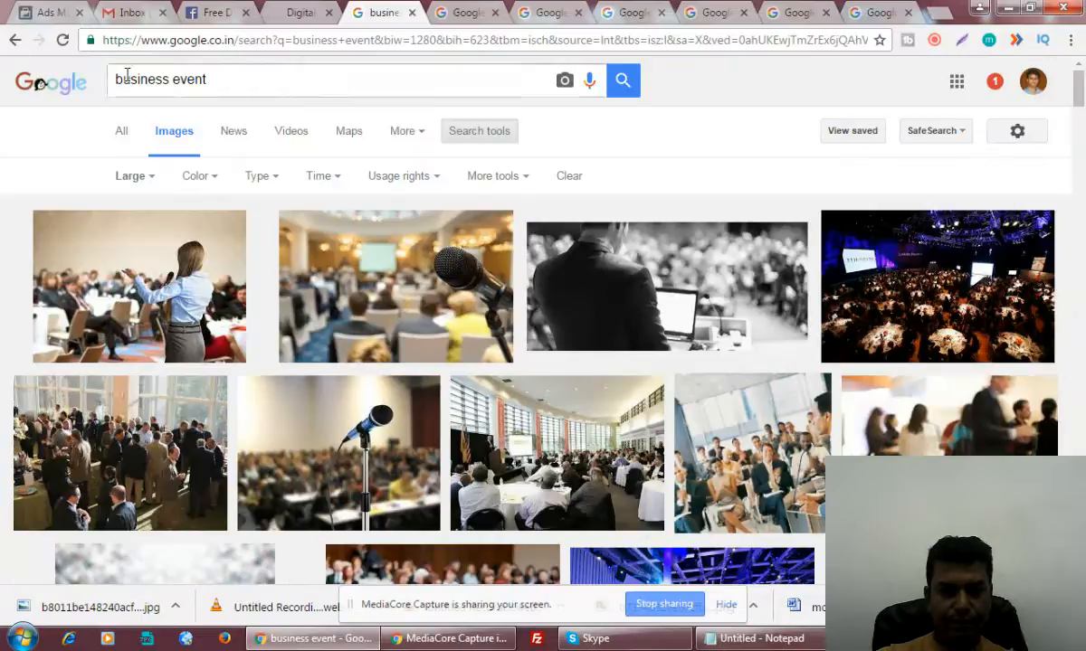
left_click(117, 80)
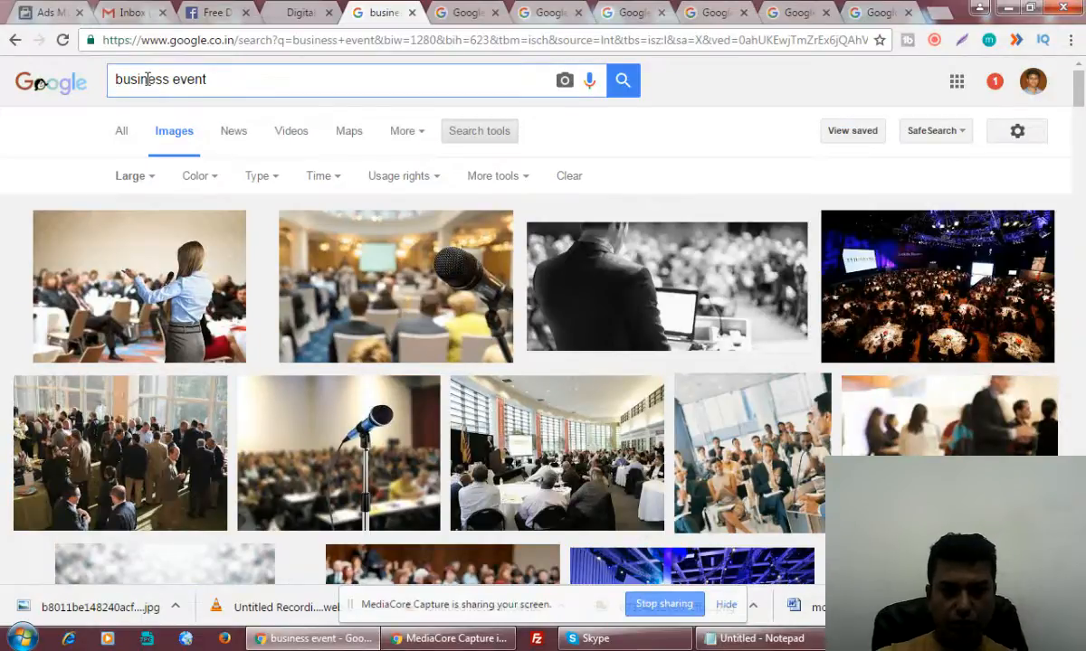
type("indian")
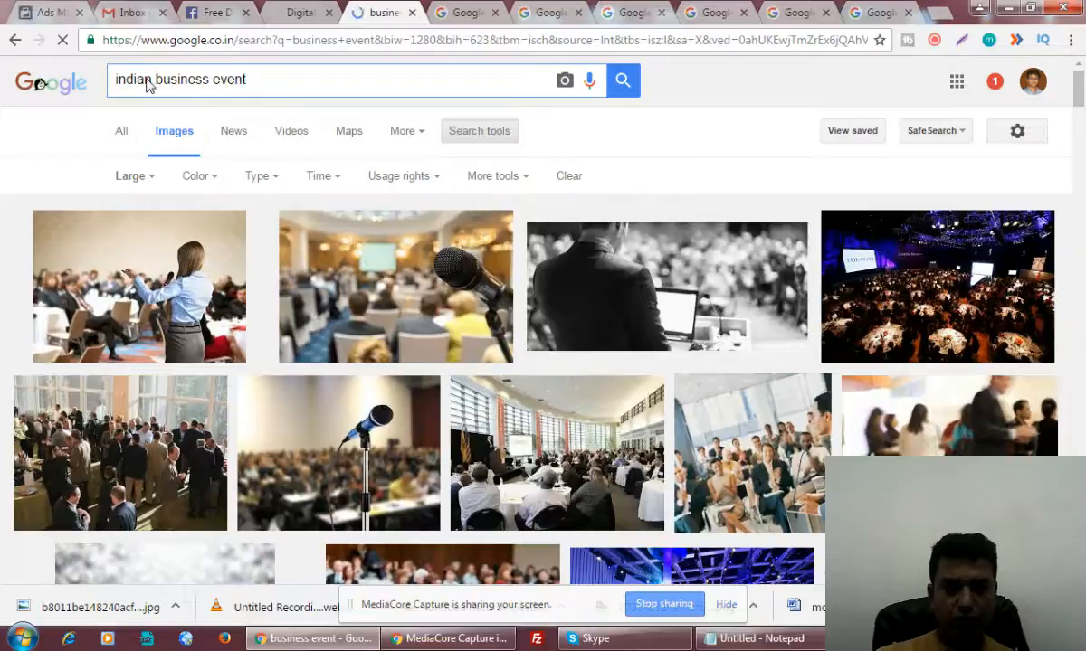
key("Return")
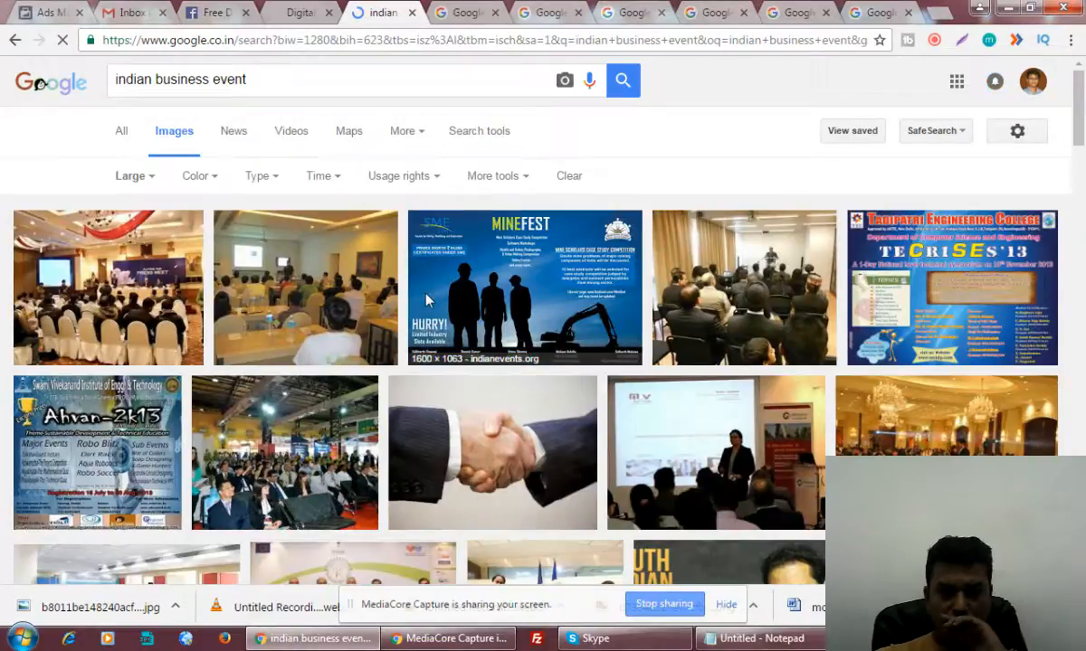
Look through the indian business event image results for a picture that suits the demo class event
scroll(427, 298, "down", 3)
scroll(427, 299, "down", 3)
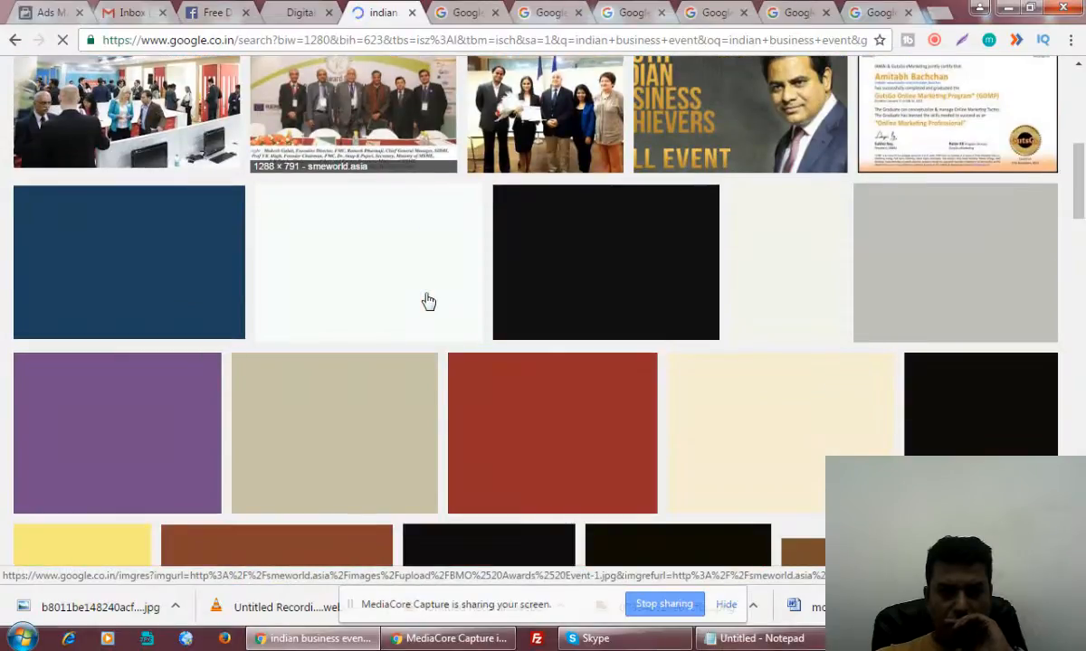
scroll(467, 216, "up", 5)
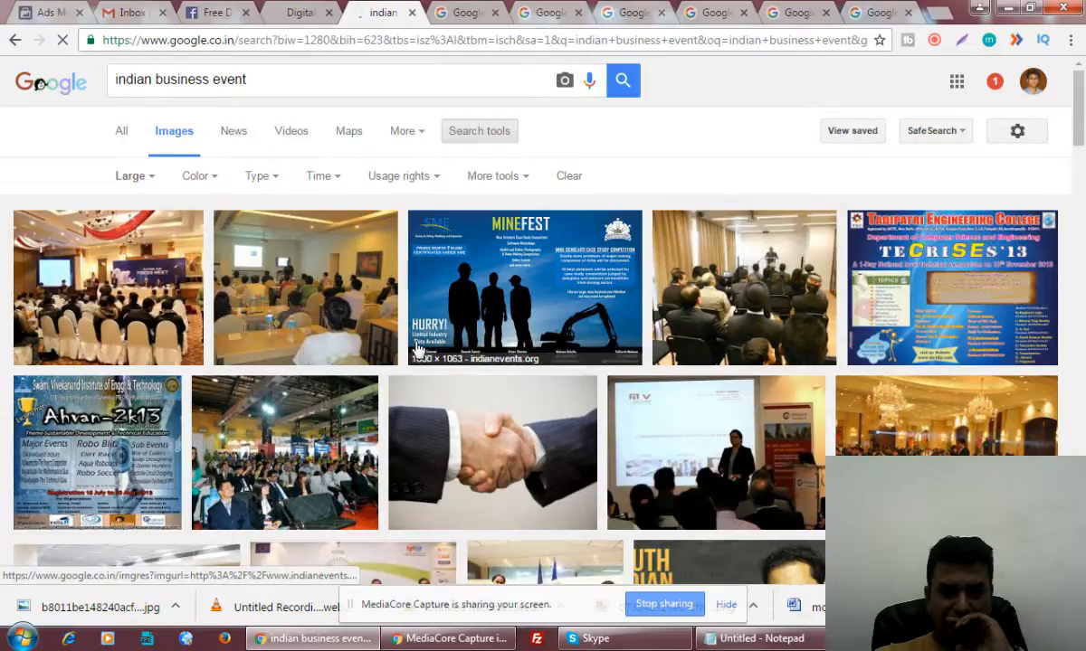
scroll(416, 348, "down", 2)
scroll(416, 349, "down", 4)
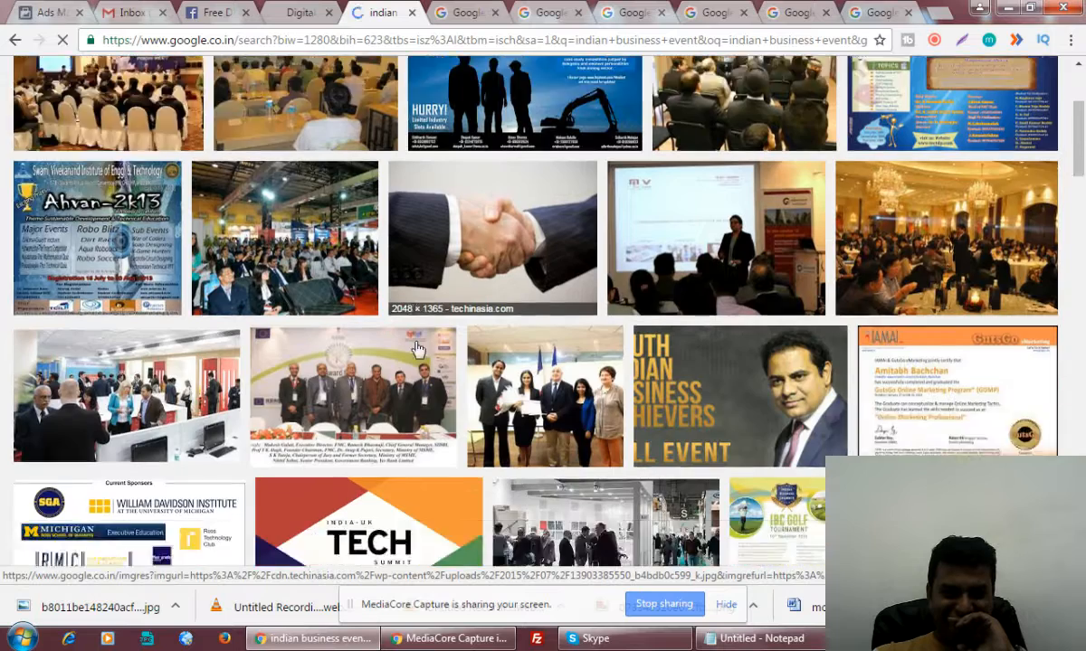
scroll(416, 349, "down", 2)
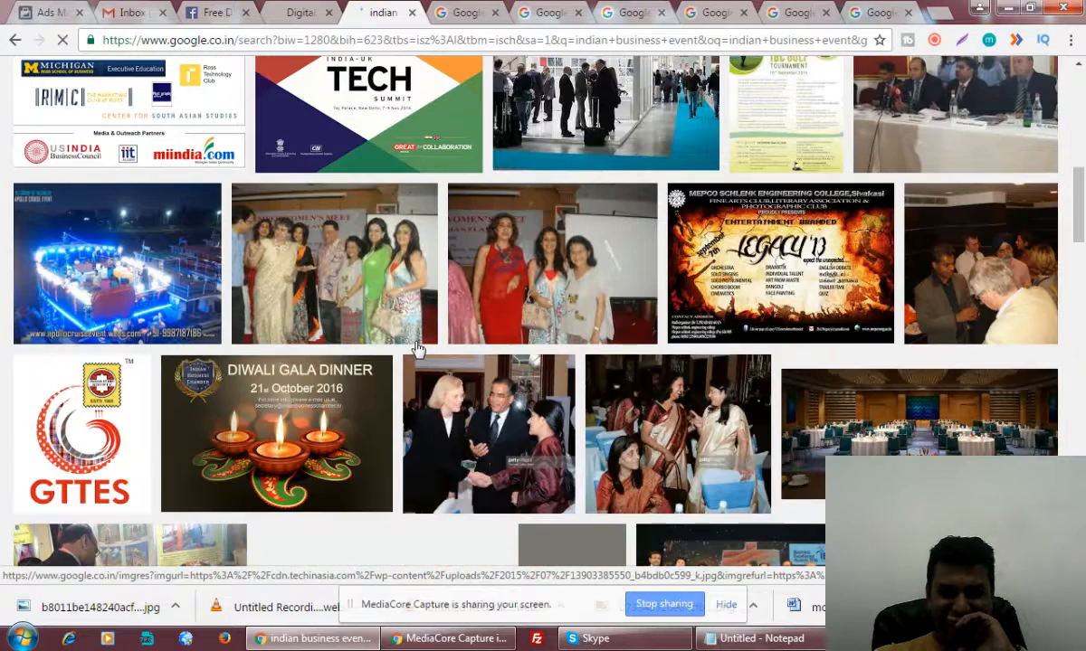
scroll(418, 349, "down", 4)
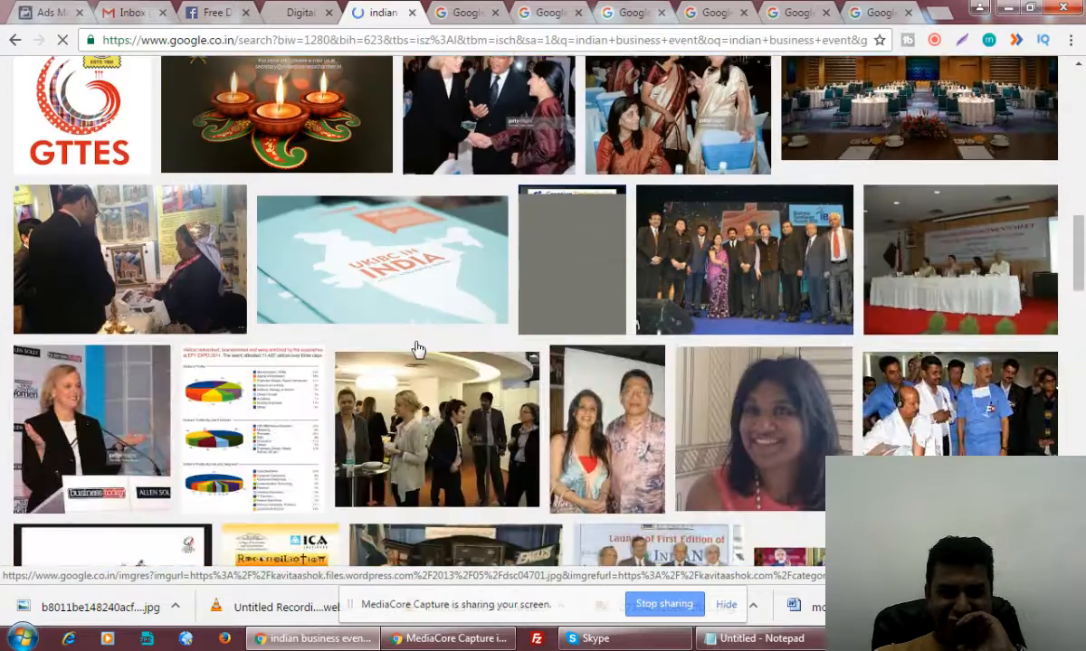
scroll(417, 349, "down", 4)
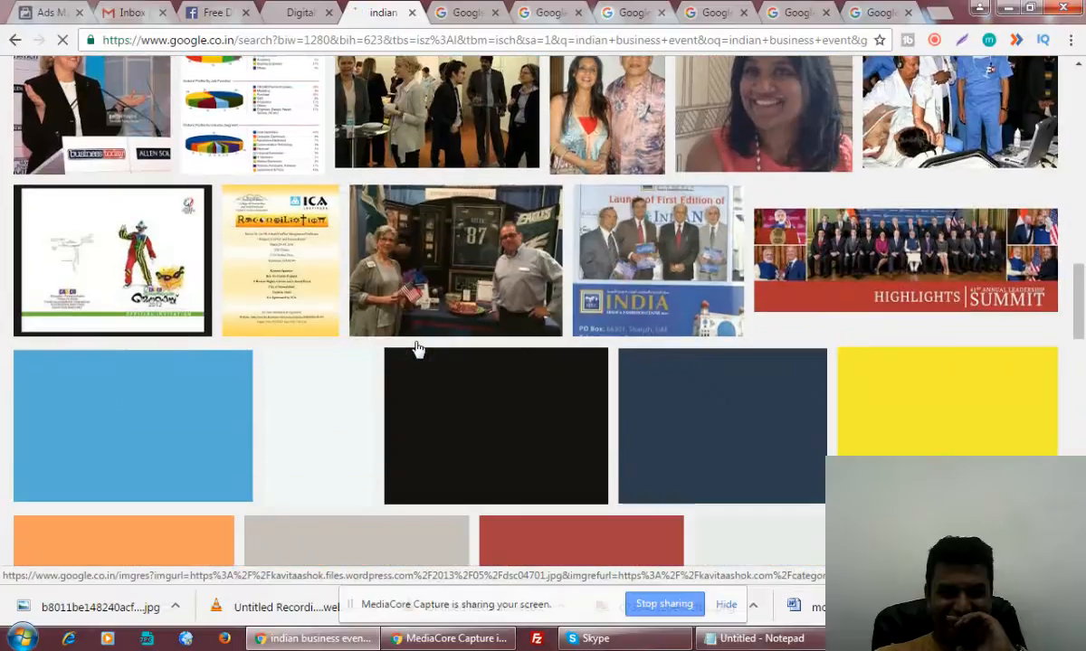
Open the full-size versions of the blue-suited speaker image and the image of a man beside three empty chairs
left_click(464, 12)
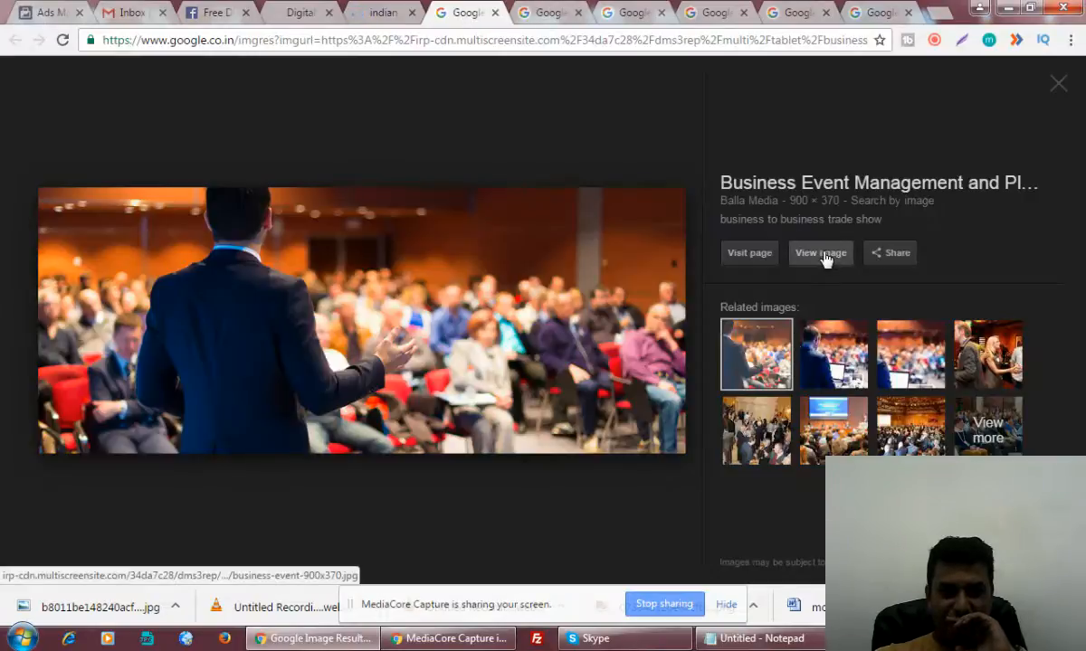
left_click(820, 252)
left_click(582, 13)
left_click(650, 14)
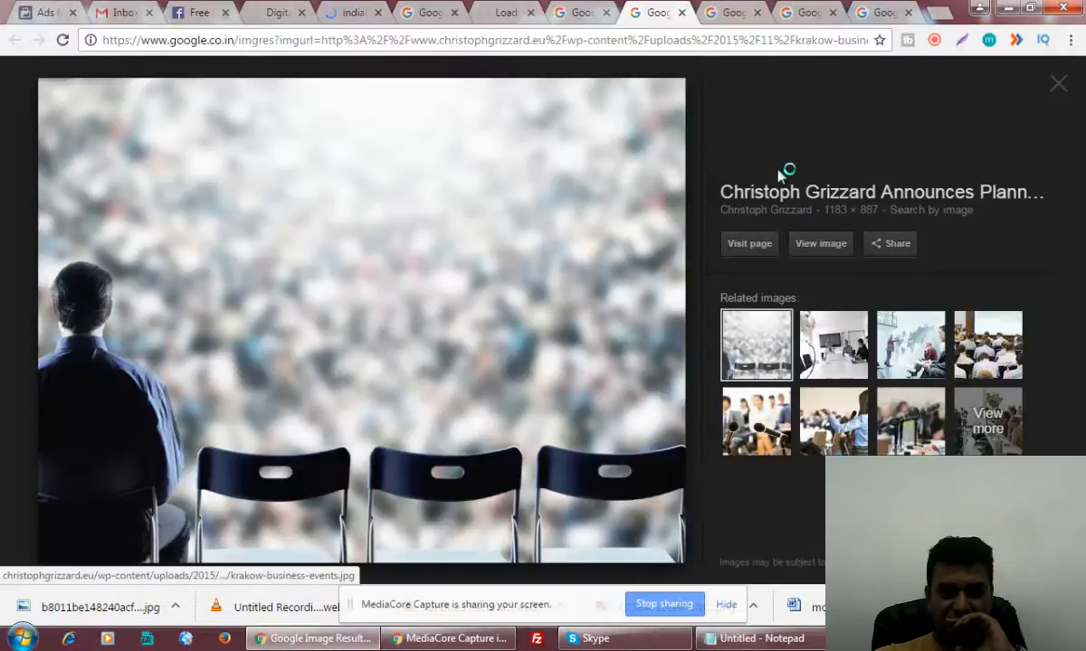
left_click(820, 244)
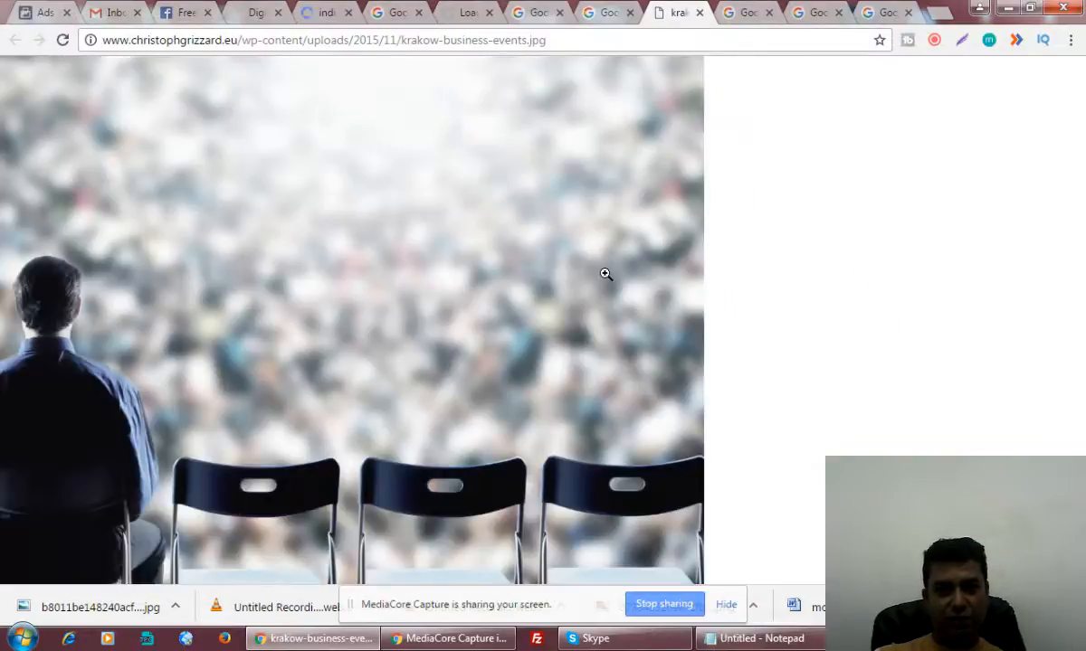
Save the image of the man beside the empty chairs to the Desktop as a JPEG named Free-DEmo-class-for-digital-marketing
left_click(607, 276)
left_click(557, 244)
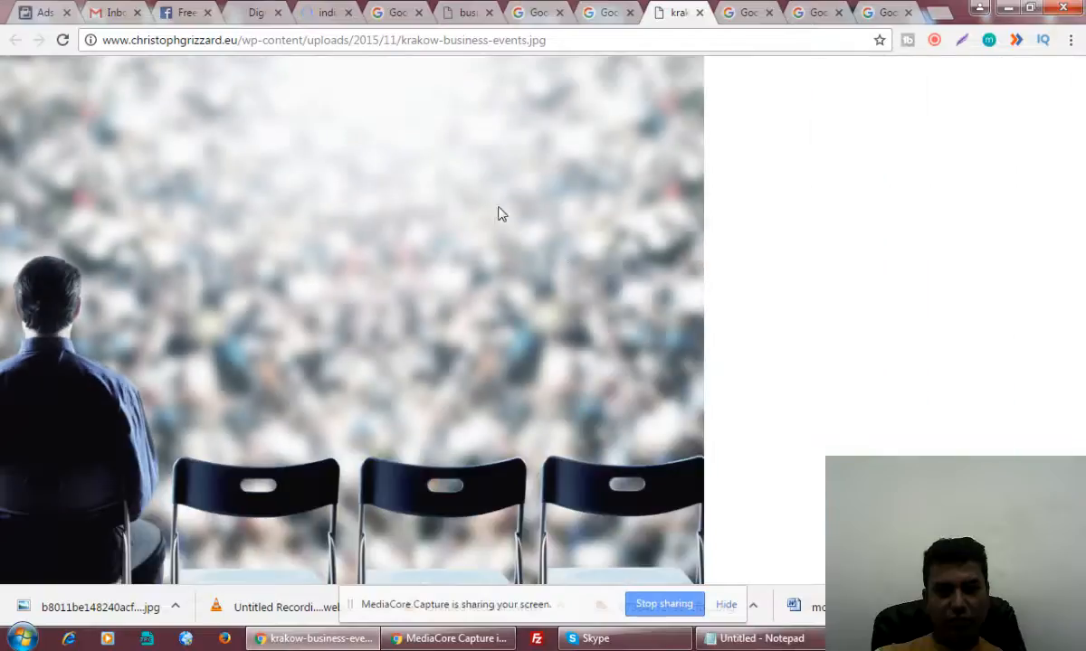
right_click(499, 209)
left_click(547, 241)
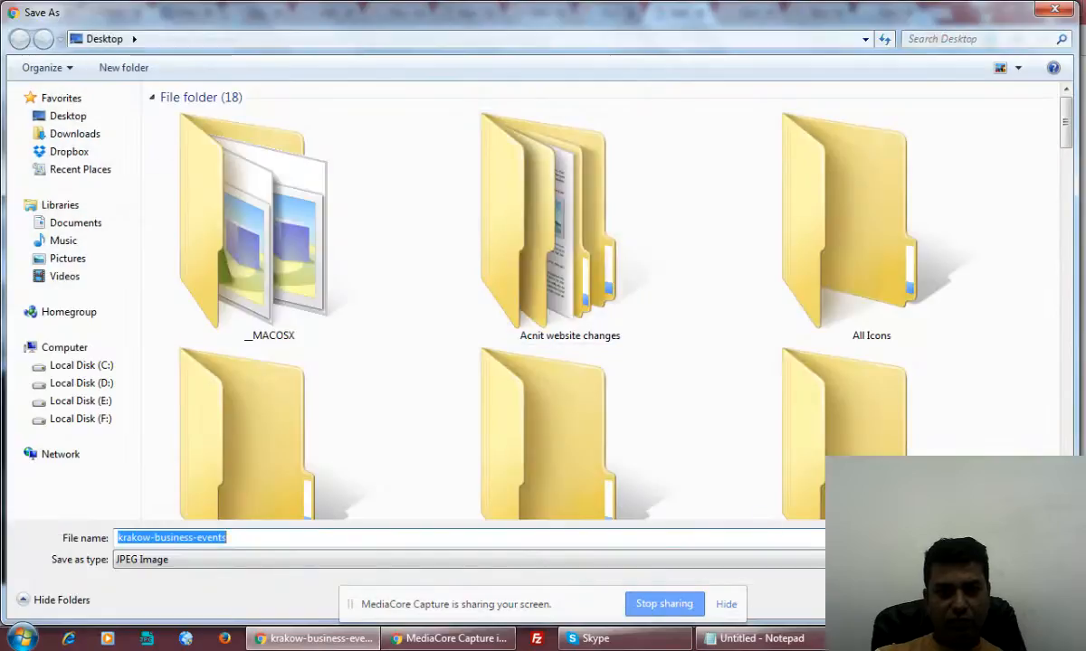
type("Fre")
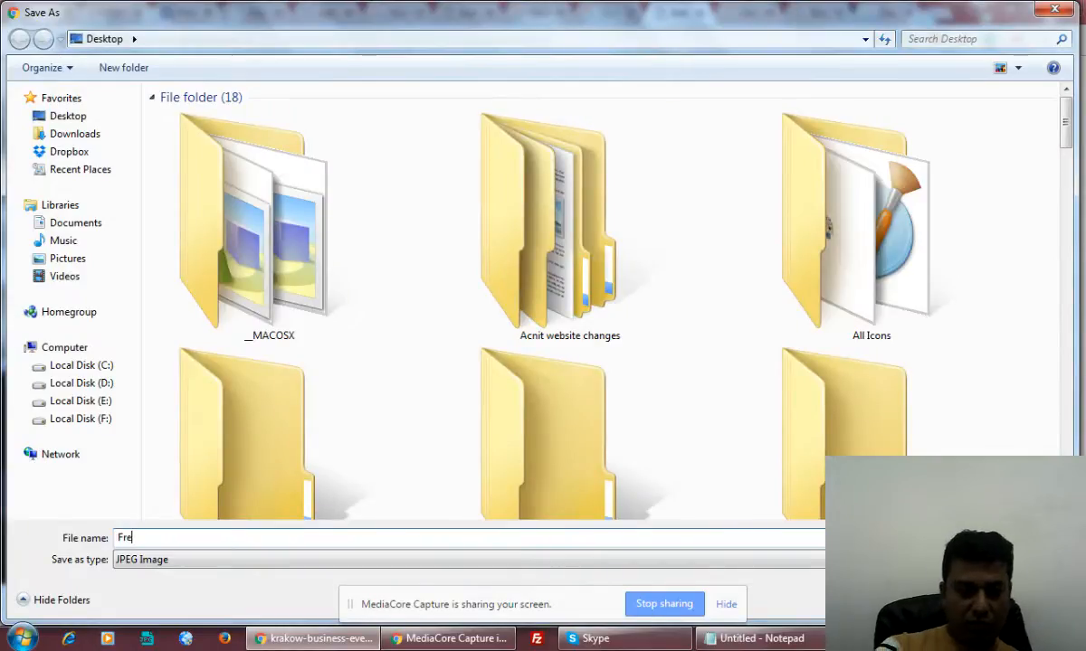
type("e-DE")
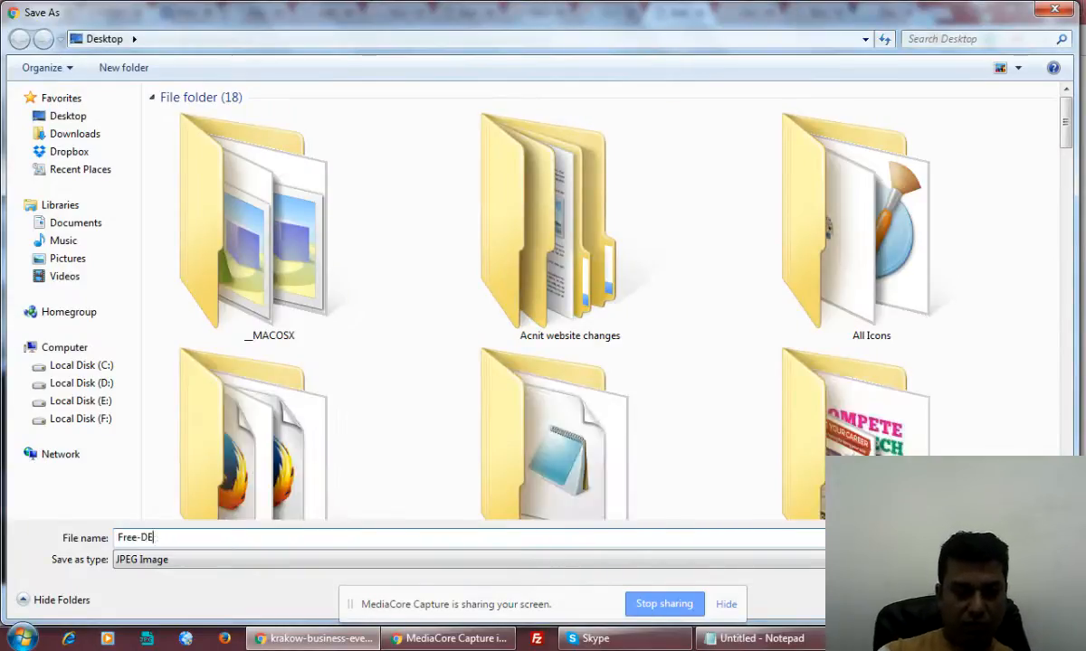
type("mo-class-for-d")
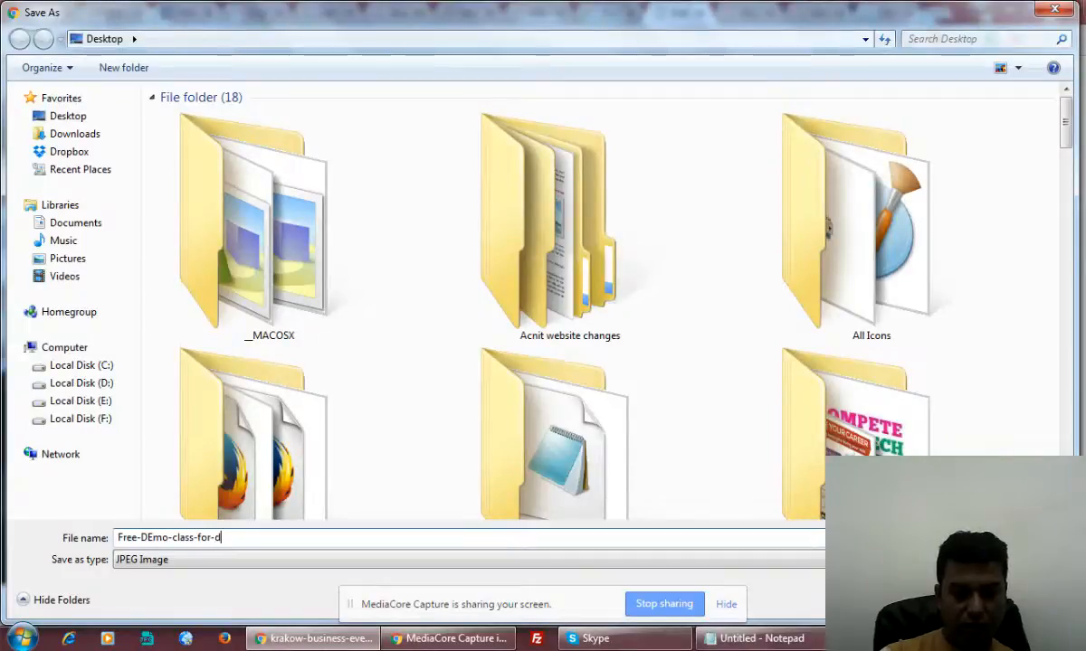
type("igital-")
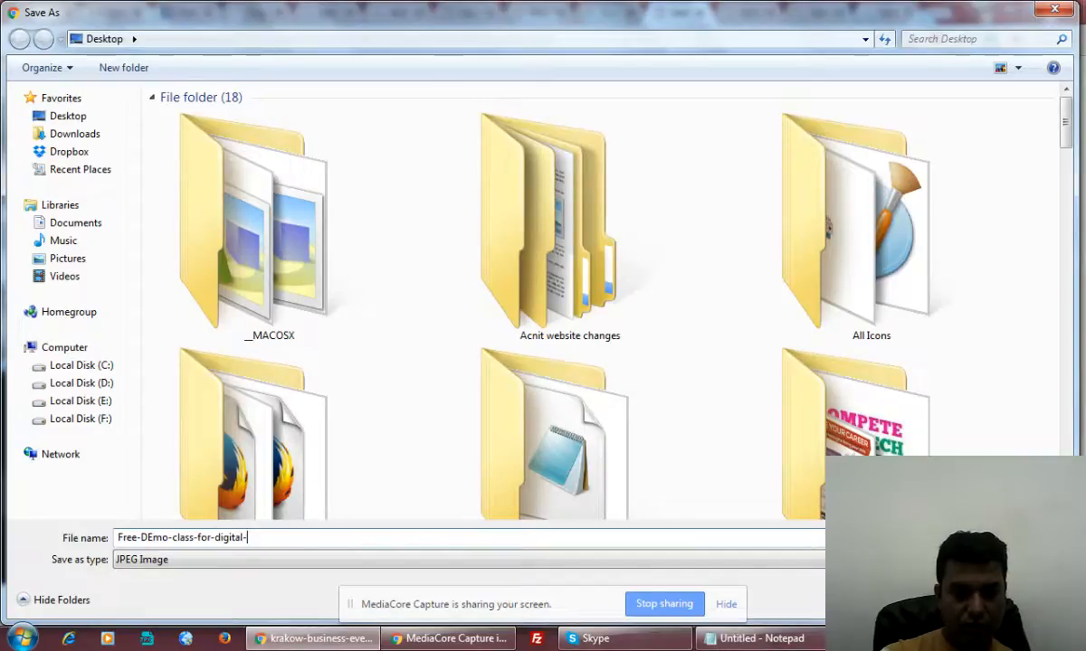
type("marketing")
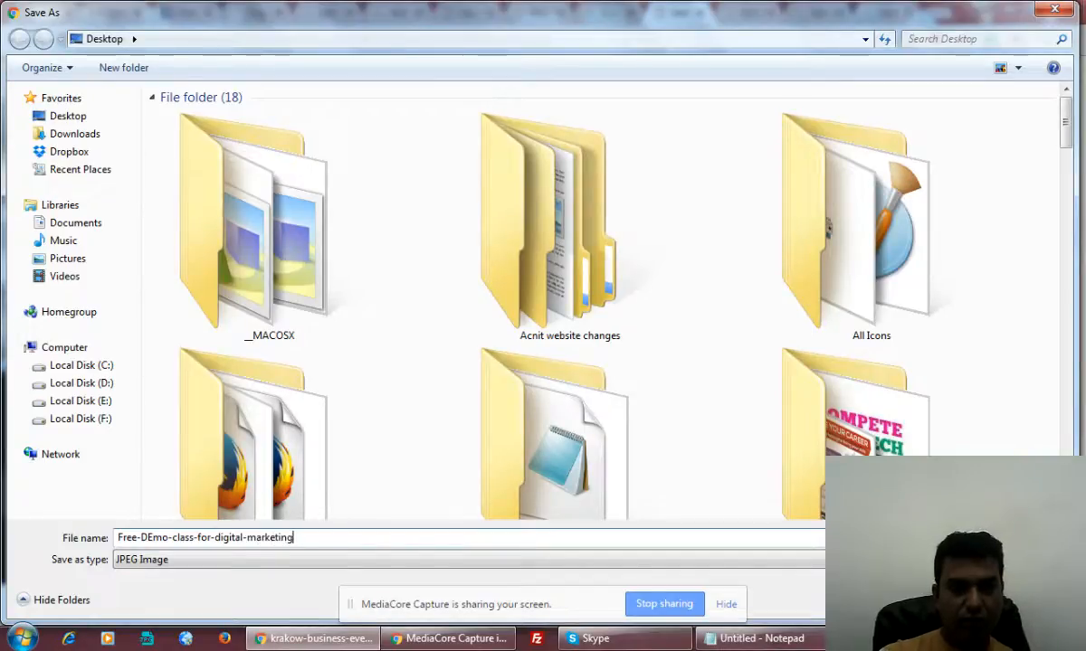
key("Return")
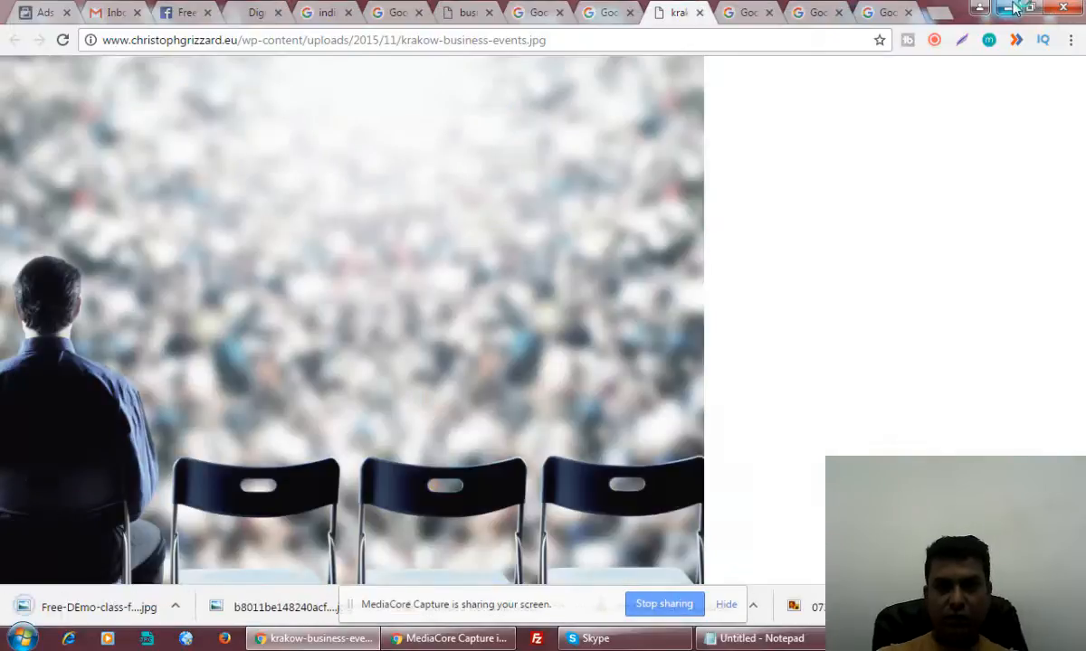
Preview the desktop image whose file name starts with b8011be148 as a design reference, and minimize the viewer
left_click(1007, 9)
left_click(930, 43)
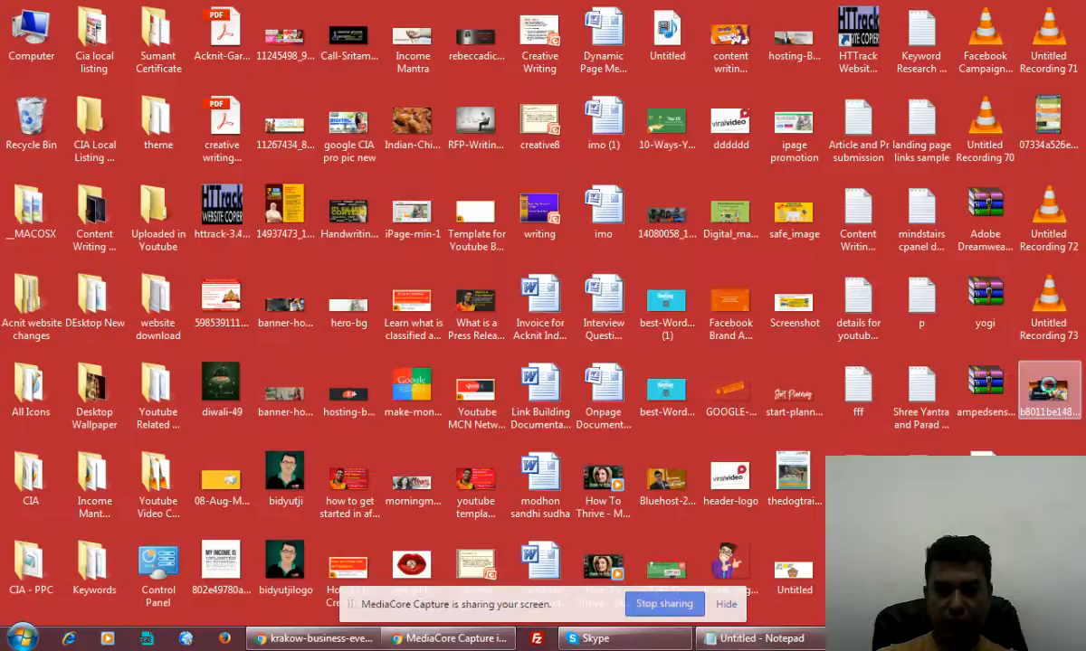
right_click(1052, 398)
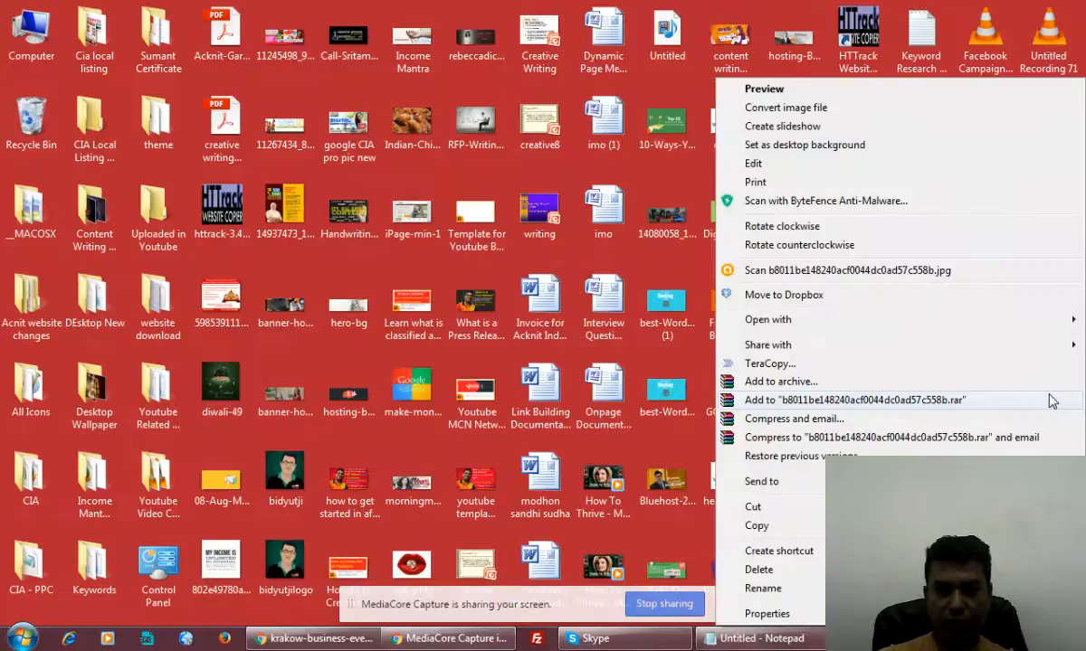
left_click(764, 89)
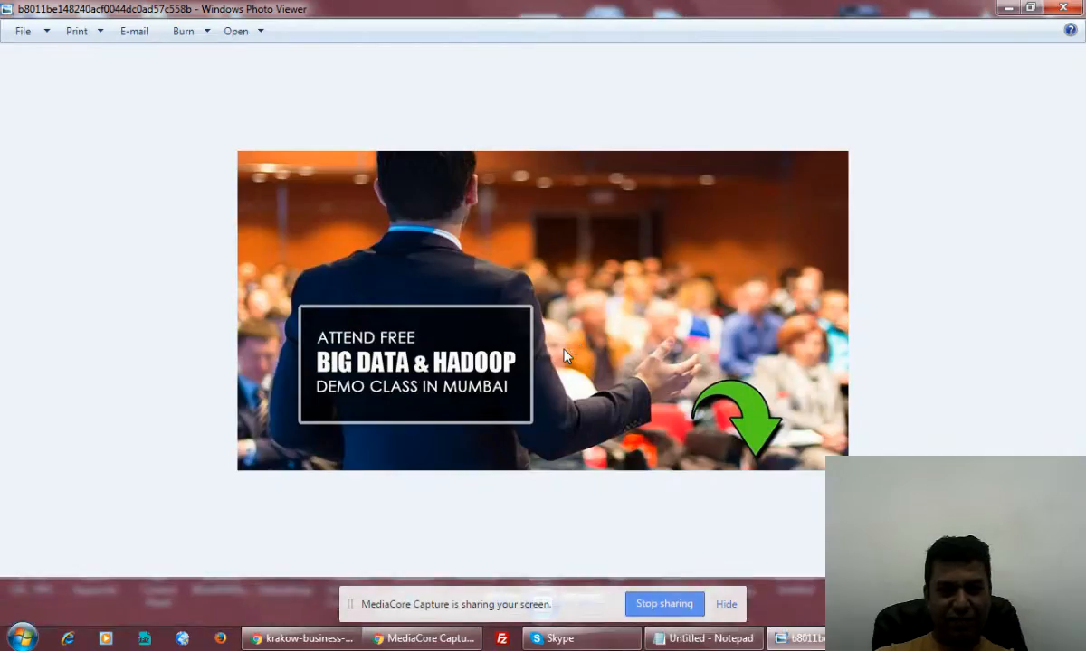
left_click(1008, 9)
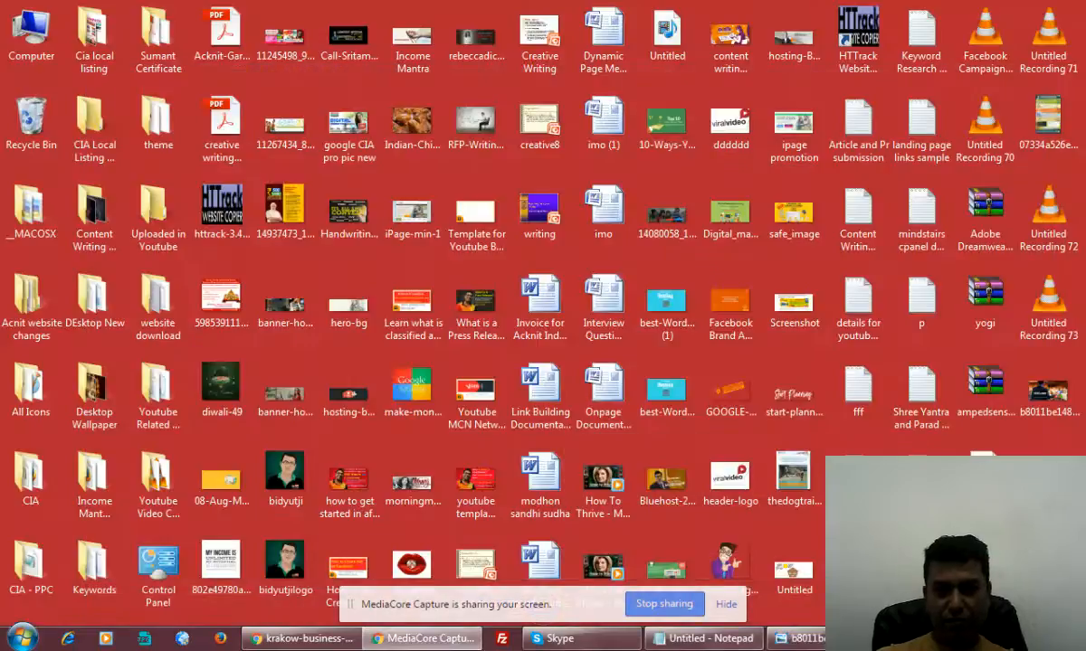
Open the desktop image Free-DEmo-class-for-digital-marketing in Paint
right_click(1047, 487)
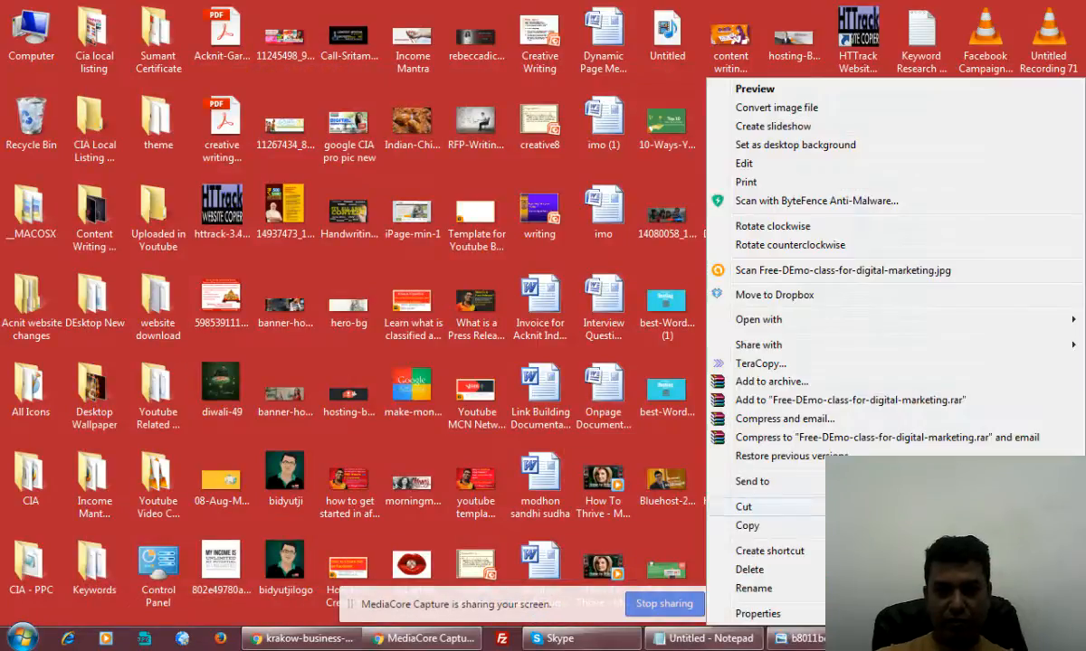
mouse_move(765, 319)
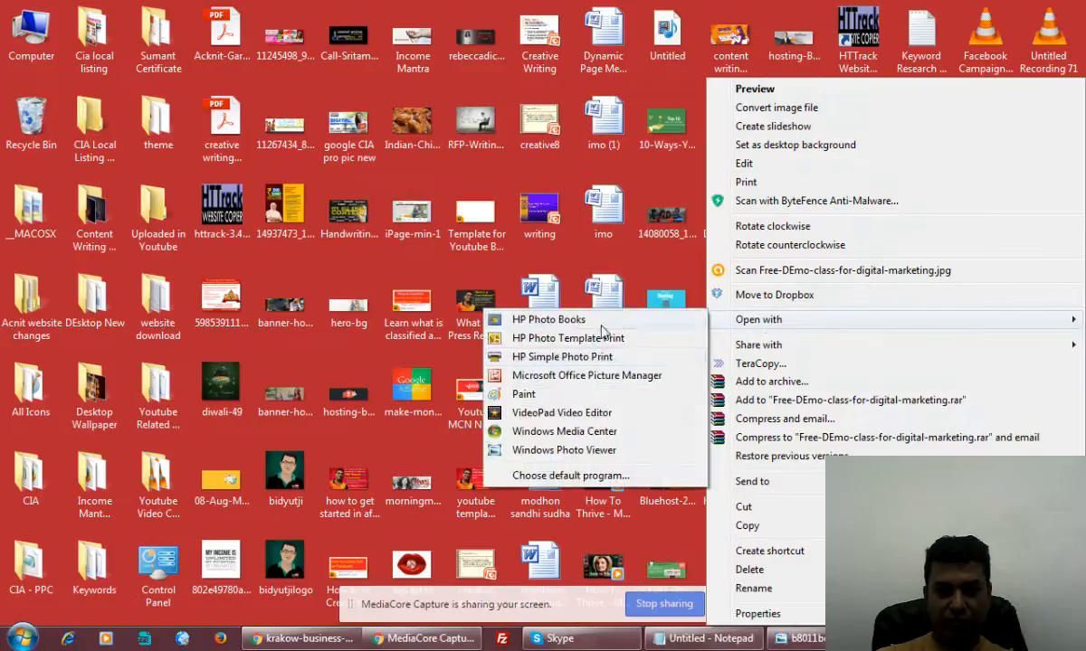
left_click(529, 397)
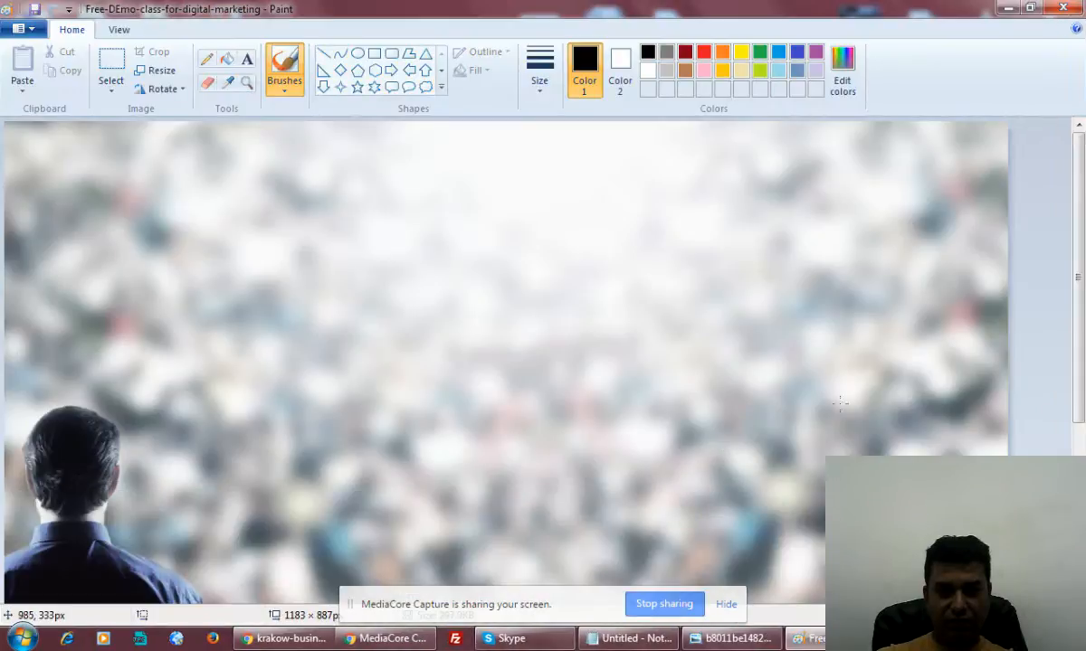
Add a text box about 815 × 283 px across the middle of the image, reading "Attened FREE DEMO Class"
left_click(110, 67)
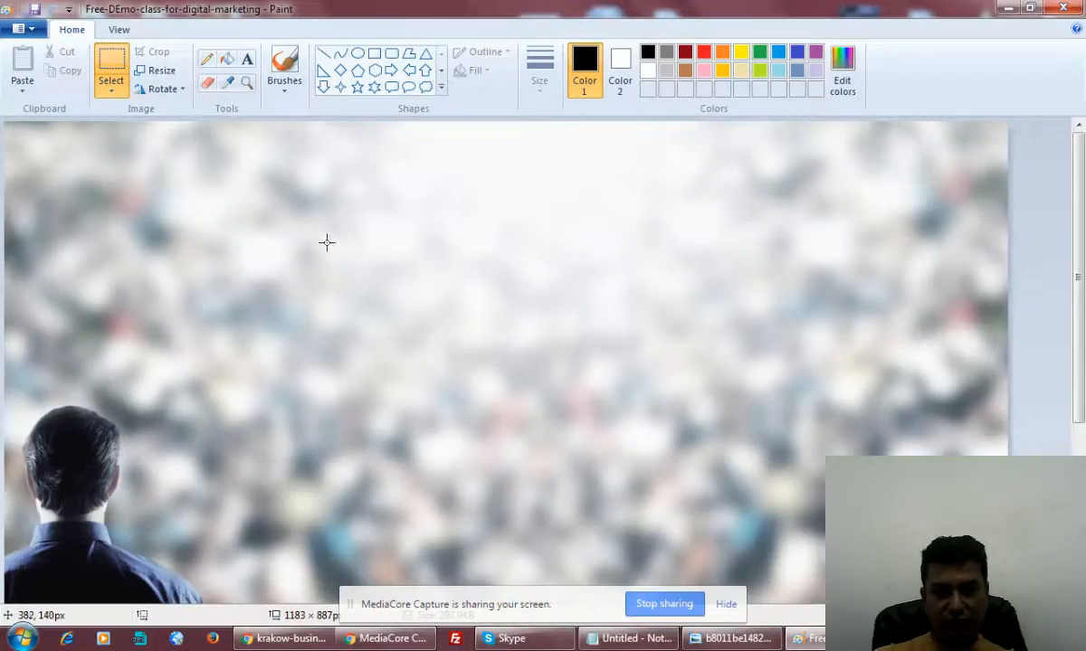
left_click_drag(331, 239, 976, 499)
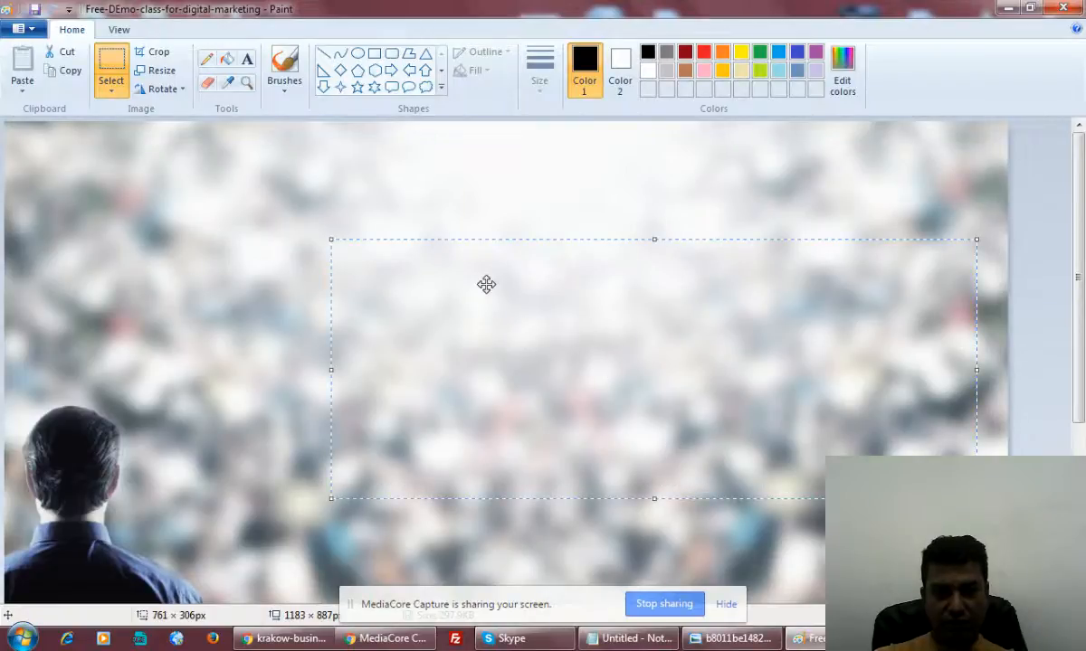
left_click(247, 59)
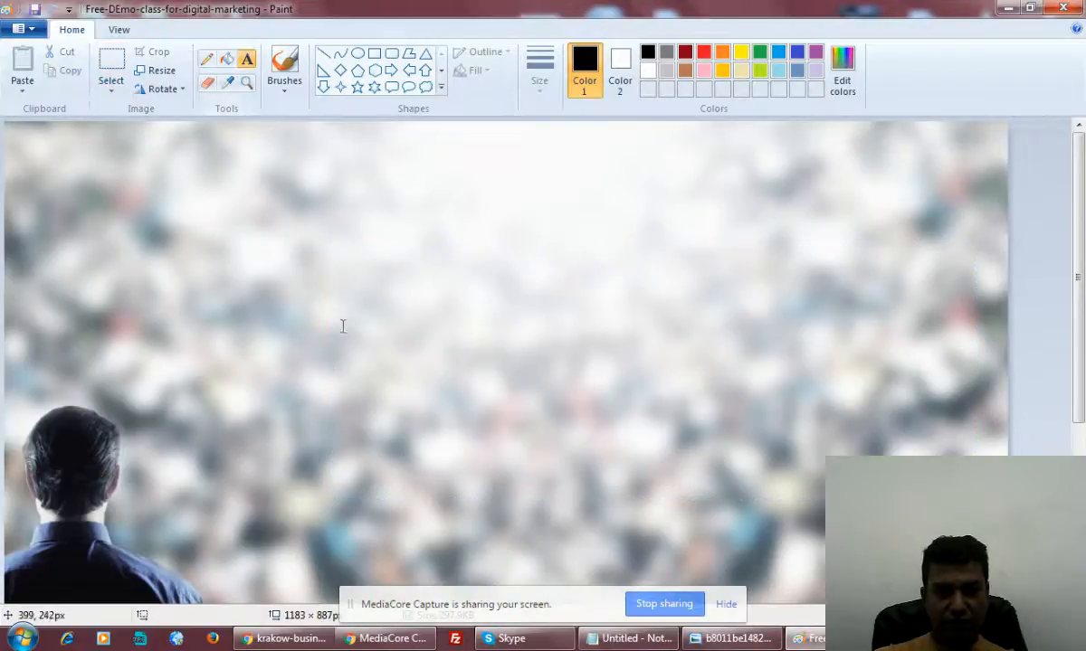
left_click_drag(280, 254, 972, 494)
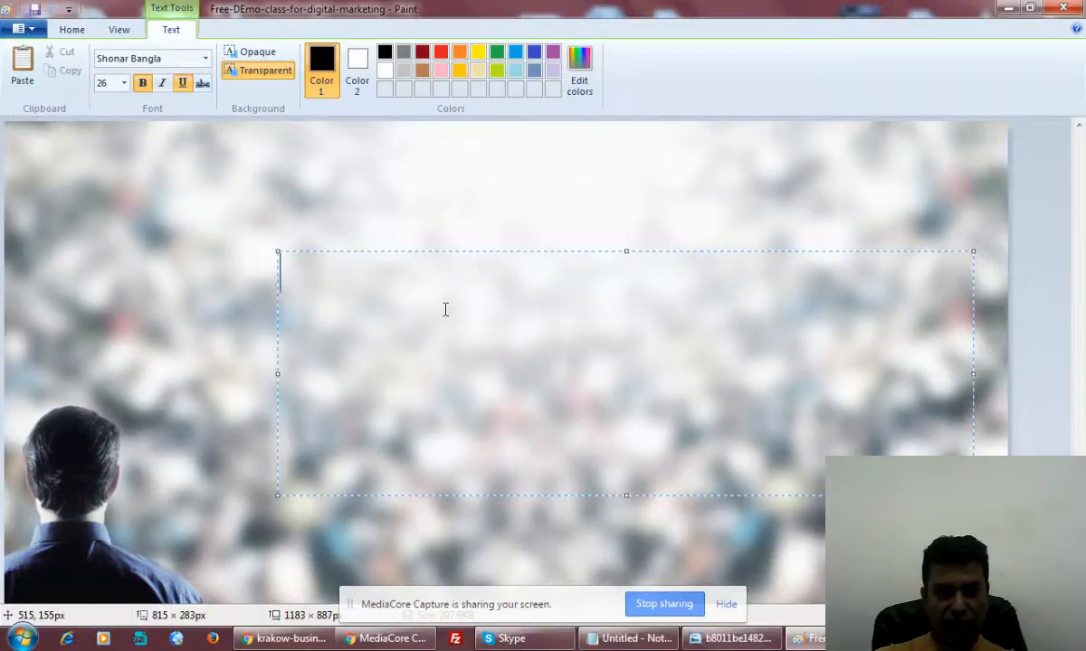
type("Att")
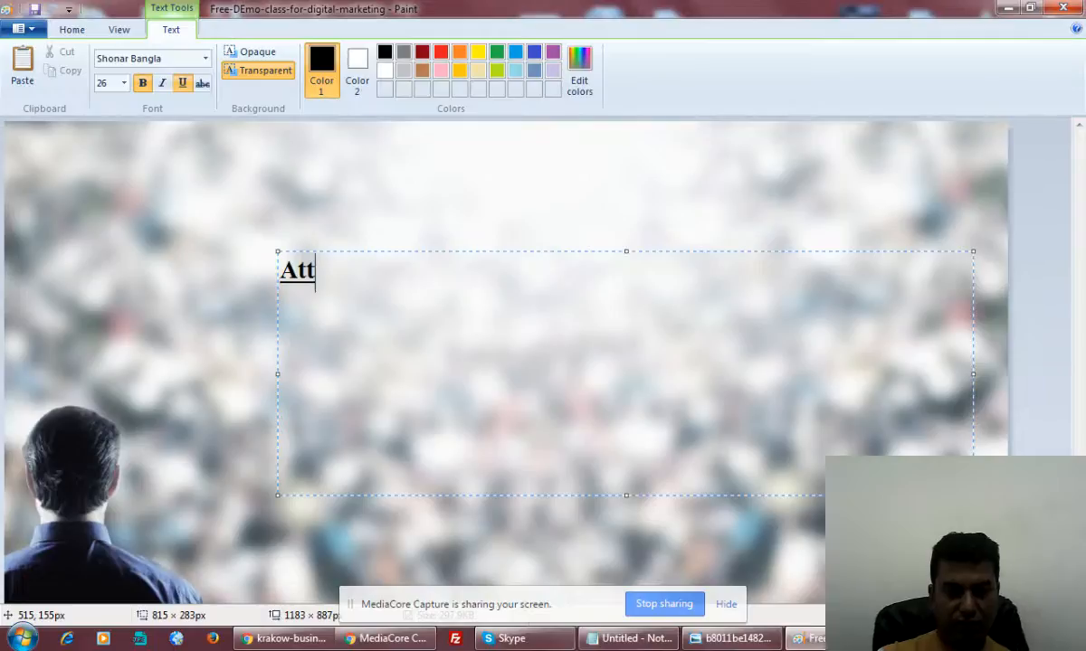
type("ne")
key("BackSpace")
key("BackSpace")
type("ened ")
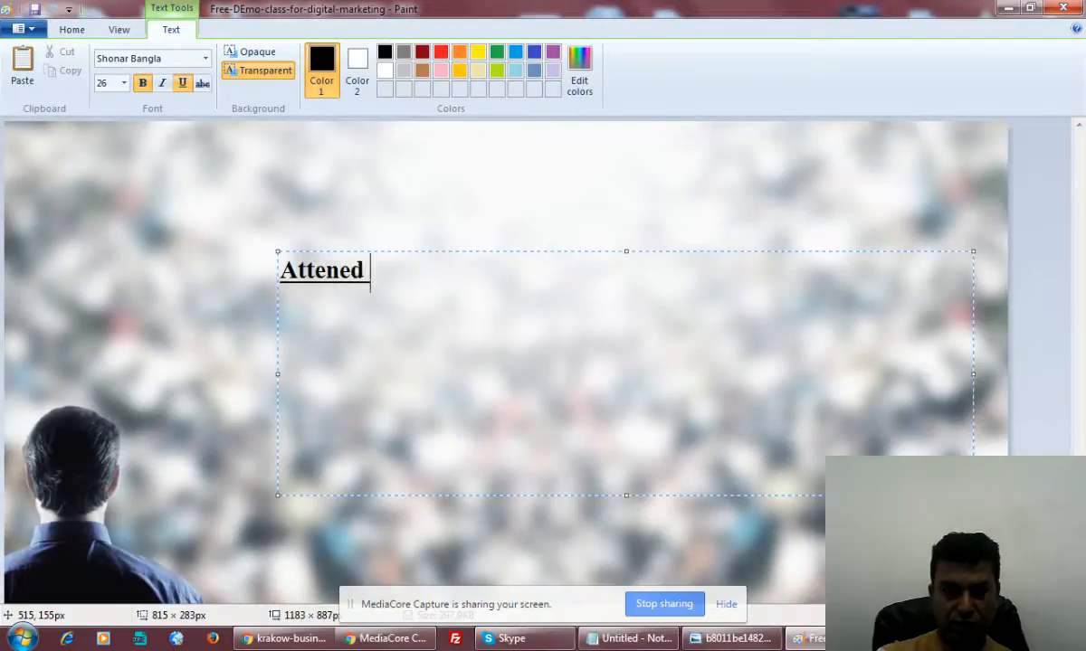
type("FREE DEM")
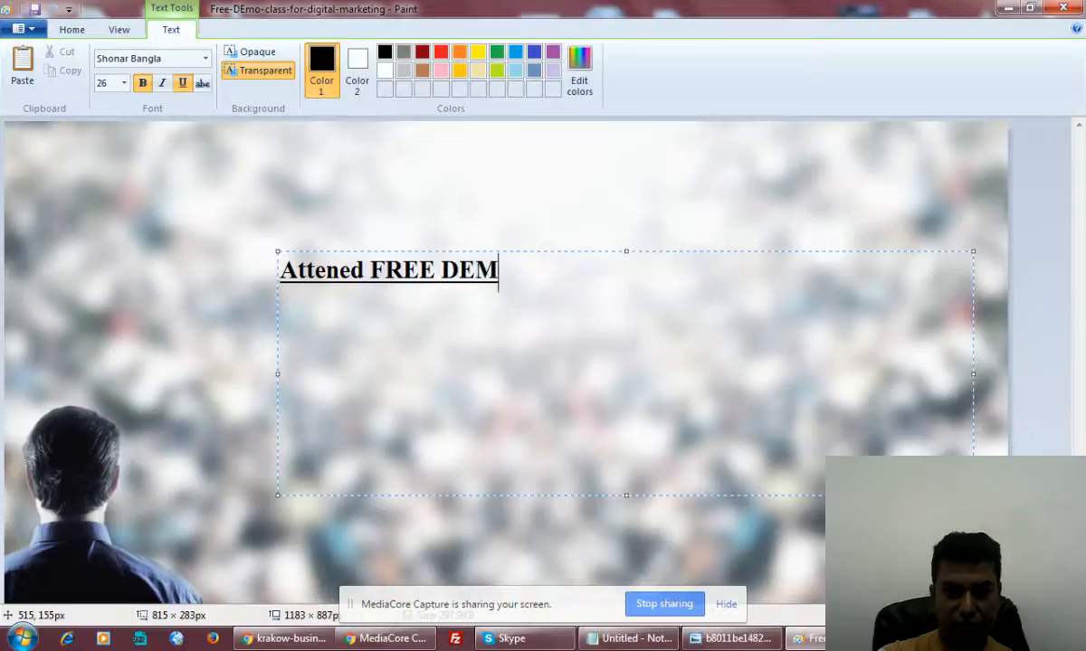
type("O Class")
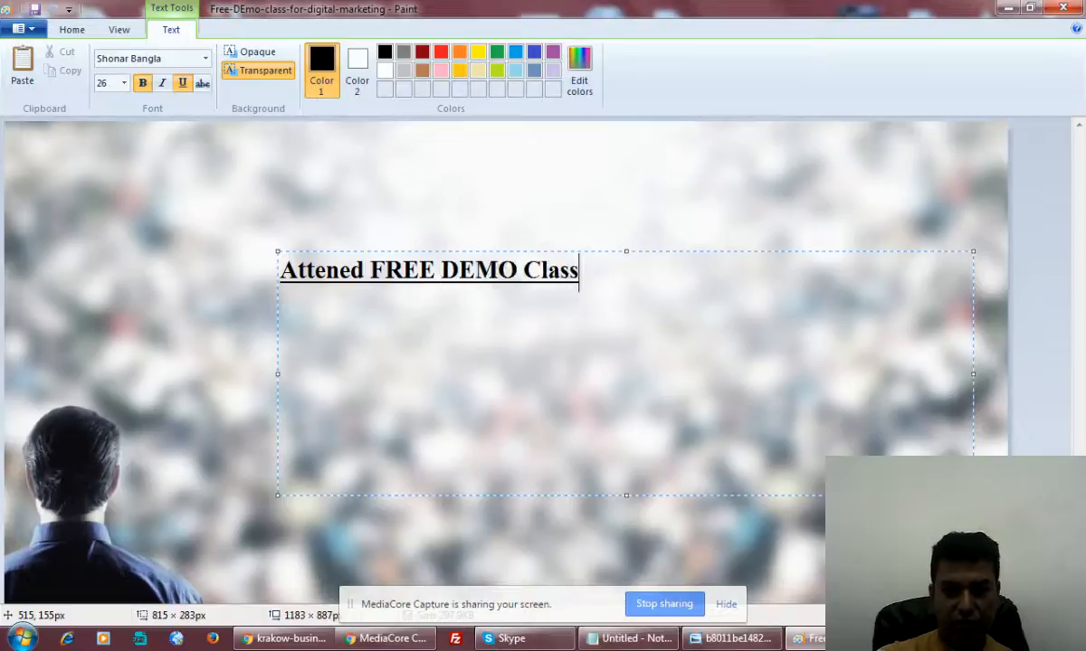
Add a second text line reading "Digital Marketing - Make Money ONLINE"
left_click(735, 642)
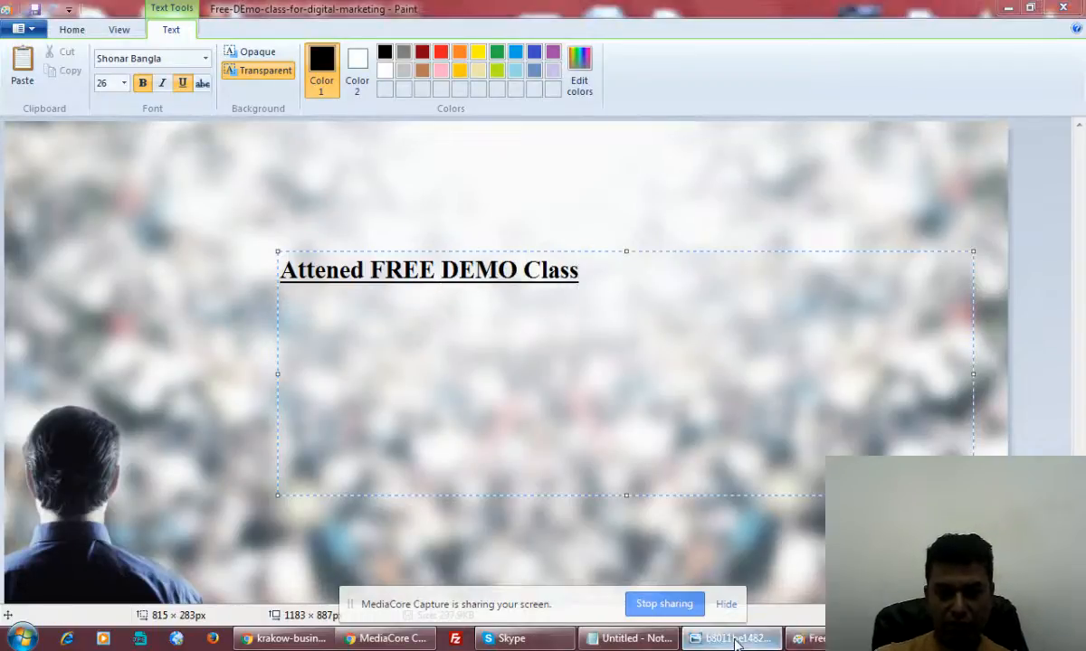
left_click(735, 642)
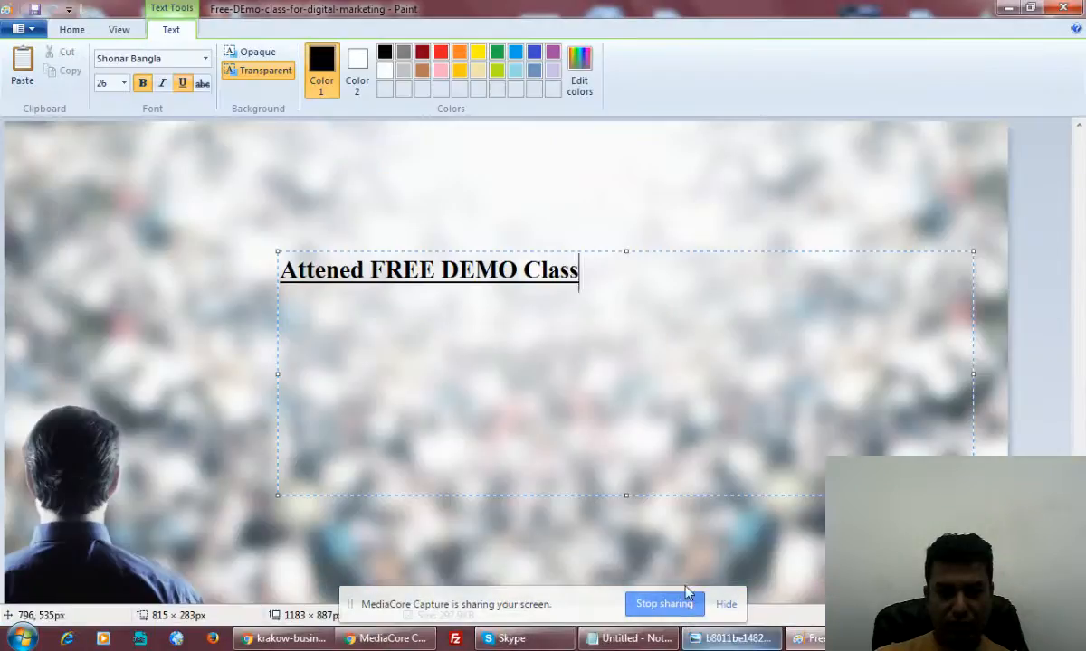
left_click_drag(523, 271, 596, 281)
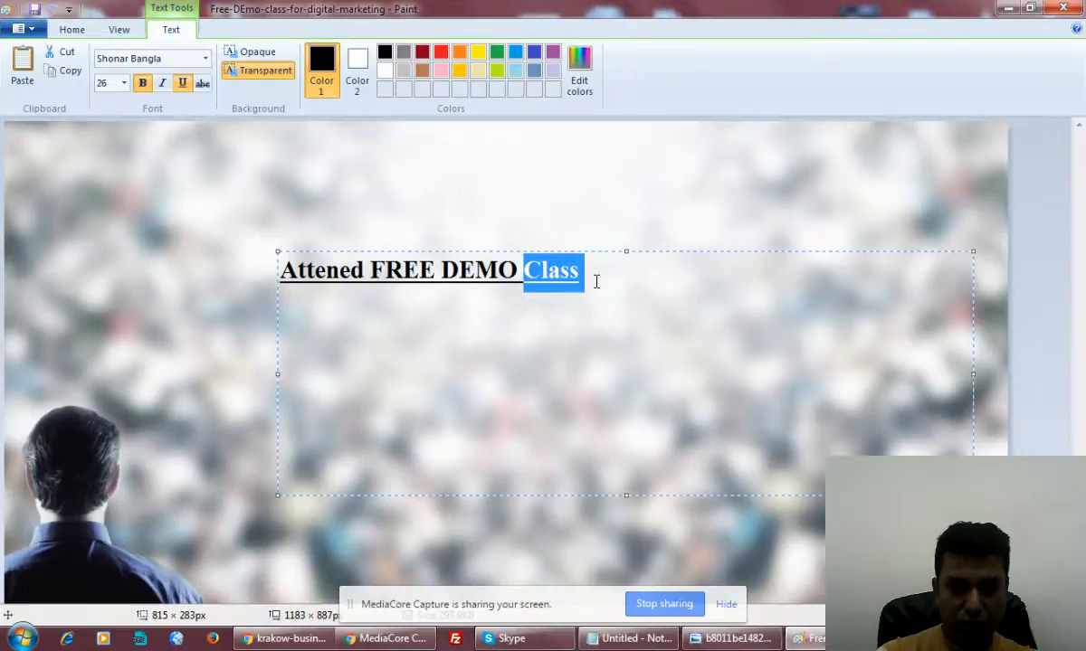
left_click(597, 271)
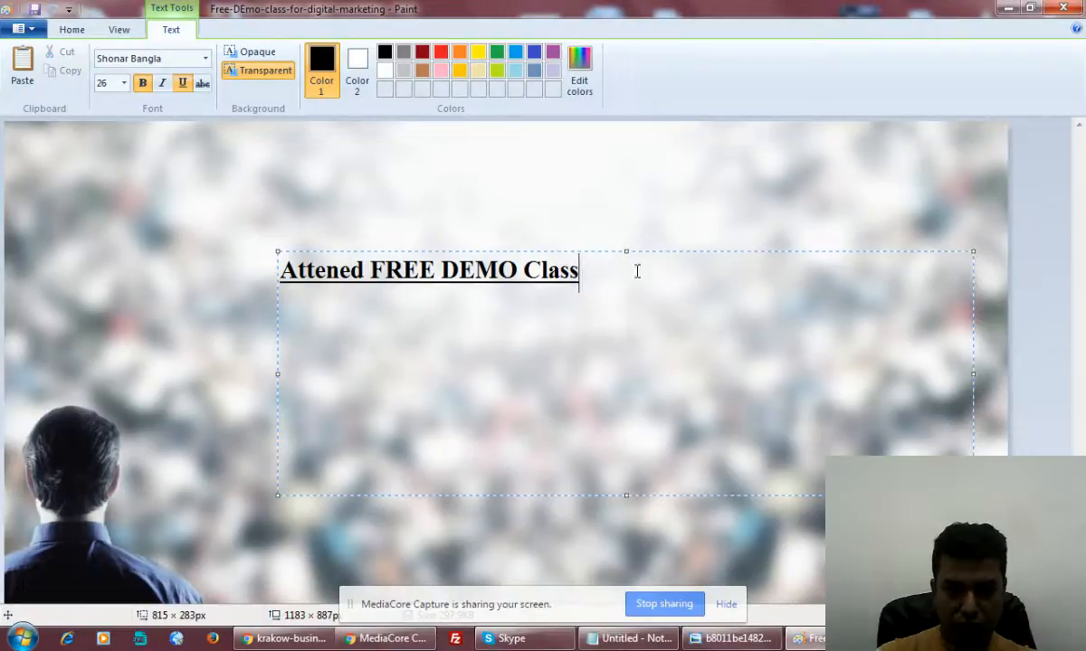
key("Return")
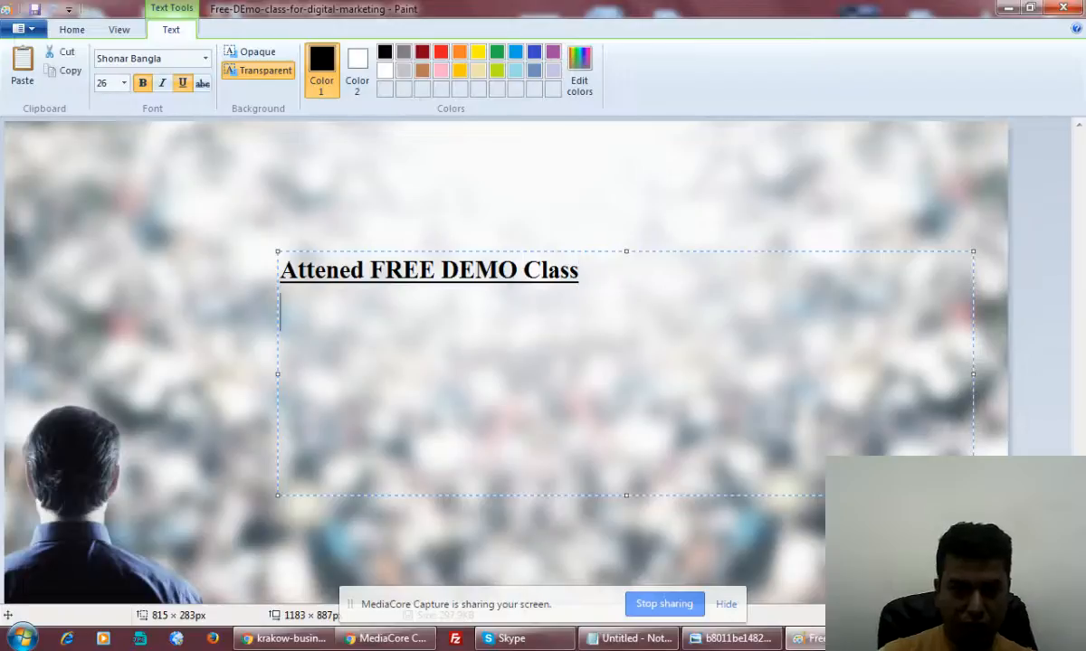
type("Digital Ma")
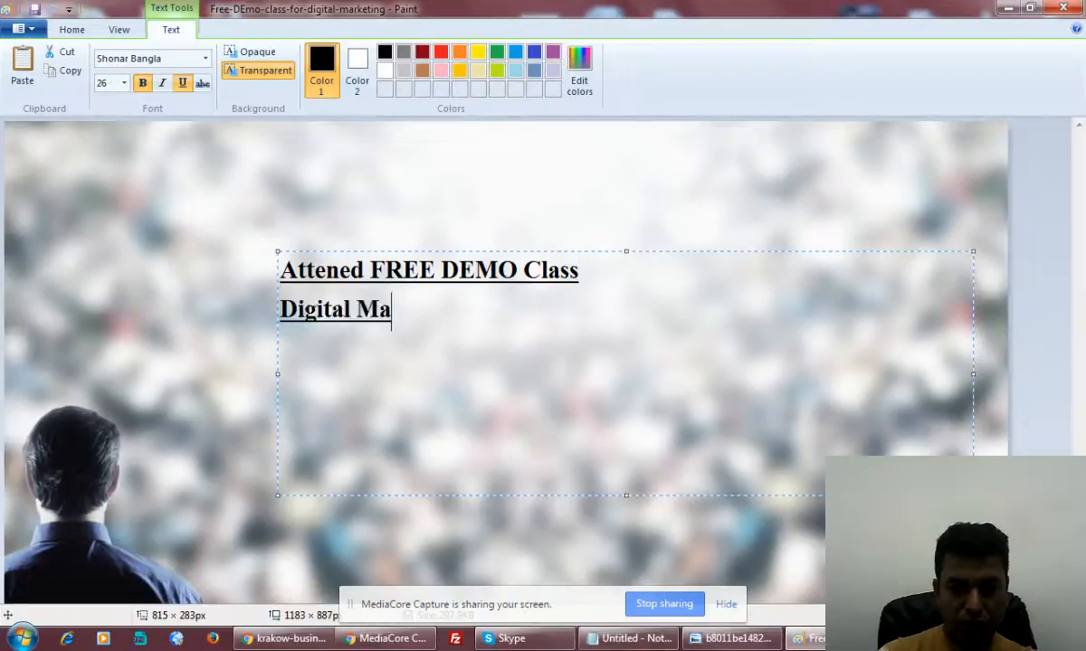
type("rketi")
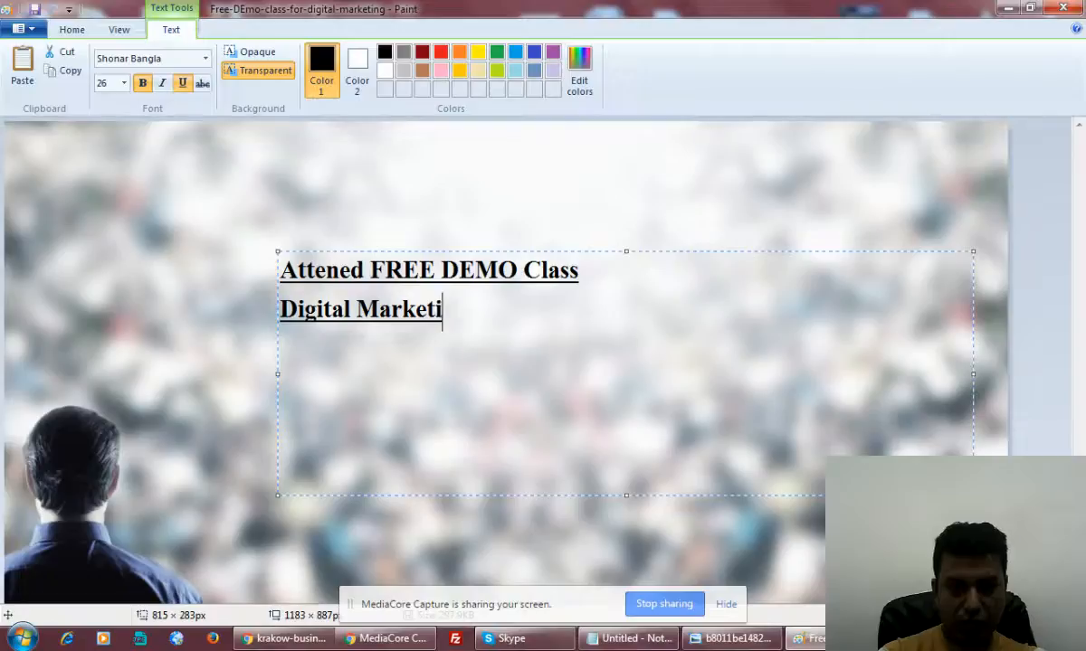
type("ng - Mak")
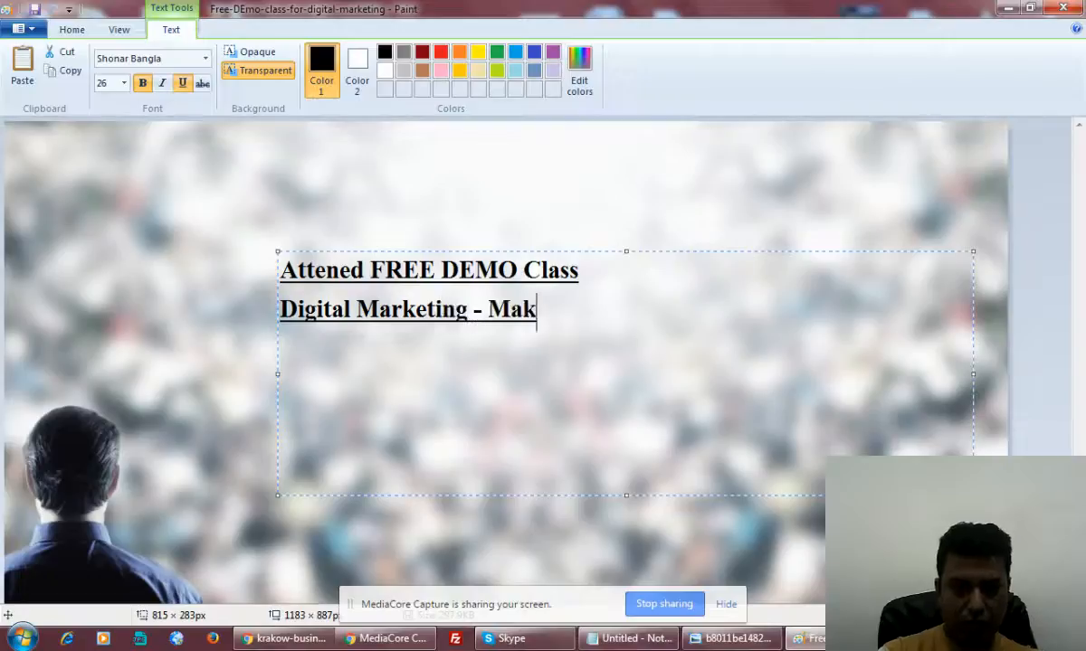
type("e Money ONLINE")
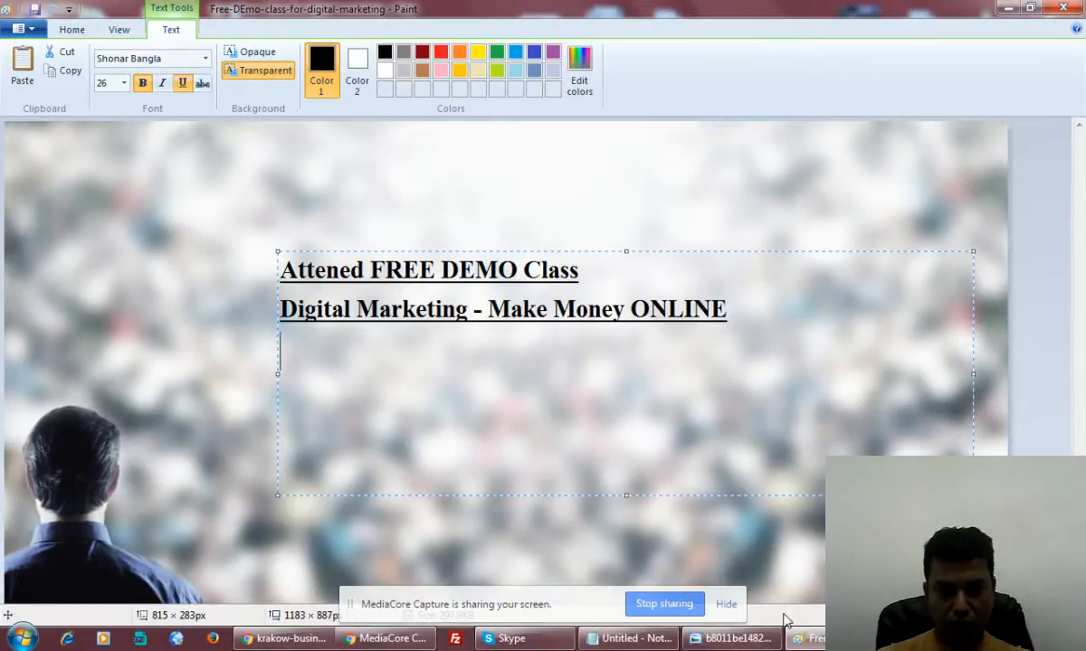
Following the reference image's wording, move "DEMO Class" from the first line to a third line and extend it with "in KOLKATA"
left_click(705, 647)
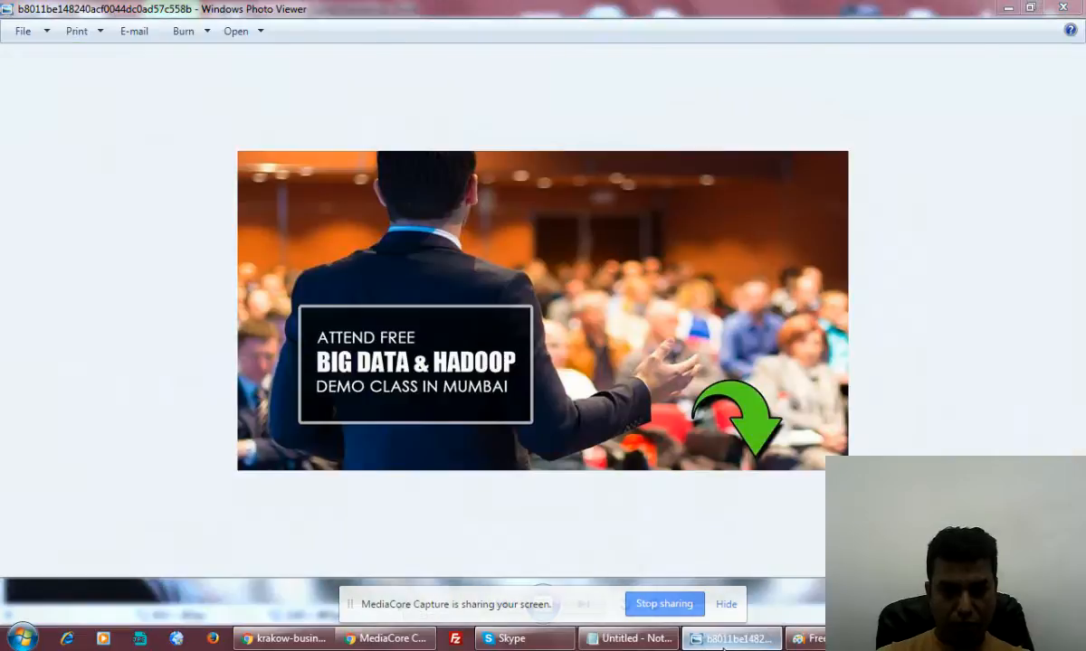
left_click(722, 649)
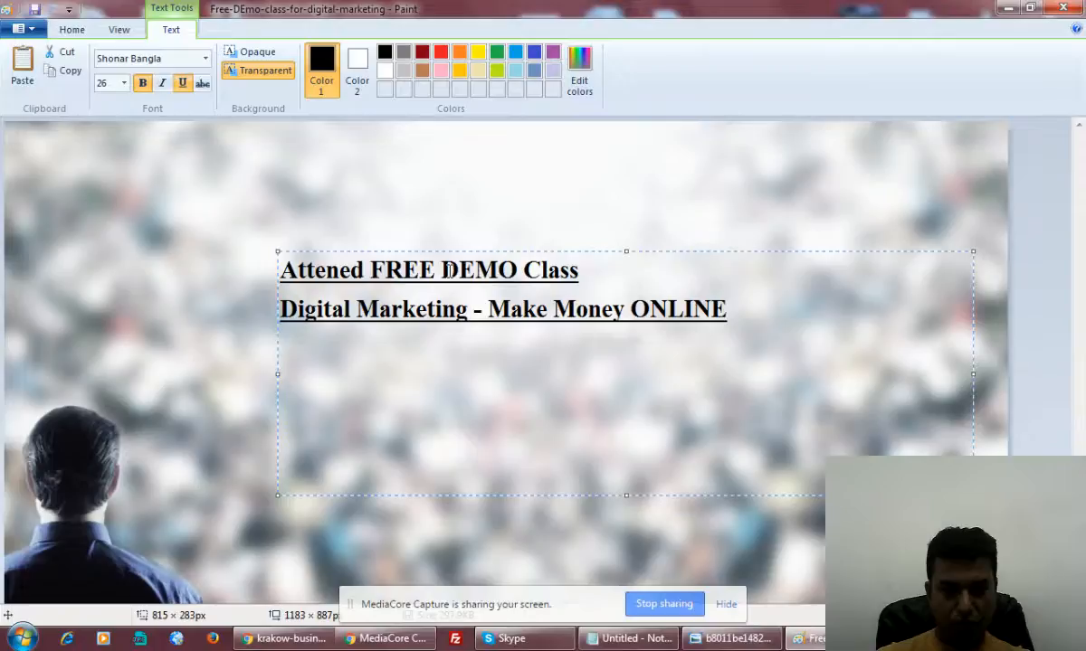
left_click(715, 643)
left_click(714, 644)
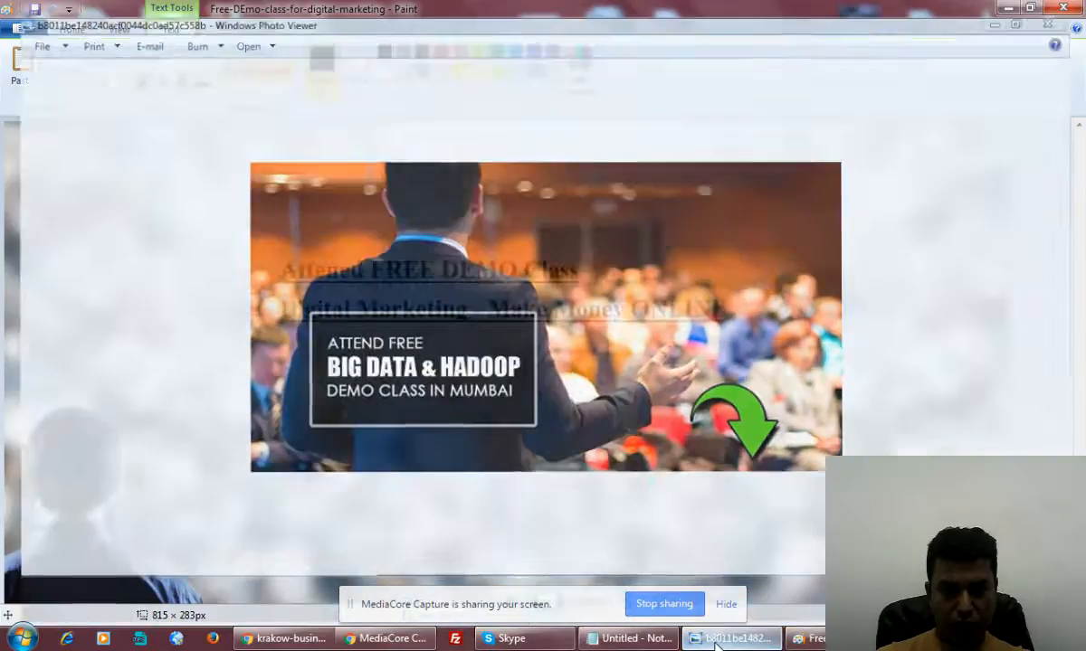
left_click(715, 643)
left_click(715, 643)
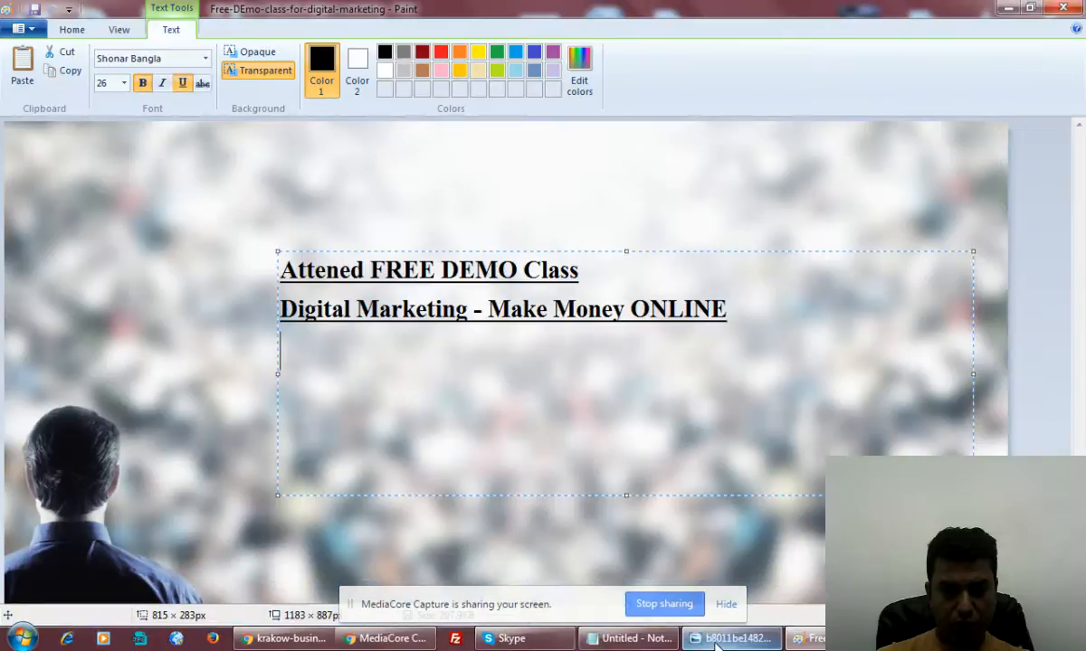
left_click_drag(440, 269, 581, 270)
key("ctrl+c")
right_click(540, 275)
left_click(578, 331)
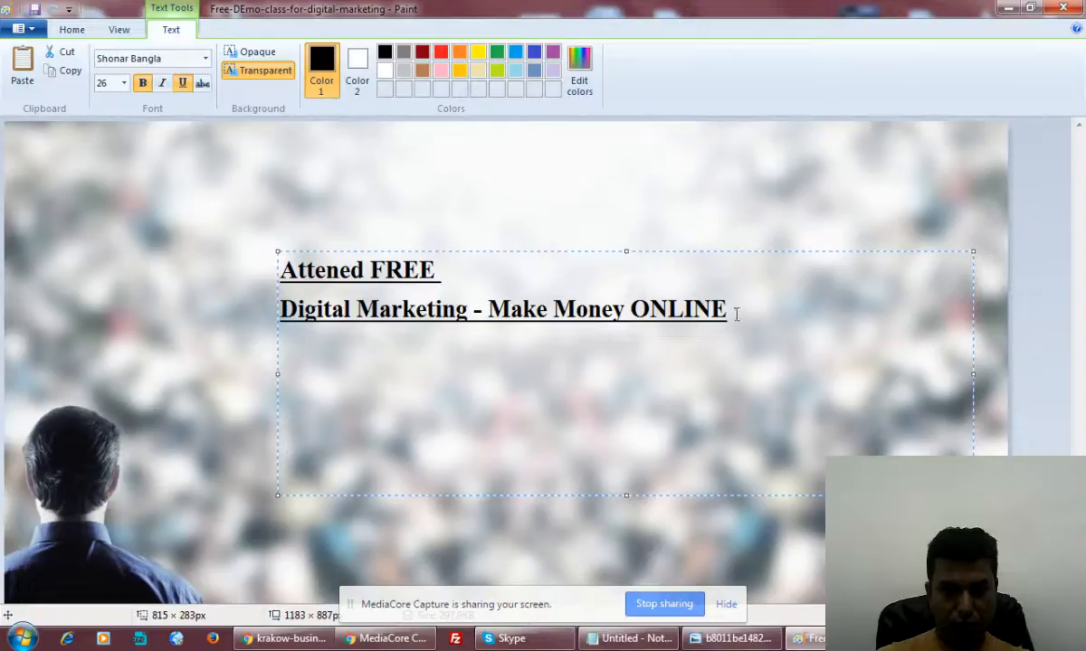
key("Return")
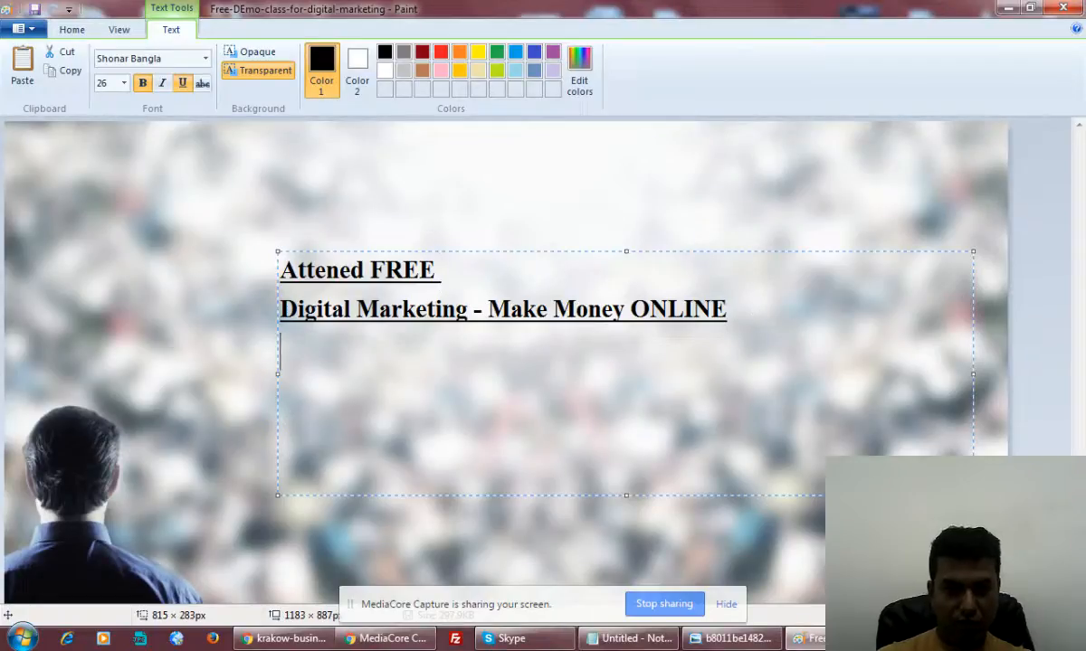
key("ctrl+v")
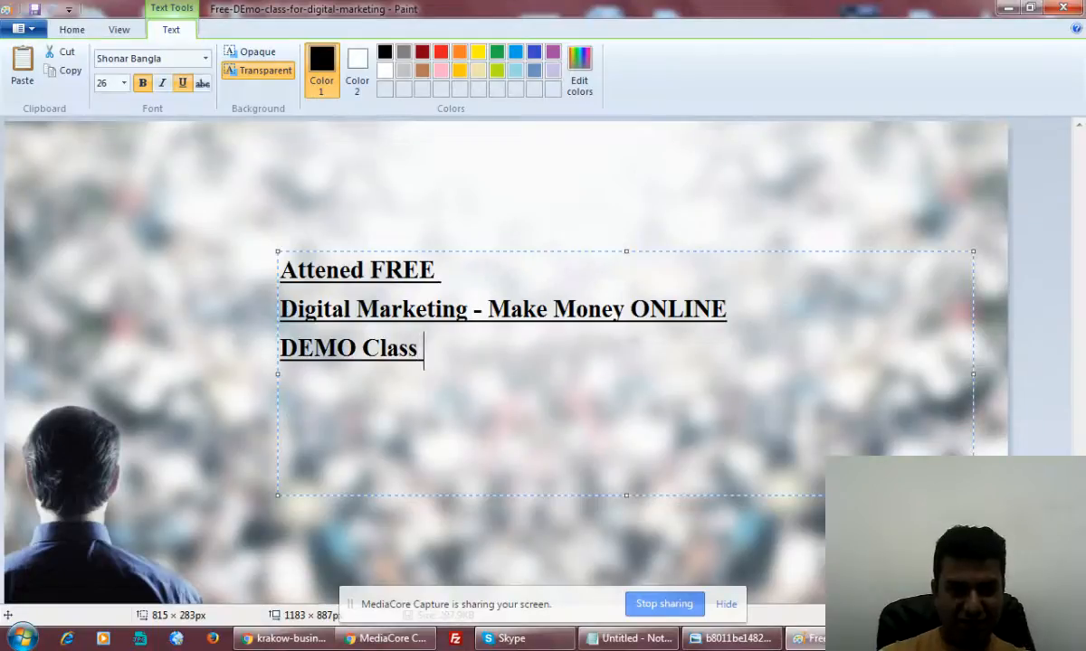
type("in KOLKATA")
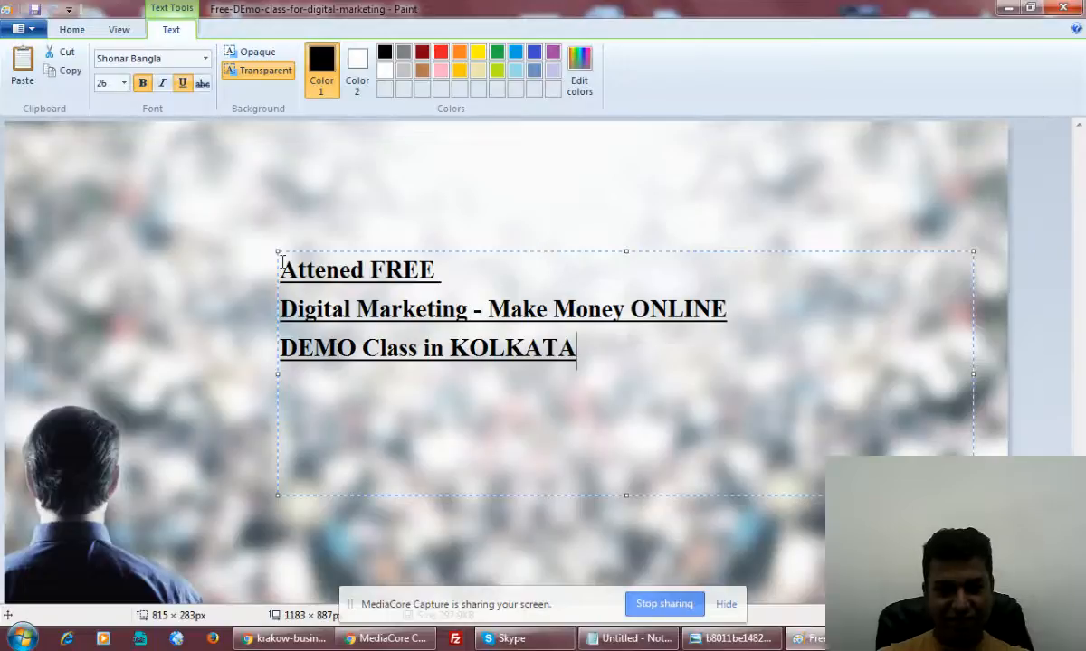
Set all three text lines to font size 48 and enlarge the text box to about 972 × 413 px
left_click_drag(282, 263, 635, 333)
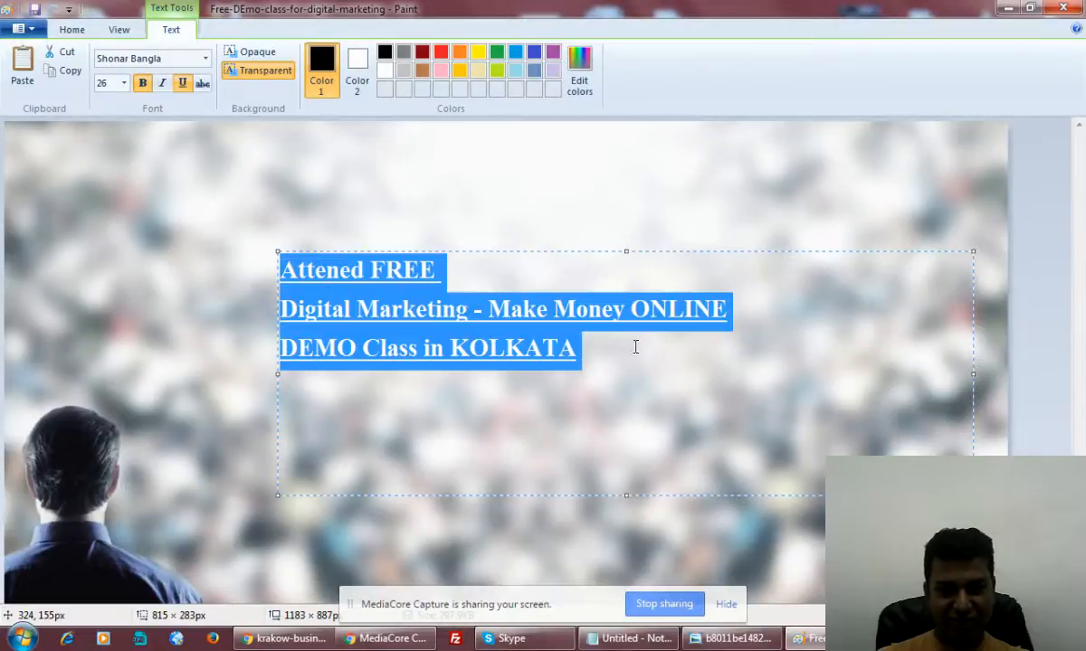
left_click(124, 83)
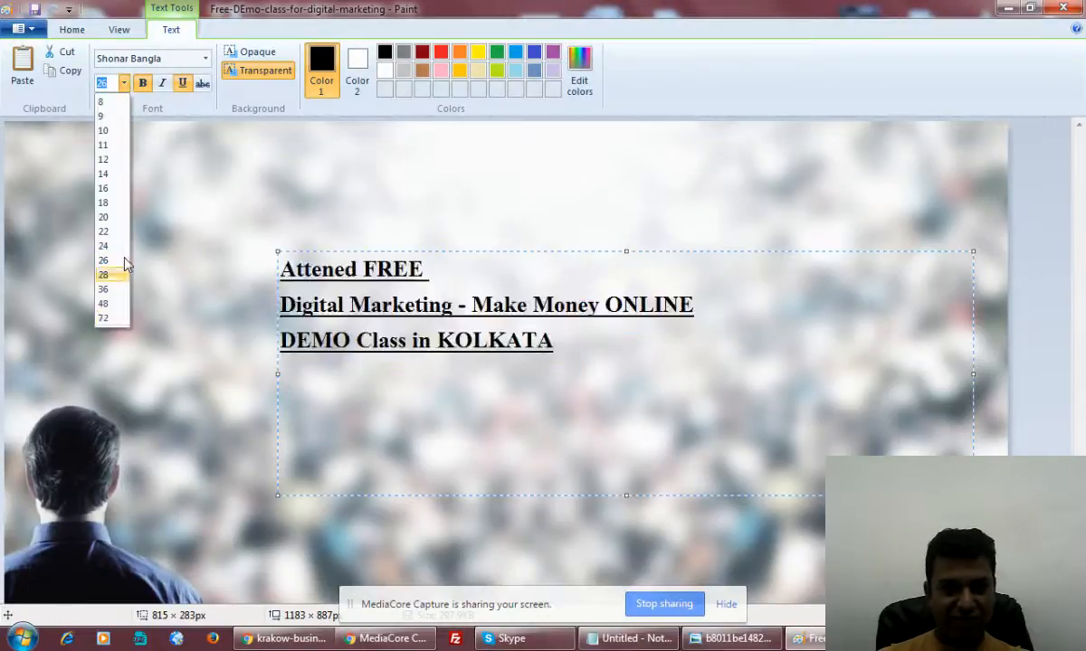
left_click(107, 306)
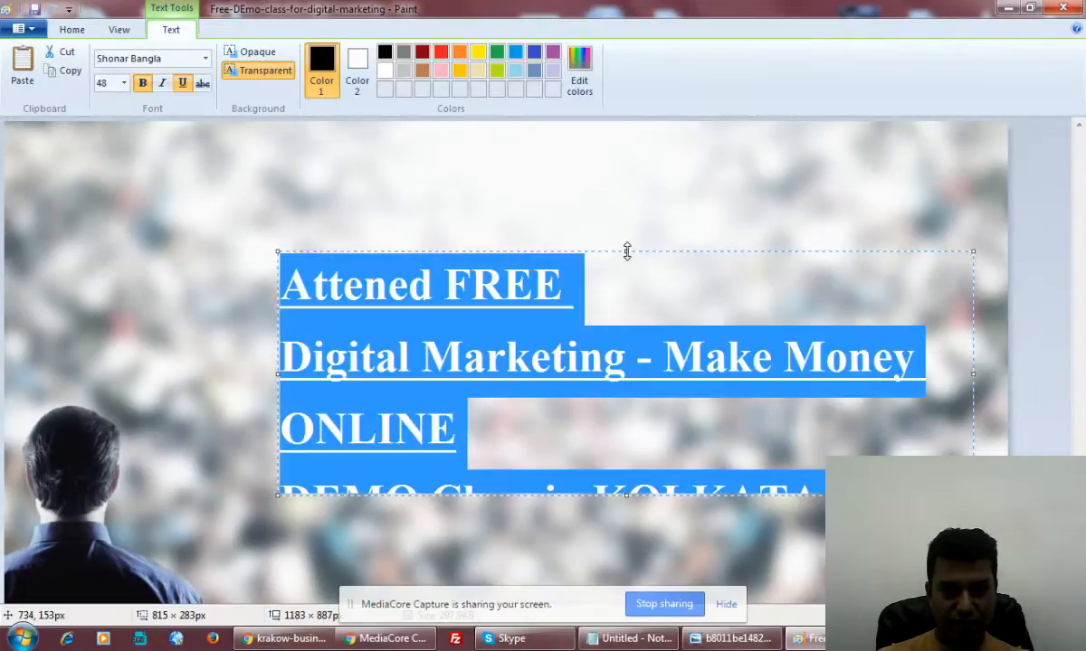
left_click_drag(627, 251, 618, 150)
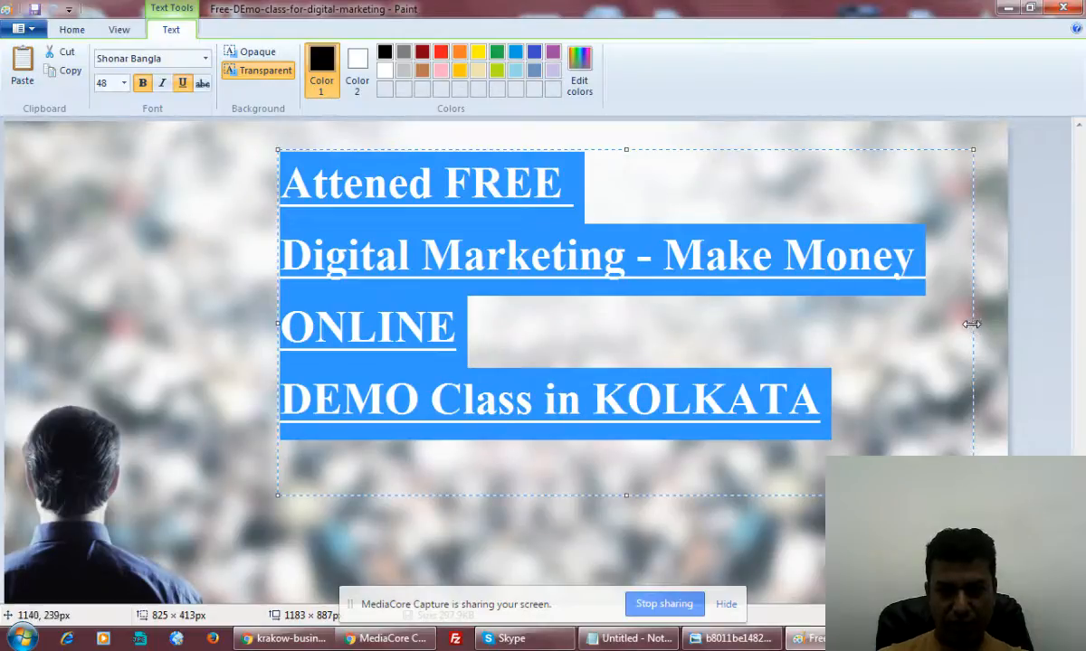
left_click_drag(976, 325, 988, 324)
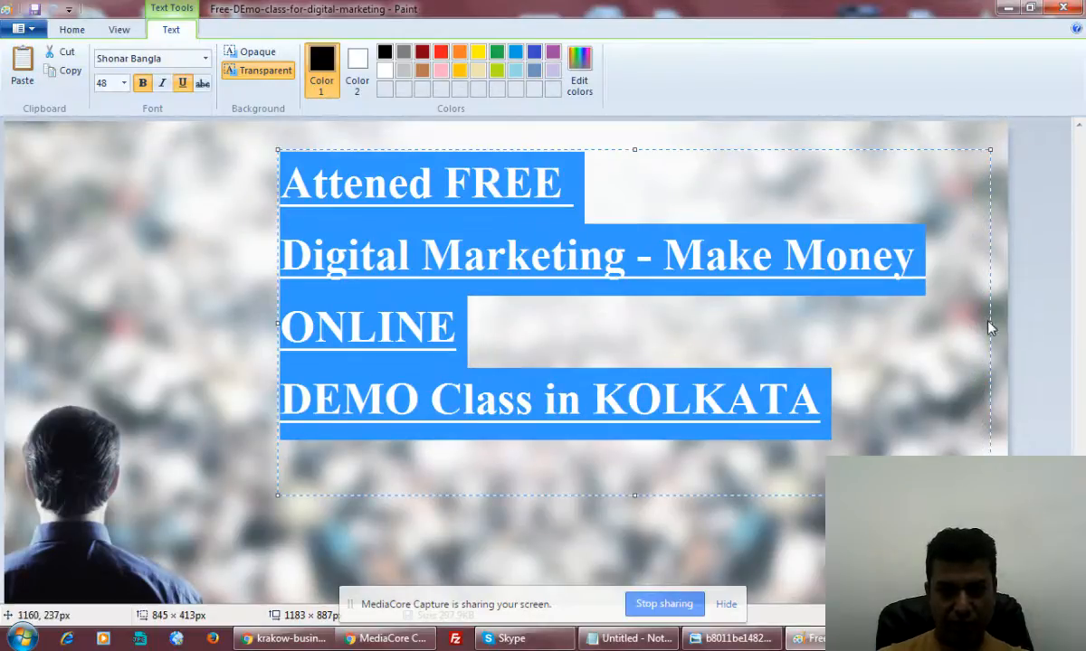
left_click_drag(272, 320, 167, 314)
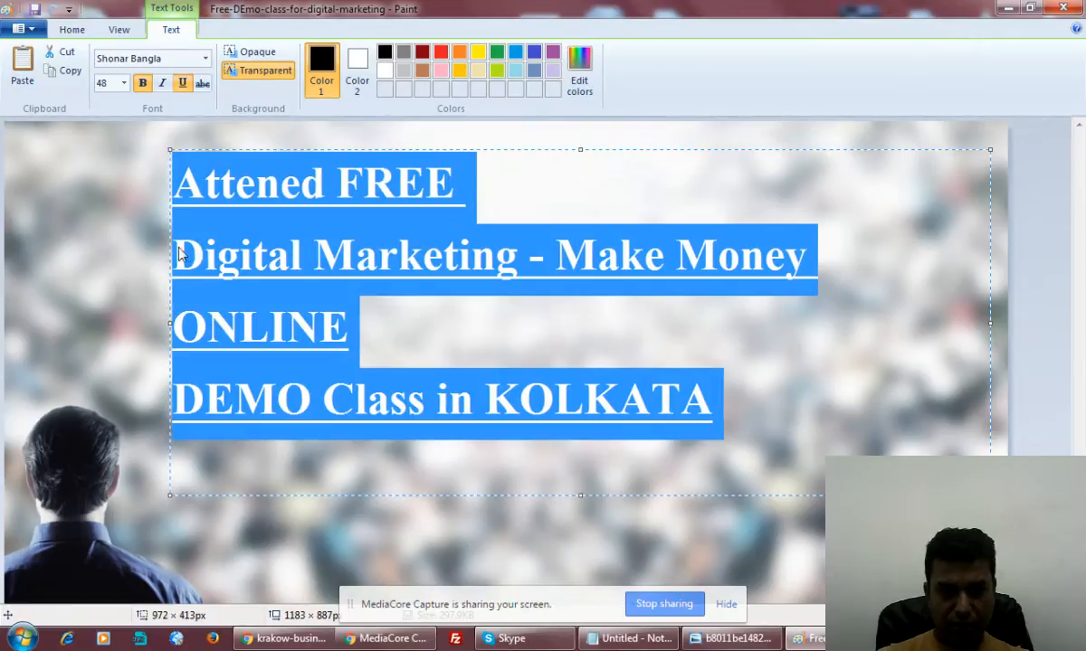
Set the font size of the "Digital Marketing - Make Money ONLINE" line to 40
left_click_drag(179, 255, 364, 324)
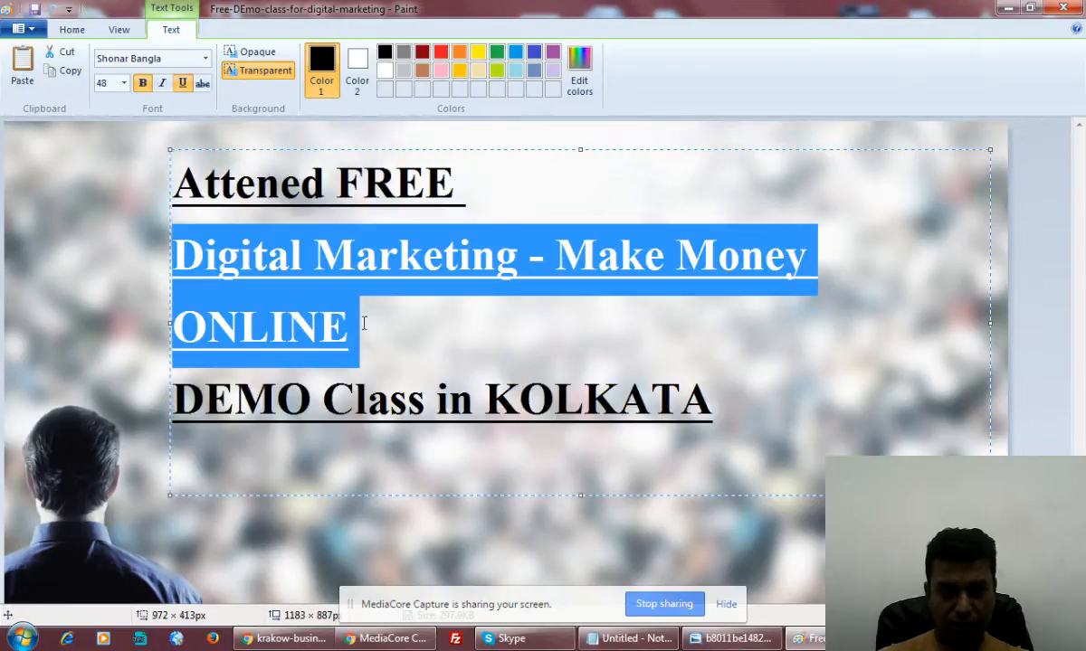
left_click(123, 83)
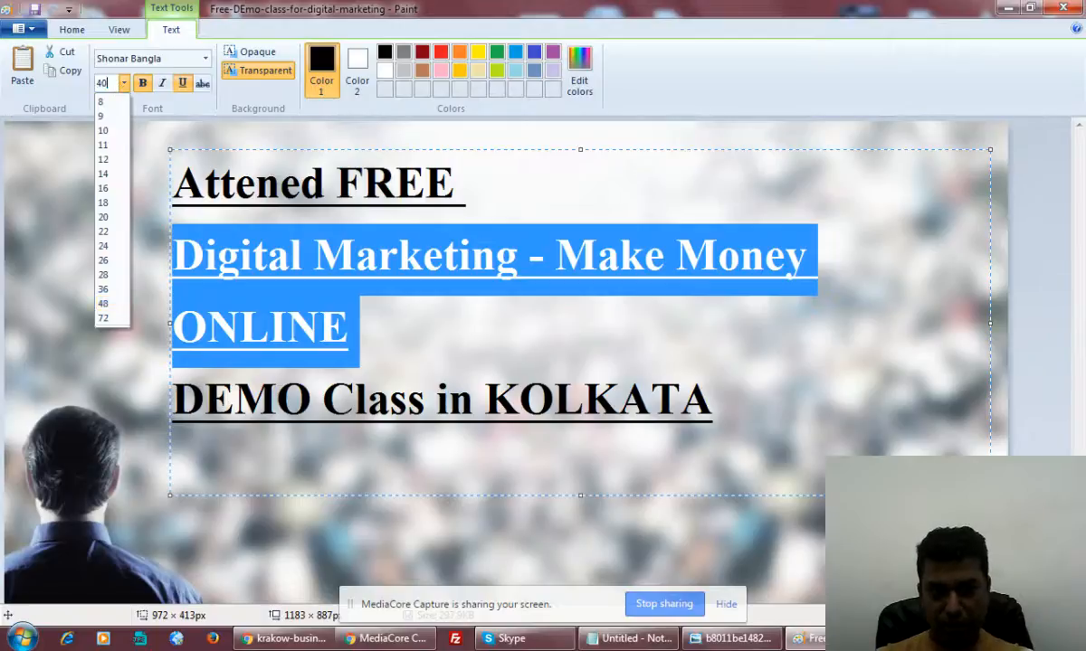
type("40")
key("Return")
left_click(328, 357)
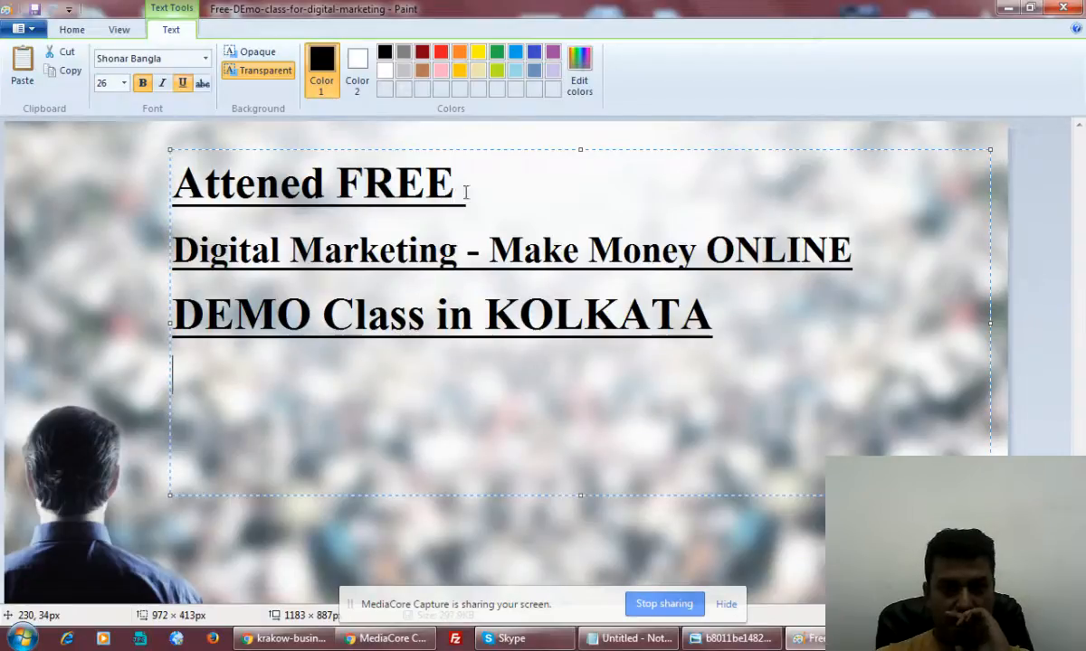
Set the font size of the word "FREE" in the first text line to 72
left_click_drag(464, 186, 334, 186)
left_click(123, 84)
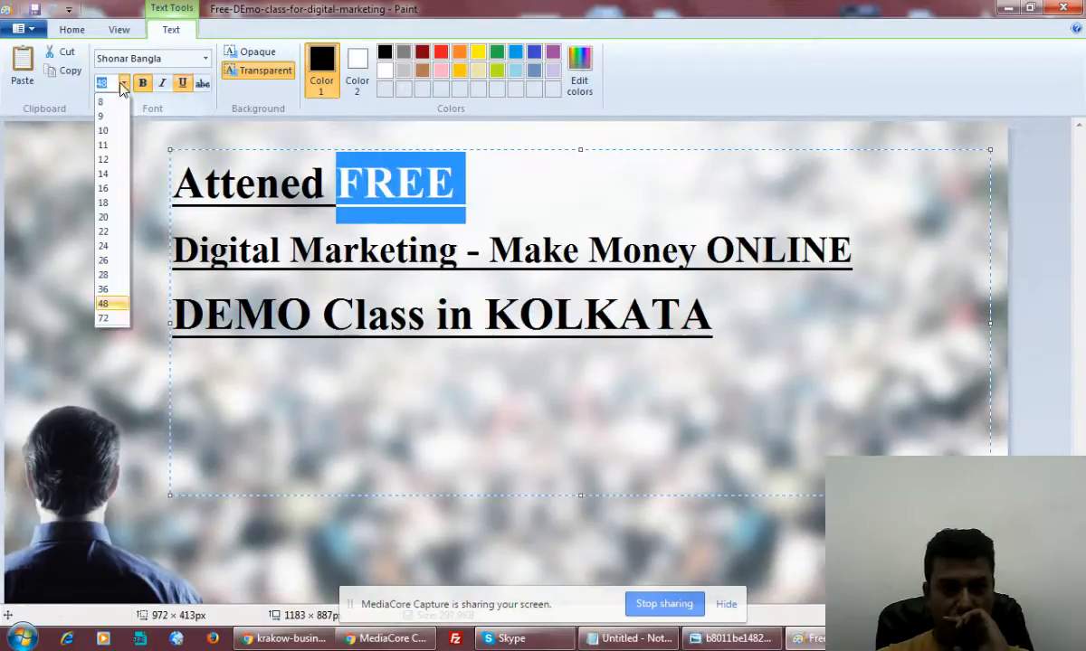
left_click(109, 308)
left_click(669, 250)
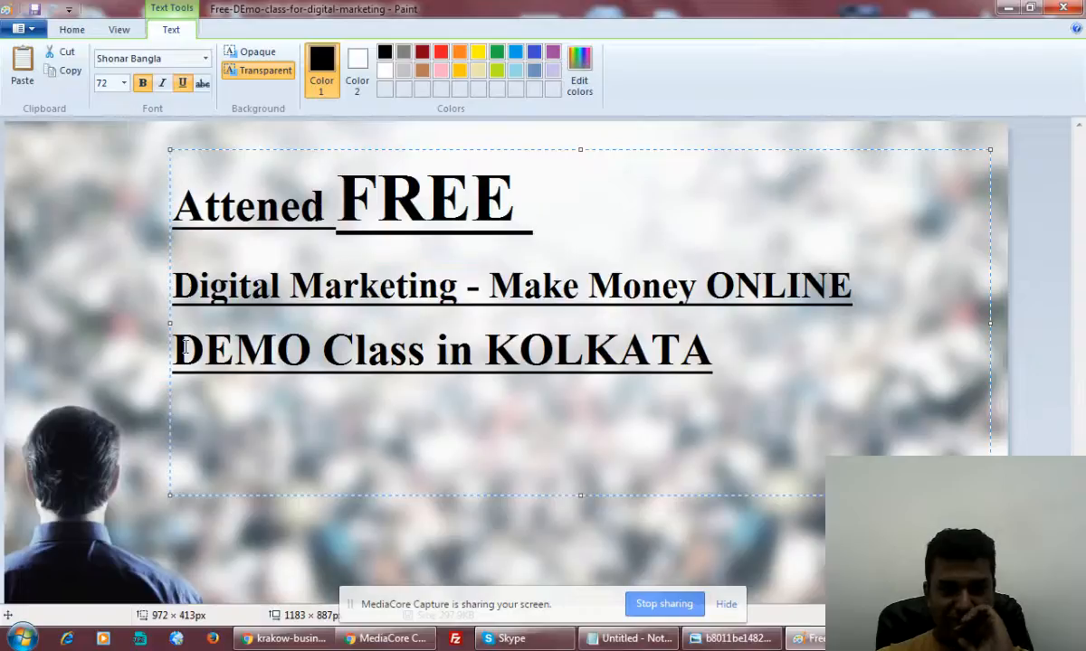
Set the font size of "DEMO Class" and "KOLKATA" in the third text line to 72
left_click_drag(176, 348, 421, 356)
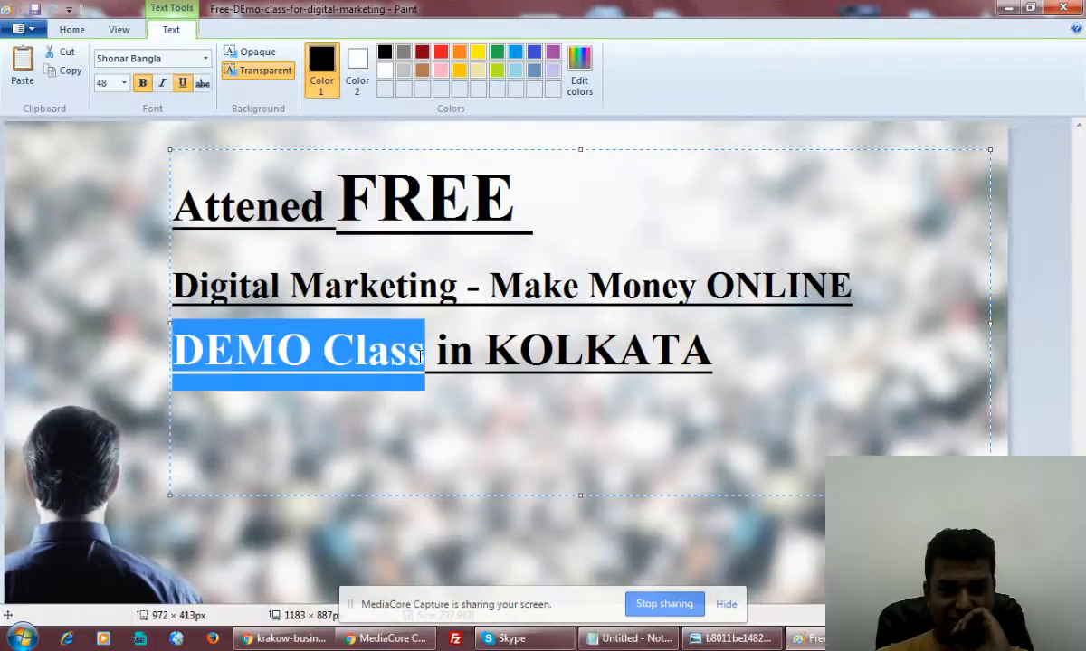
left_click(124, 82)
left_click(103, 317)
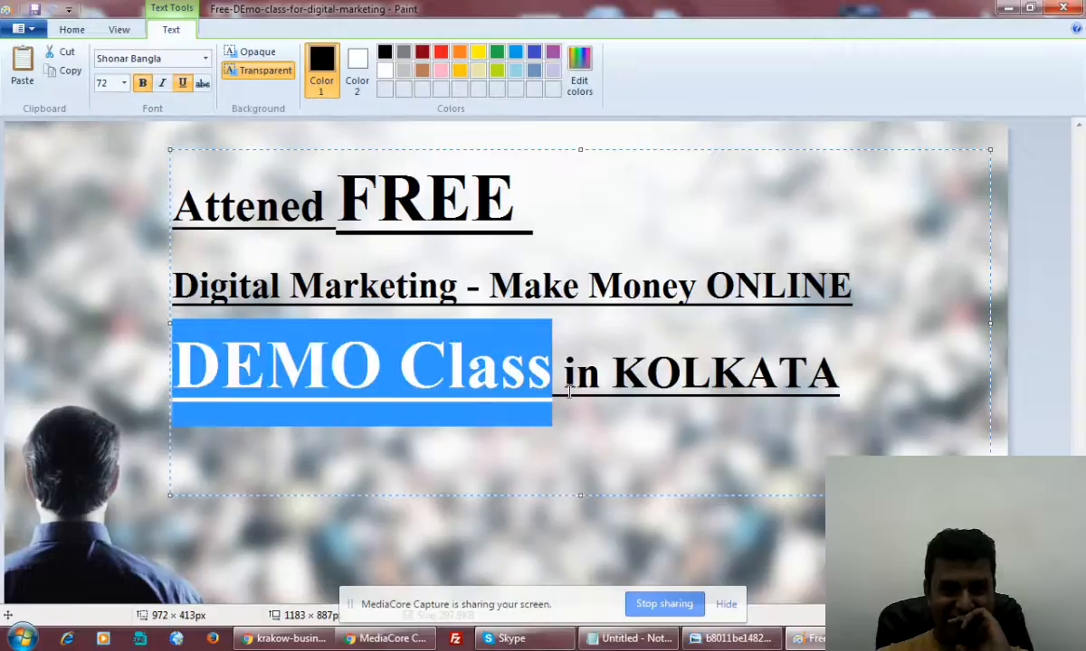
left_click(628, 378)
double_click(619, 370)
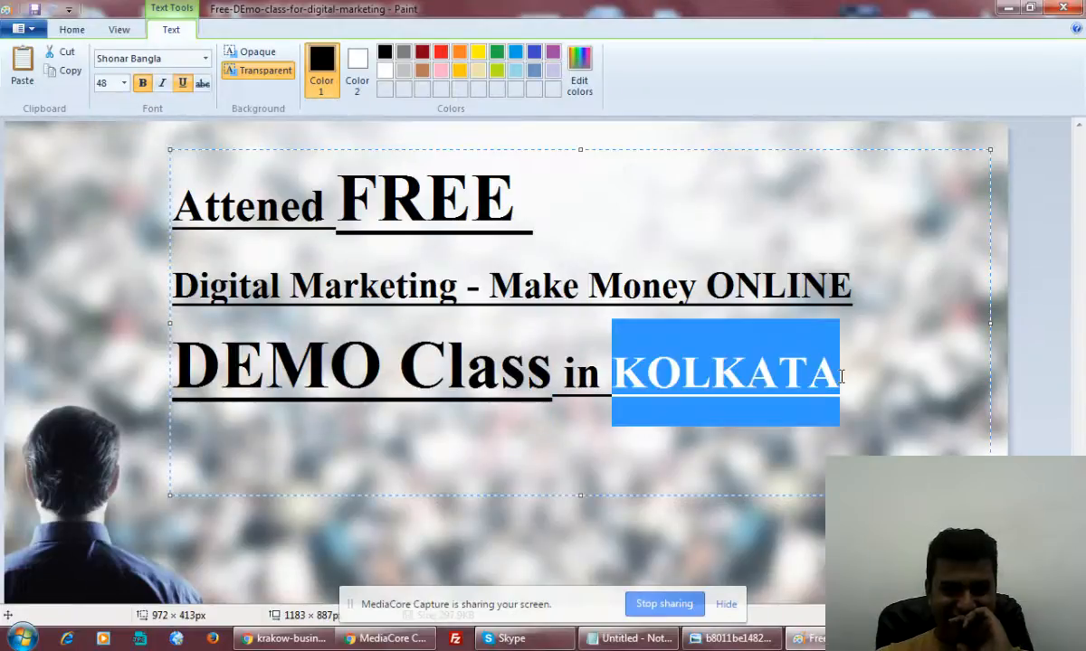
left_click(124, 83)
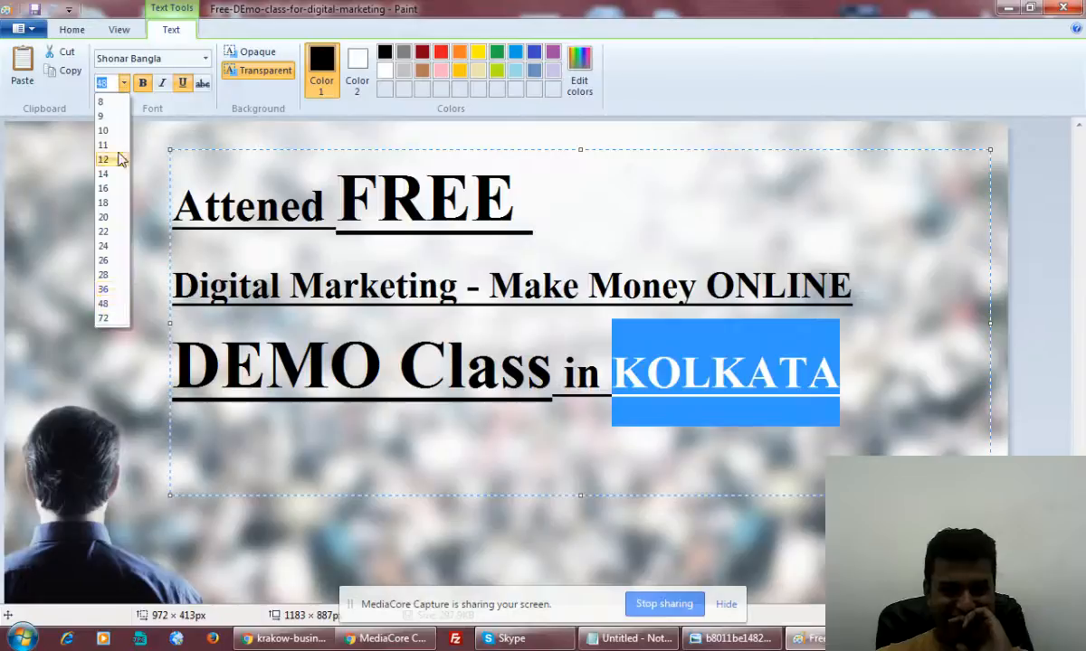
left_click(103, 318)
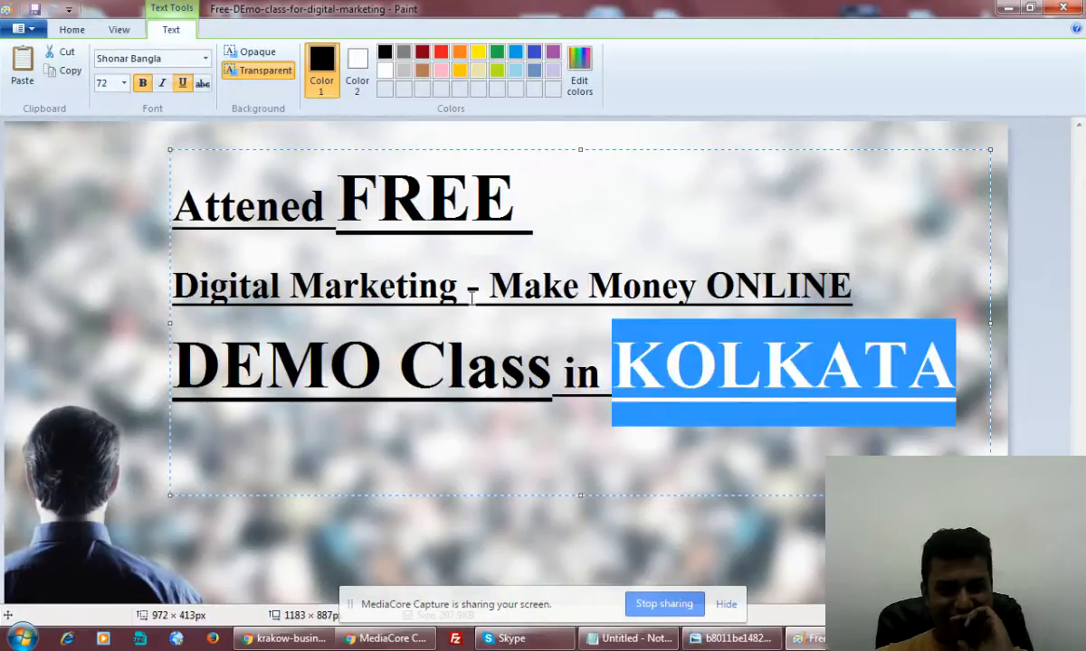
left_click(764, 382)
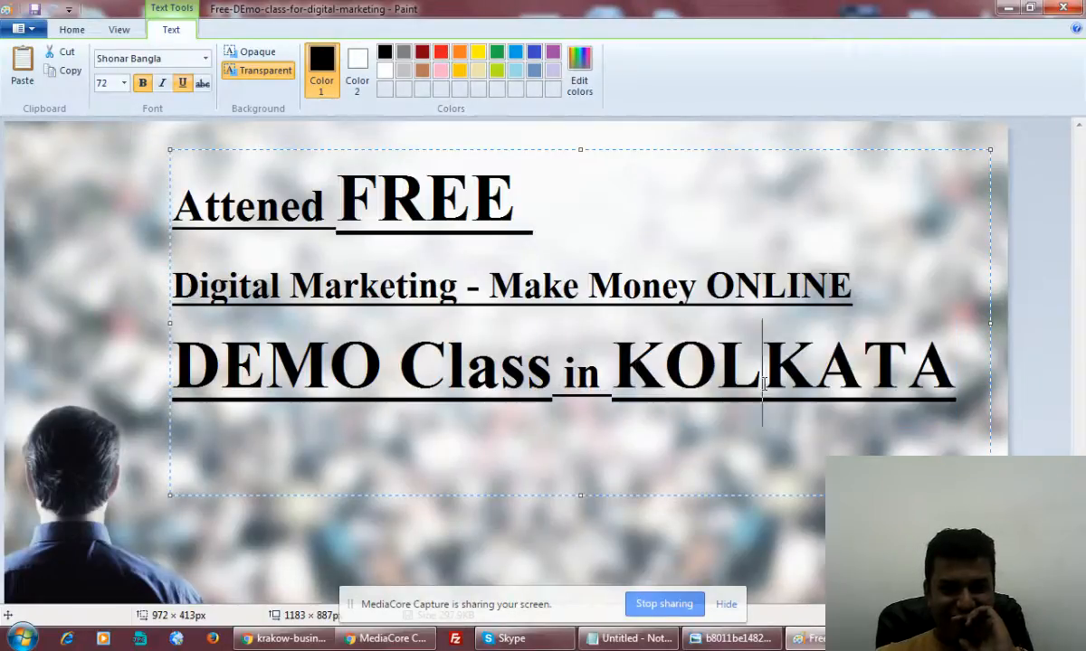
Colour the word "KOLKATA" red and the words "DEMO Class" green
left_click_drag(614, 371, 941, 378)
left_click(442, 53)
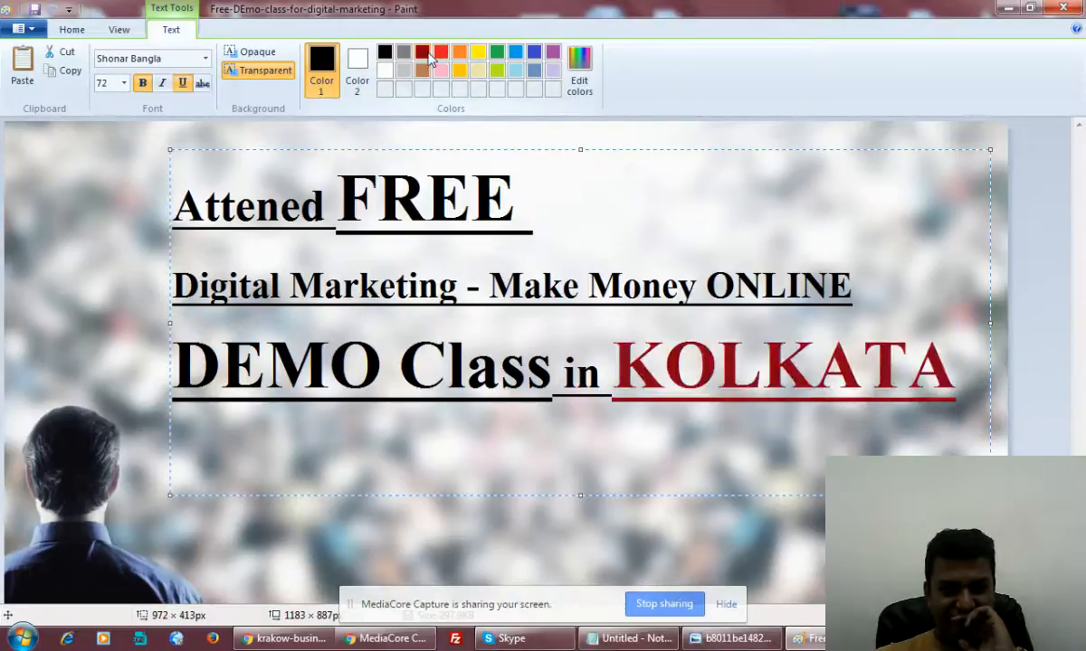
left_click(374, 367)
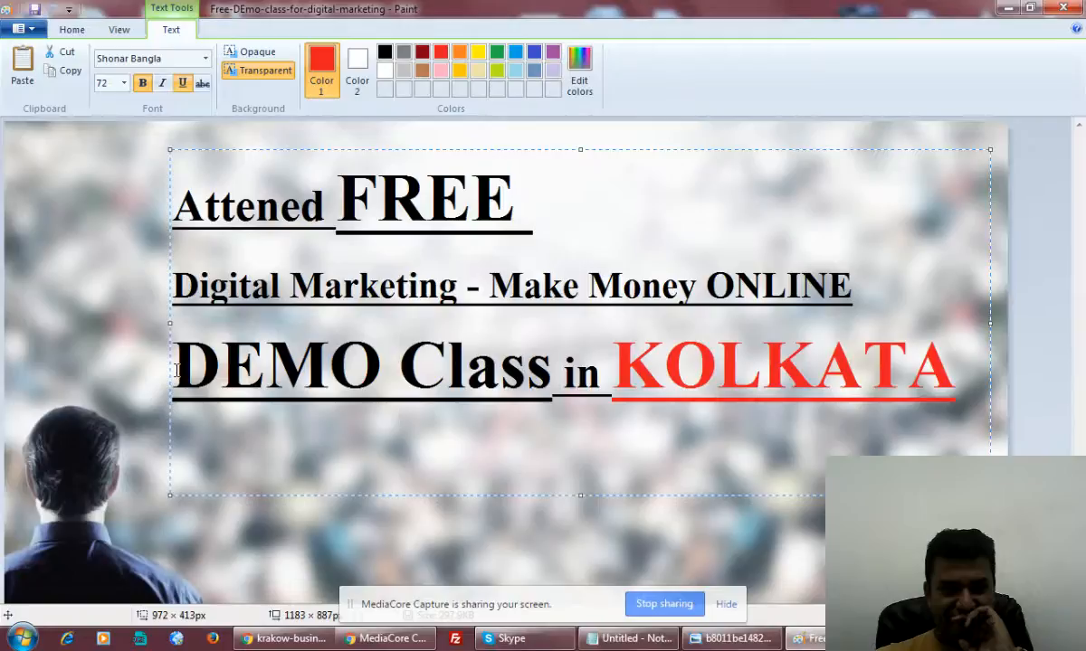
left_click_drag(172, 367, 545, 384)
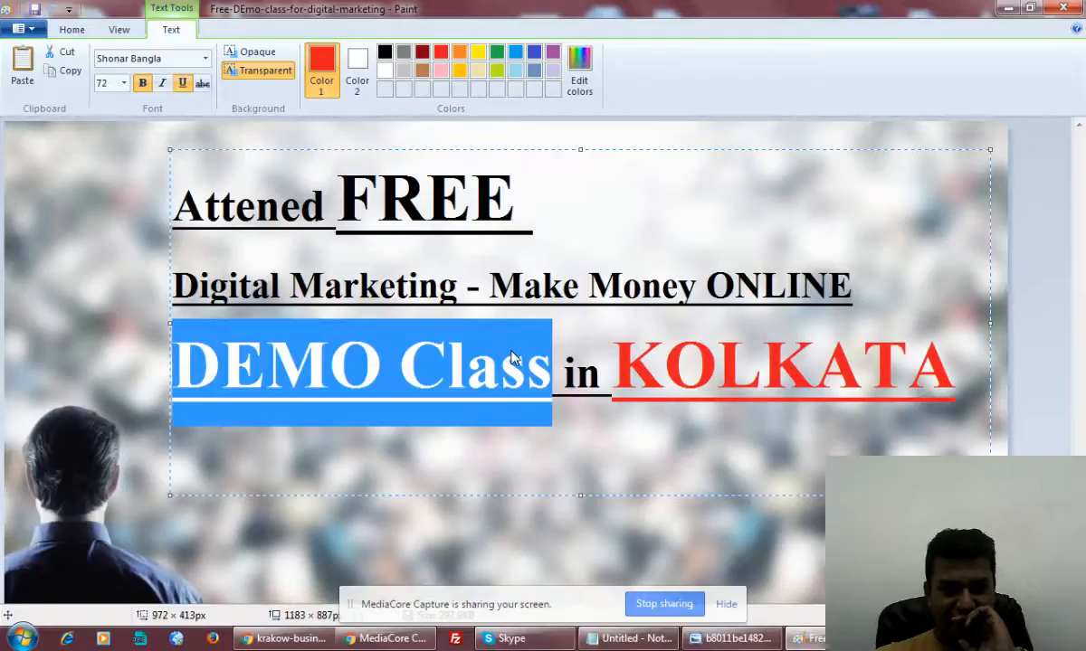
left_click(497, 58)
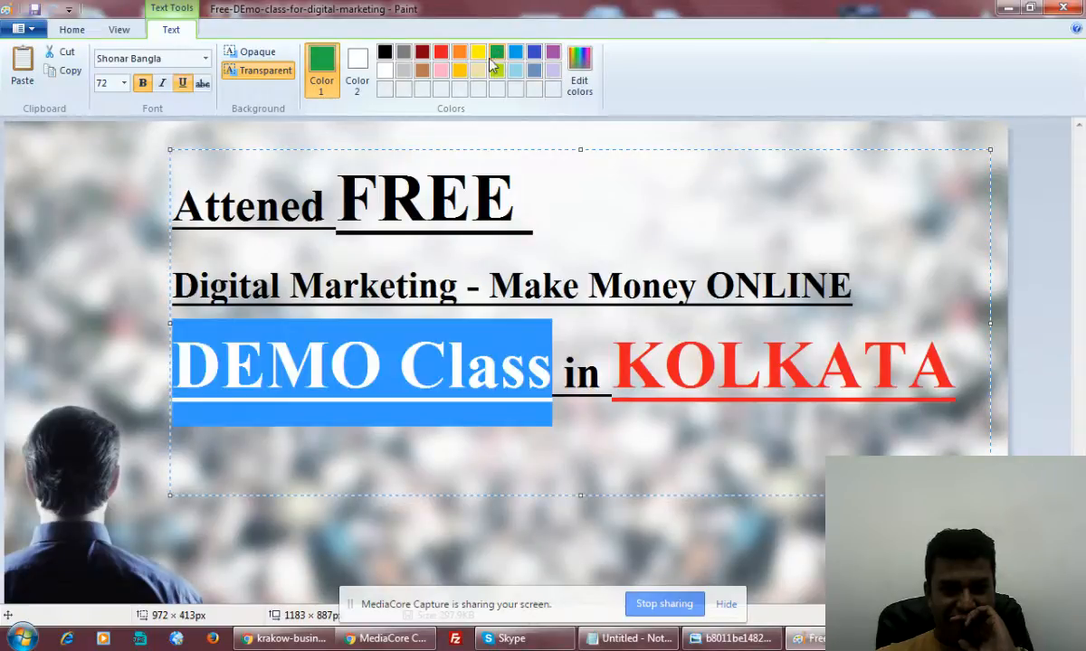
left_click(378, 279)
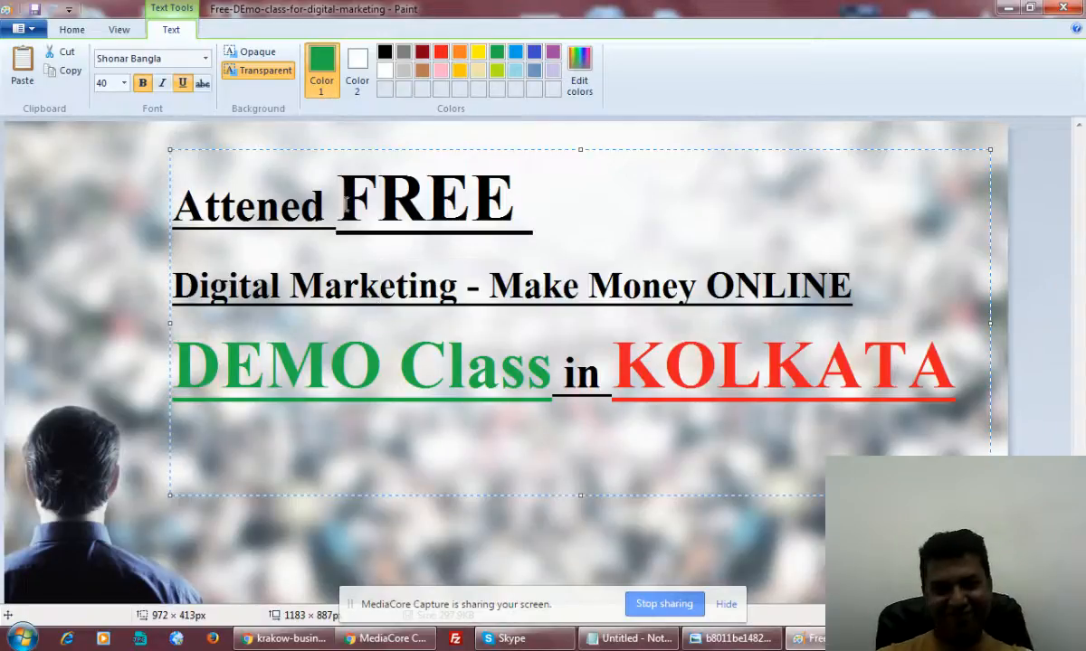
Try several palette colours on the word "FREE", settle on orange, and delete the underlined space after it
left_click_drag(328, 211, 502, 199)
left_click(460, 56)
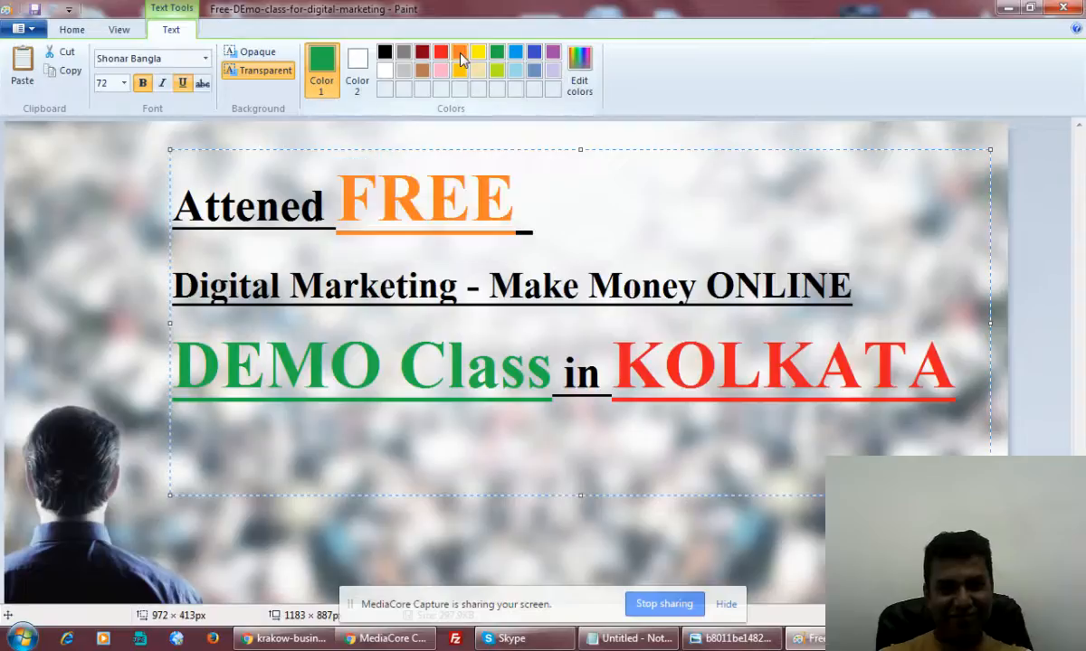
left_click(441, 54)
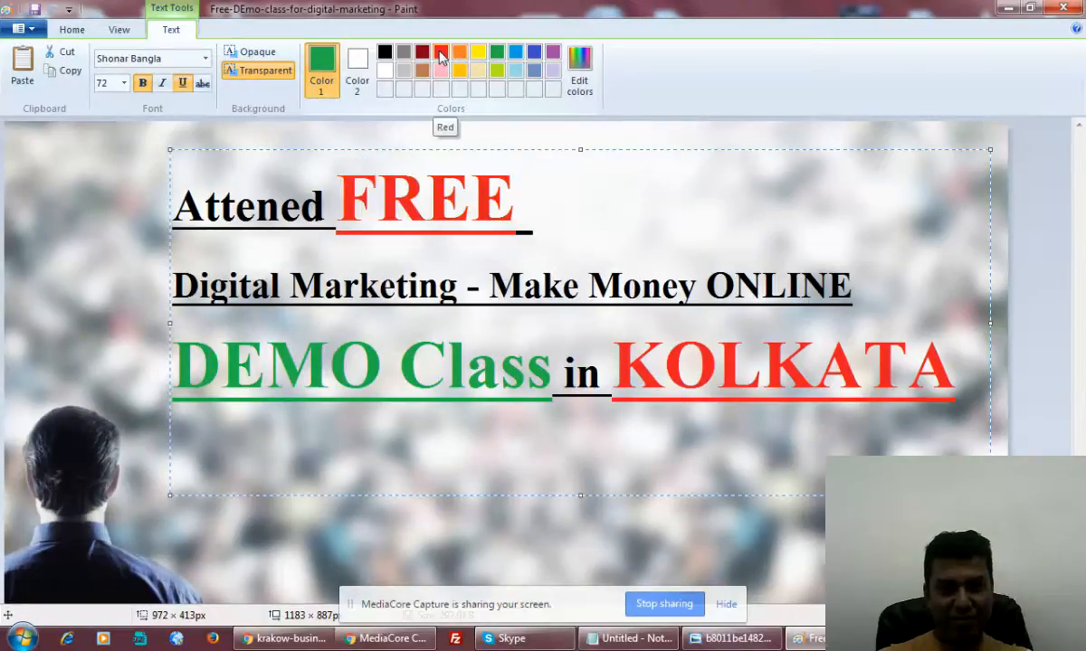
left_click(422, 52)
left_click(440, 69)
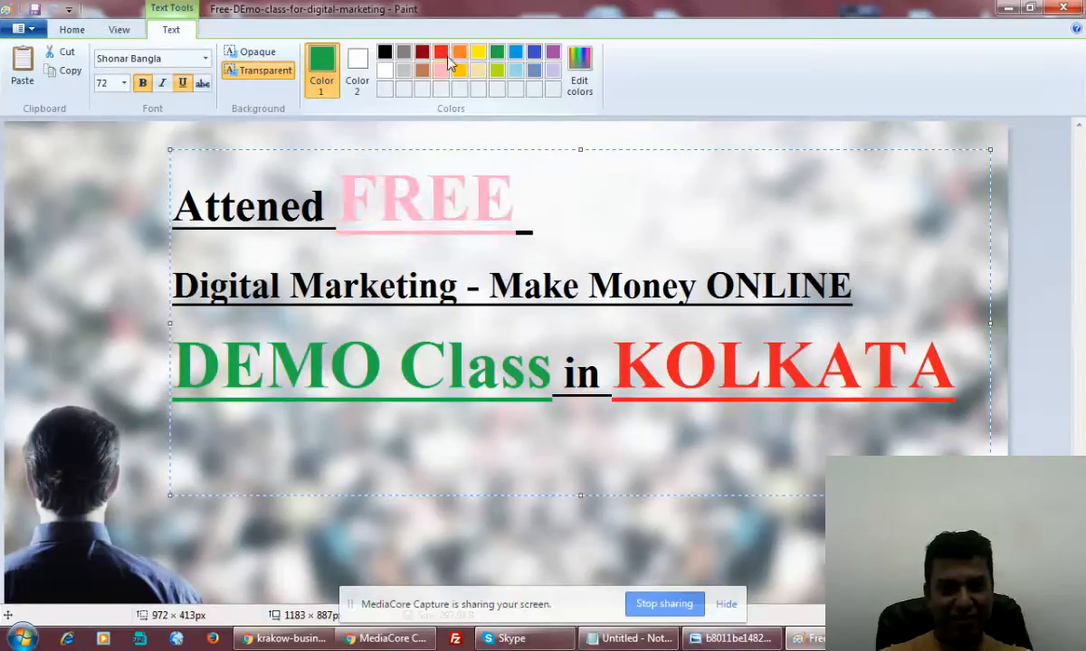
left_click(478, 52)
left_click(497, 51)
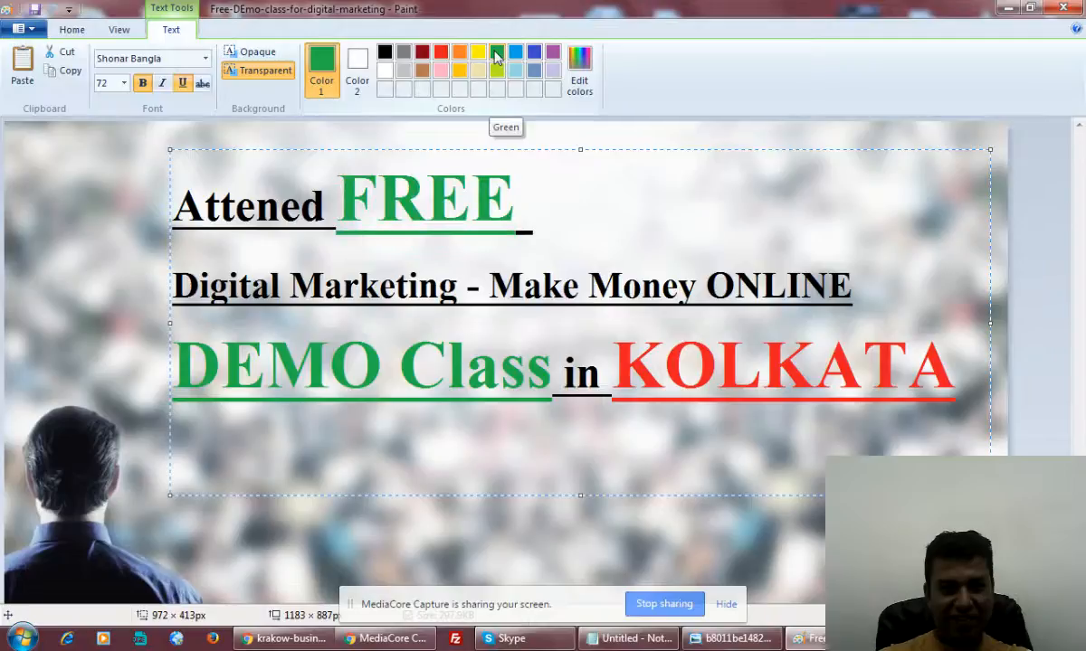
left_click(460, 54)
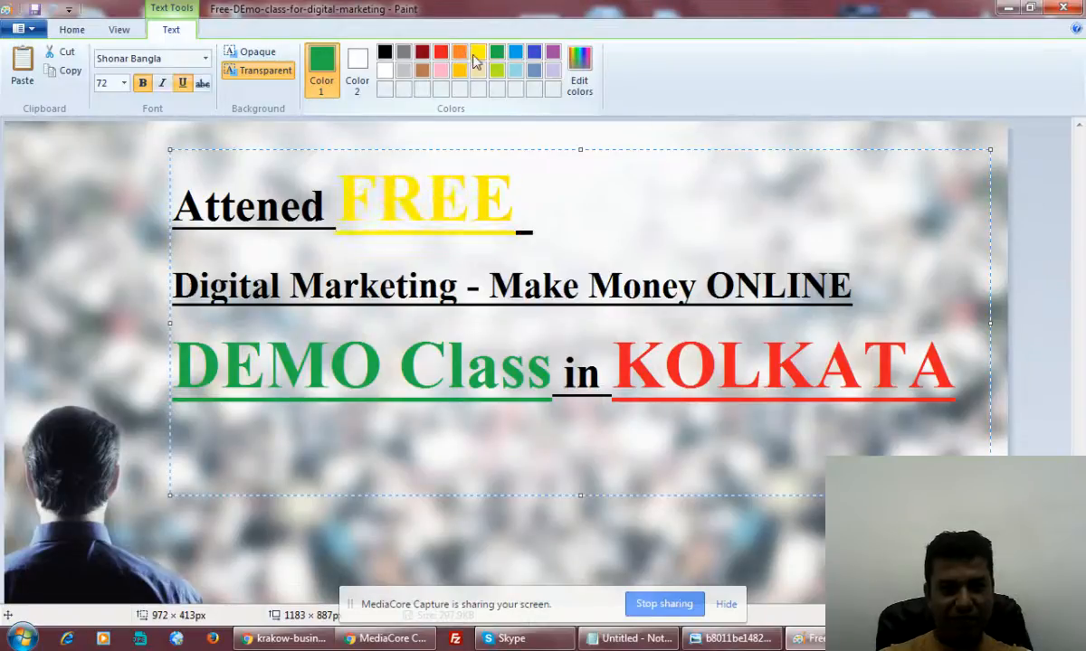
left_click(456, 56)
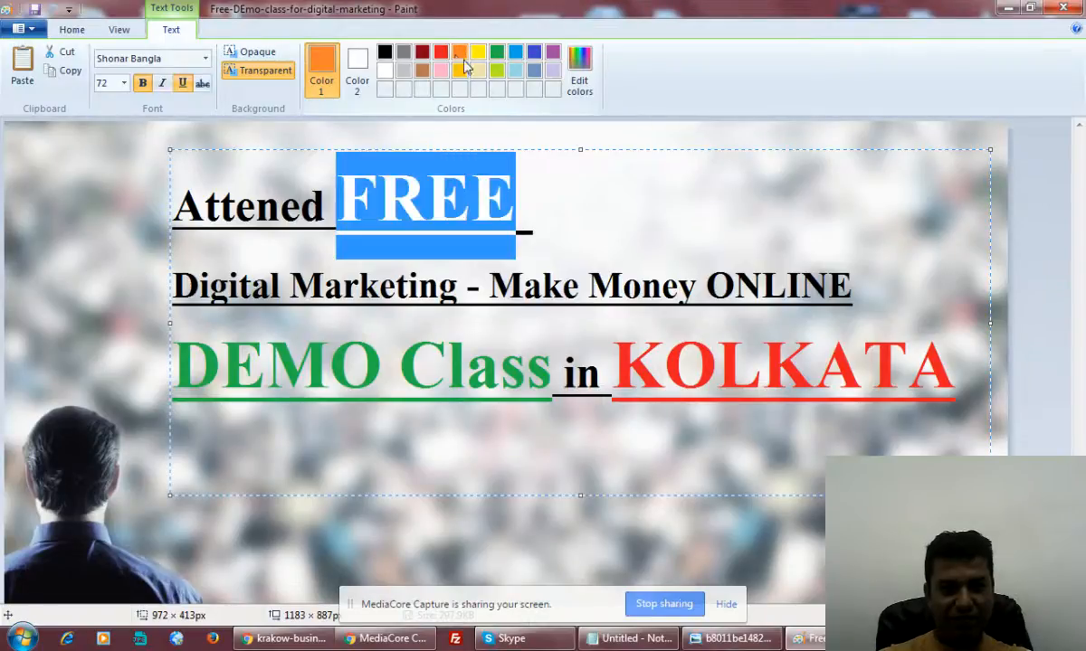
left_click(522, 231)
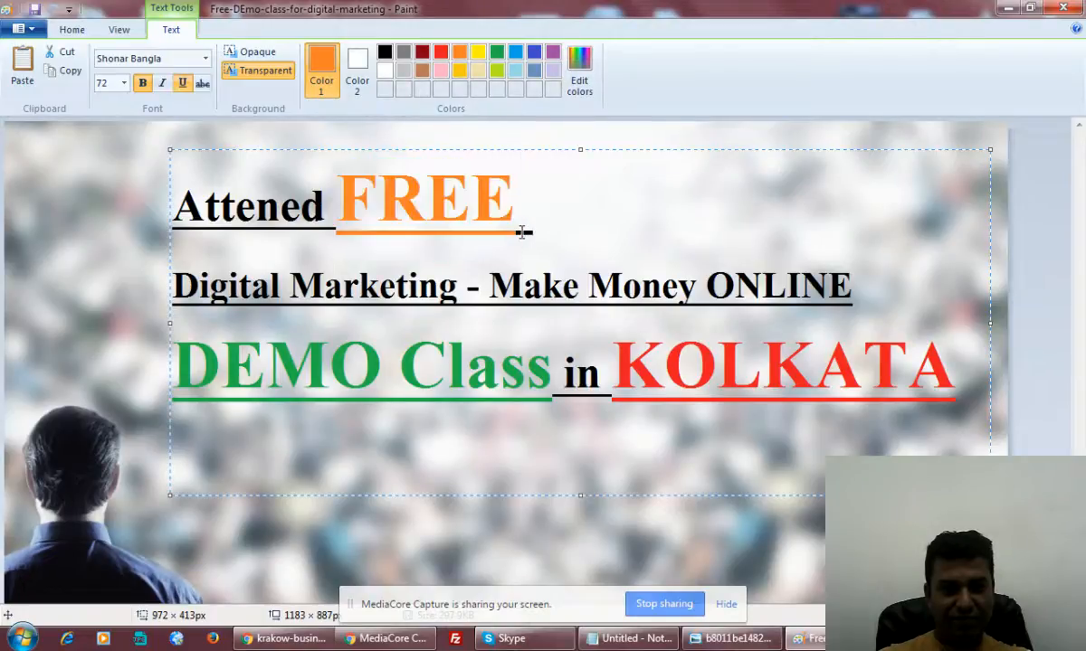
left_click_drag(526, 232, 534, 237)
key("Delete")
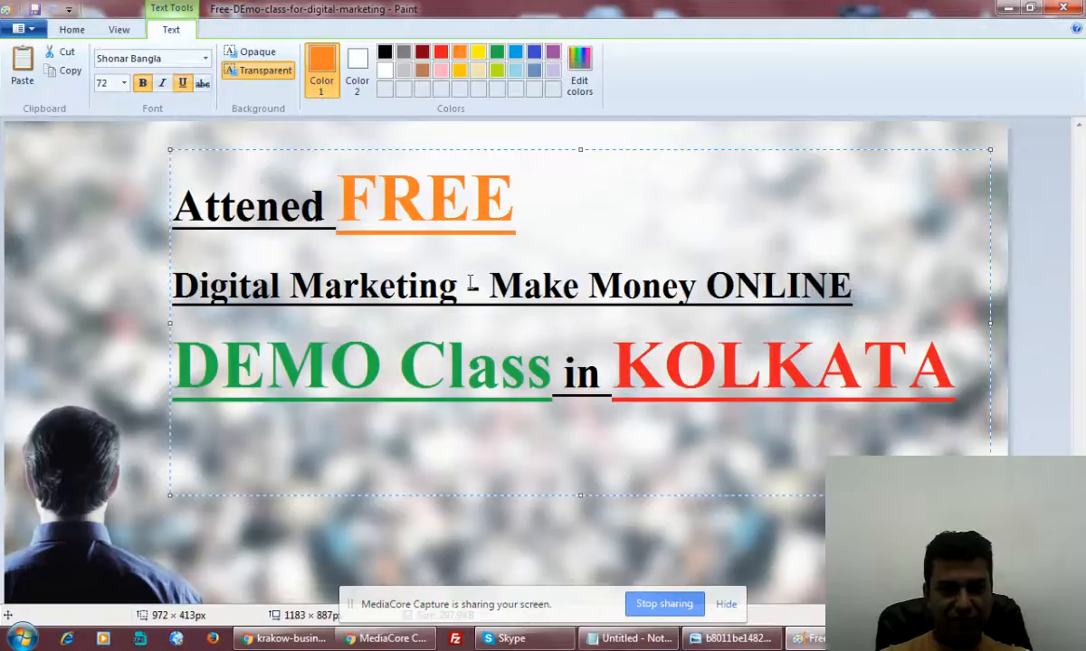
Colour the words "Make Money ONLINE" in the second text line purple
left_click_drag(501, 285, 853, 288)
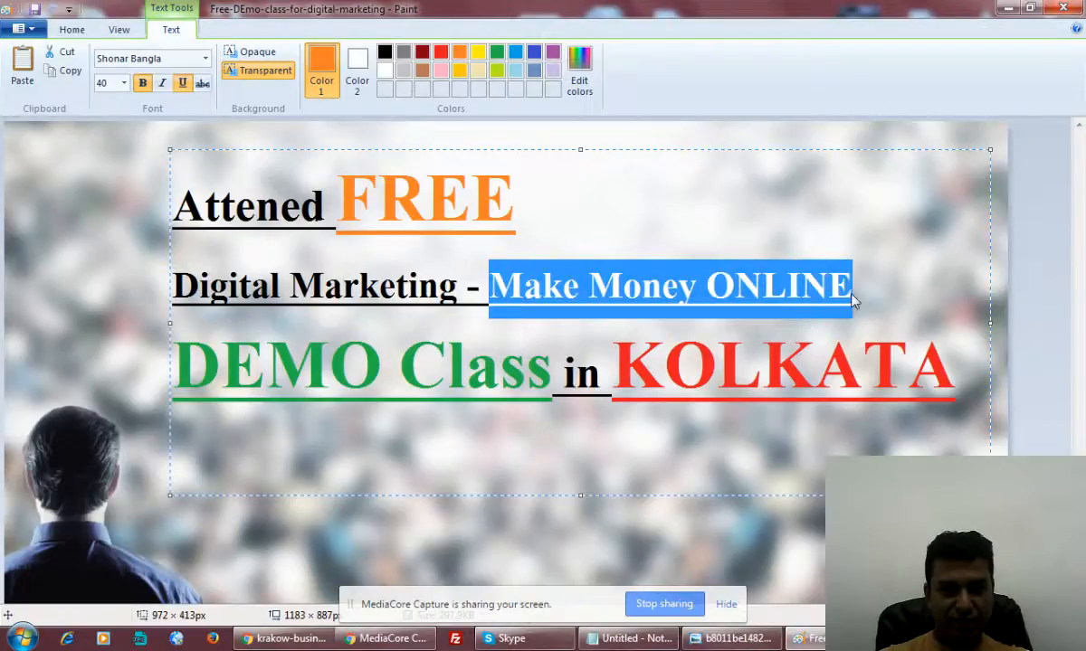
left_click(385, 70)
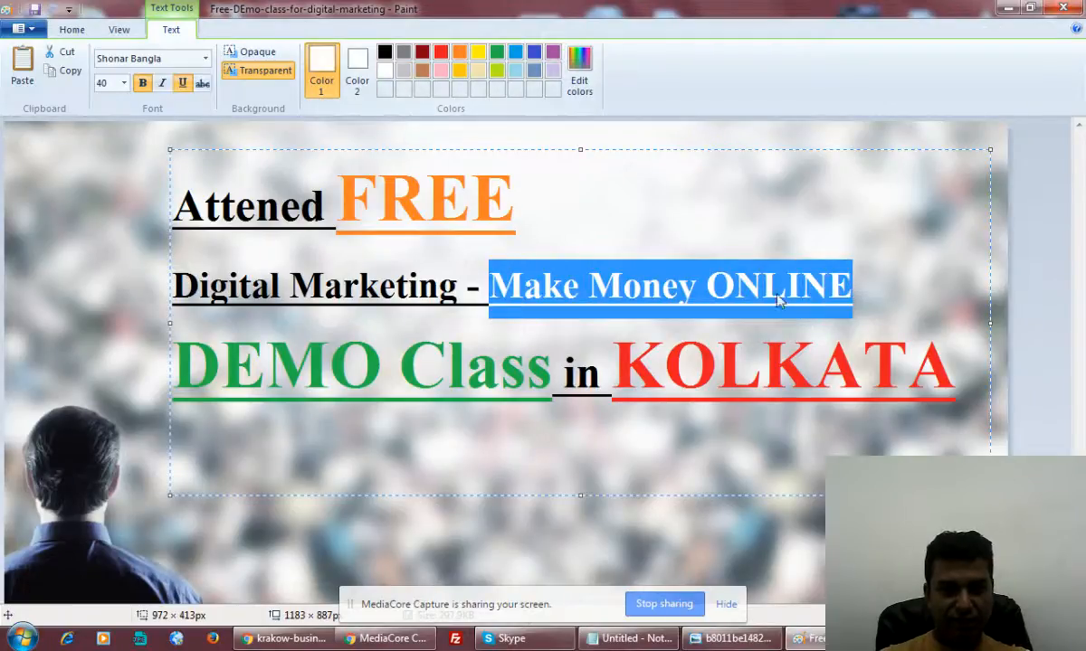
left_click(692, 307)
left_click_drag(497, 284, 855, 288)
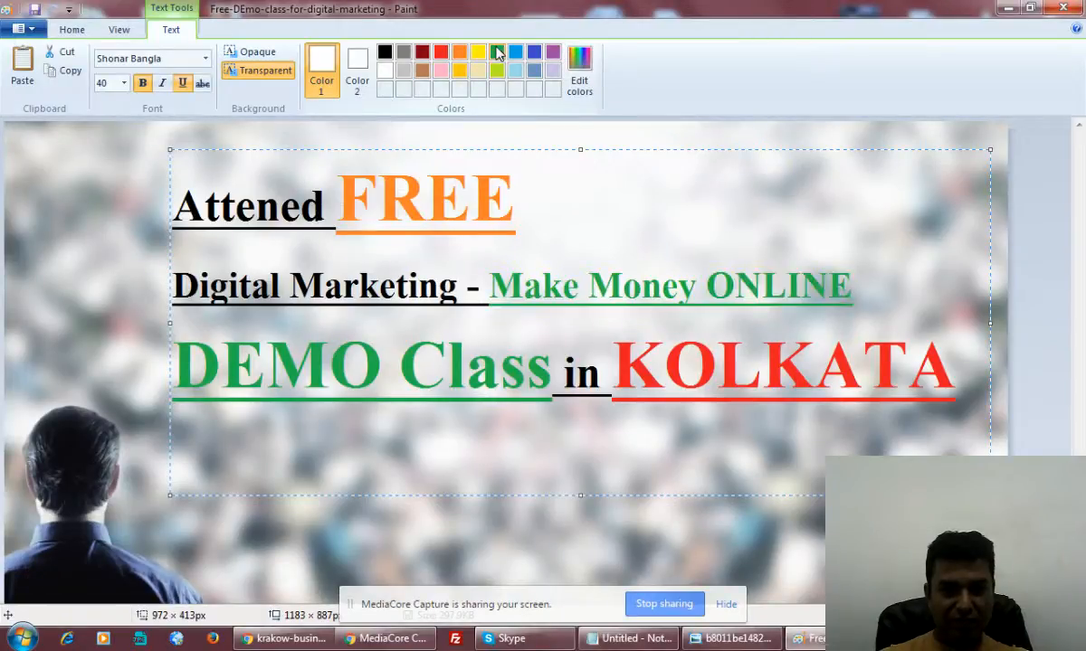
left_click(552, 52)
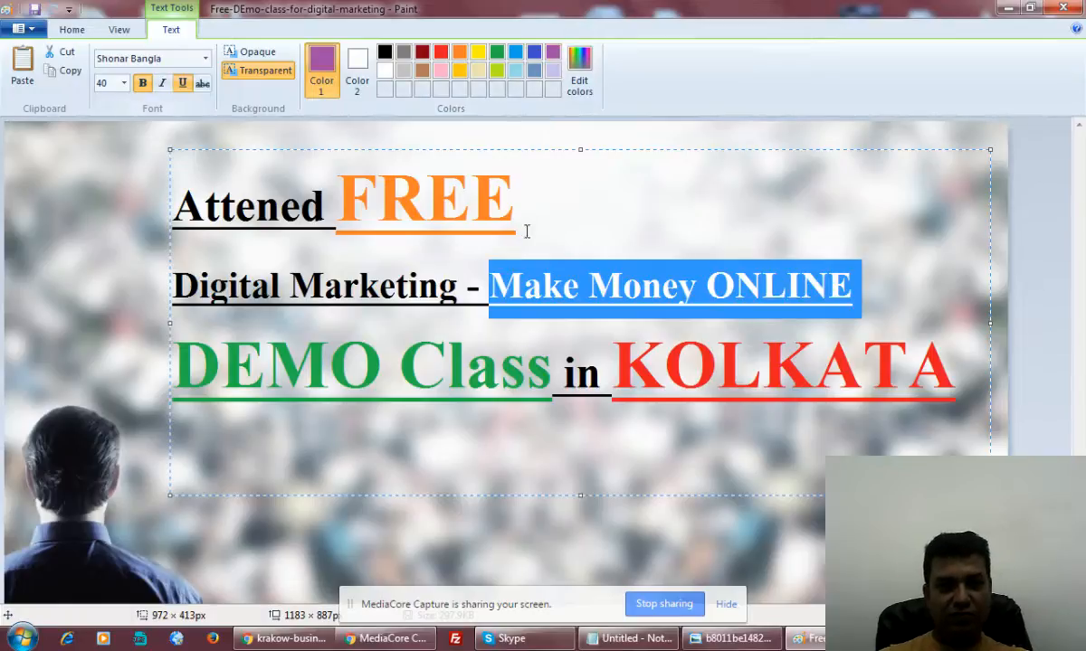
left_click(598, 286)
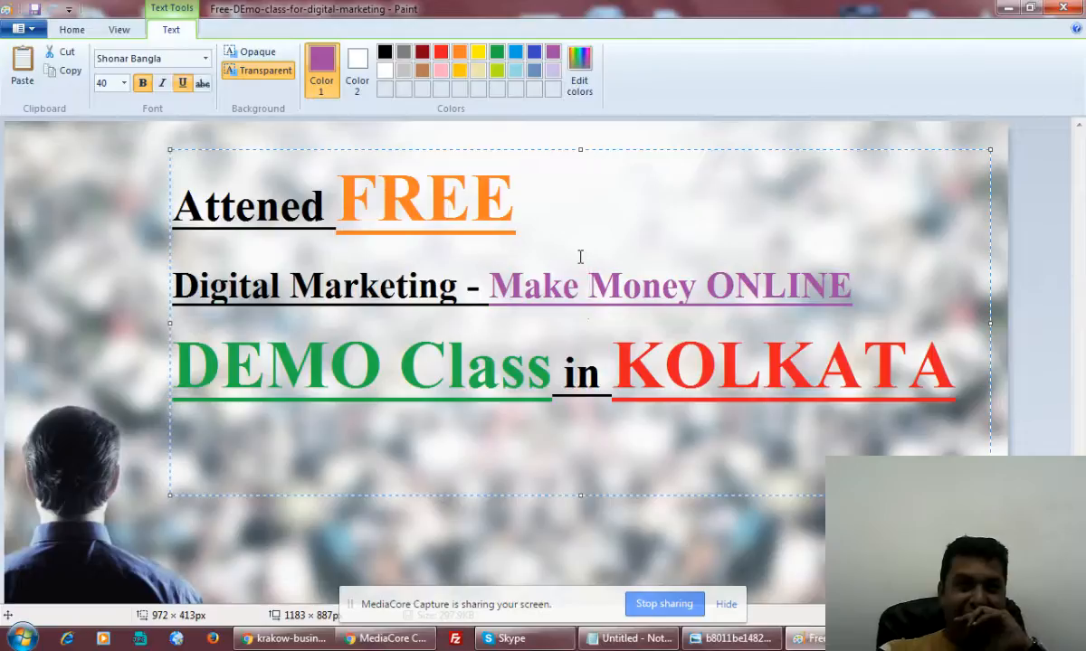
Save the finished image, close Paint and switch to Facebook Ads Manager in the browser
left_click(34, 9)
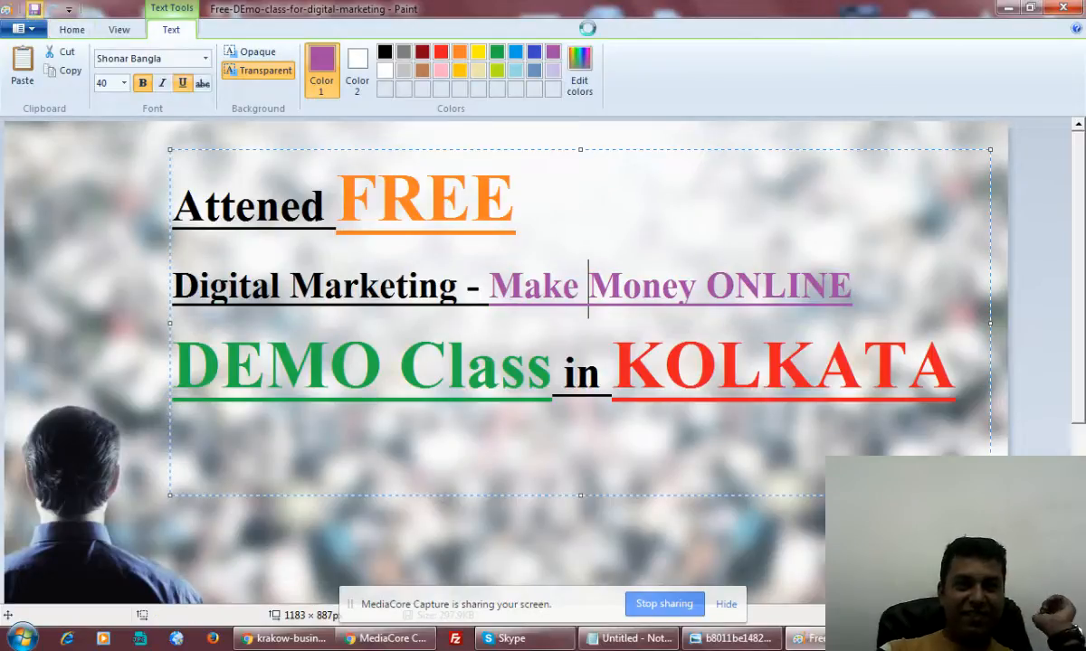
left_click(1063, 8)
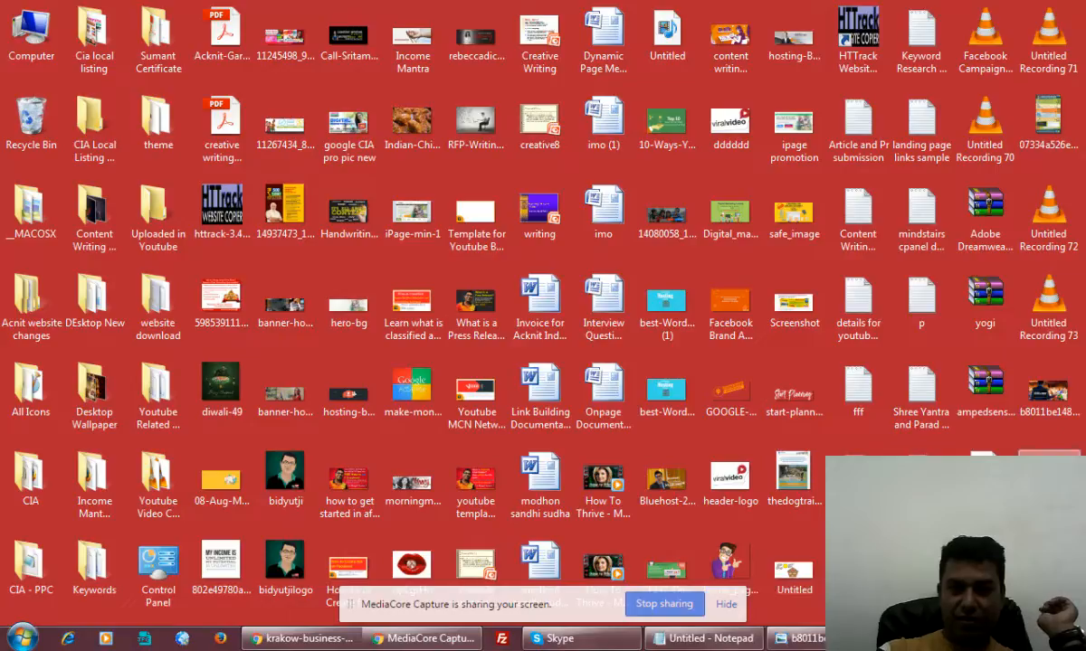
left_click(280, 639)
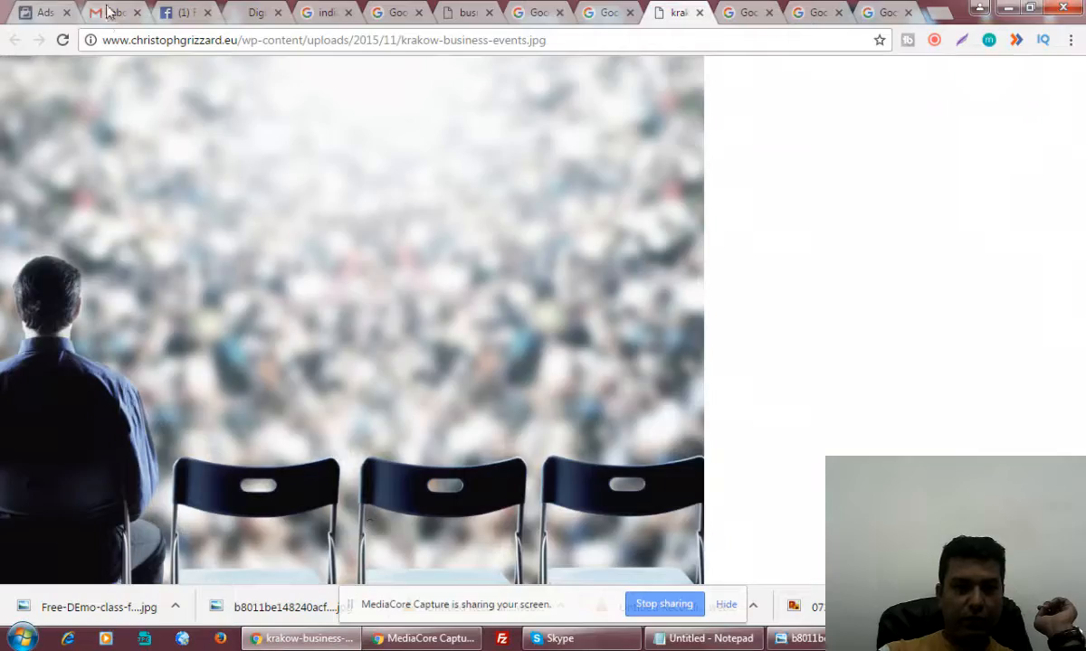
left_click(43, 12)
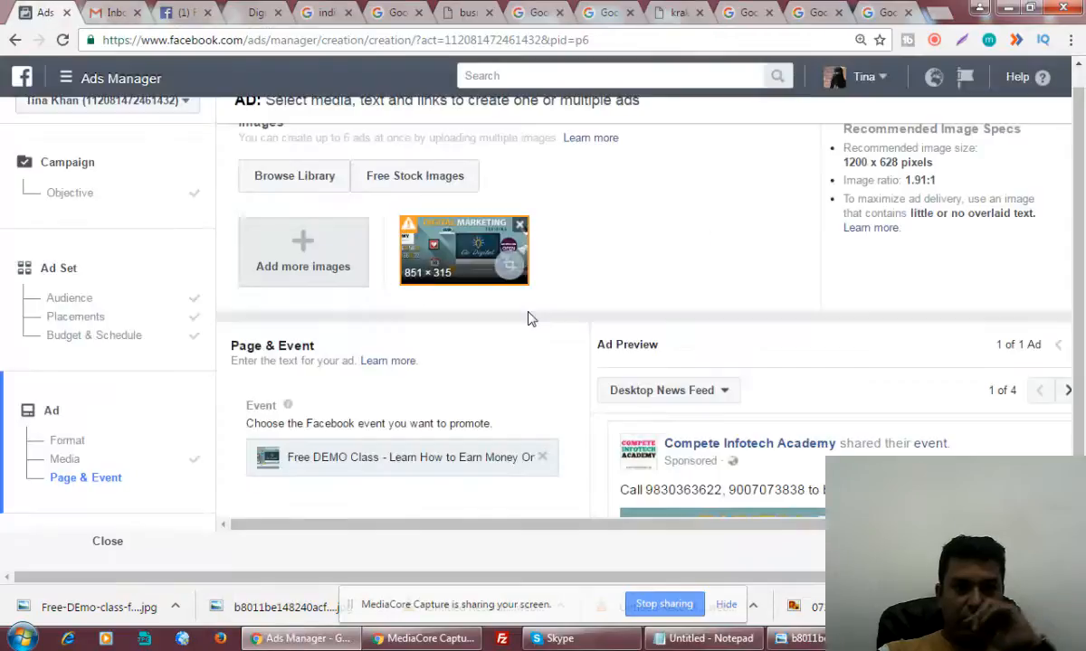
Add the Free-DEmo-class-for-digital-marketing picture from the Desktop to the ad's images
left_click(303, 242)
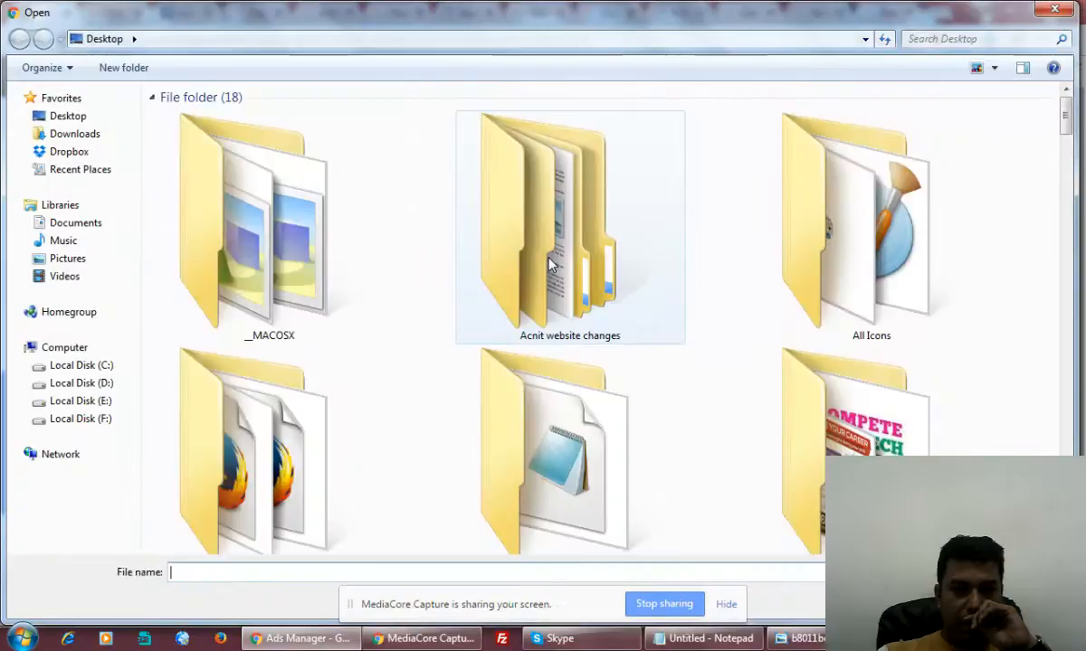
left_click_drag(1070, 117, 1082, 306)
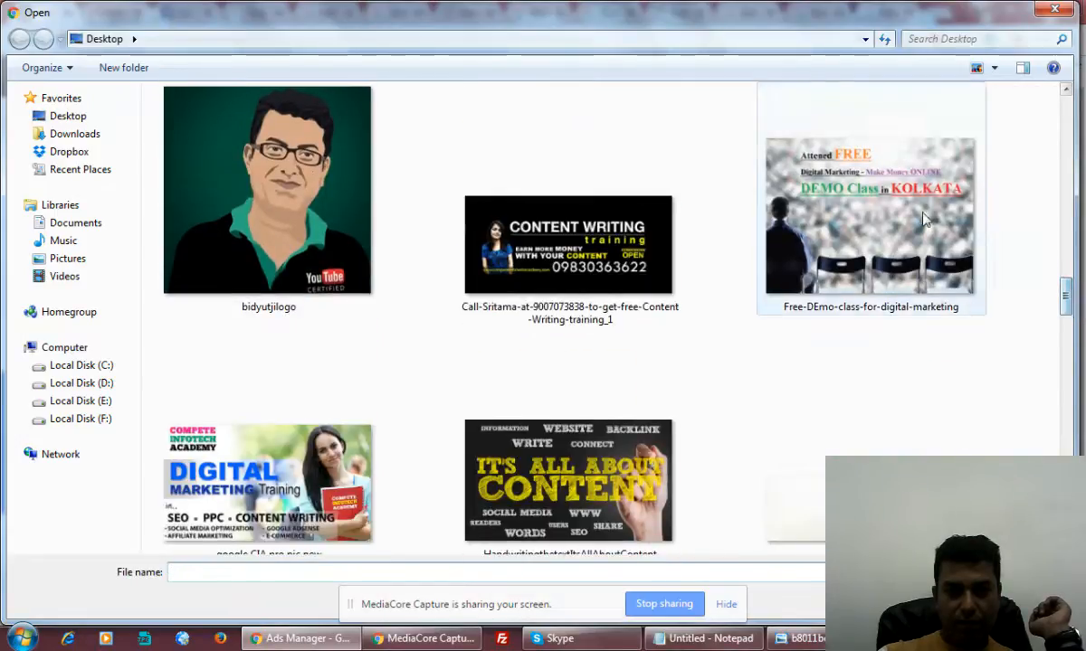
left_click(891, 201)
double_click(892, 201)
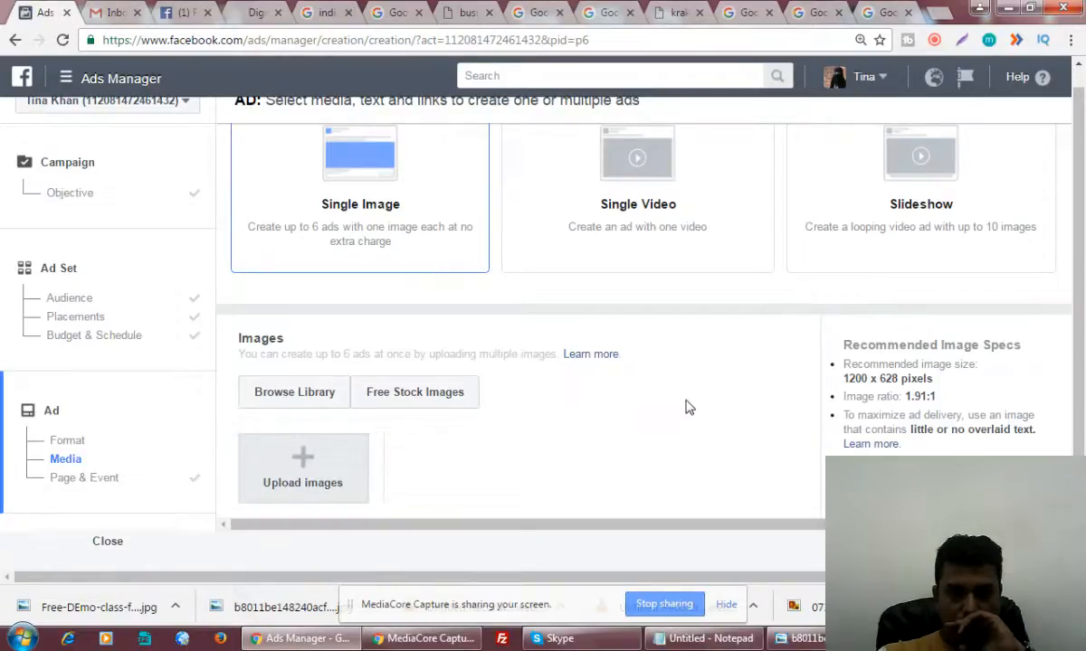
scroll(686, 407, "down", 5)
scroll(686, 407, "down", 1)
scroll(685, 407, "up", 4)
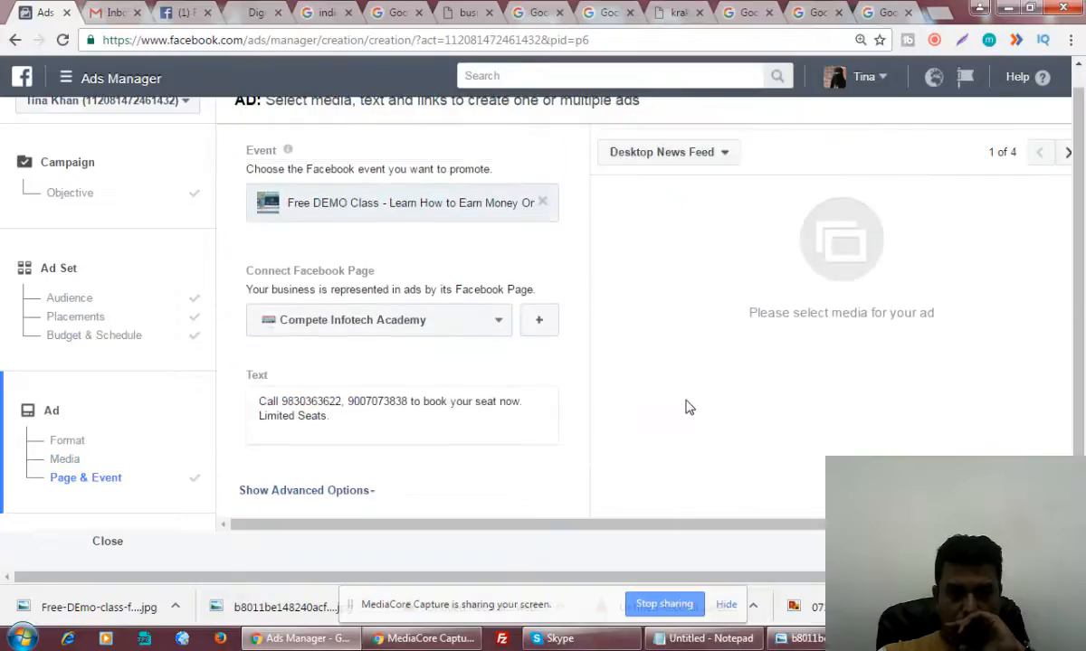
scroll(685, 407, "up", 1)
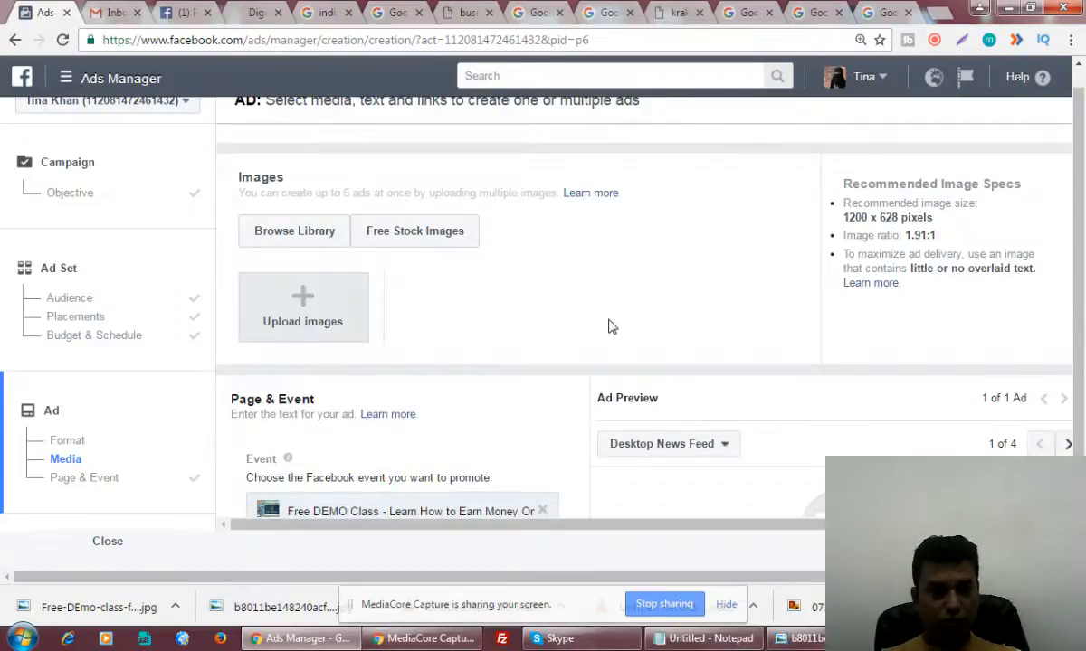
Upload the Free-DEmo-class-for-digital-marketing picture from the Desktop to the ad's images again
left_click(311, 300)
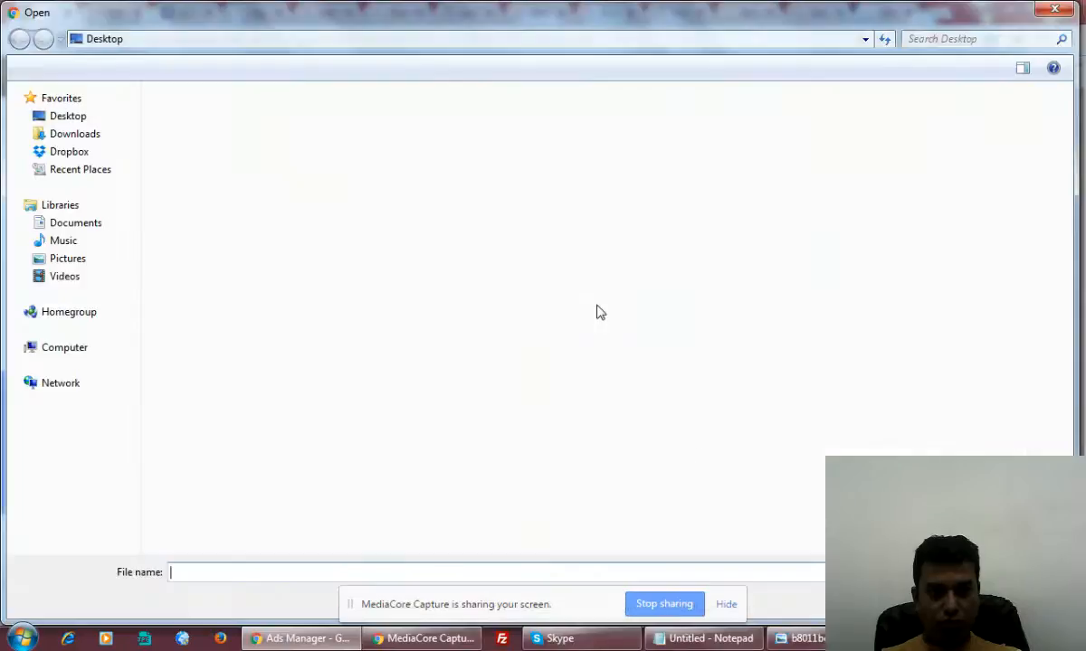
left_click_drag(1066, 127, 1077, 289)
double_click(845, 277)
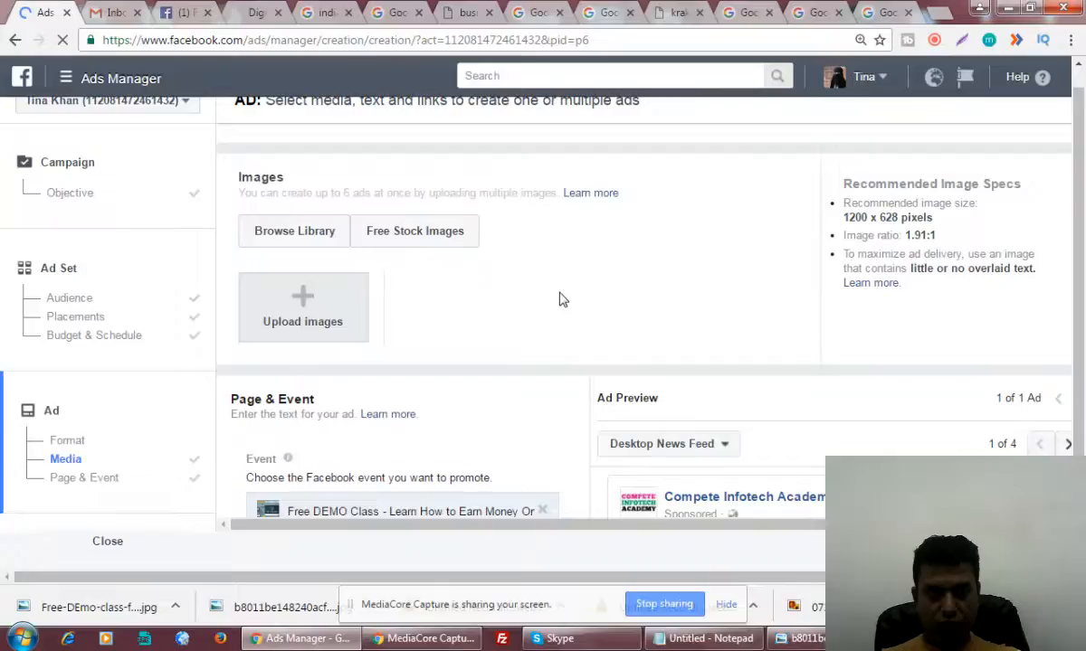
Go to the Desktop and check the detailed file properties of the Free-DEmo-class-for-digital-marketing picture
left_click(1008, 8)
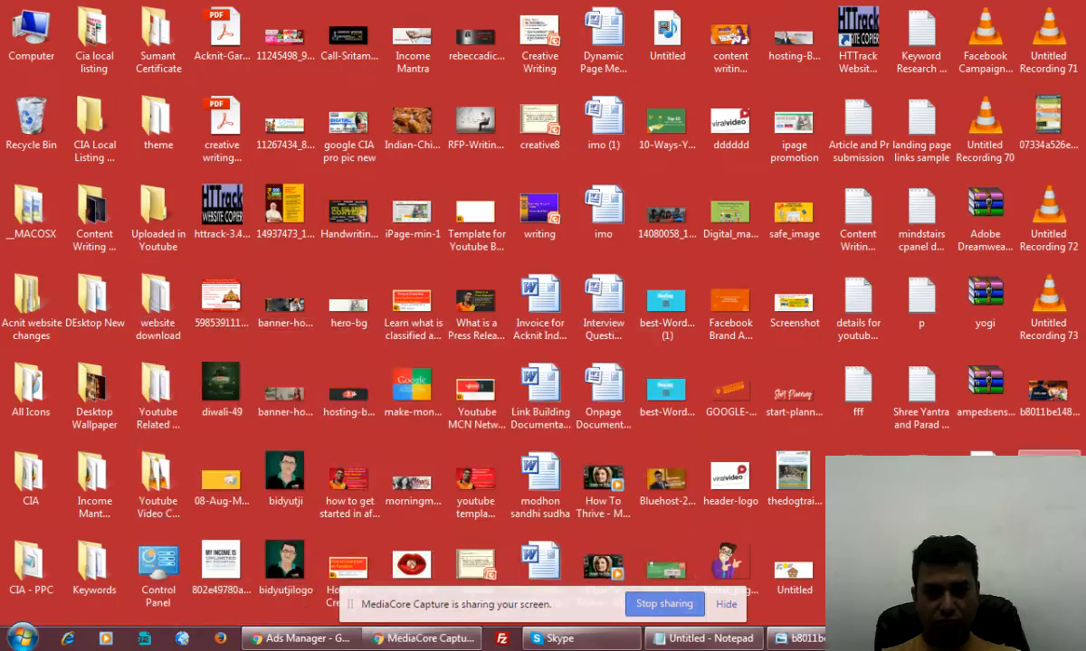
right_click(705, 72)
left_click(759, 612)
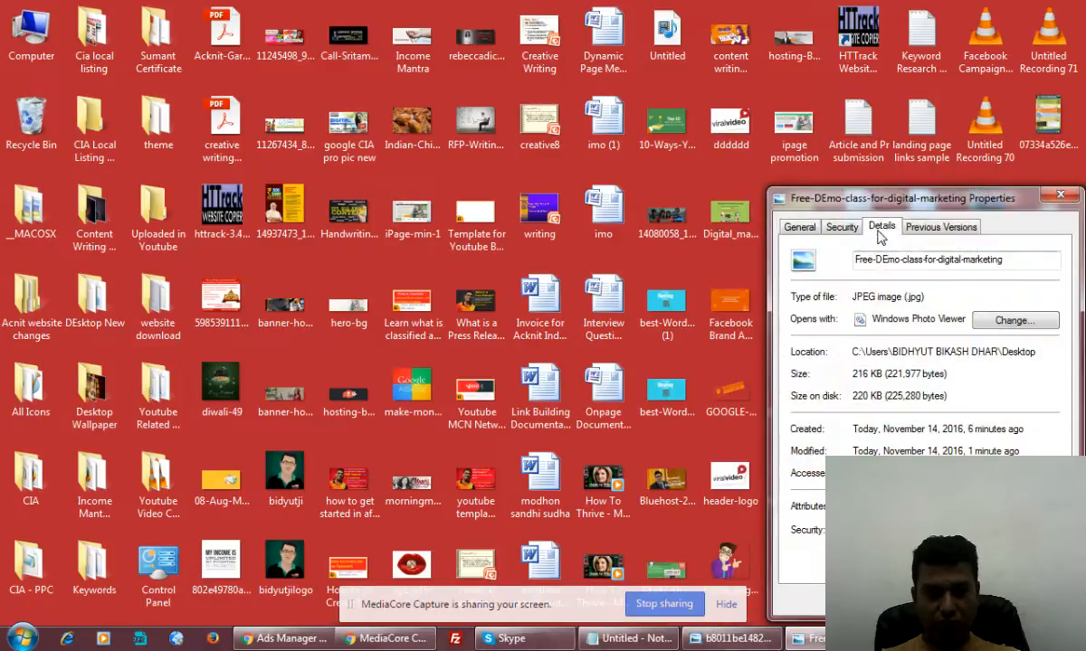
left_click(881, 230)
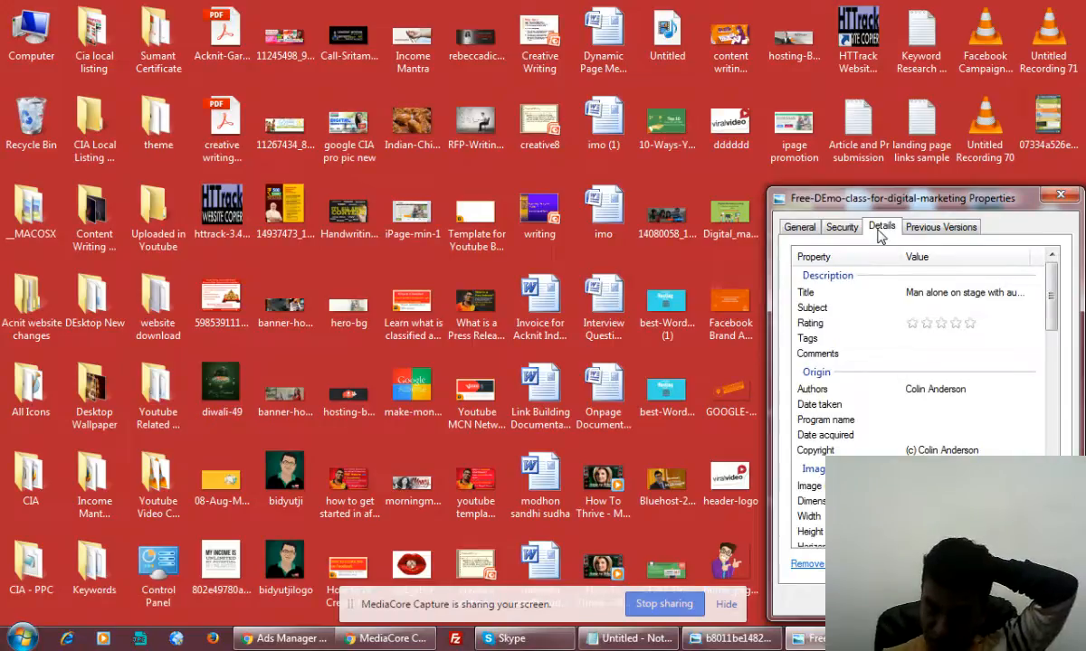
left_click(1060, 195)
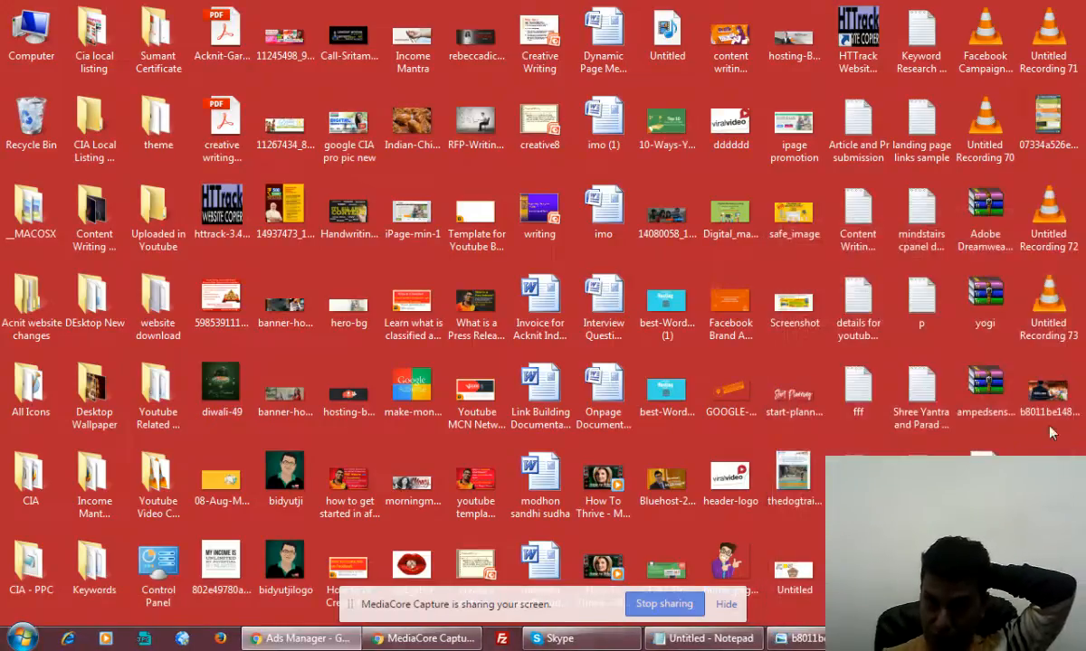
Open the Free-DEmo-class-for-digital-marketing picture in Paint and widen its canvas to about 1292 px
right_click(1050, 432)
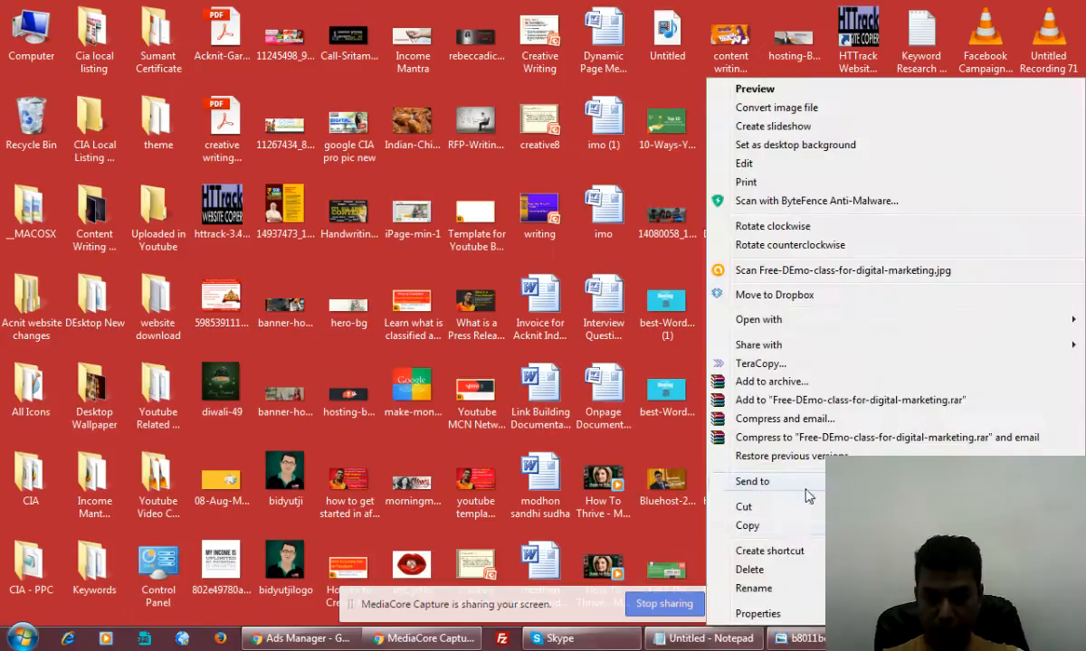
mouse_move(768, 320)
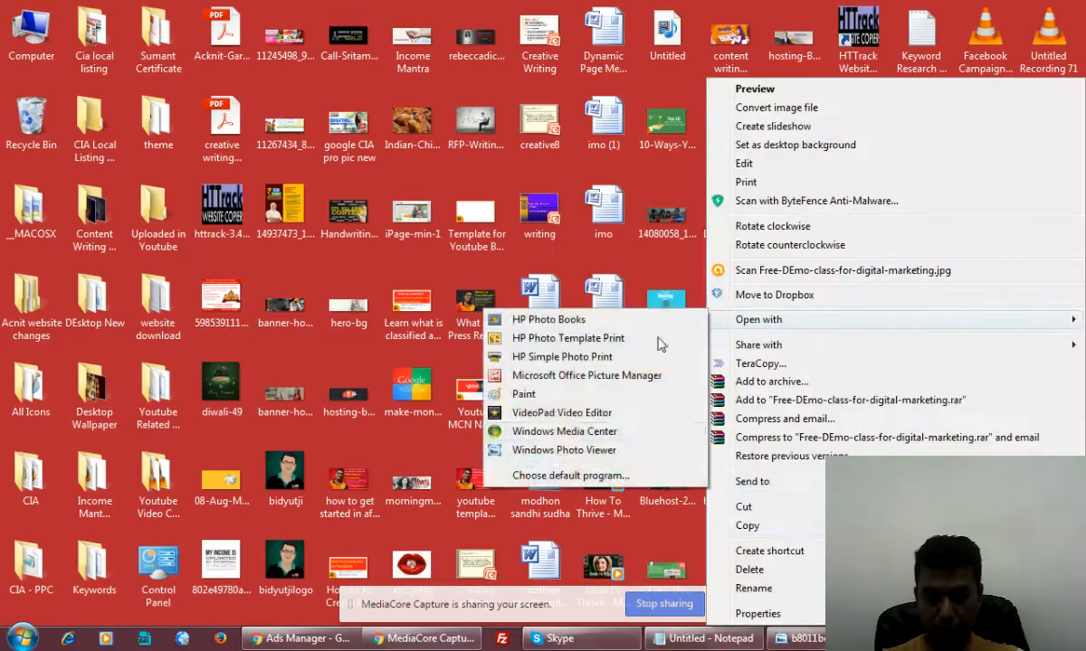
left_click(507, 374)
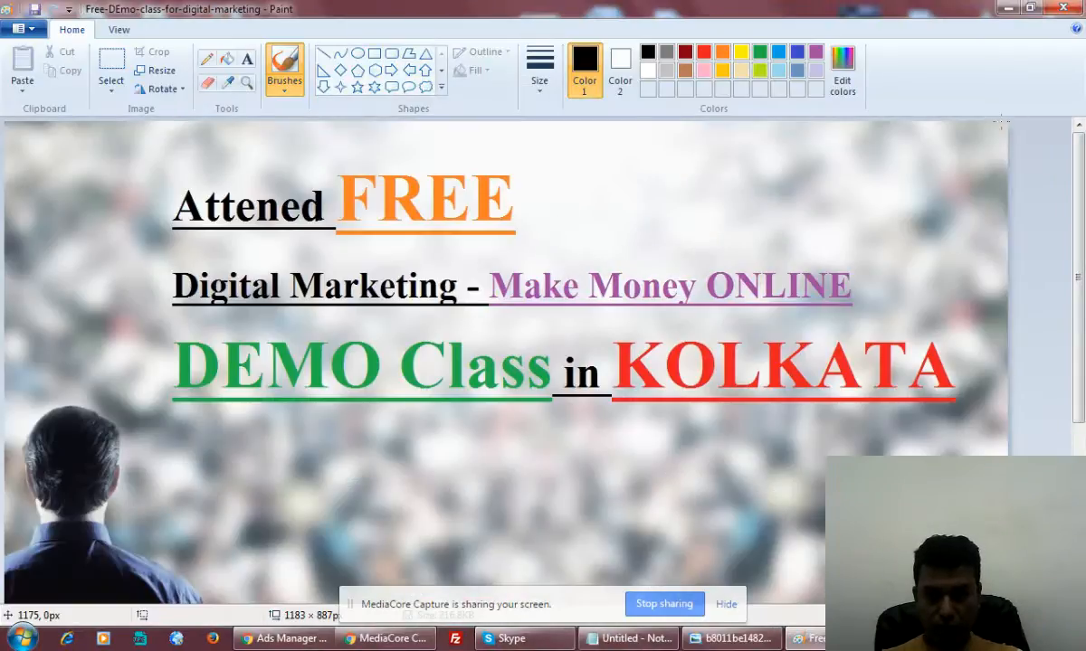
left_click(115, 30)
left_click(58, 73)
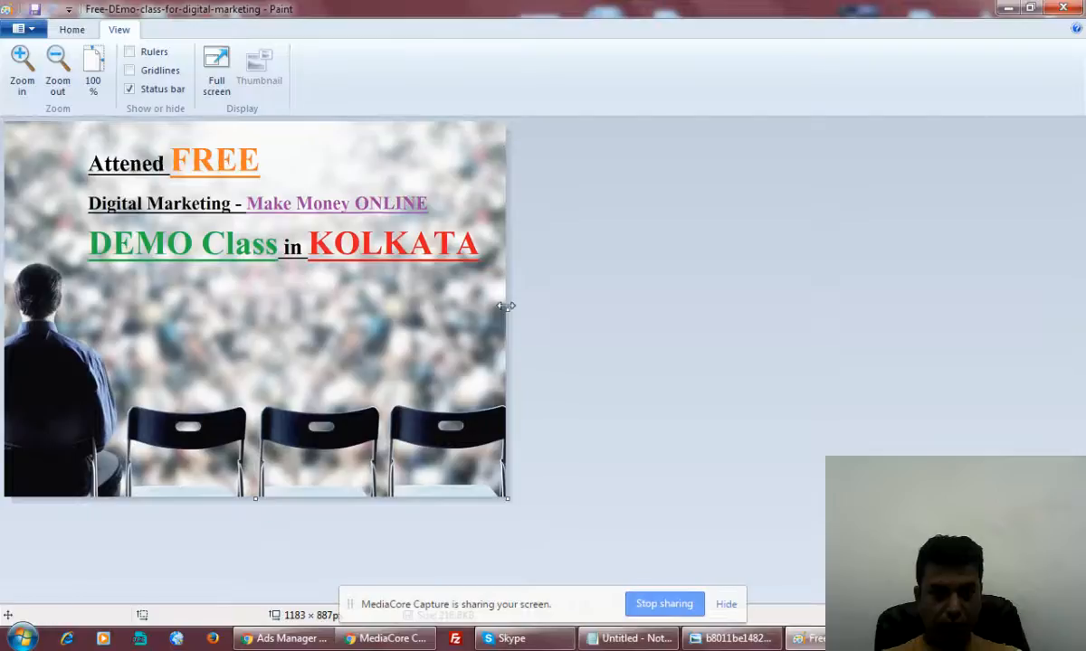
left_click_drag(507, 308, 550, 312)
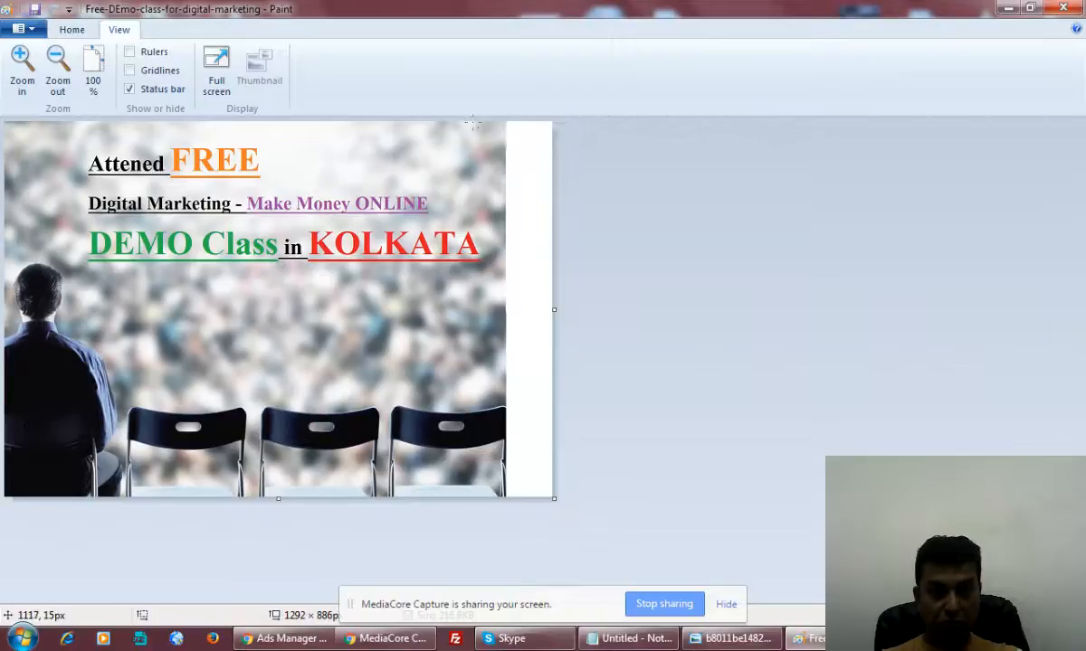
Cover the blank white strip by stretching narrow selections of the picture's right edge across it, and save and close the image
left_click(71, 29)
left_click(108, 71)
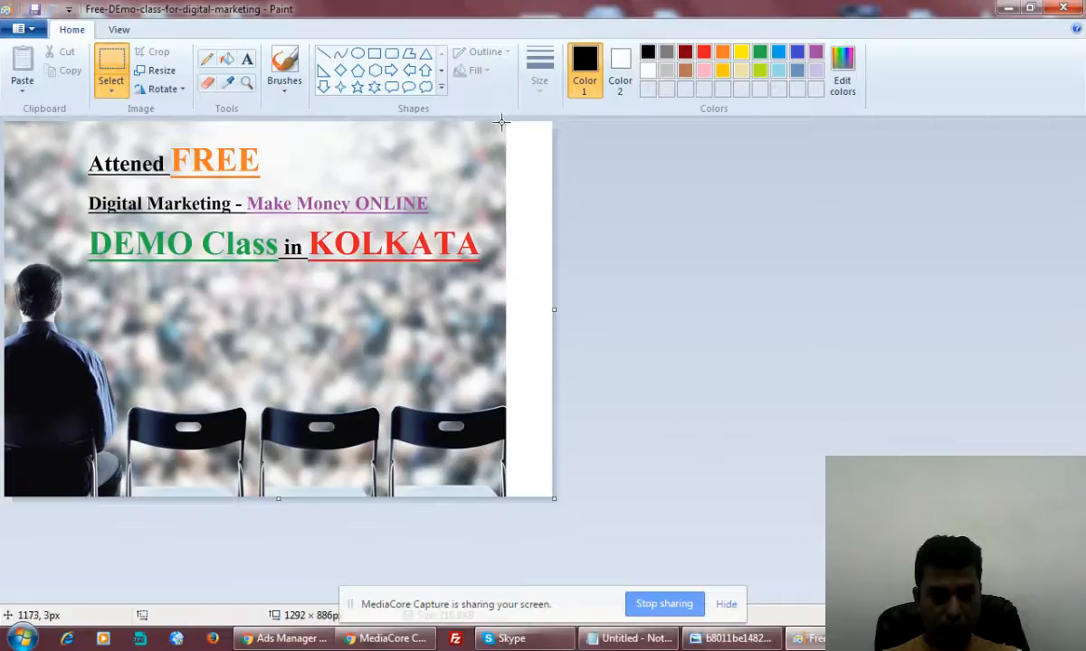
left_click_drag(497, 122, 504, 401)
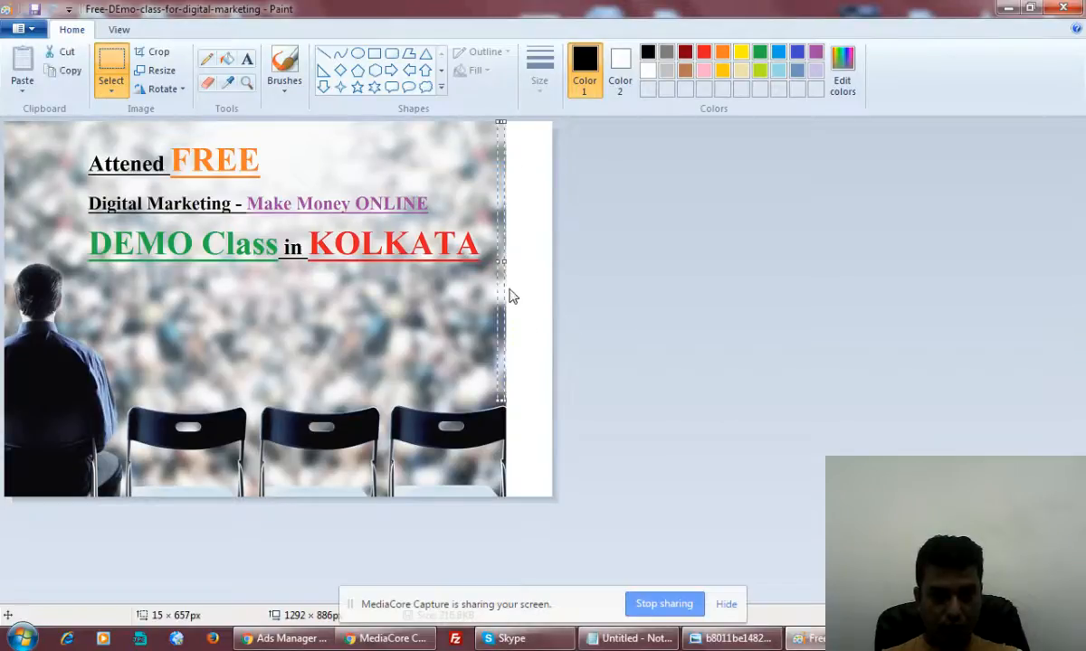
left_click_drag(504, 261, 551, 262)
left_click(663, 437)
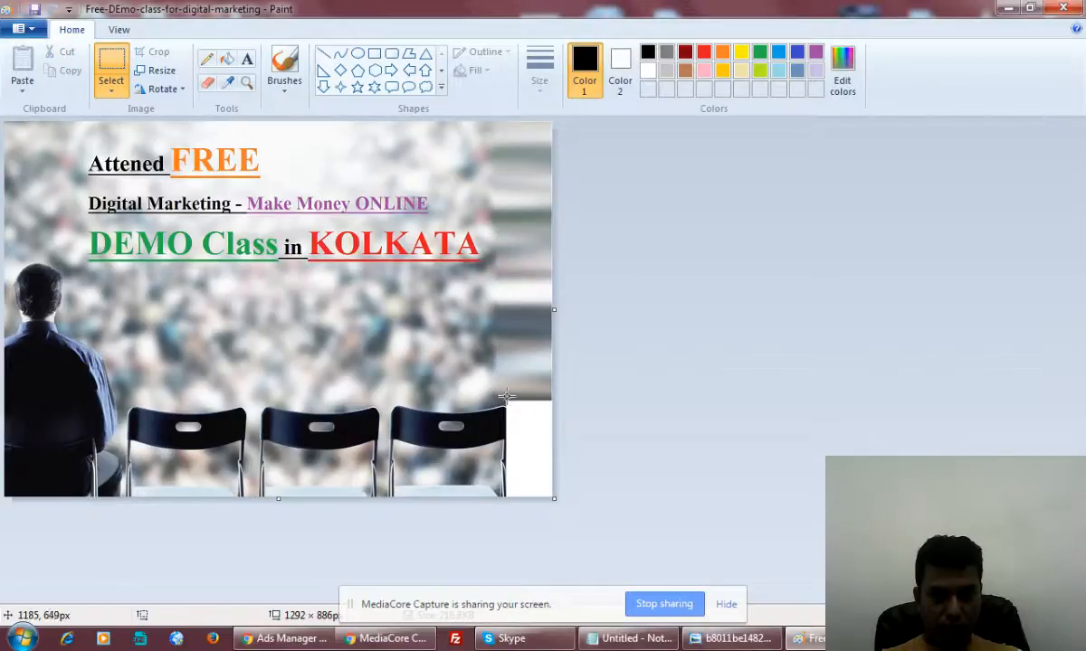
left_click_drag(494, 394, 537, 499)
left_click(767, 387)
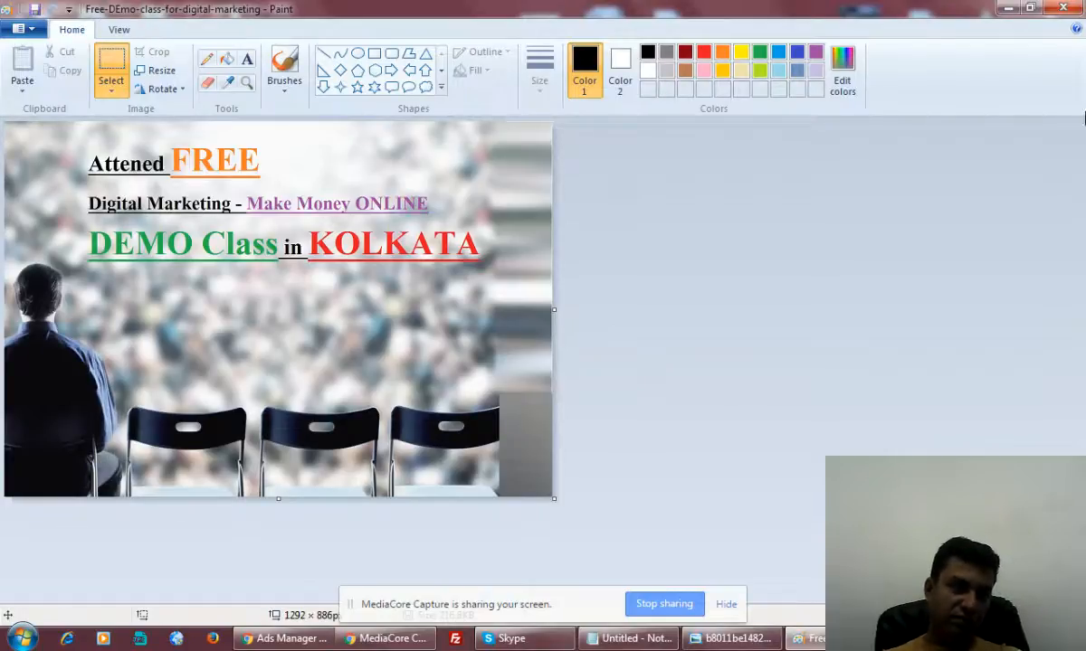
left_click(1061, 8)
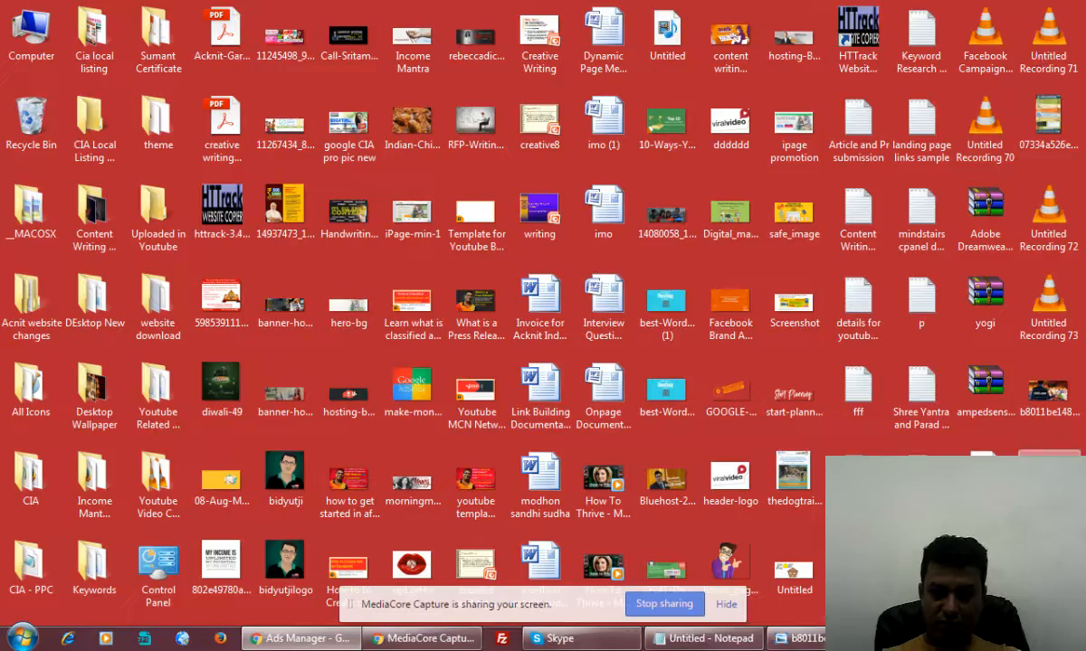
Check the detailed file properties of the widened picture on the Desktop
right_click(709, 83)
left_click(756, 614)
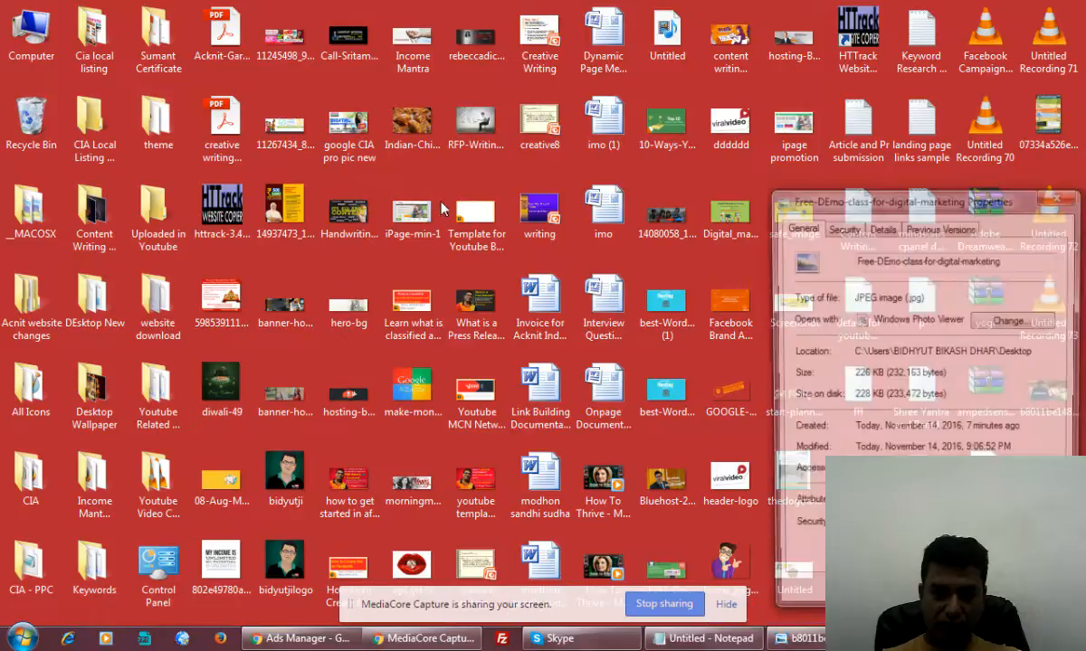
left_click(881, 228)
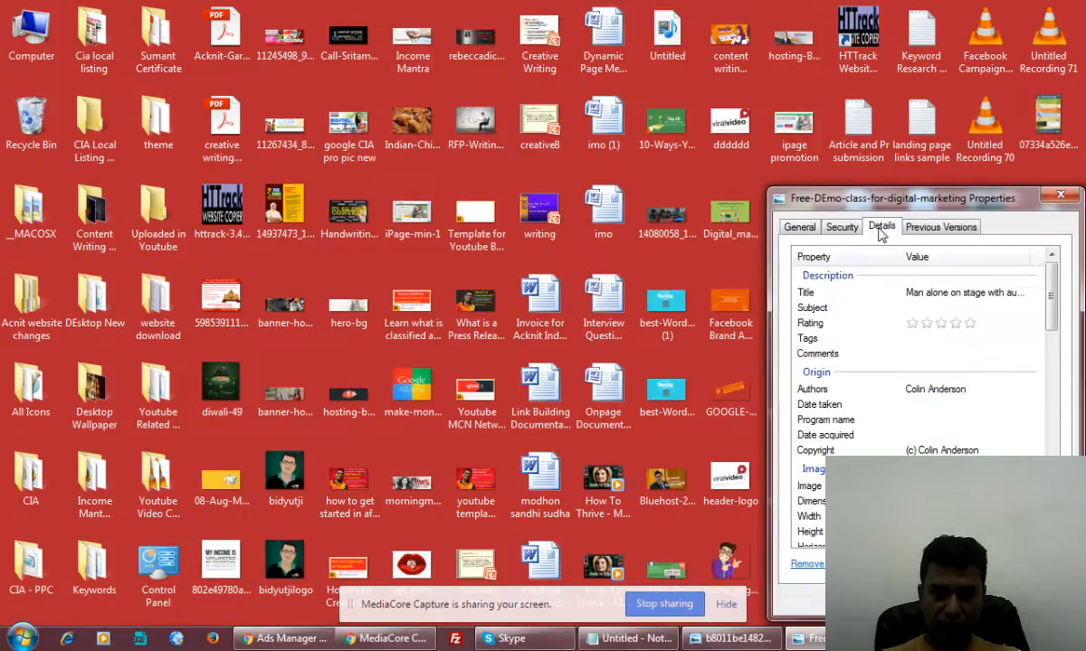
left_click(1060, 194)
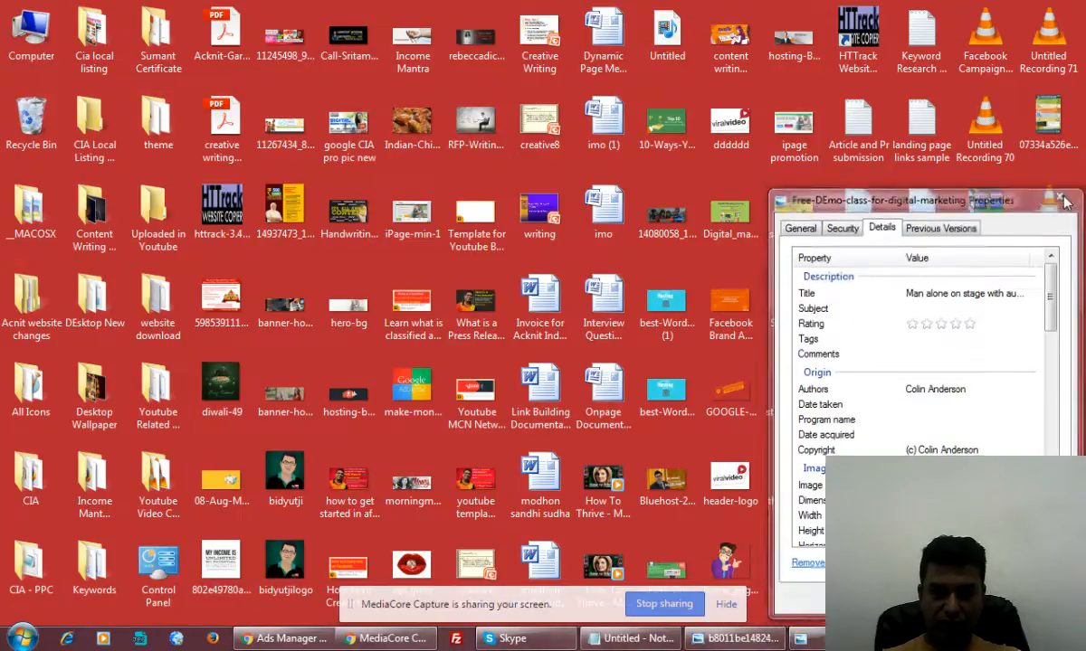
Switch to Ads Manager in the browser and replace the current ad image with the widened Free-DEmo-class-for-digital-marketing picture from the Desktop
left_click(334, 639)
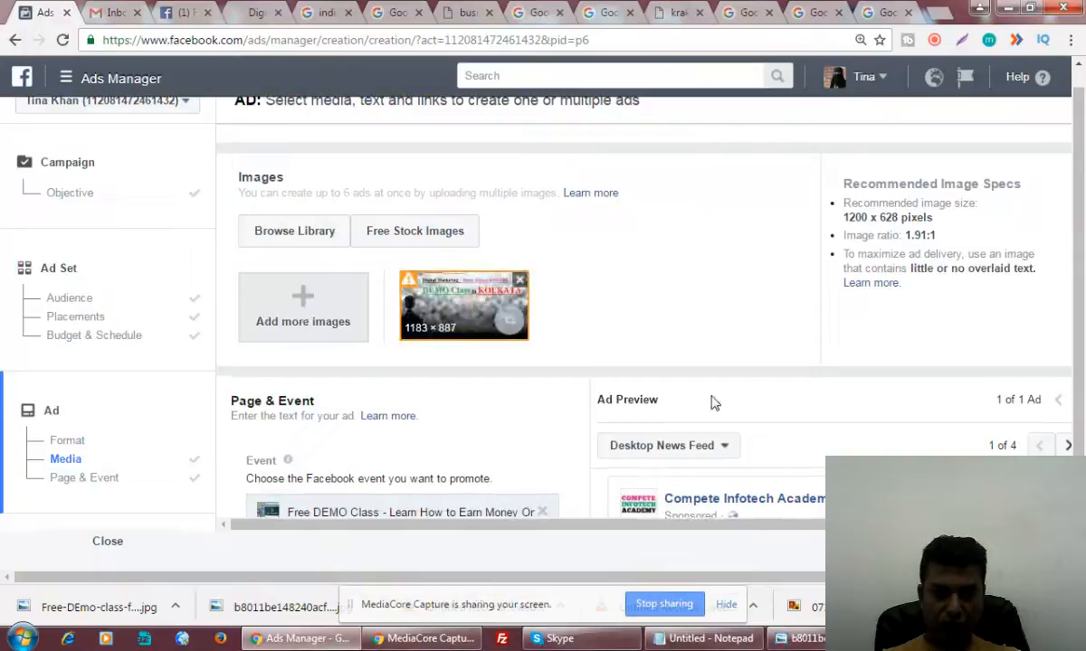
left_click(520, 281)
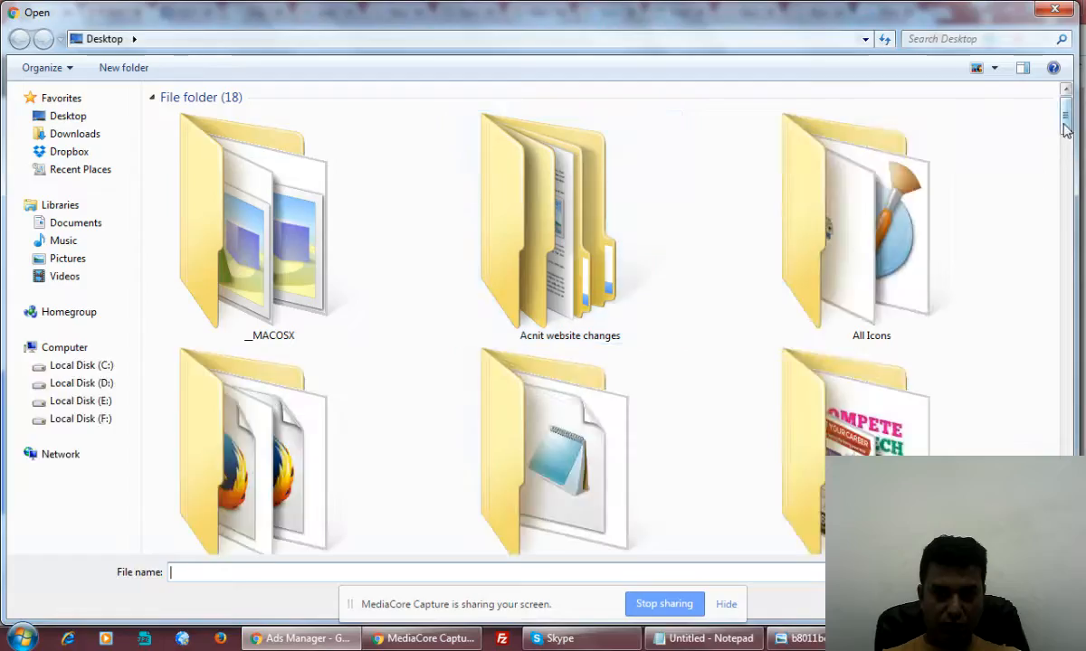
left_click_drag(1065, 101, 1068, 302)
double_click(859, 271)
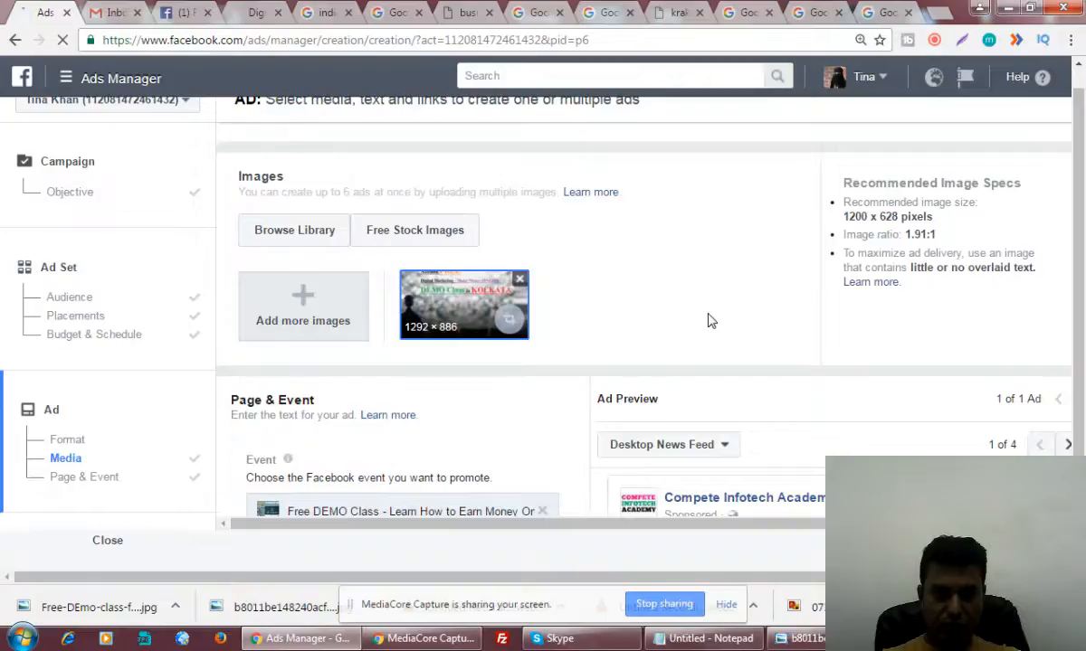
Examine how the new image and text look in the Desktop News Feed ad preview
scroll(710, 320, "down", 3)
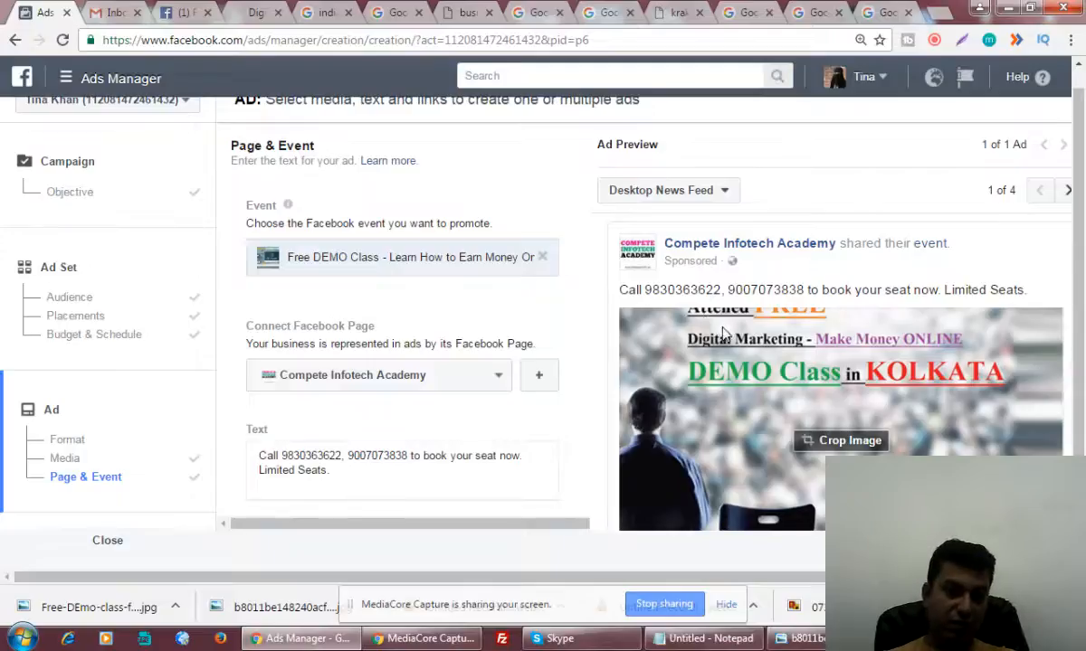
scroll(724, 380, "down", 2)
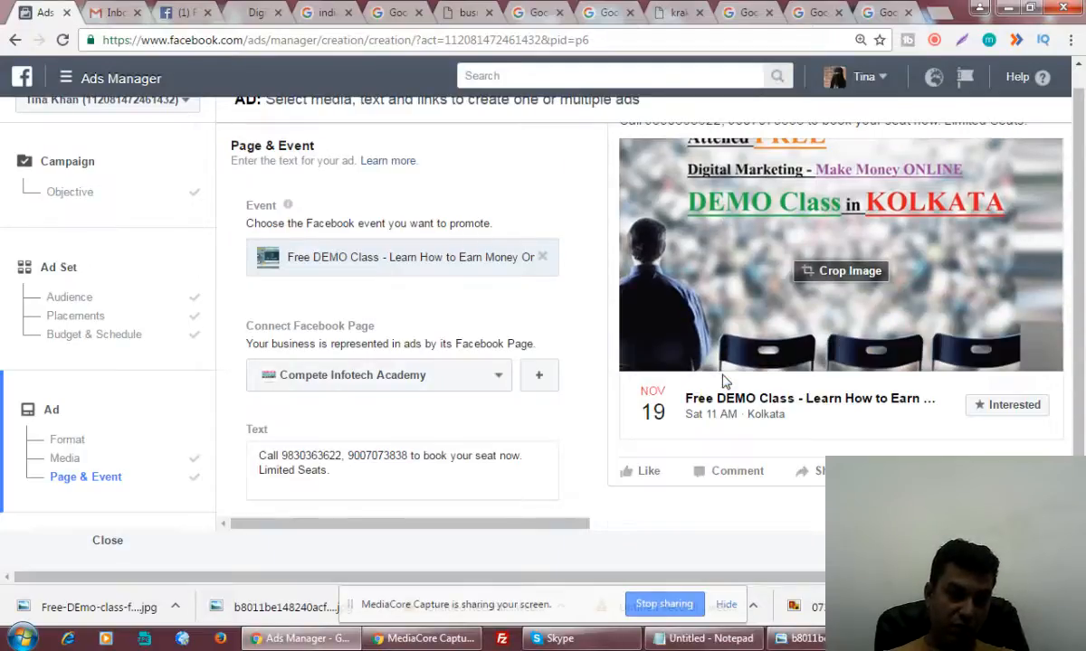
scroll(724, 381, "up", 1)
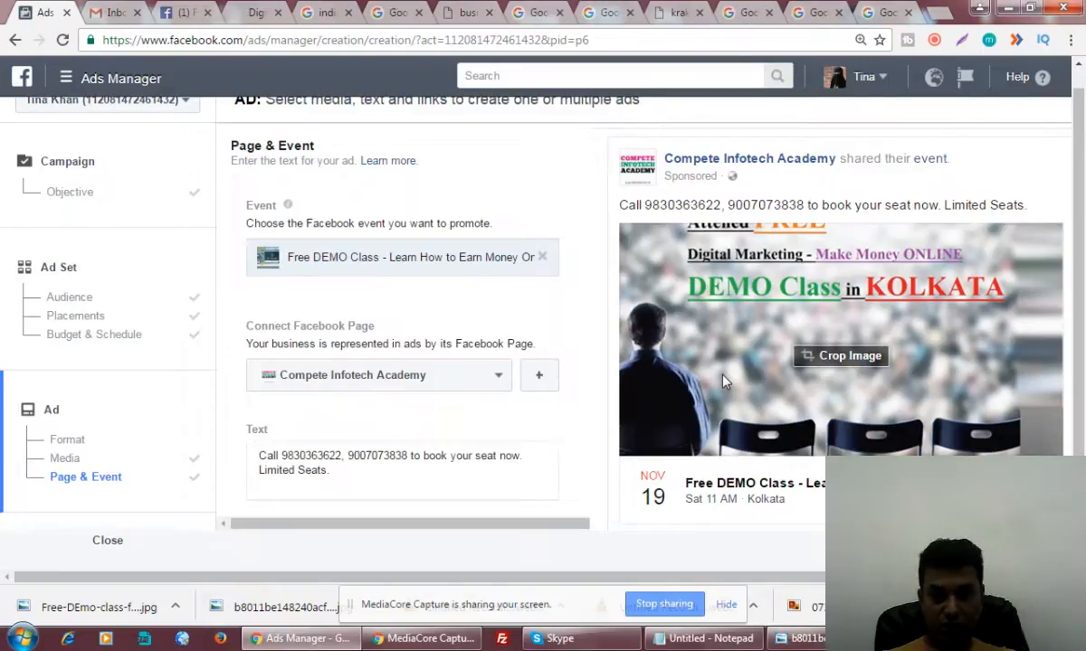
scroll(722, 380, "up", 3)
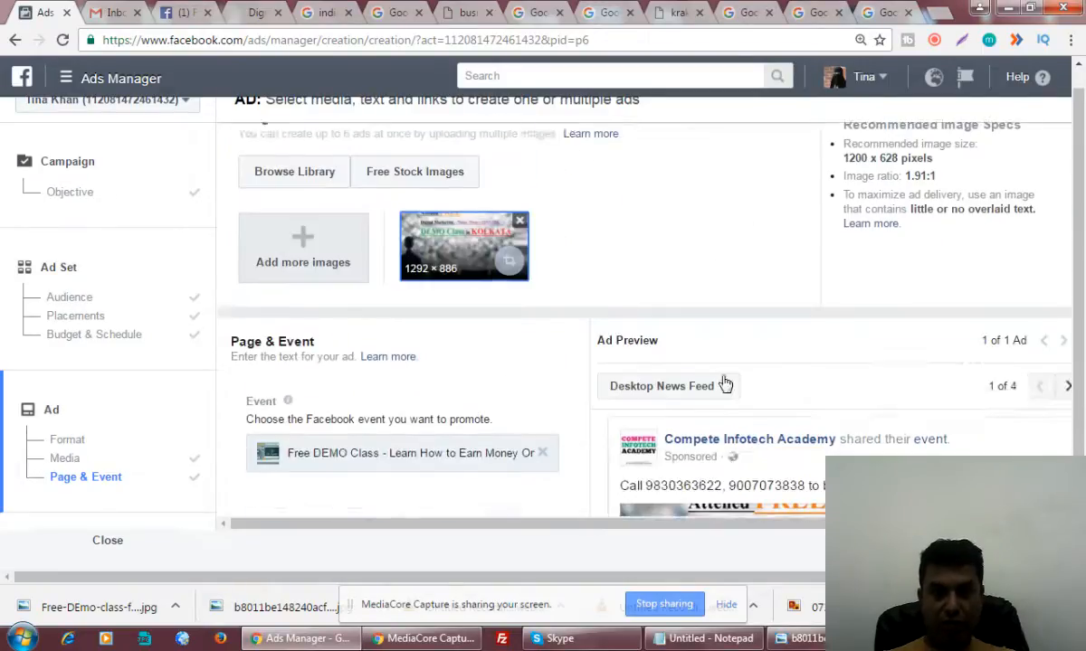
left_click(946, 14)
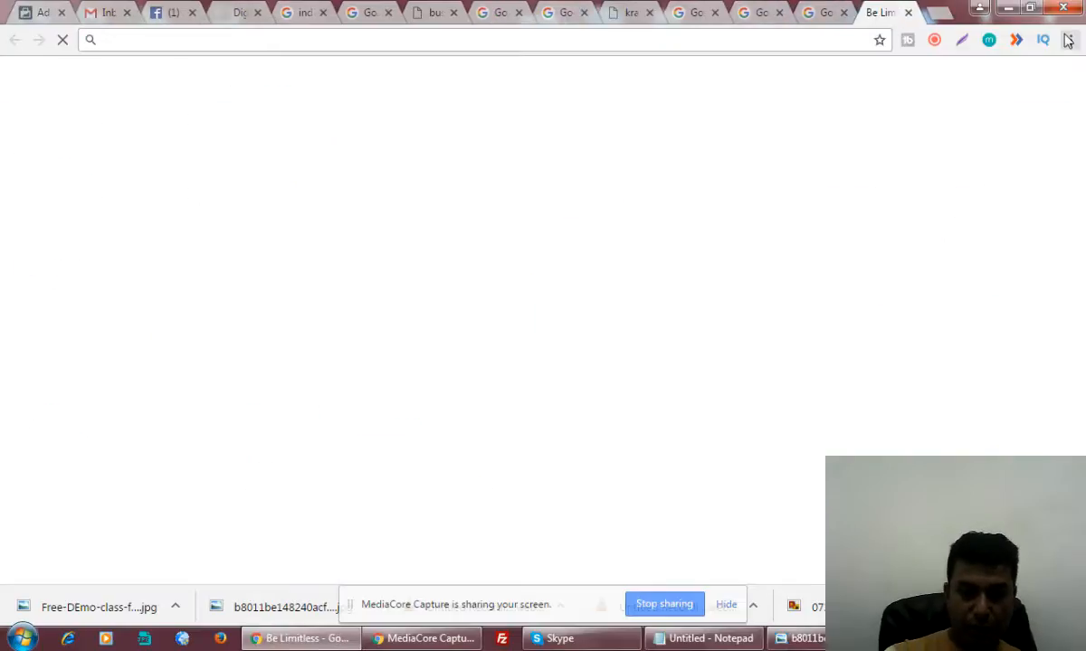
type("pic")
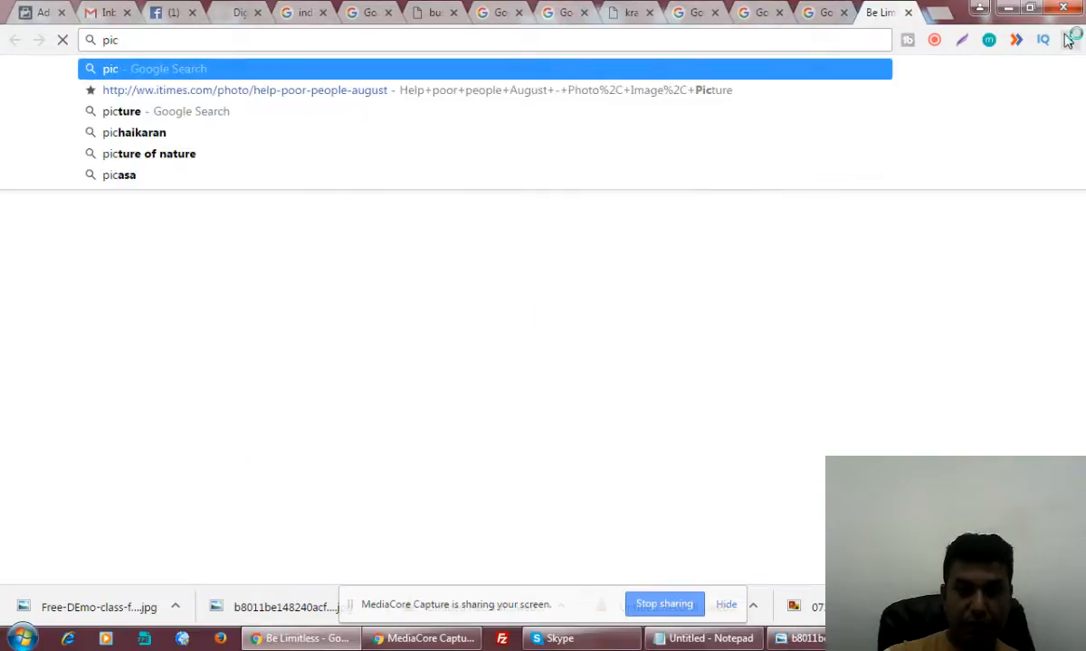
left_click(45, 12)
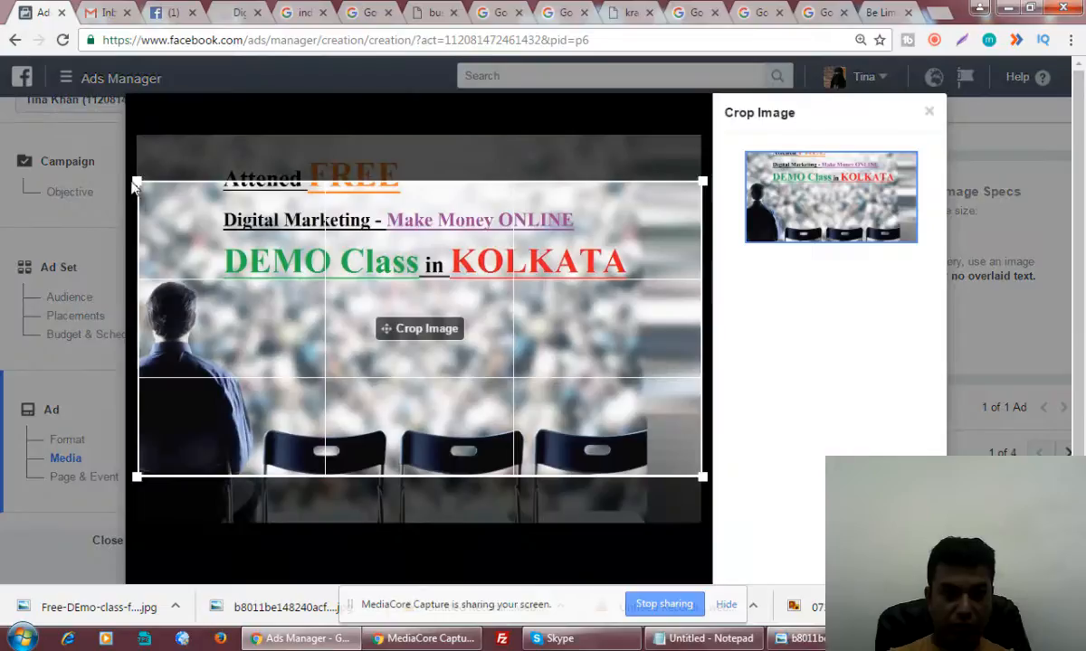
Crop the ad image to include all three text lines and leave out the stretched strip and most of the chairs, and save the crop
left_click_drag(137, 184, 143, 147)
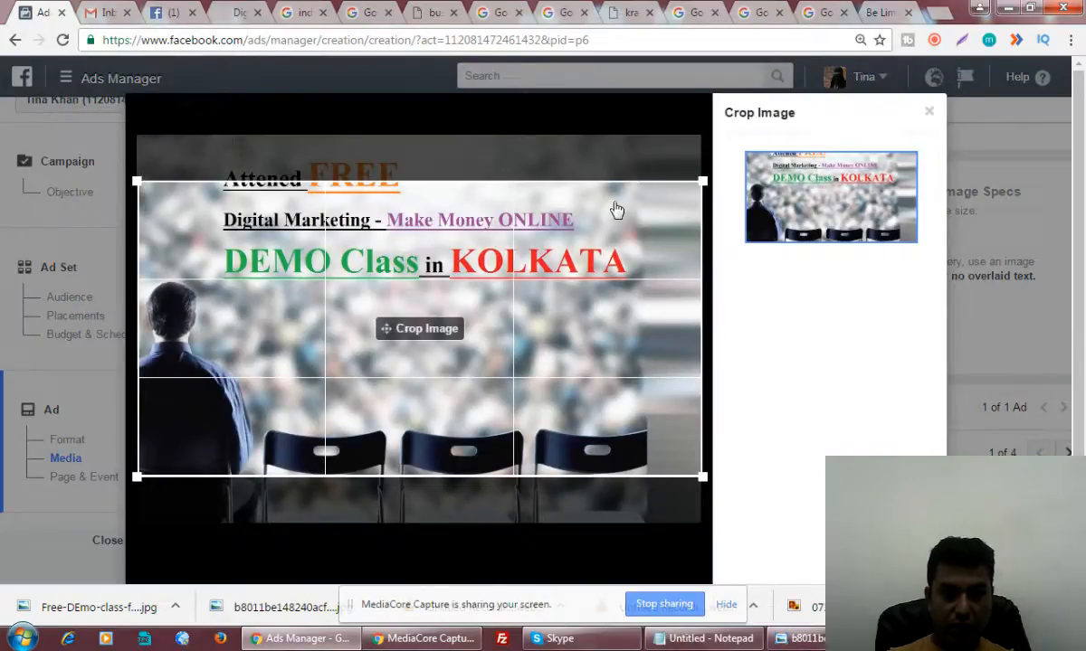
left_click_drag(604, 221, 602, 197)
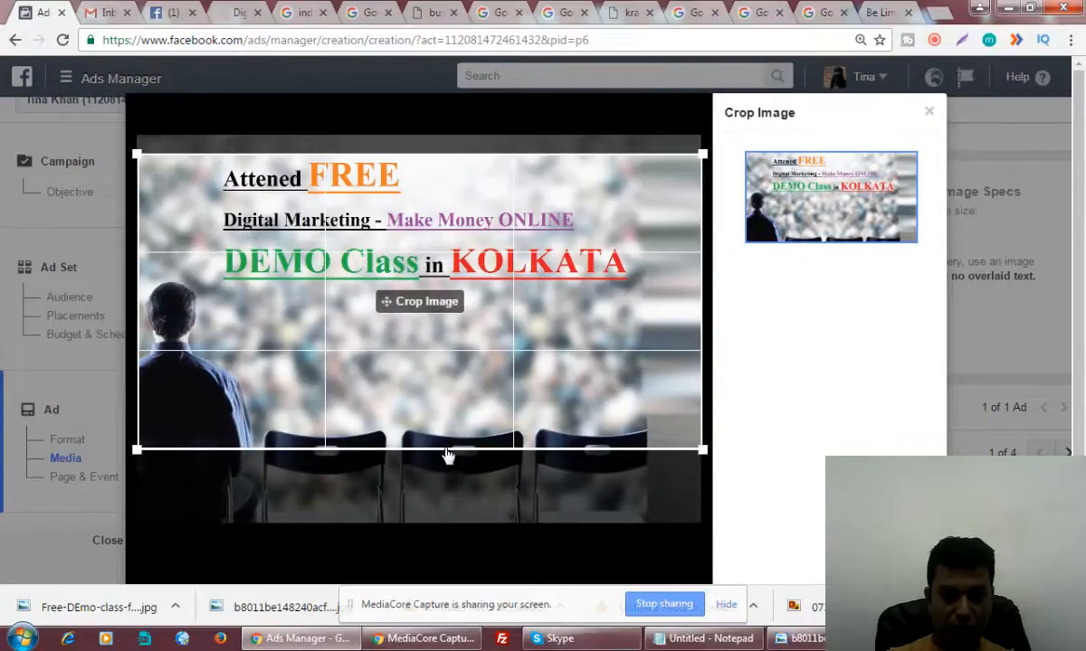
left_click_drag(510, 387, 448, 387)
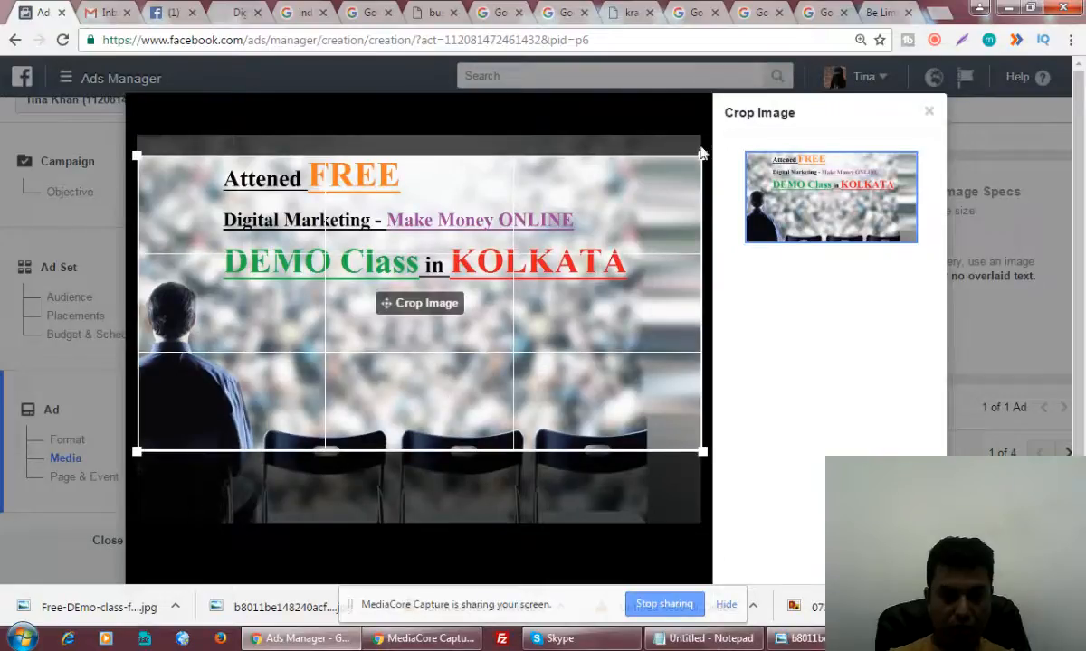
left_click_drag(702, 156, 640, 136)
left_click_drag(533, 304, 517, 276)
left_click_drag(660, 419, 620, 472)
left_click_drag(619, 465, 624, 467)
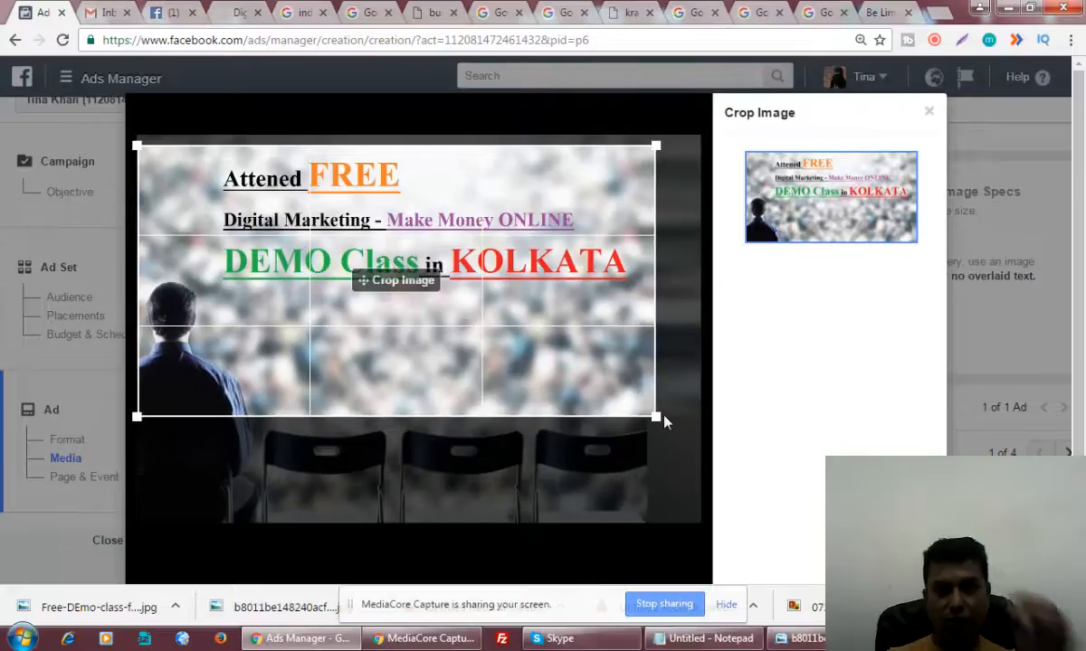
scroll(660, 417, "down", 1)
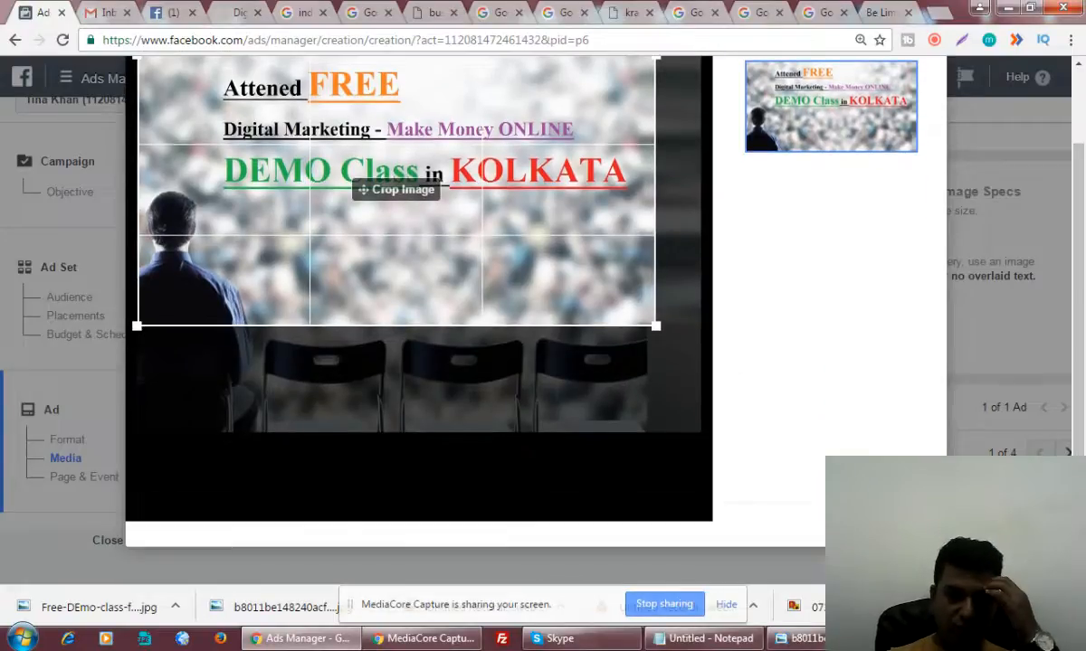
left_click(909, 525)
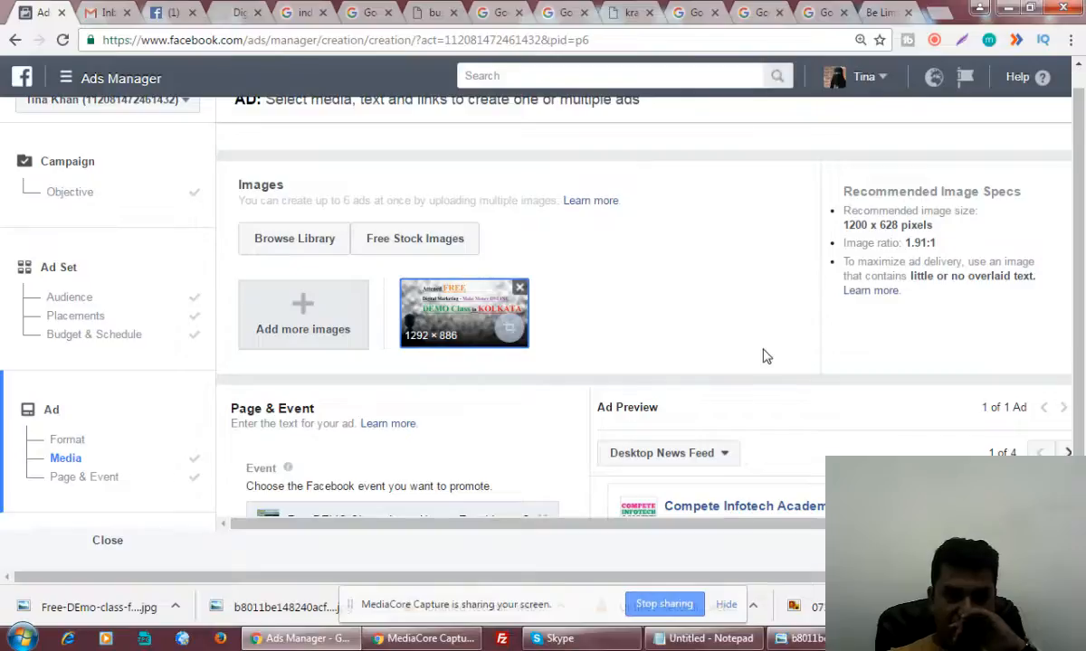
Add "Please SMS Your Name, Email id, Phone Number" after "Limited Seats." in the ad text
scroll(769, 356, "down", 4)
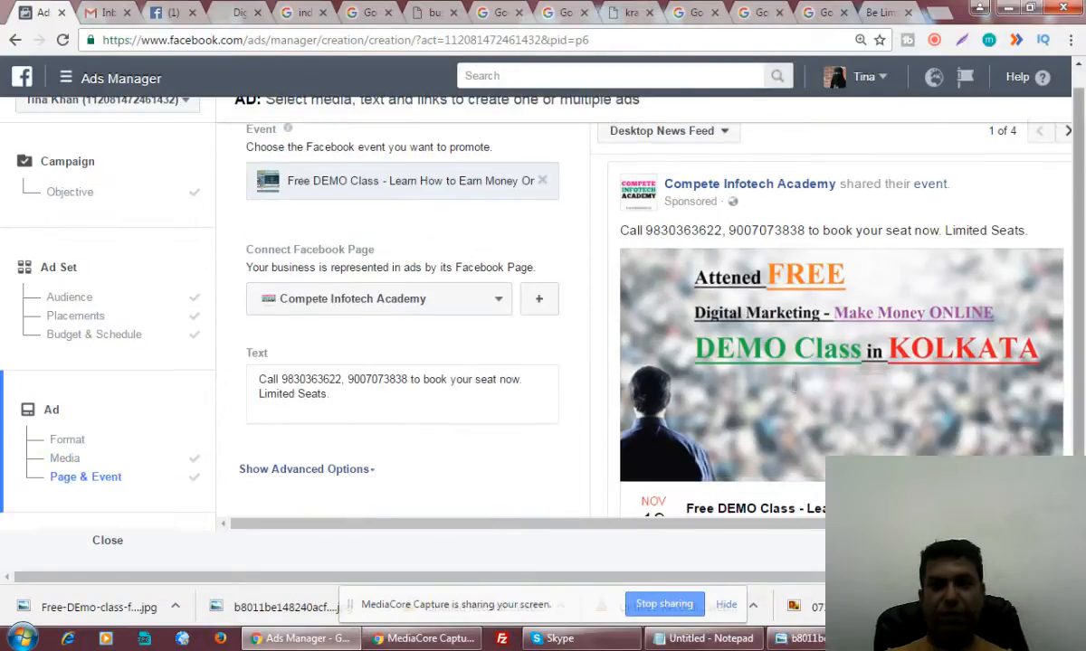
scroll(372, 243, "up", 1)
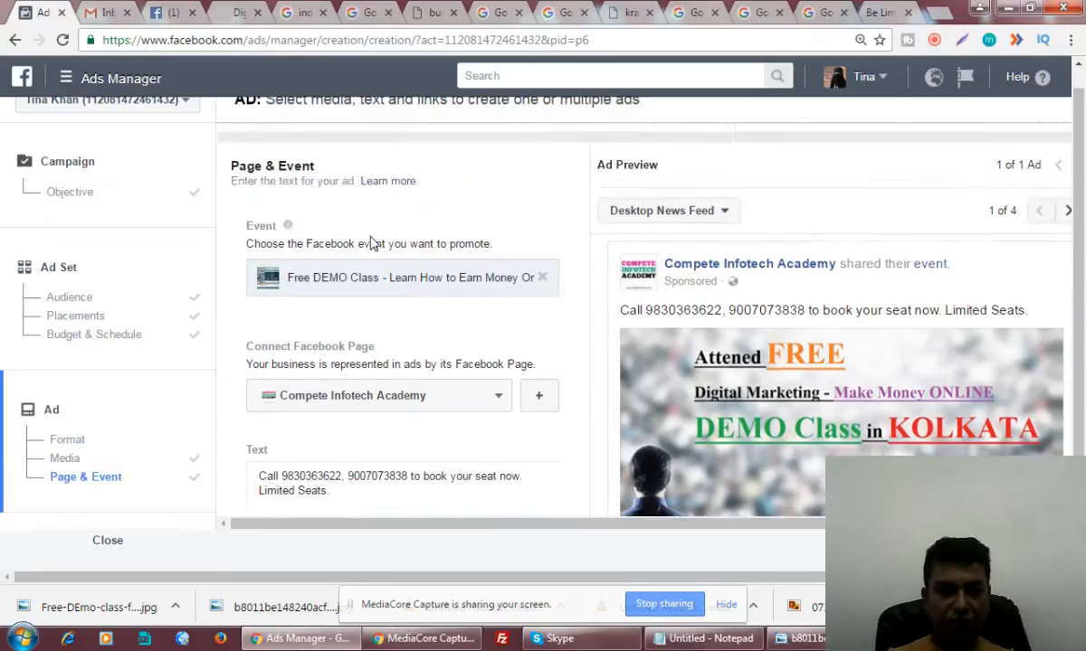
scroll(373, 243, "up", 1)
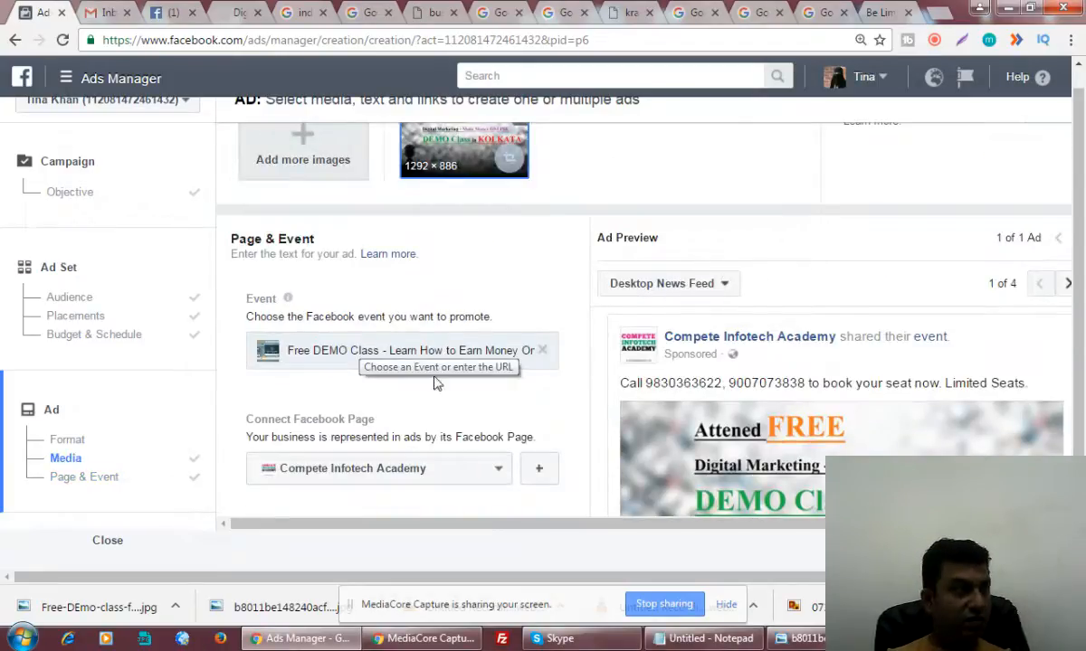
scroll(434, 389, "down", 2)
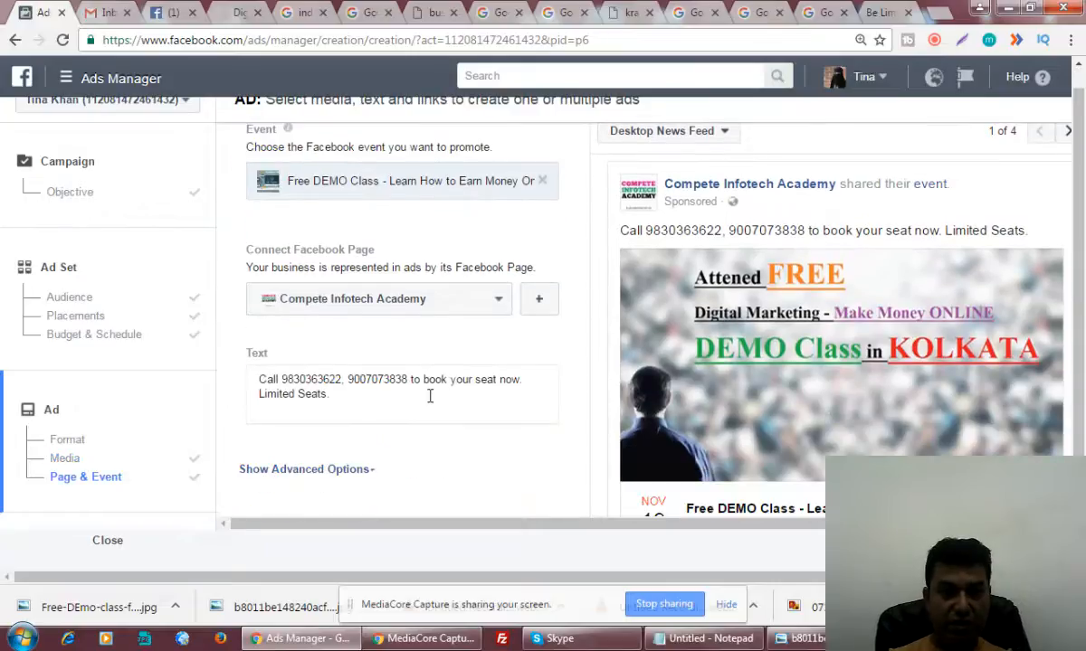
scroll(431, 395, "down", 1)
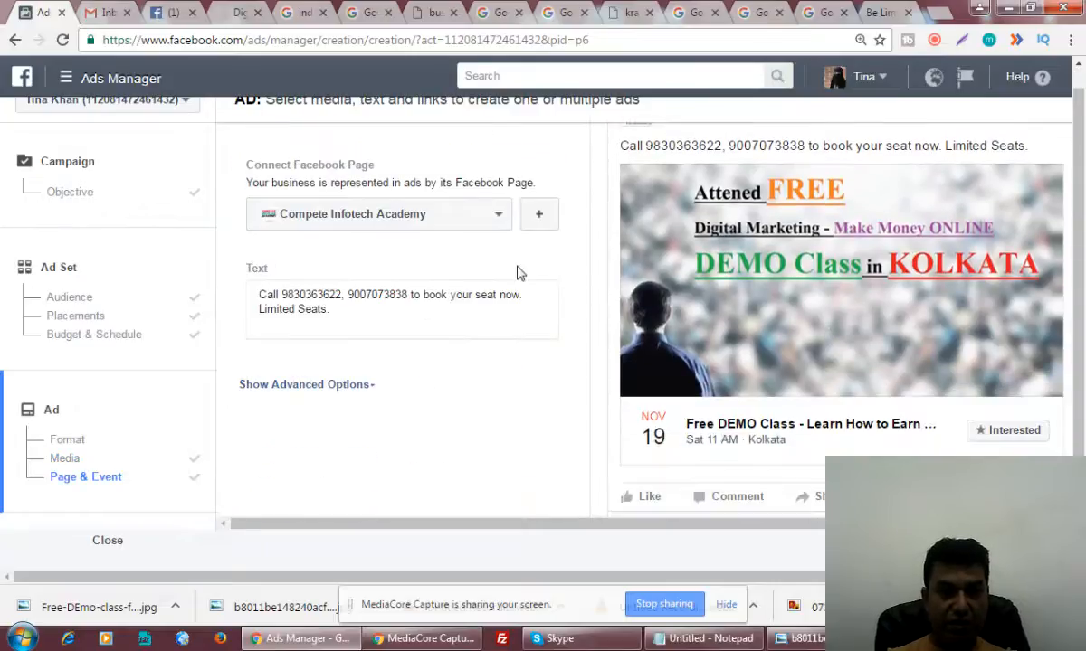
left_click(344, 303)
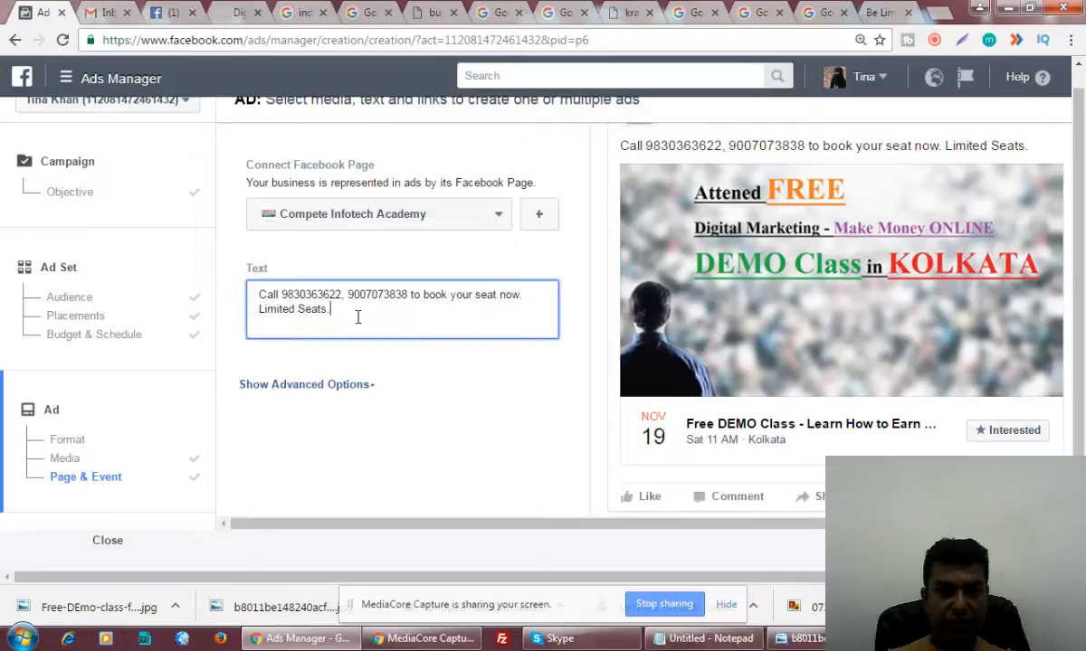
scroll(429, 326, "down", 1)
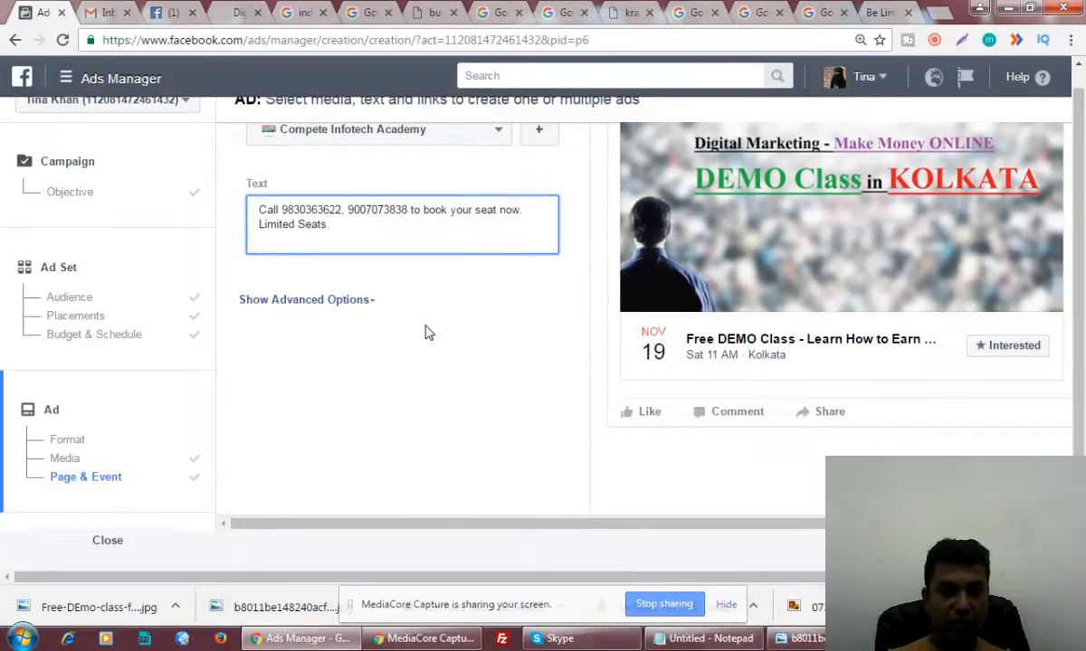
key("BackSpace")
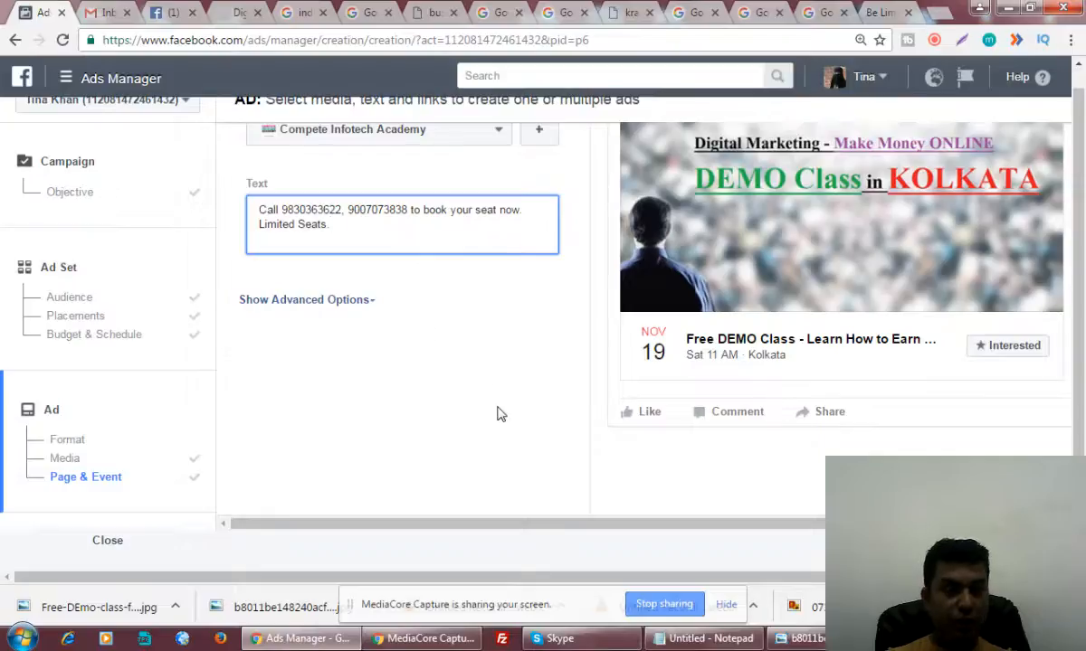
type("Please SMS")
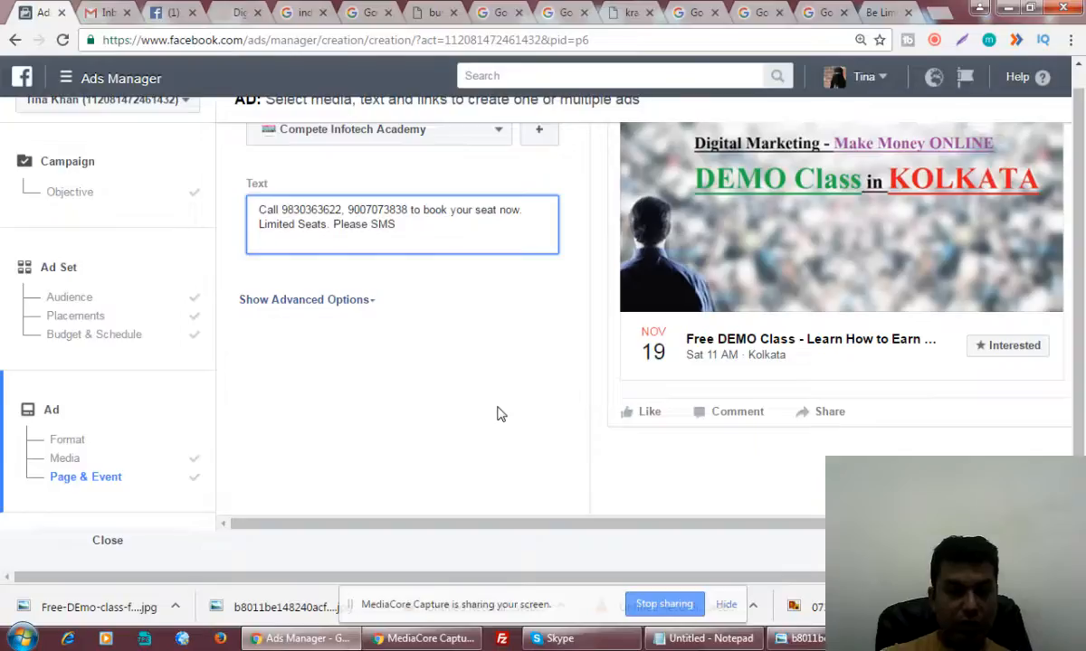
type(" Your")
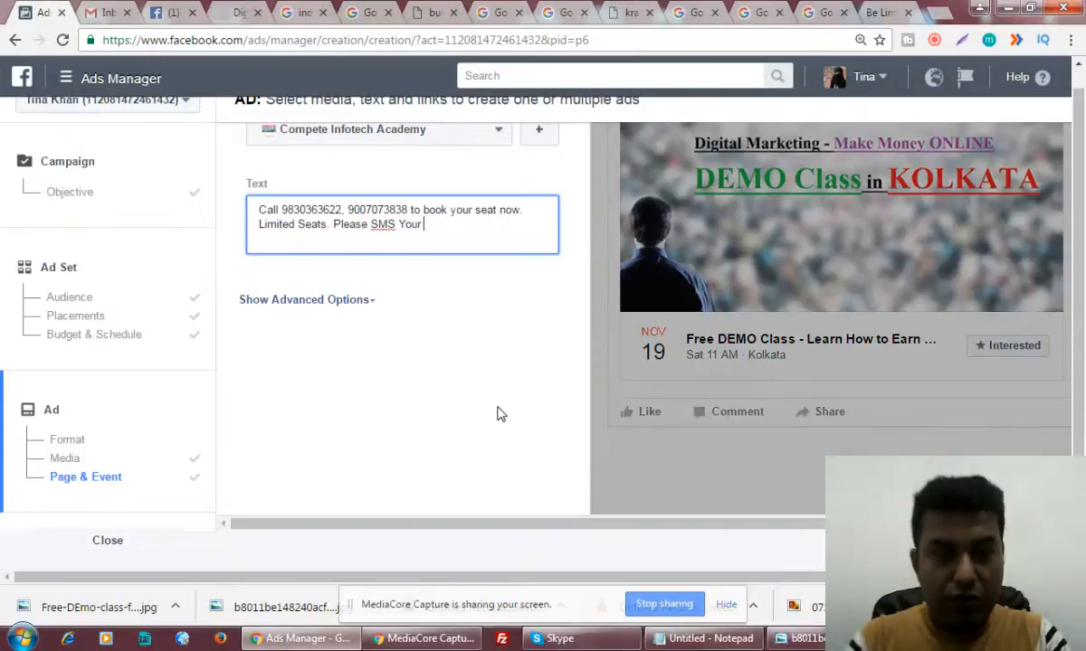
type(" Name")
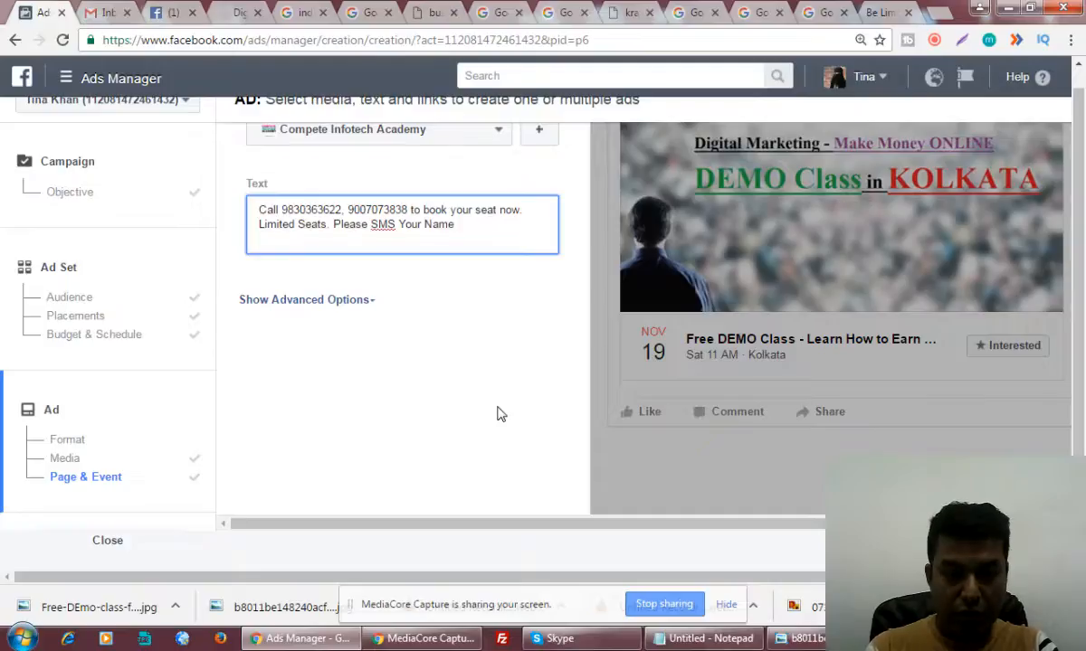
type(", Email id, ")
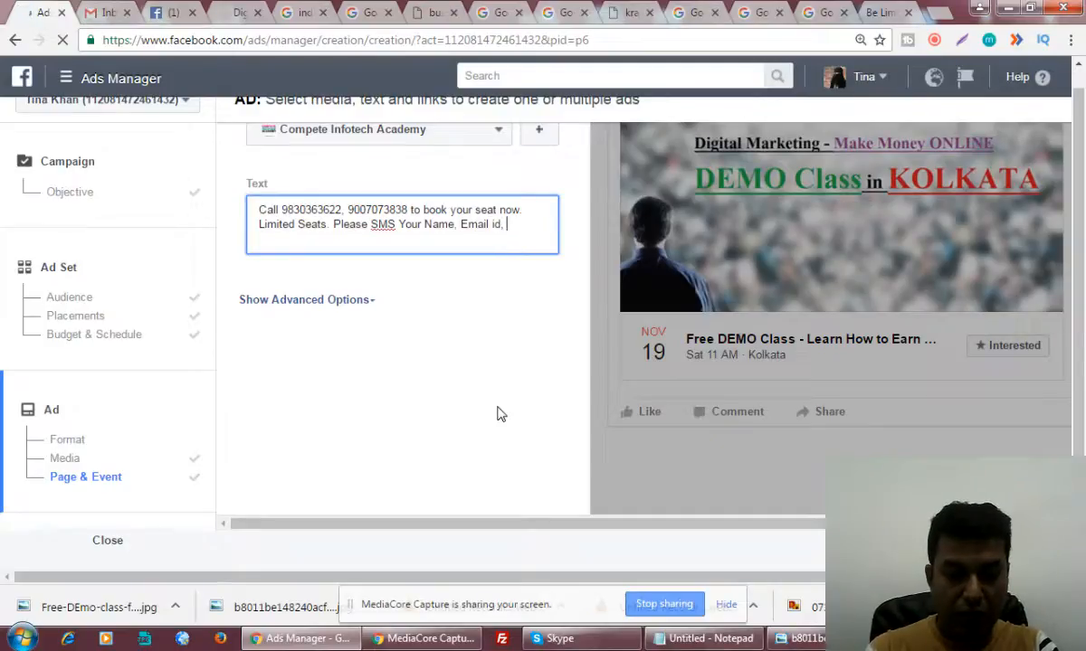
type("Phone Number")
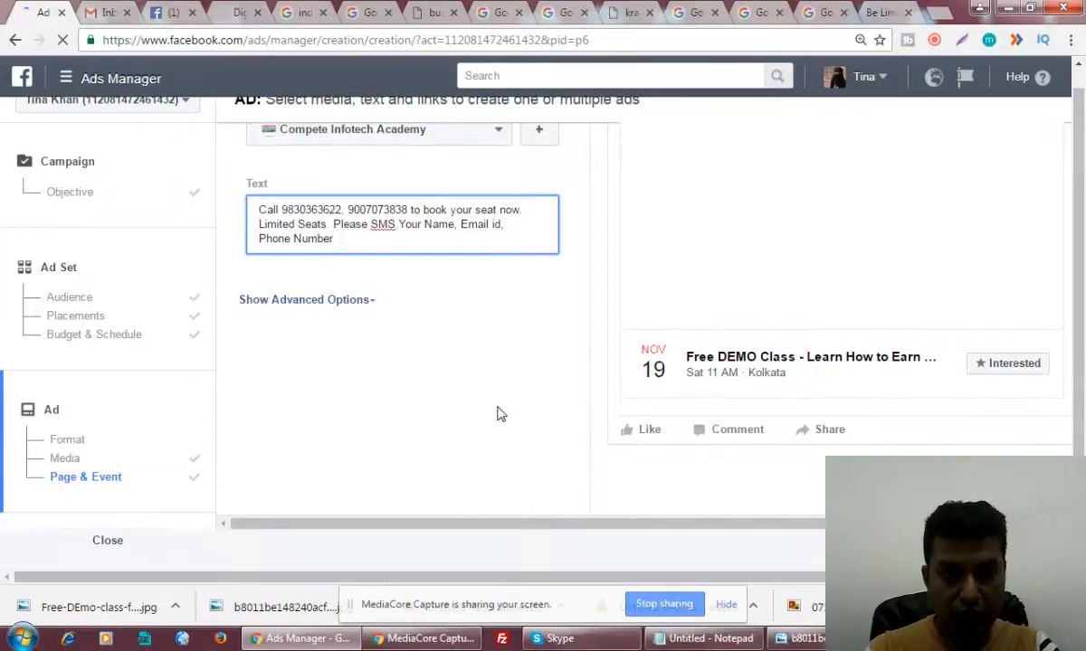
Complete the ad text with "and Say Yes - I agree to the given Mobile number for confirm booking."
type(" and ")
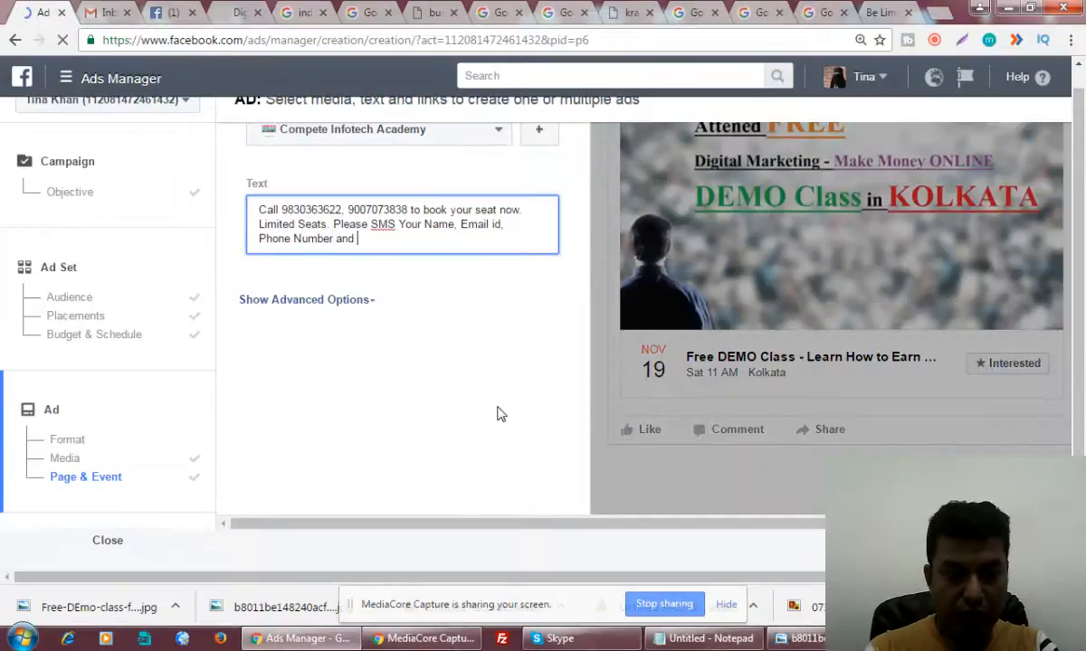
type("Say Yes")
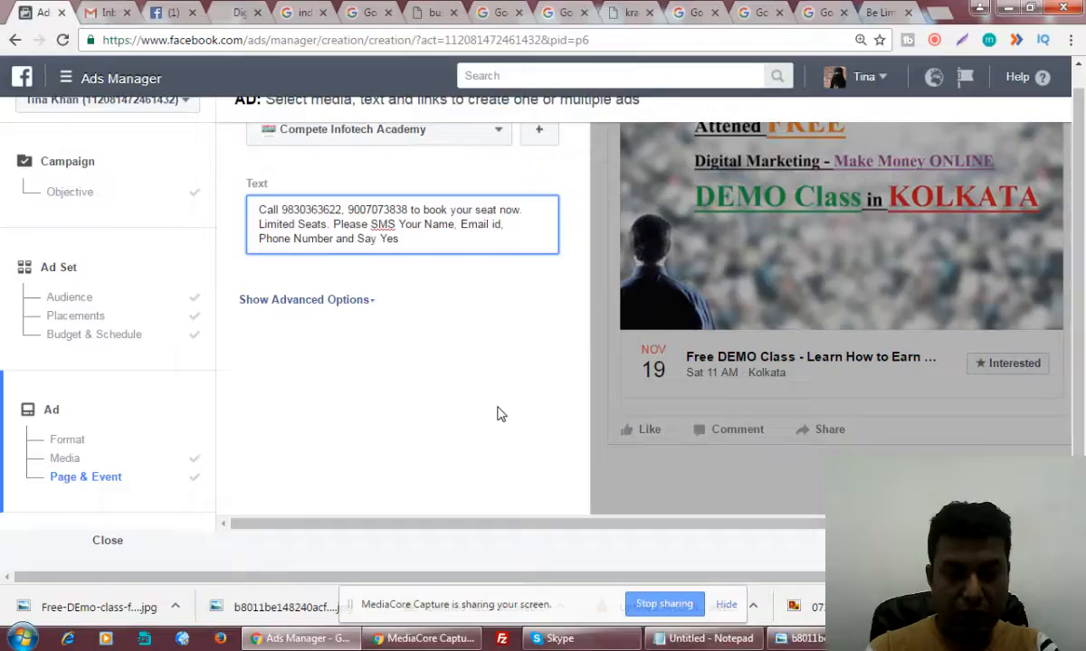
type(" - I agree")
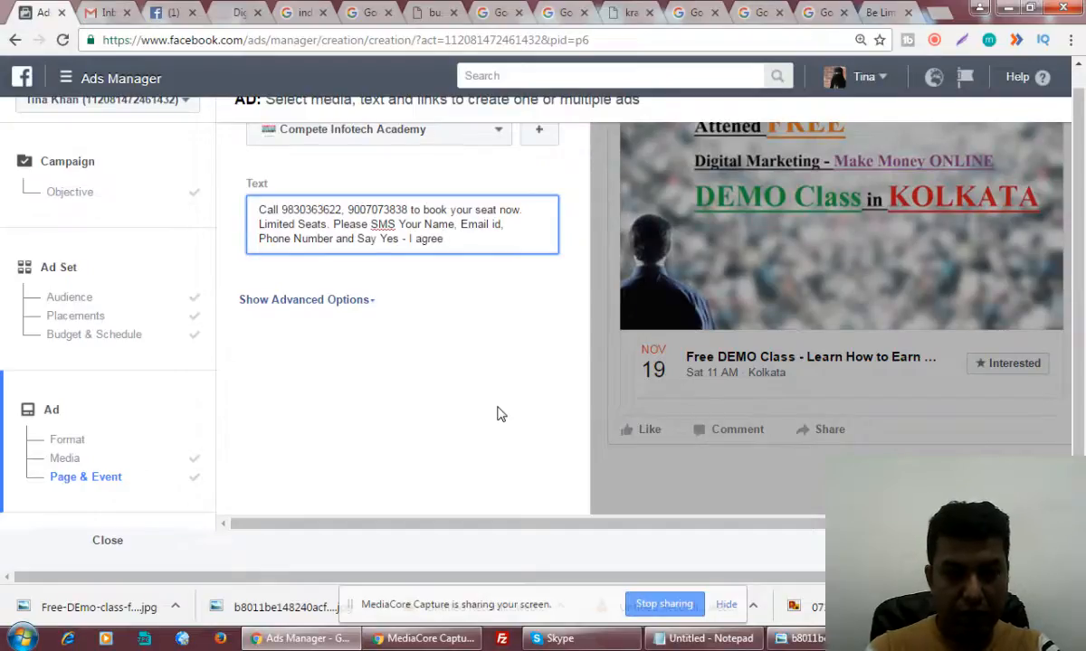
type(" to t")
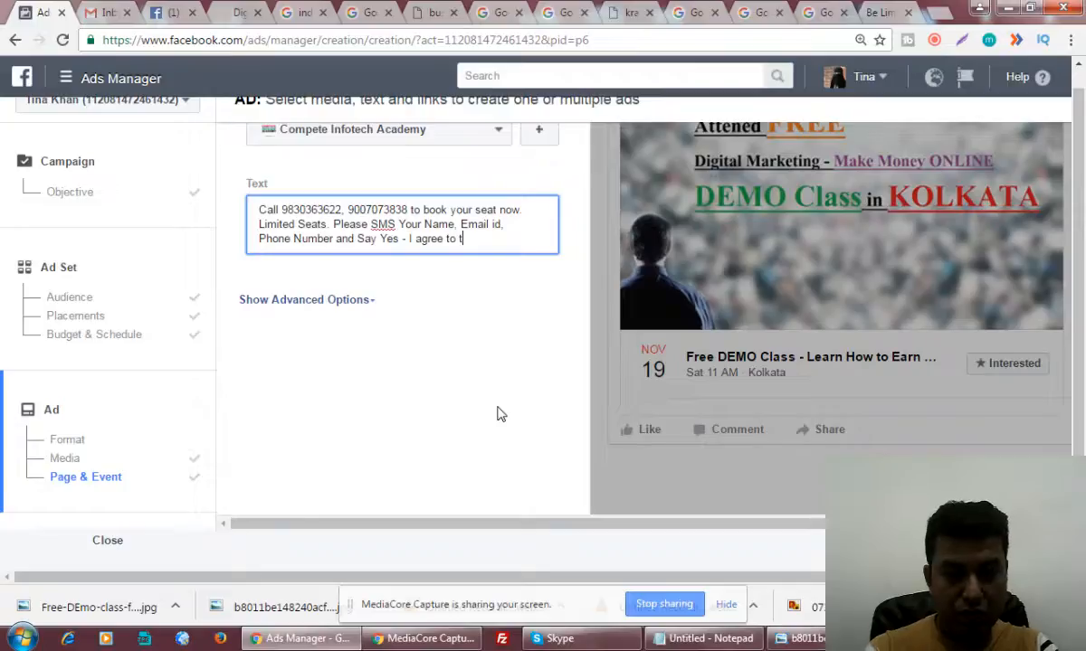
type("he given Mobile number")
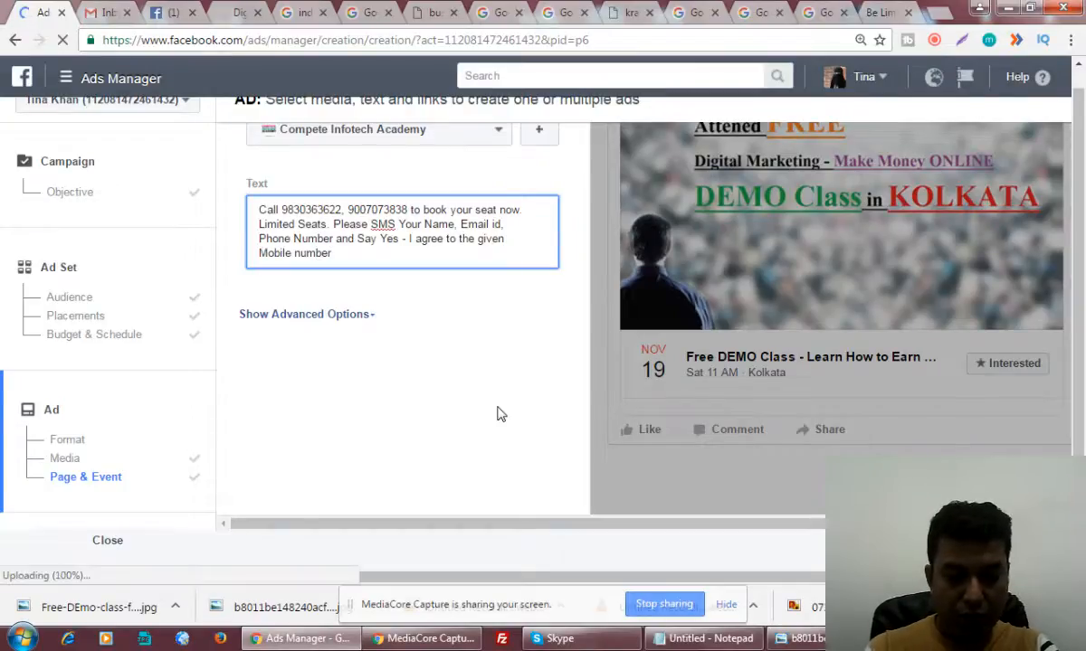
type(" for confrm")
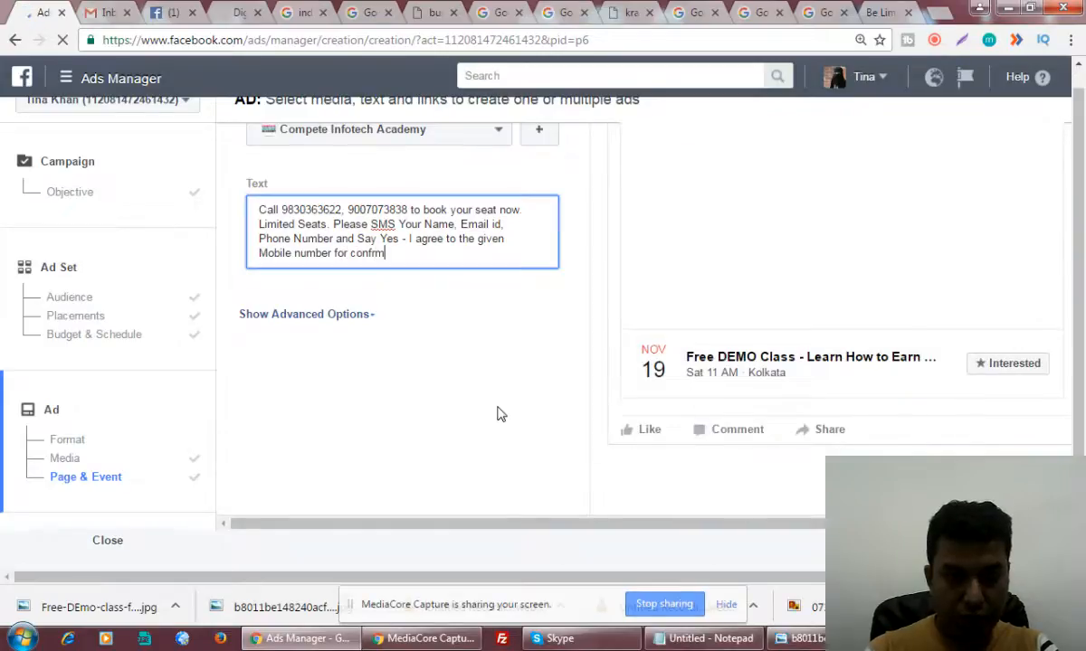
key("BackSpace")
key("BackSpace")
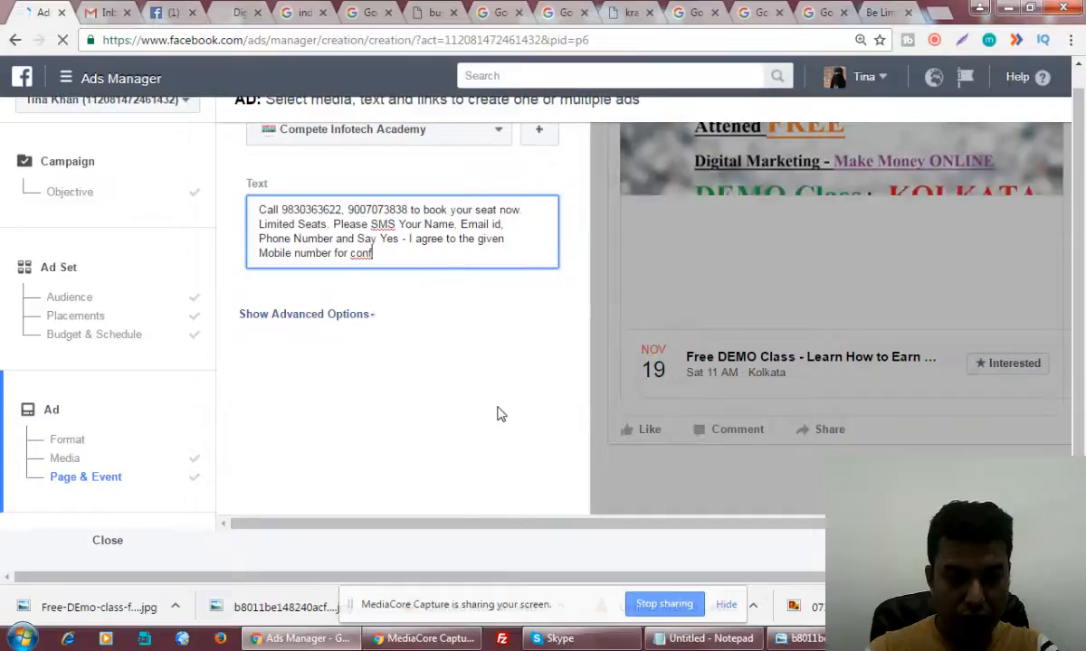
type("irm booking.")
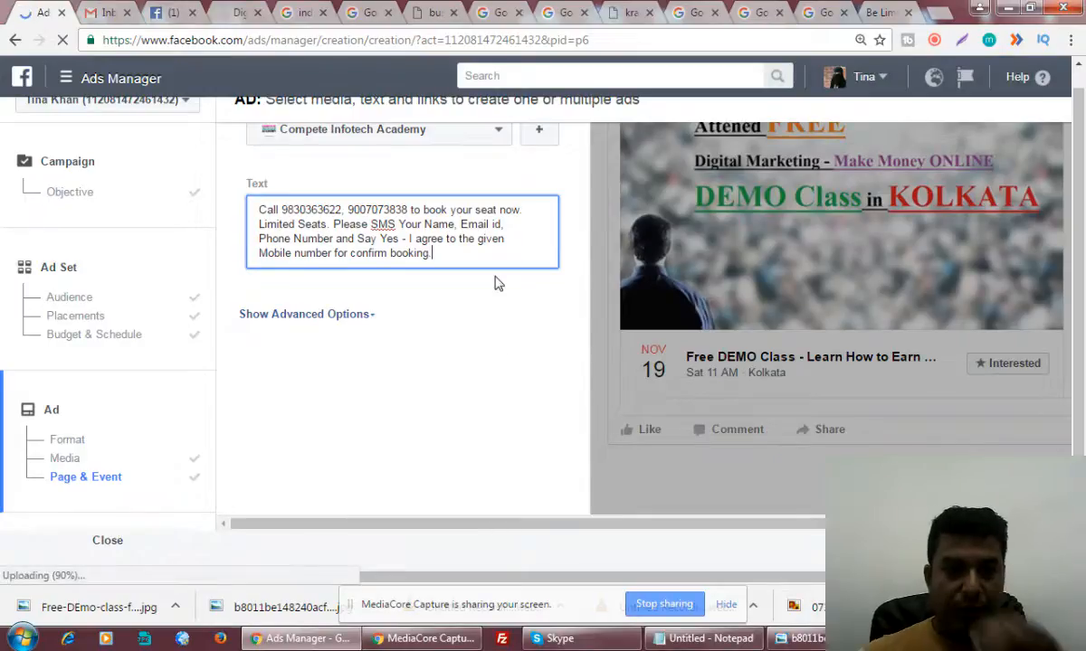
left_click(509, 317)
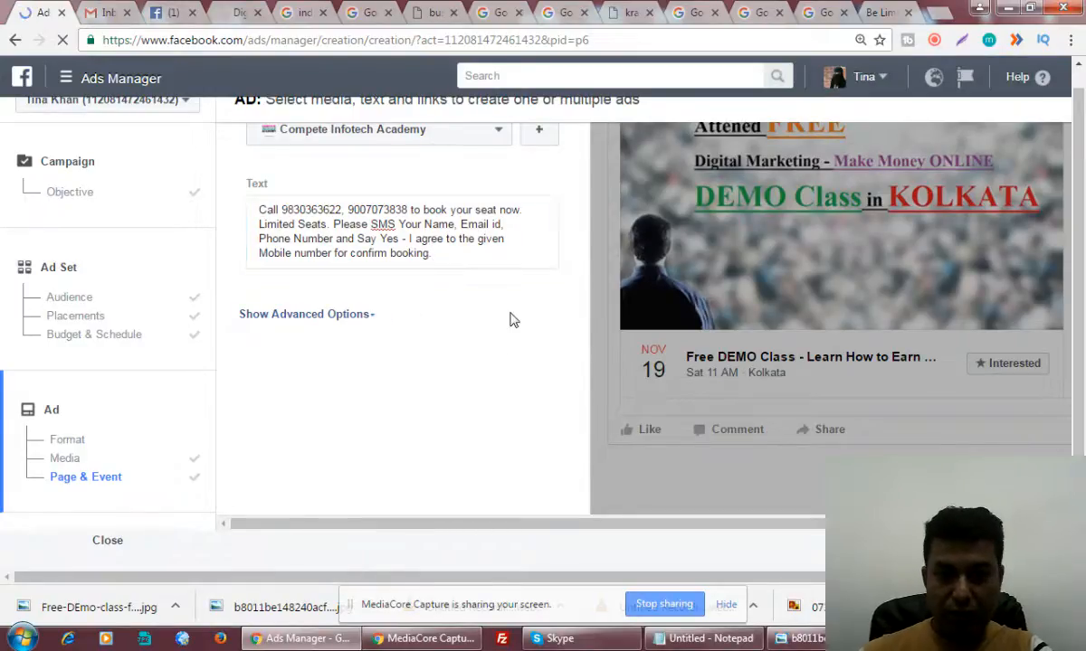
Place the order for the event ad and go on to the Event responses campaign page
scroll(509, 318, "down", 2)
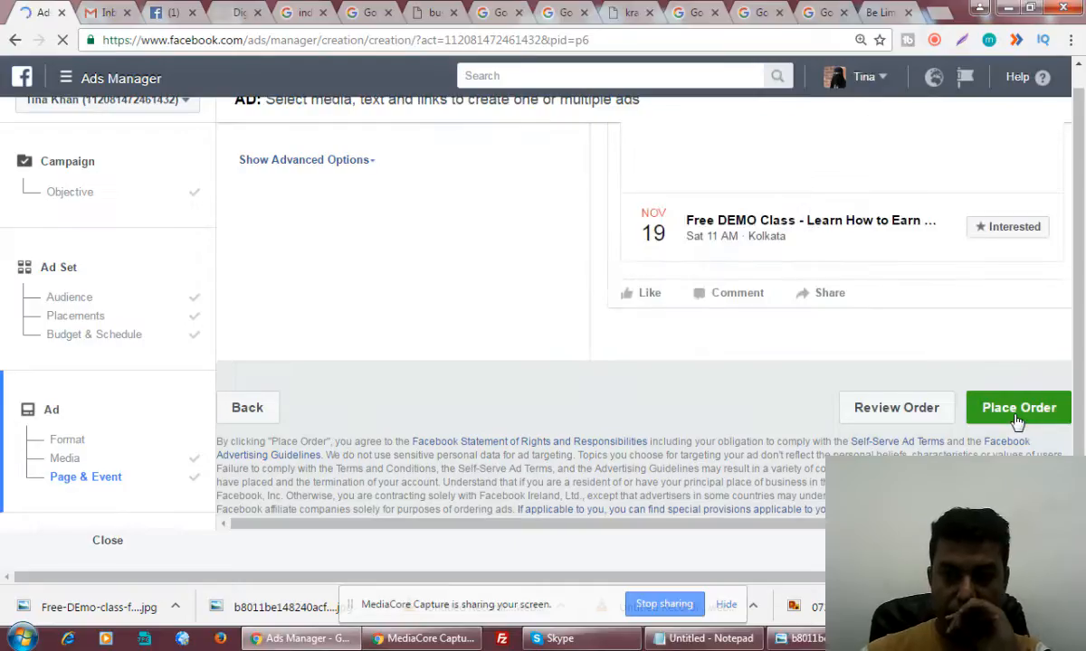
left_click(1017, 414)
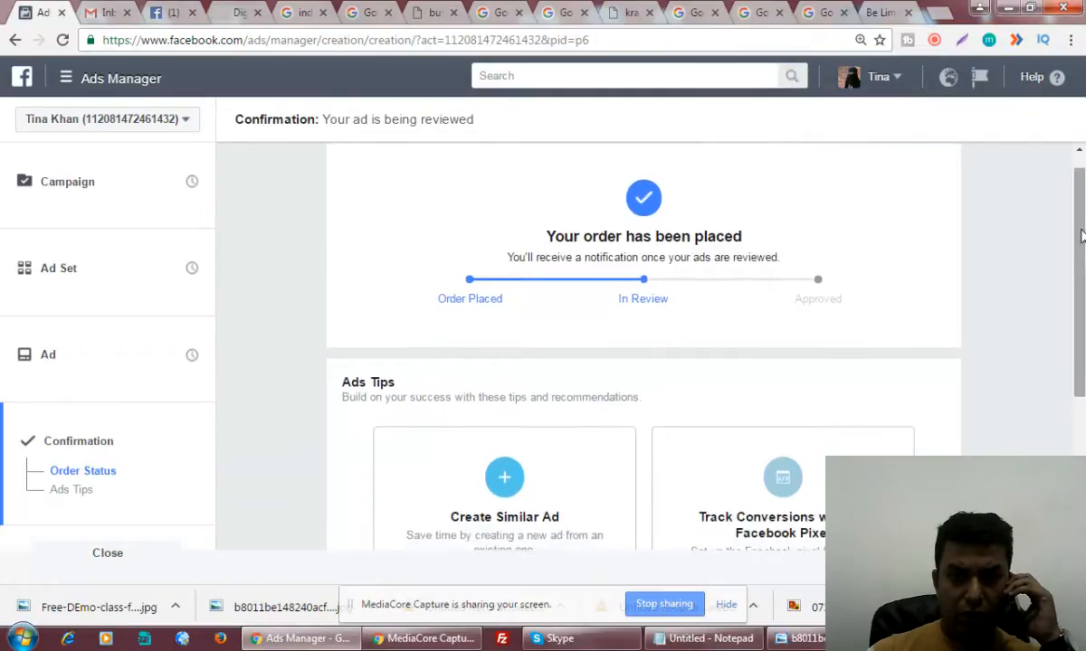
left_click_drag(1081, 236, 1081, 387)
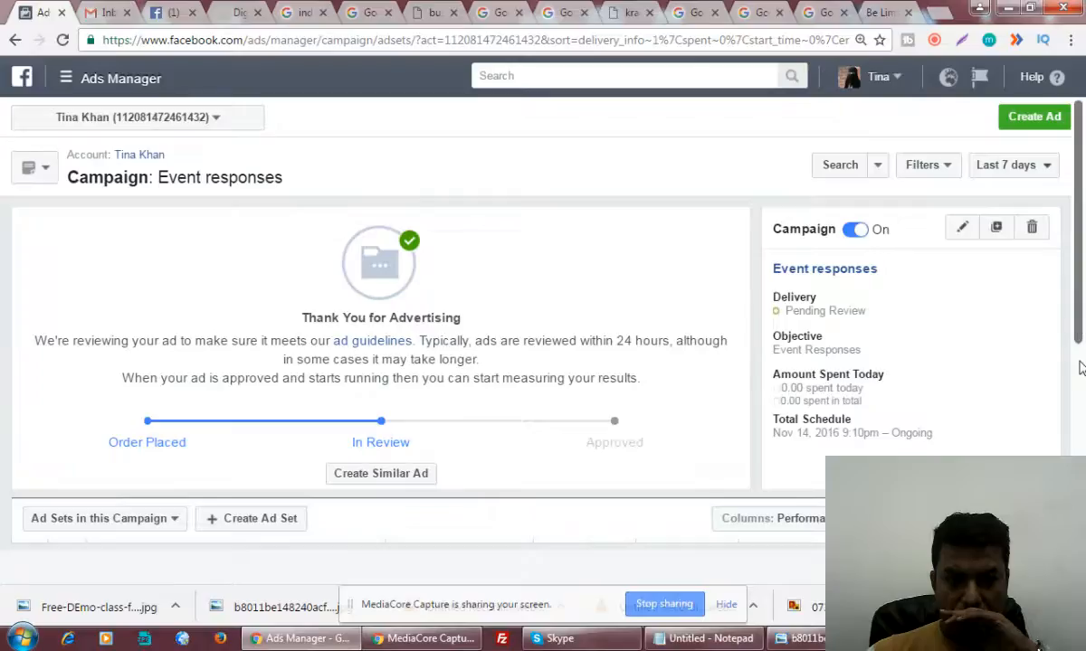
Examine the Event responses campaign's review progress, summary details and the delivery and budget of its ad set
scroll(1080, 368, "down", 2)
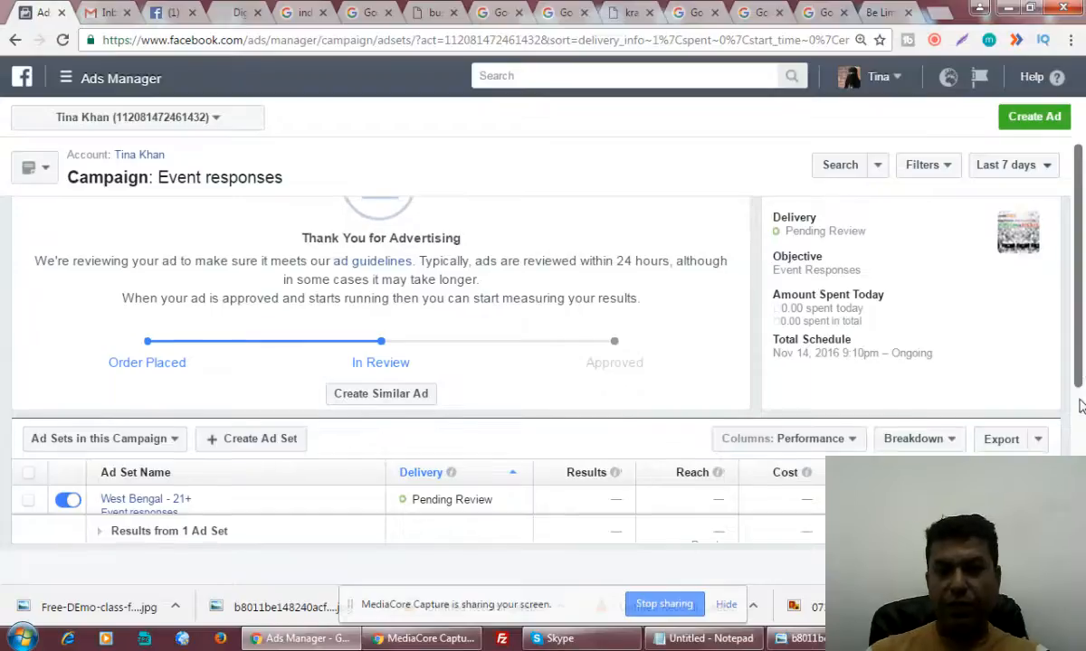
left_click_drag(1079, 368, 1079, 439)
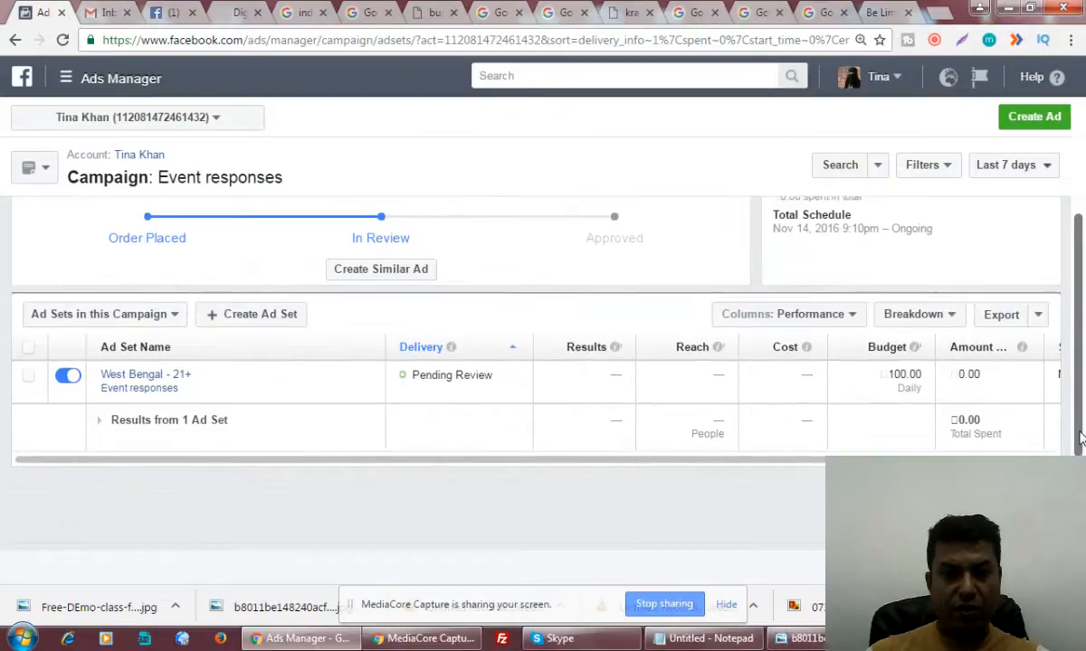
left_click_drag(1080, 271, 1080, 269)
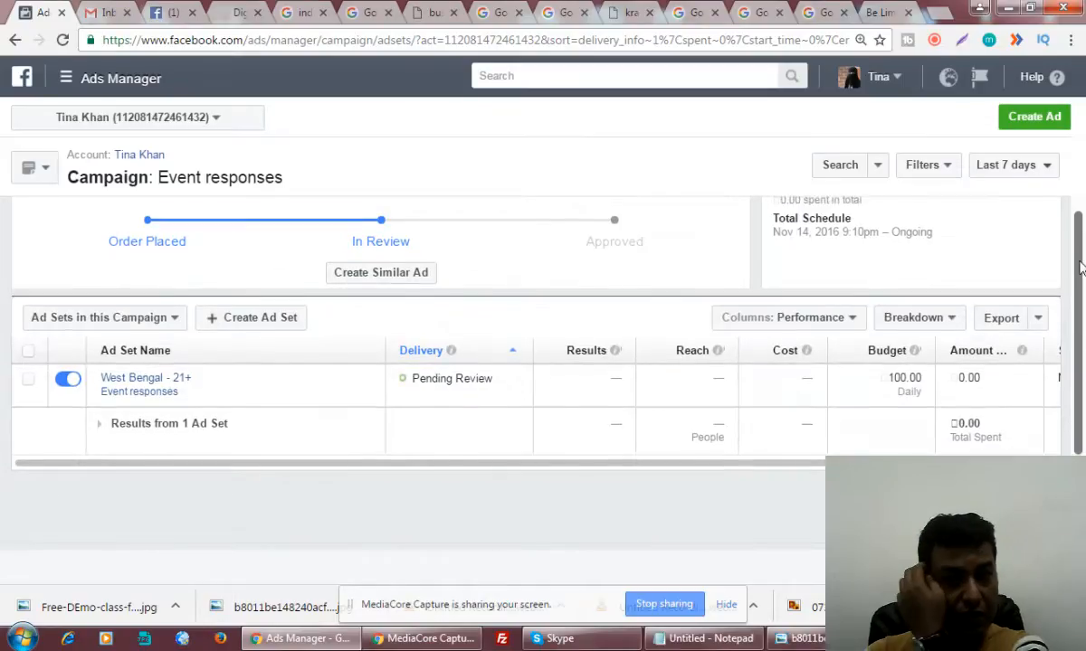
scroll(1080, 267, "up", 1)
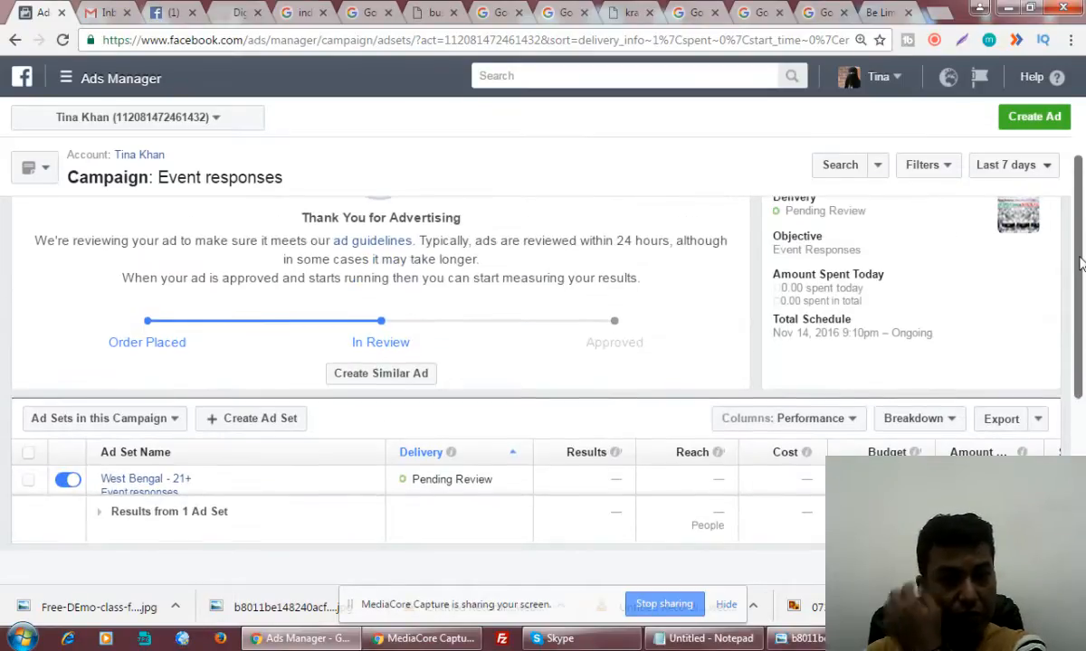
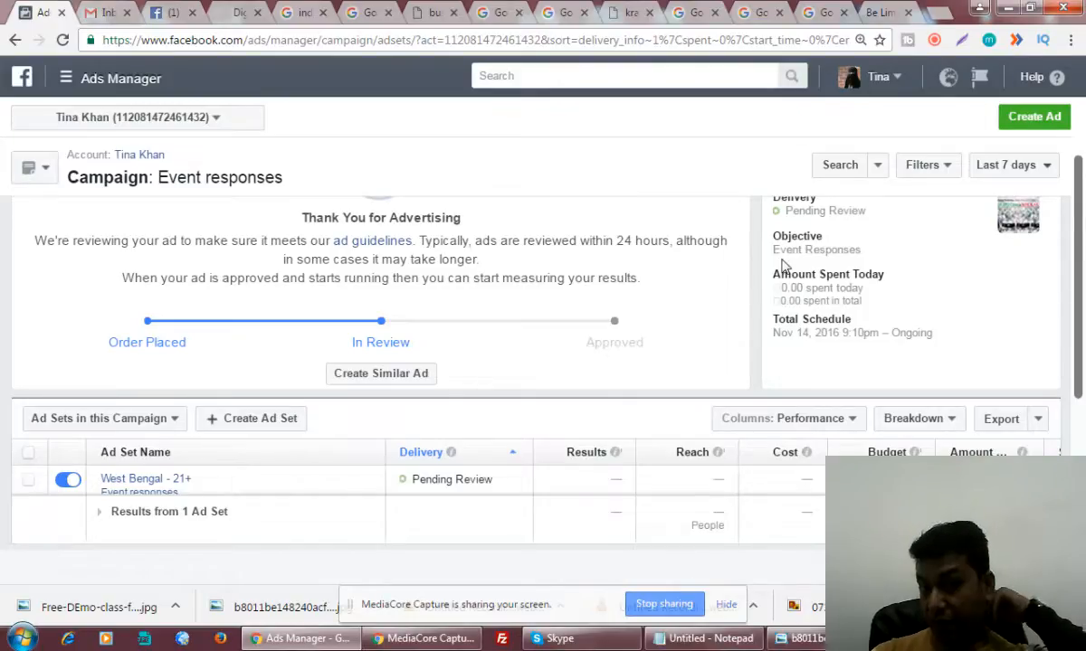
scroll(745, 284, "up", 1)
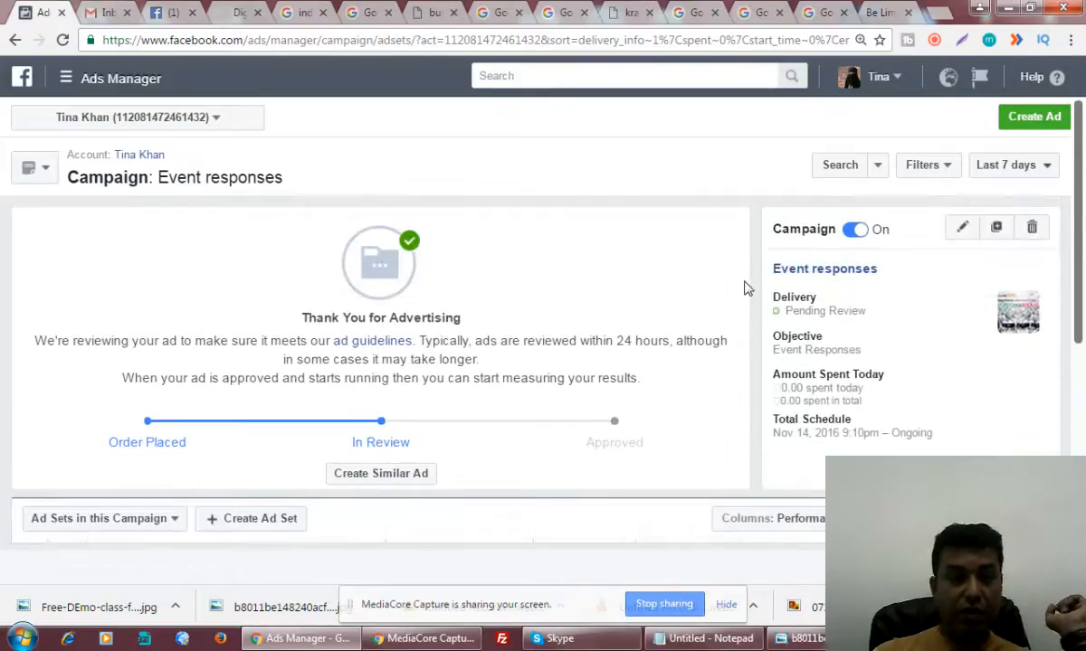
scroll(582, 360, "down", 1)
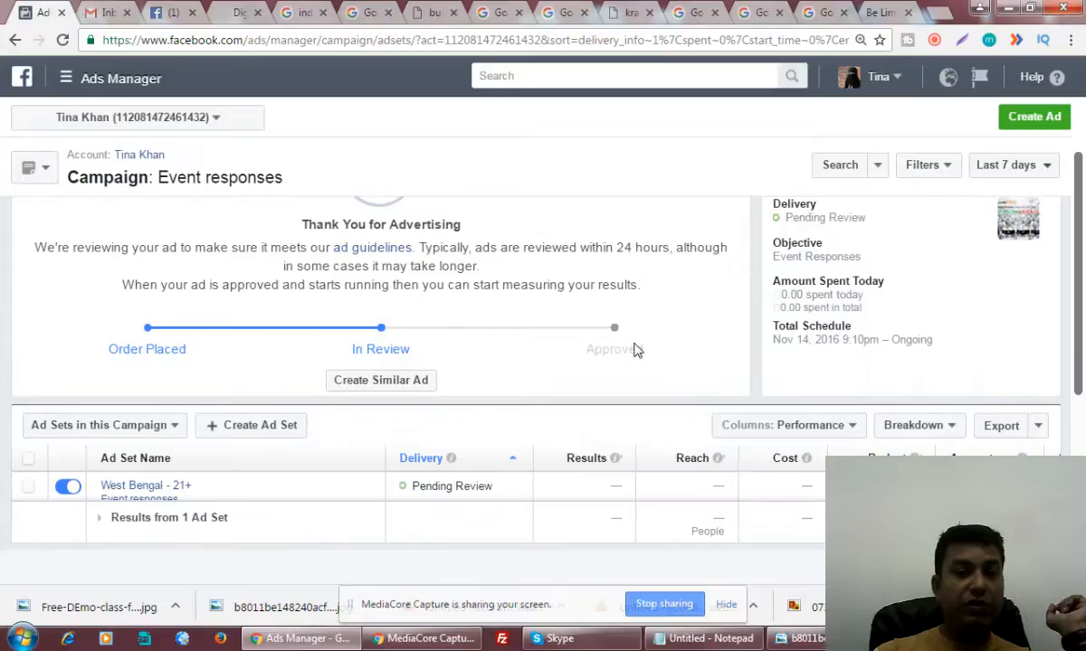
scroll(676, 369, "down", 2)
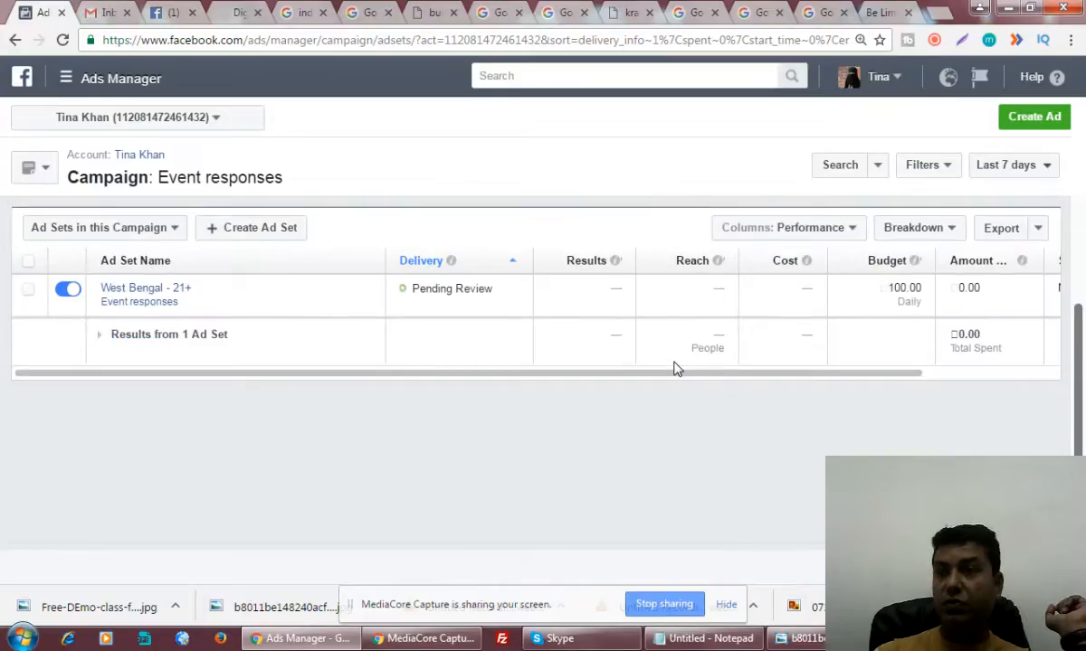
scroll(674, 369, "up", 3)
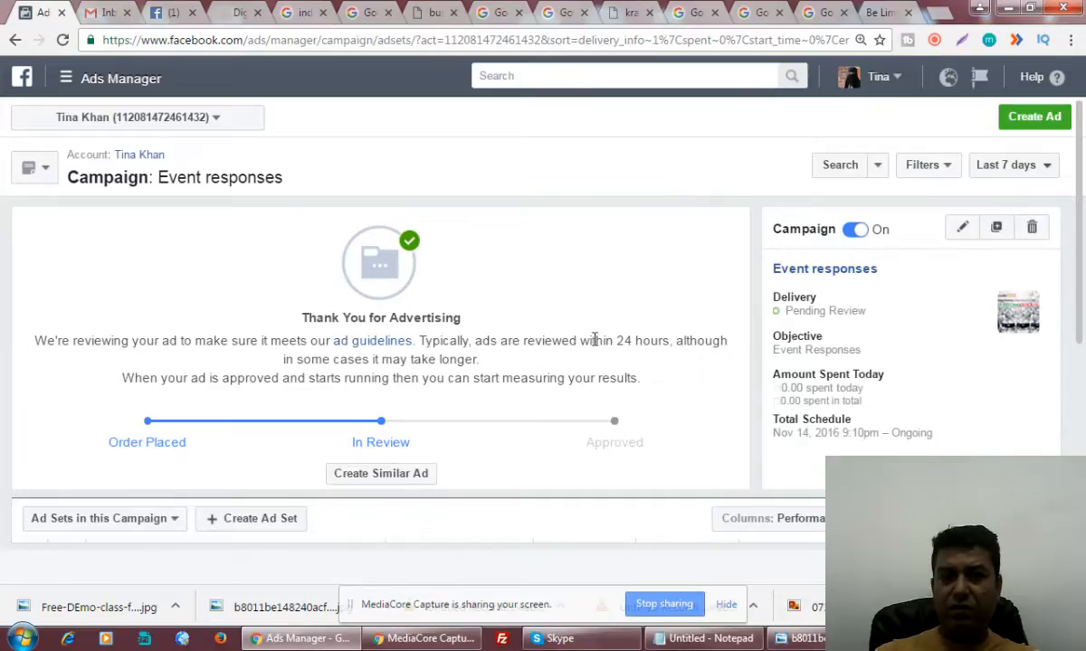
scroll(629, 344, "down", 3)
scroll(631, 348, "up", 3)
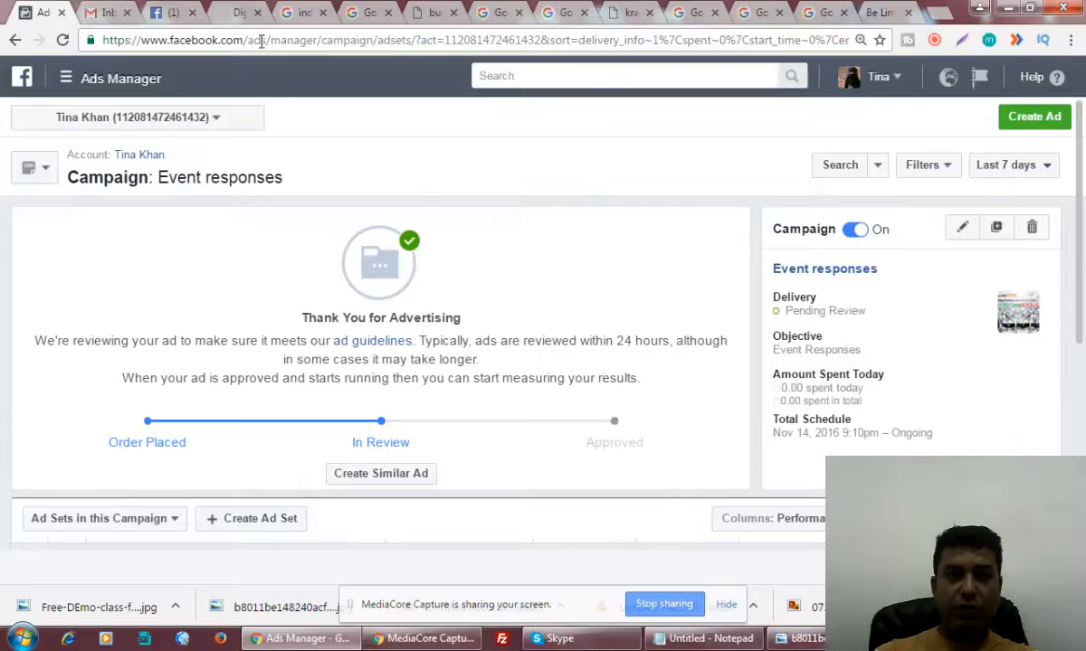
Switch to the browser tab with the Free DEMO Class event page and dismiss its open Share options
left_click(185, 16)
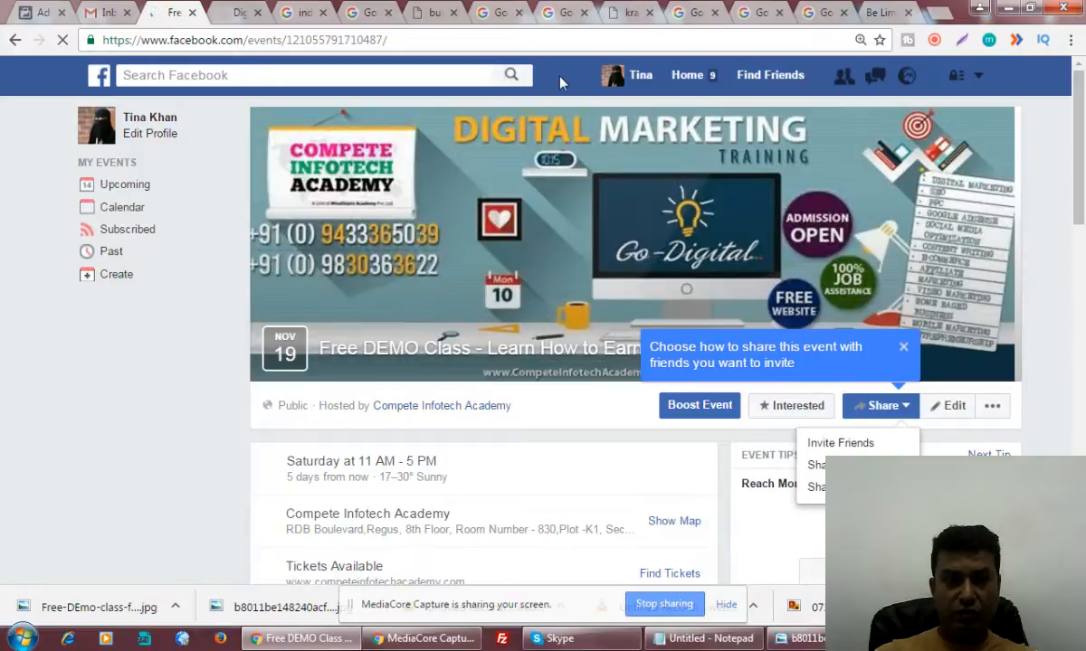
left_click(559, 82)
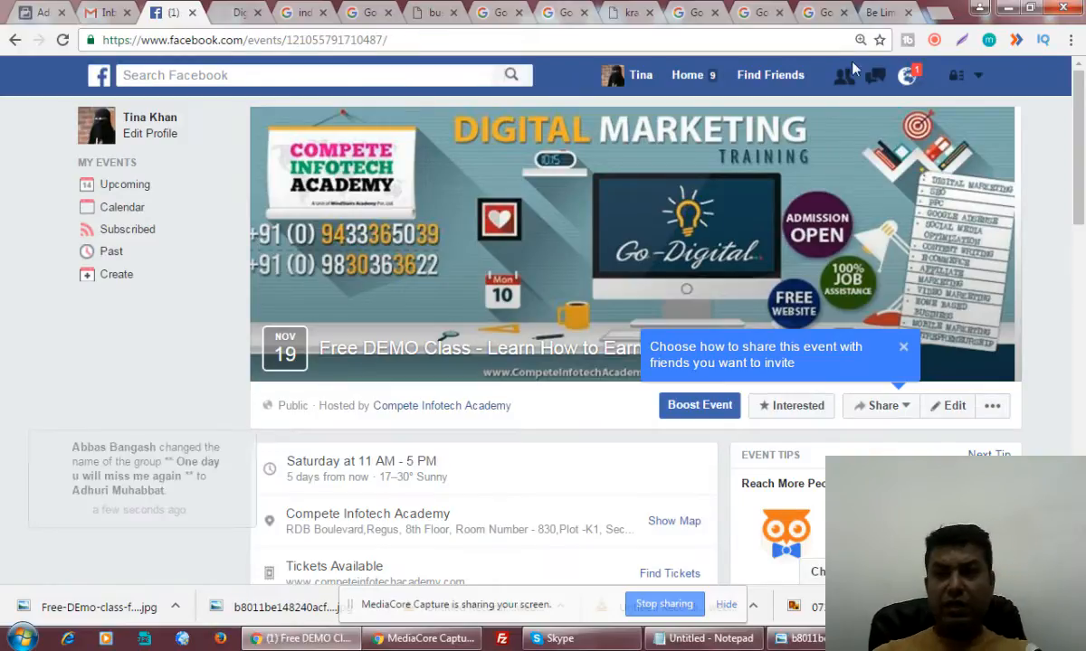
left_click(934, 42)
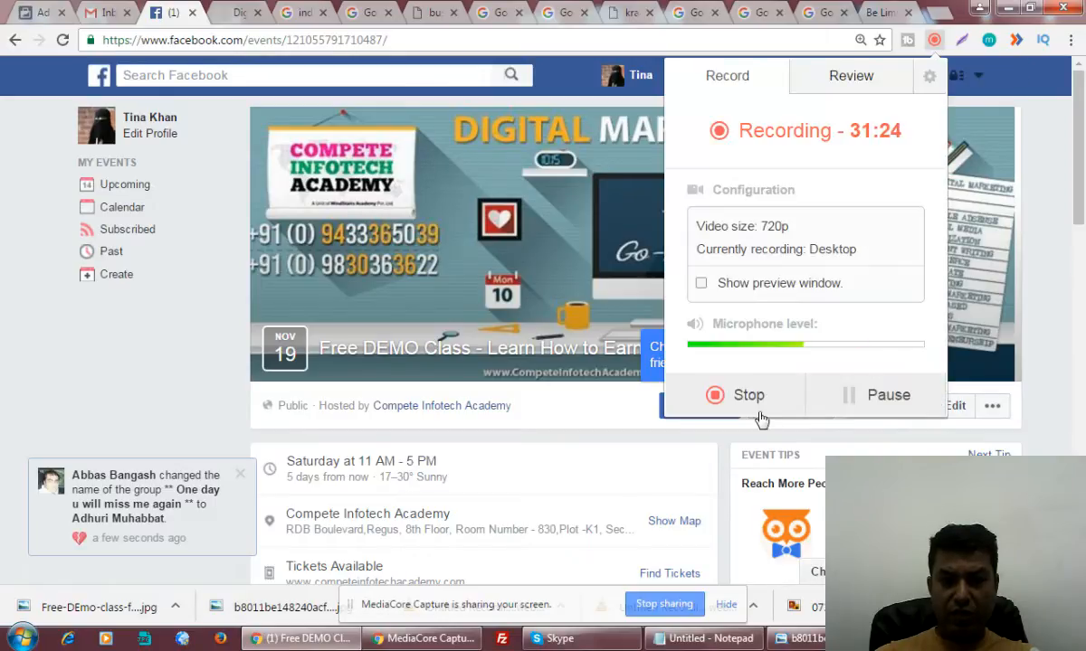